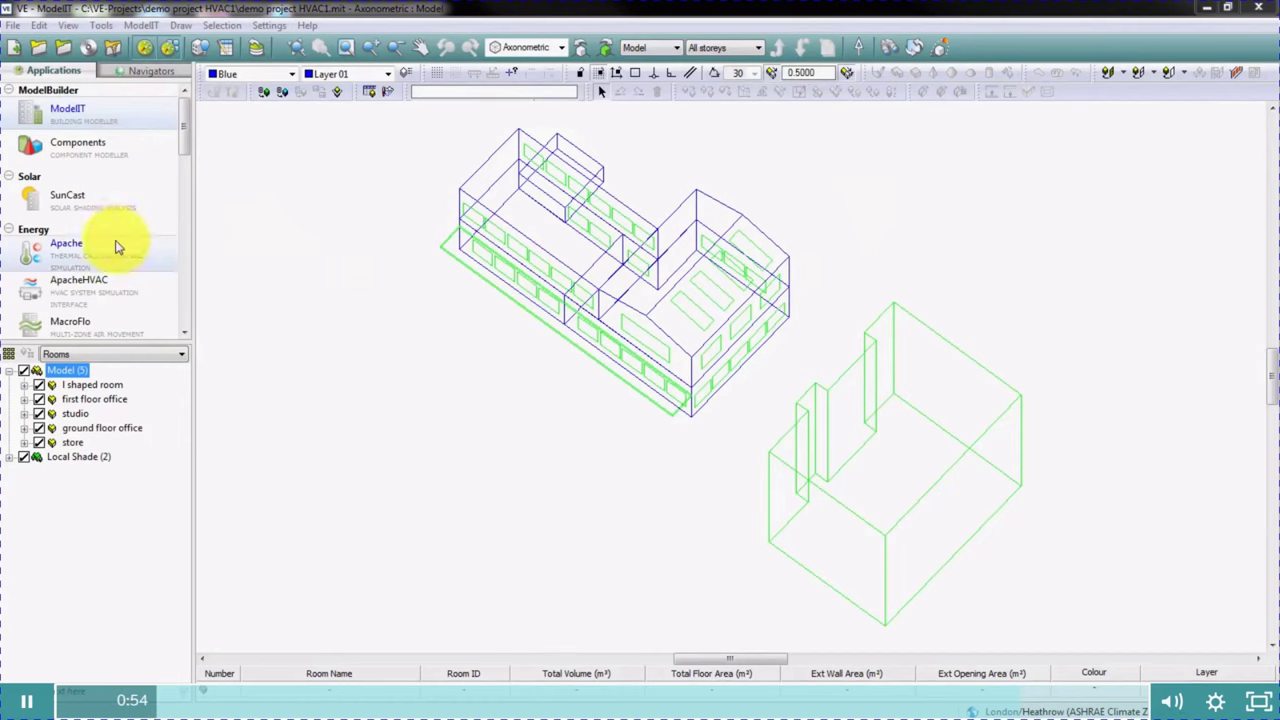
- Switch to the ApacheHVAC module and open the HVAC system file fancoil demo1.asp
left_click(57, 286)
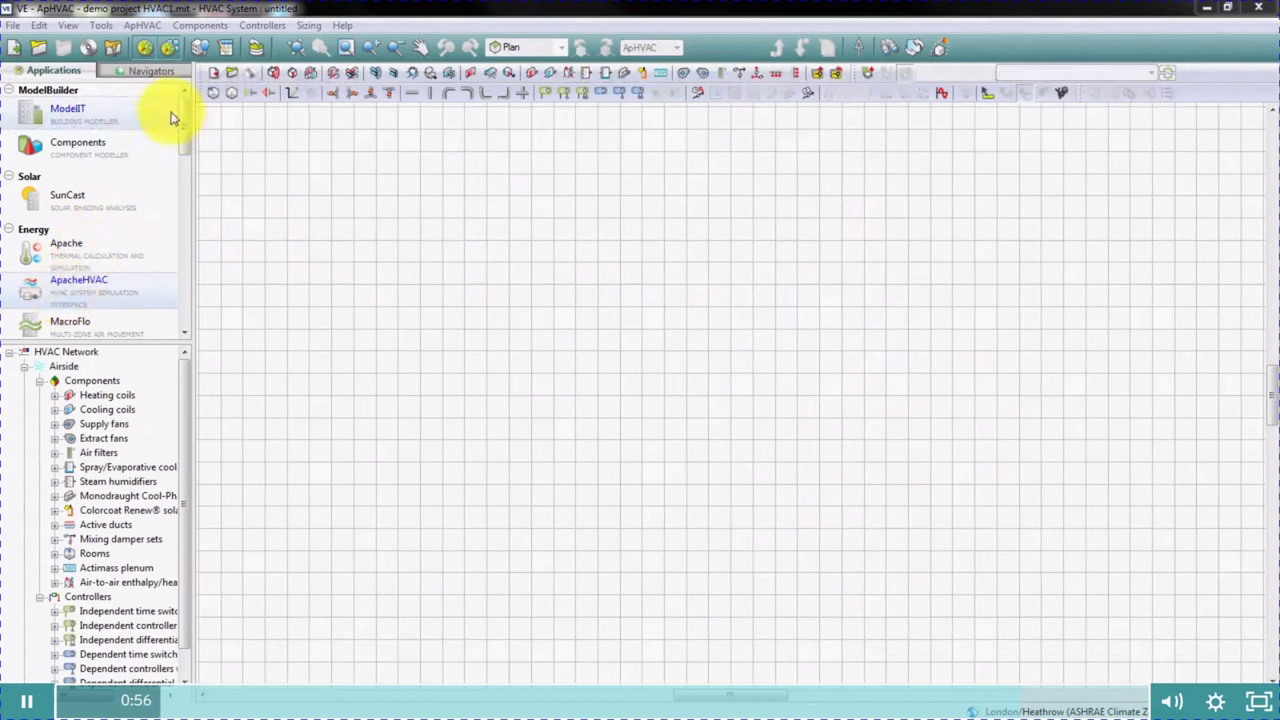
left_click(143, 25)
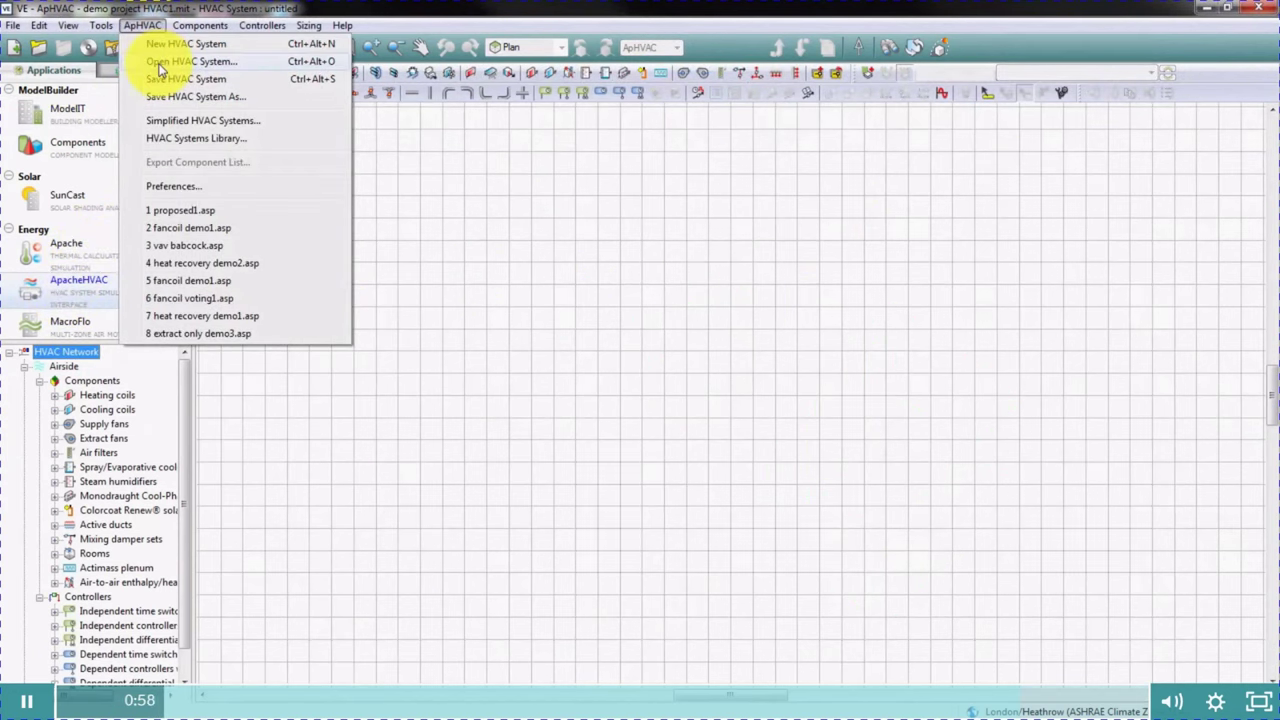
left_click(159, 62)
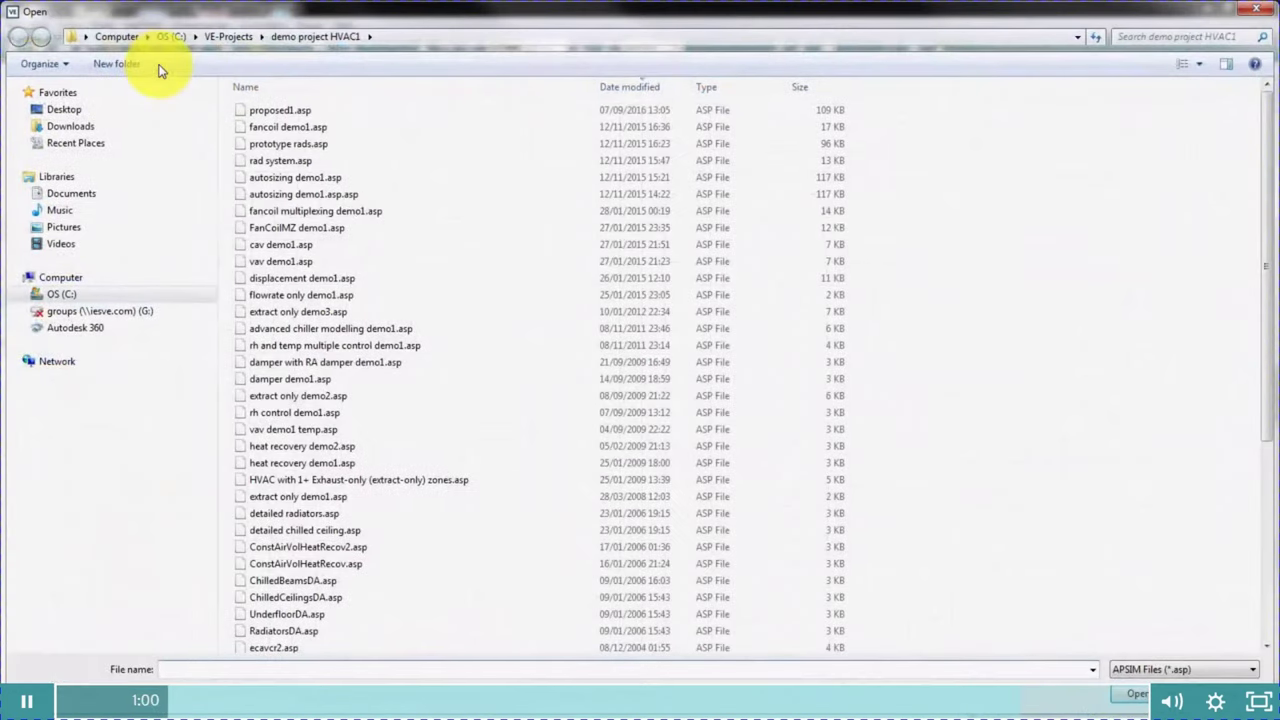
left_click(307, 133)
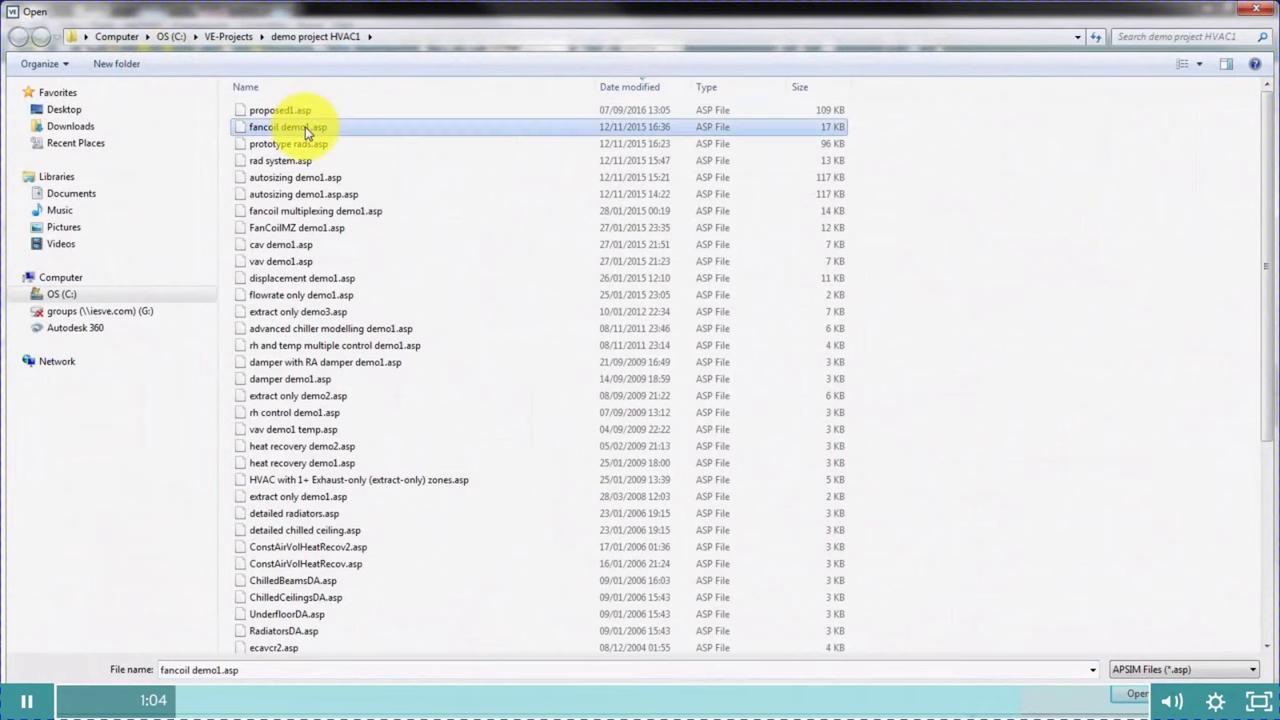
left_click(1133, 694)
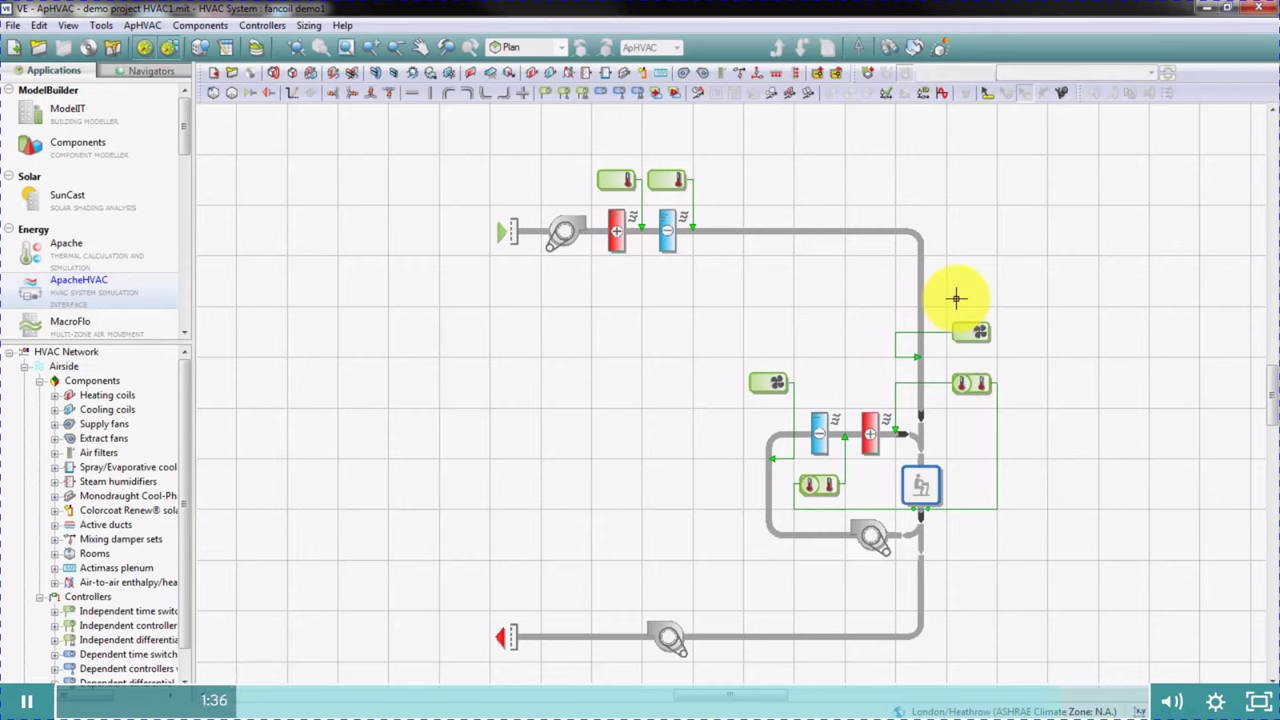
- Examine the fan-coil network's supply duct, fan, heating and cooling coils, and the two temperature controllers above the coils
scroll(750, 289, "down", 5)
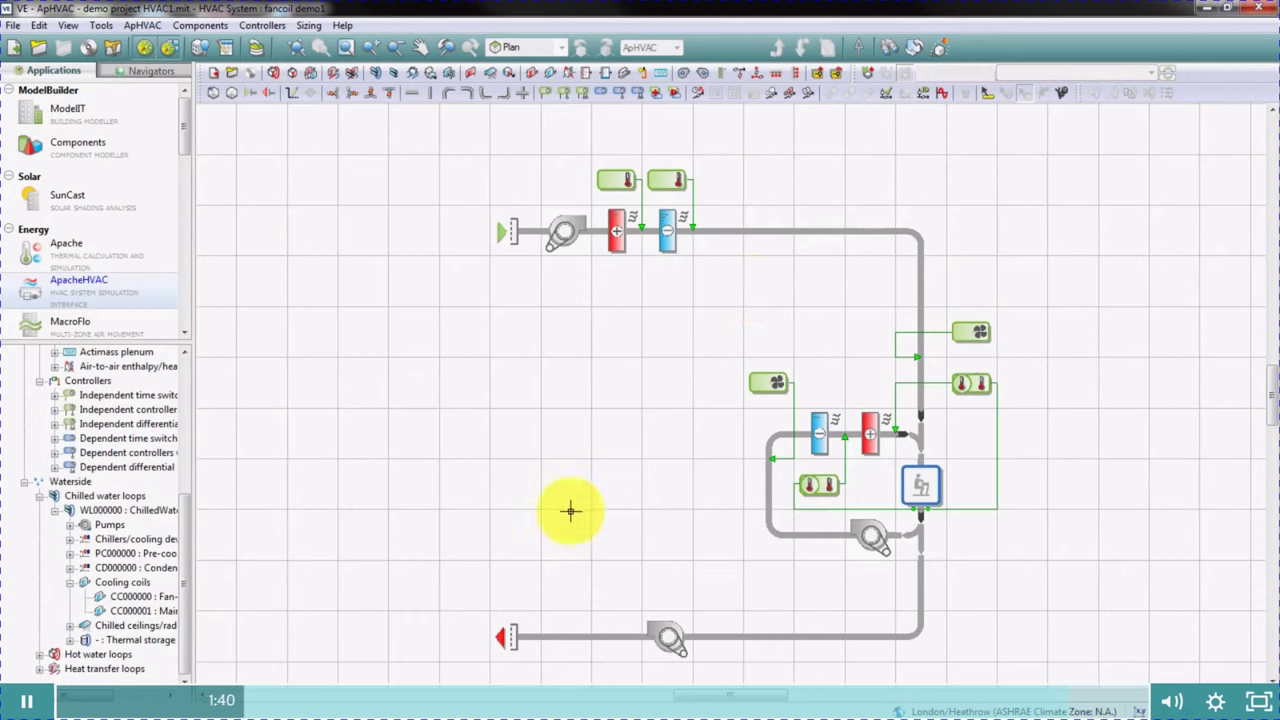
left_click(772, 226)
left_click(826, 226)
left_click(793, 437)
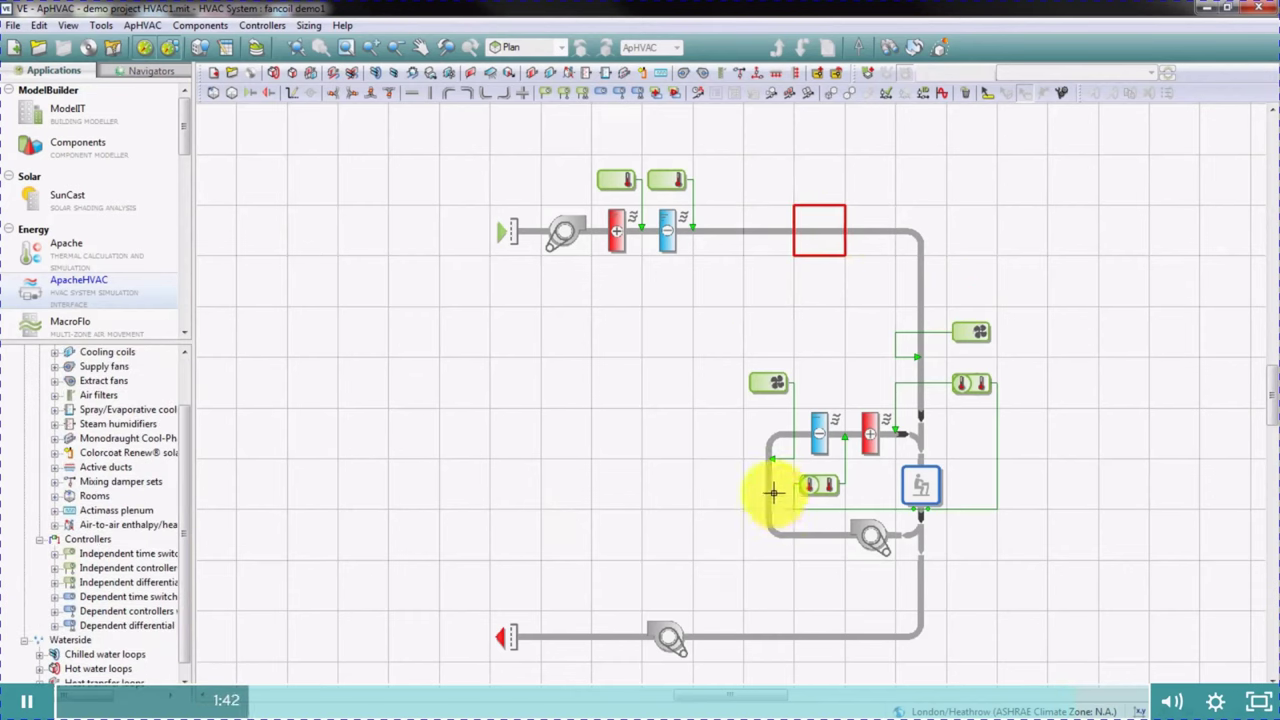
left_click(561, 224)
left_click(617, 226)
left_click(667, 226)
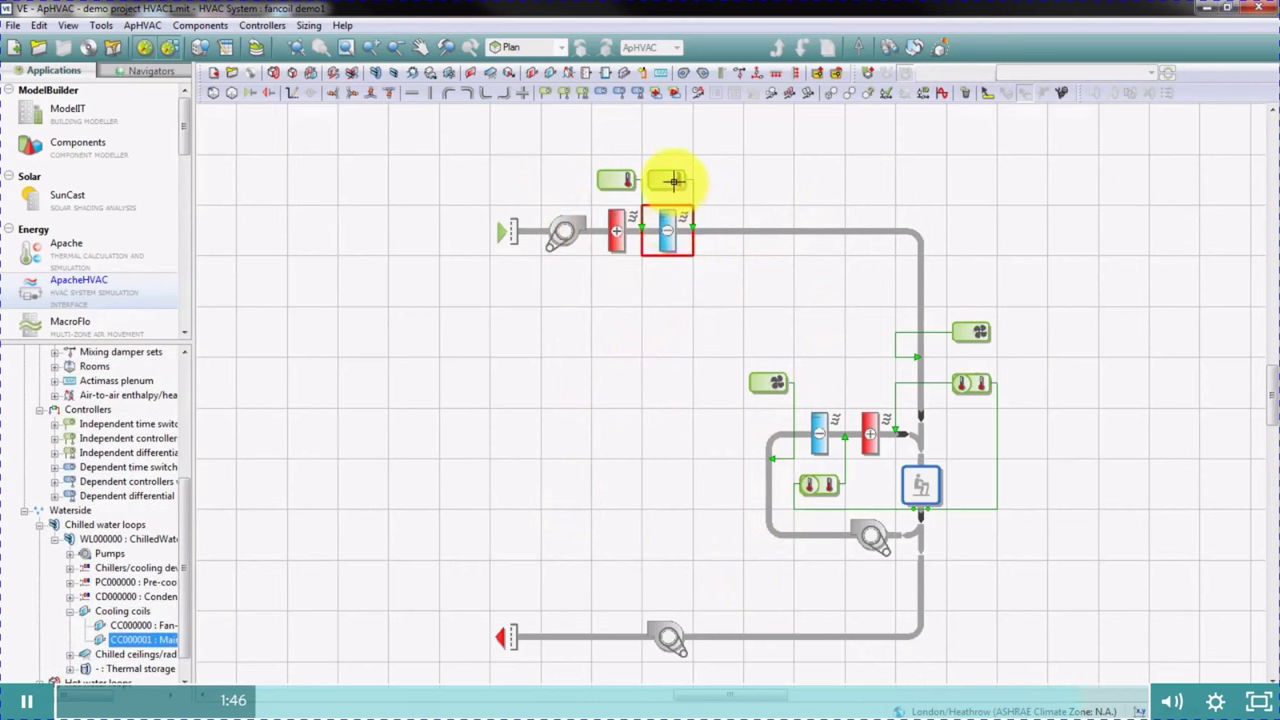
left_click(675, 181)
left_click(620, 180)
left_click(678, 177)
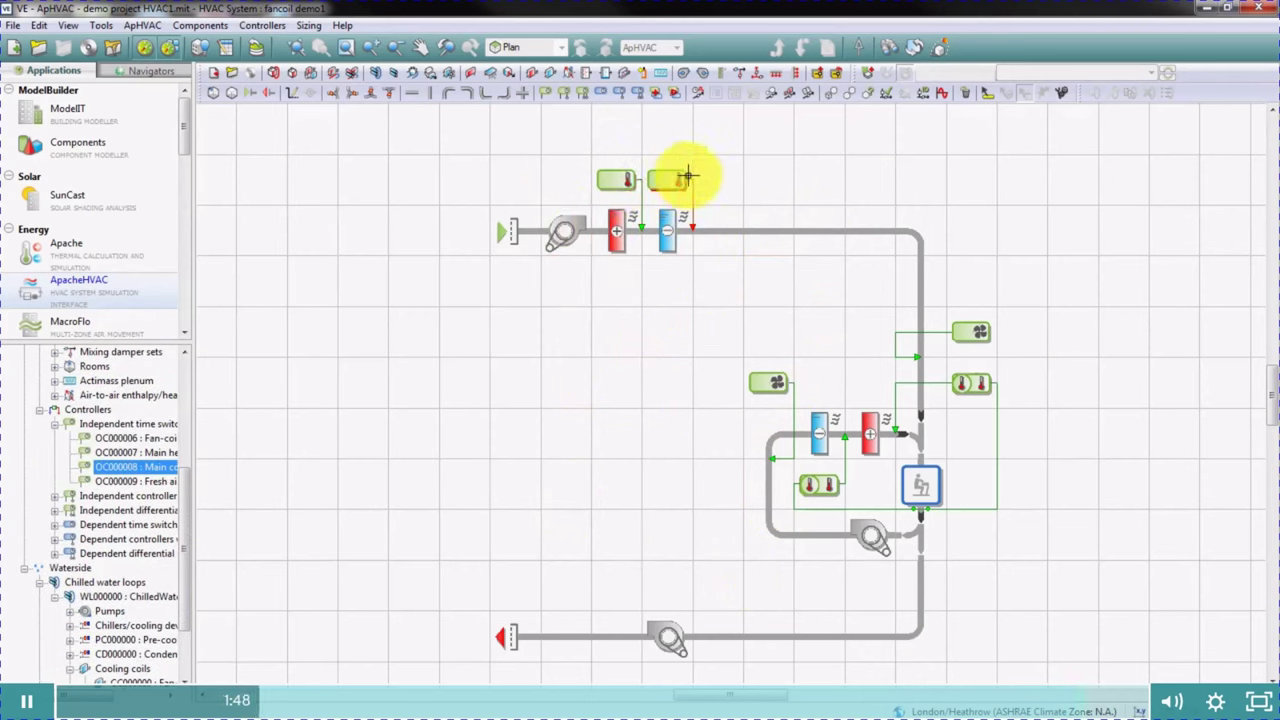
left_click(1080, 253)
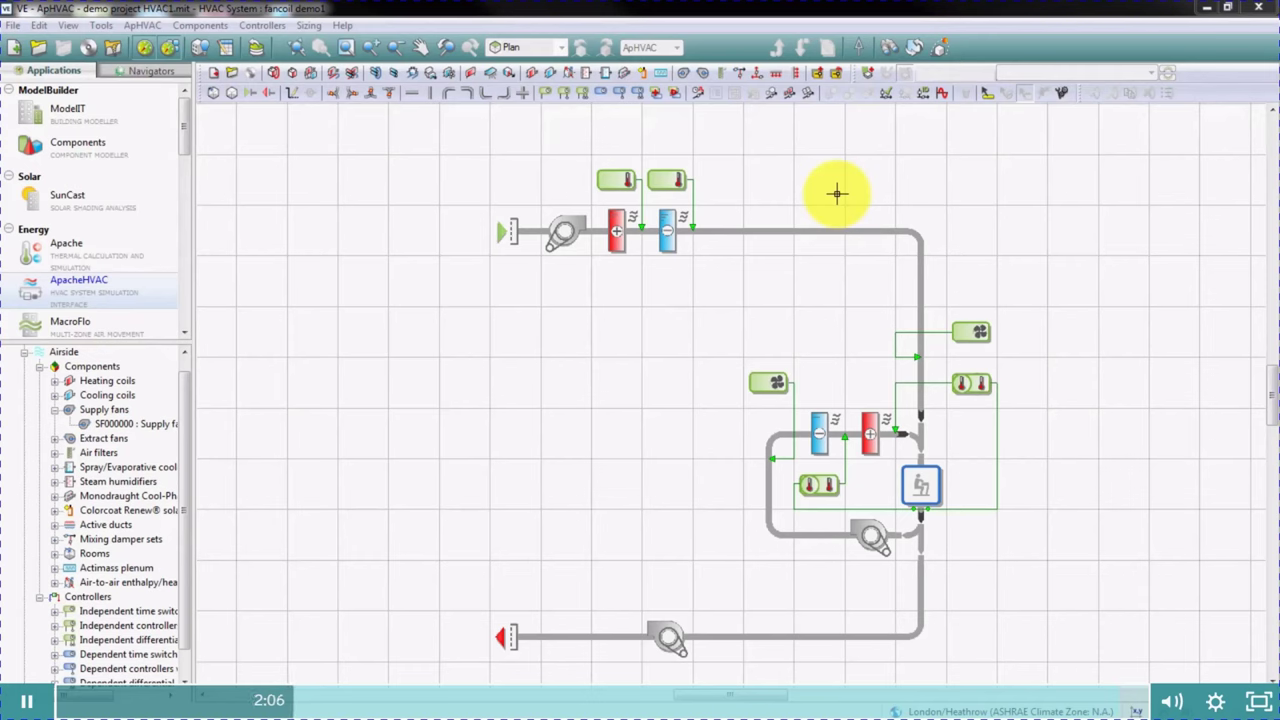
- View the hot water loop diagram of the system and return to the airside network
scroll(395, 160, "down", 1)
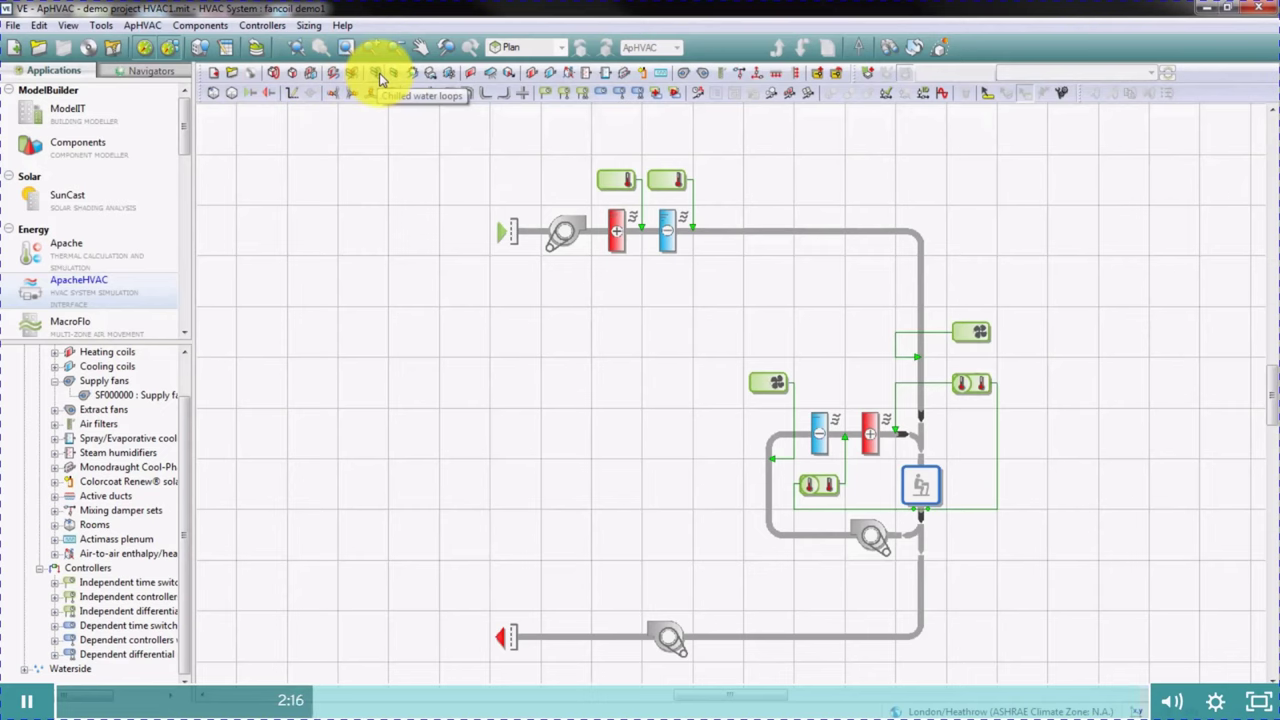
left_click(273, 76)
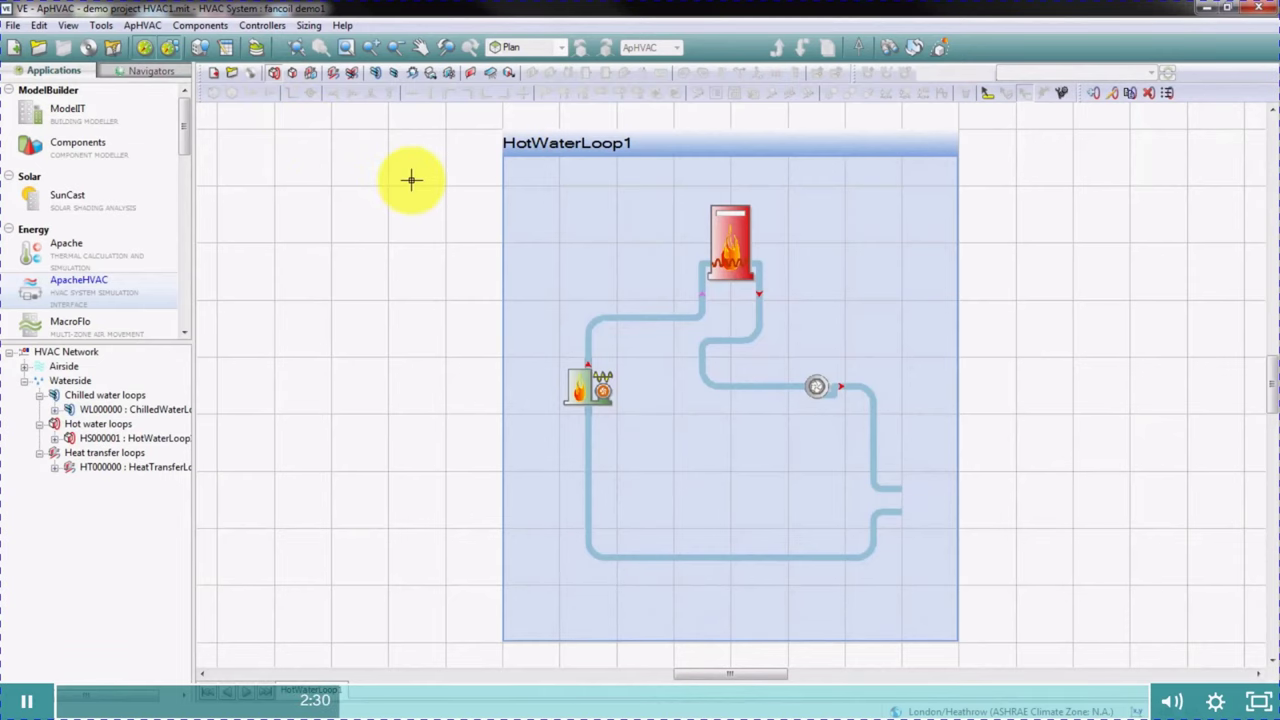
left_click(276, 78)
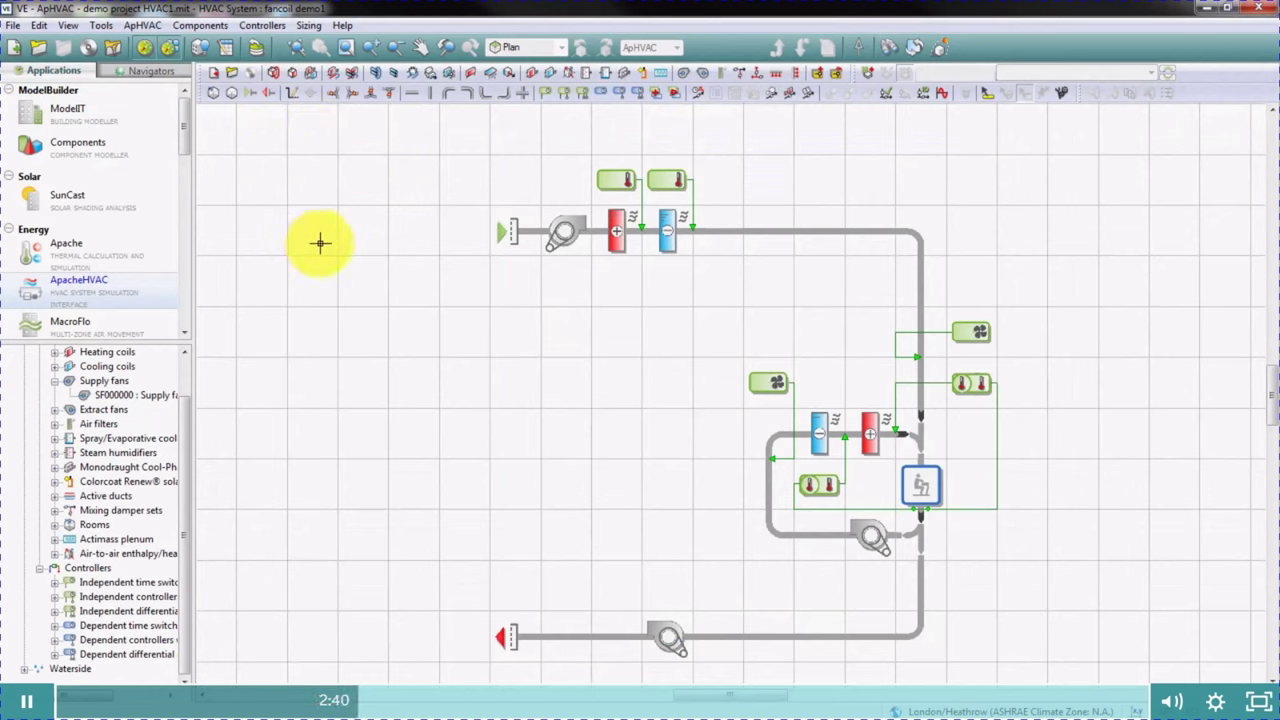
- Create a new HVAC system and save it as "hvac demo1" in the demo project HVAC1 folder
left_click(135, 27)
left_click(149, 44)
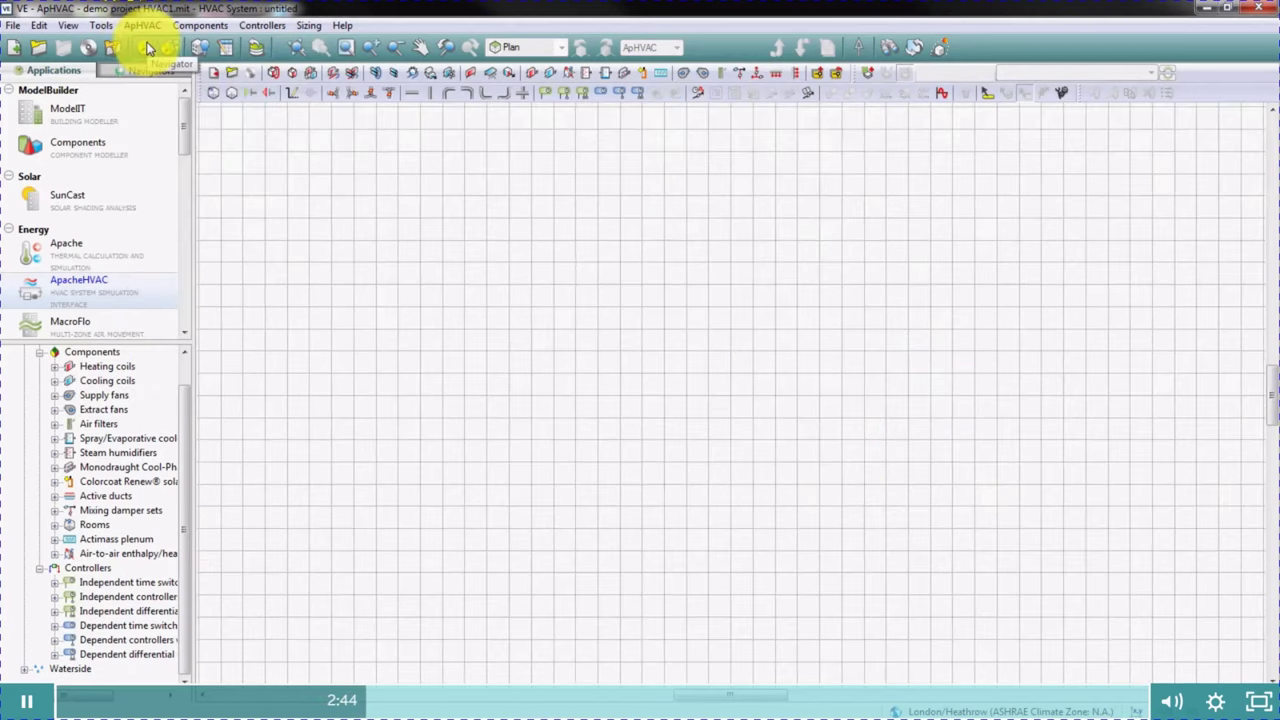
left_click(145, 26)
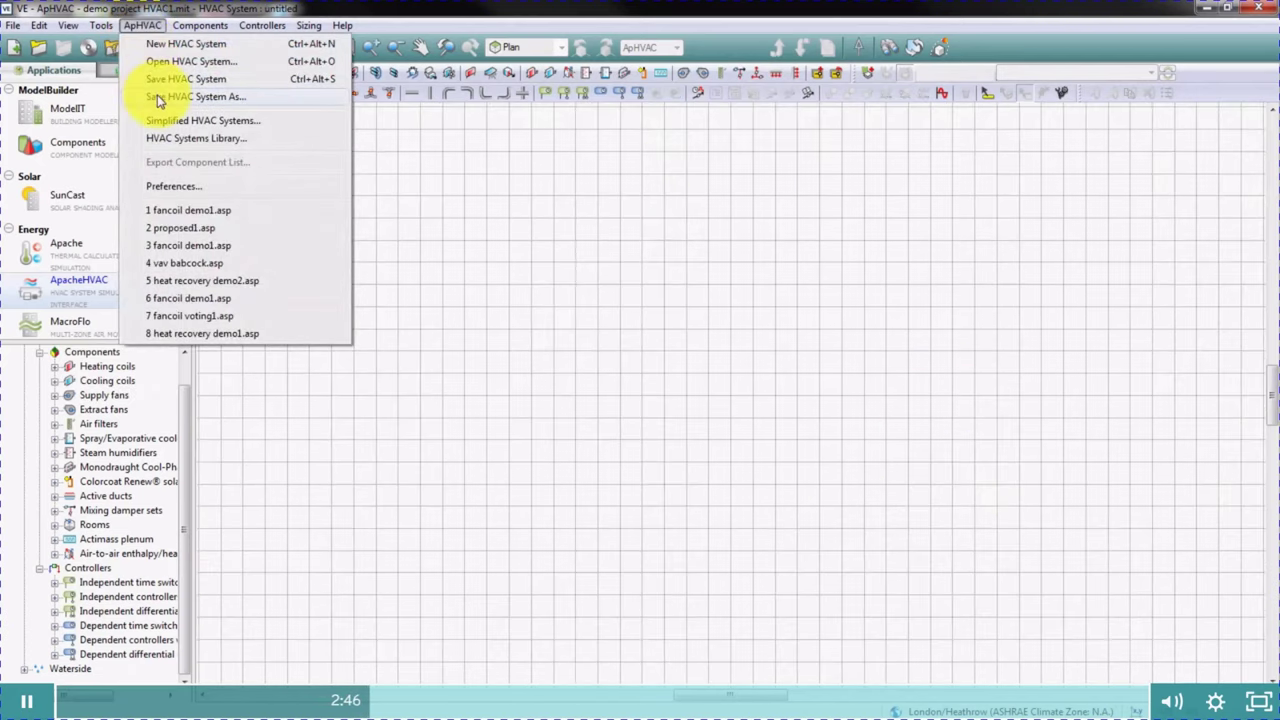
left_click(190, 97)
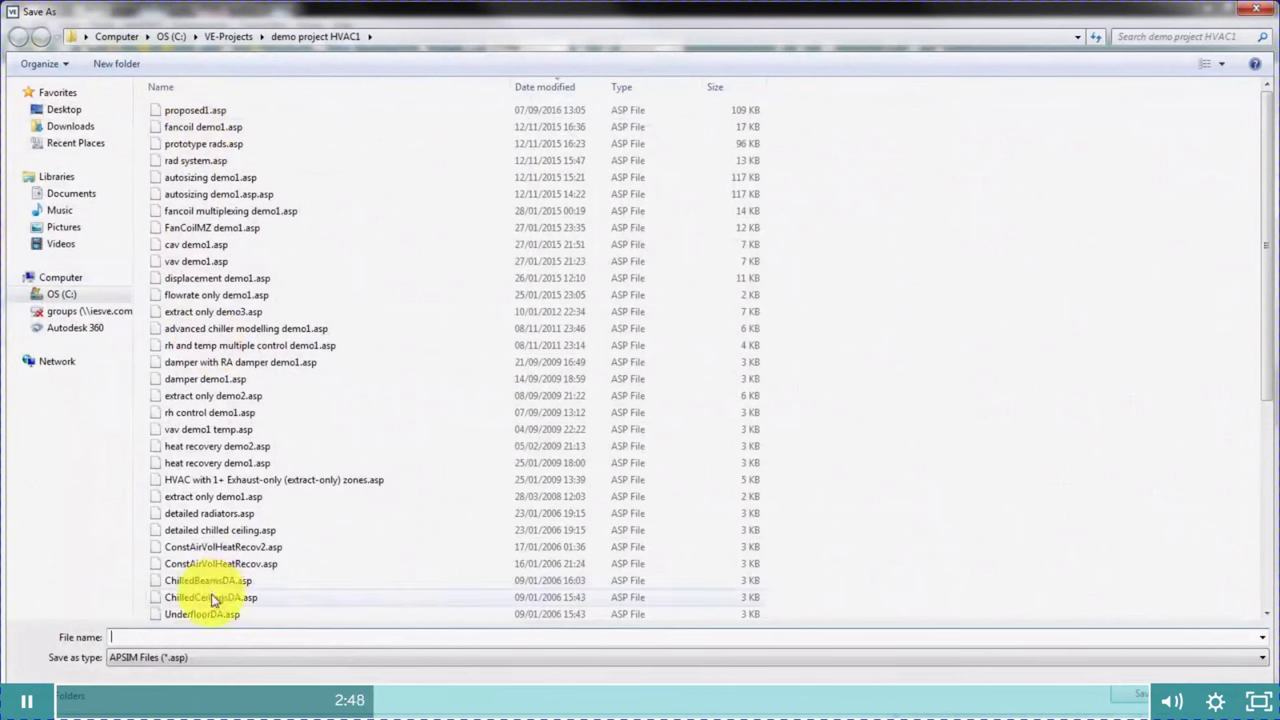
type("h")
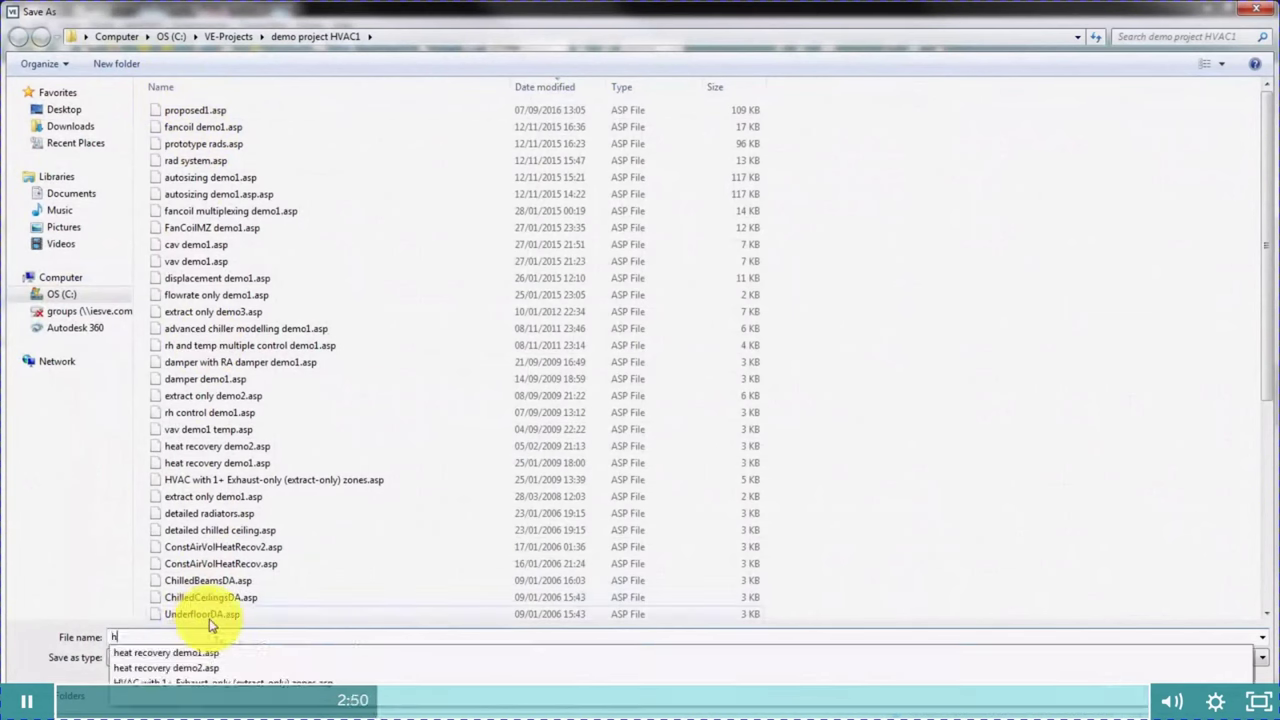
type("vac se")
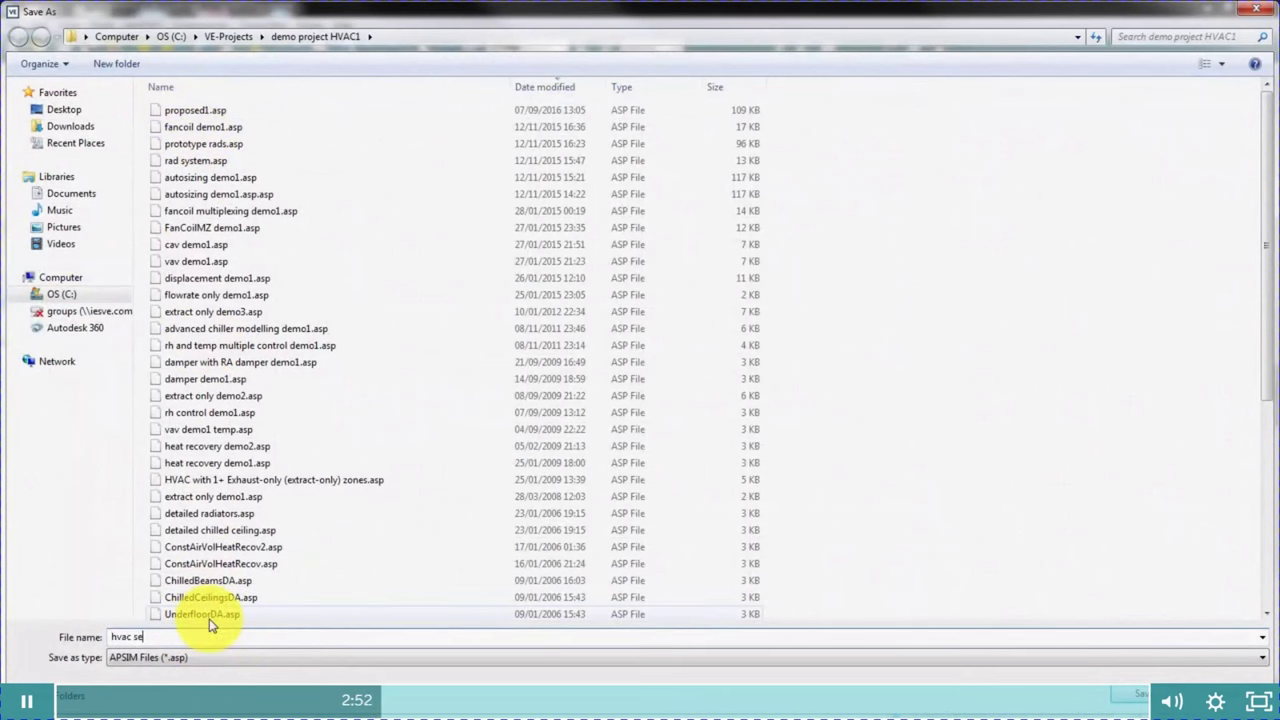
key("BackSpace")
key("BackSpace")
type("demo1")
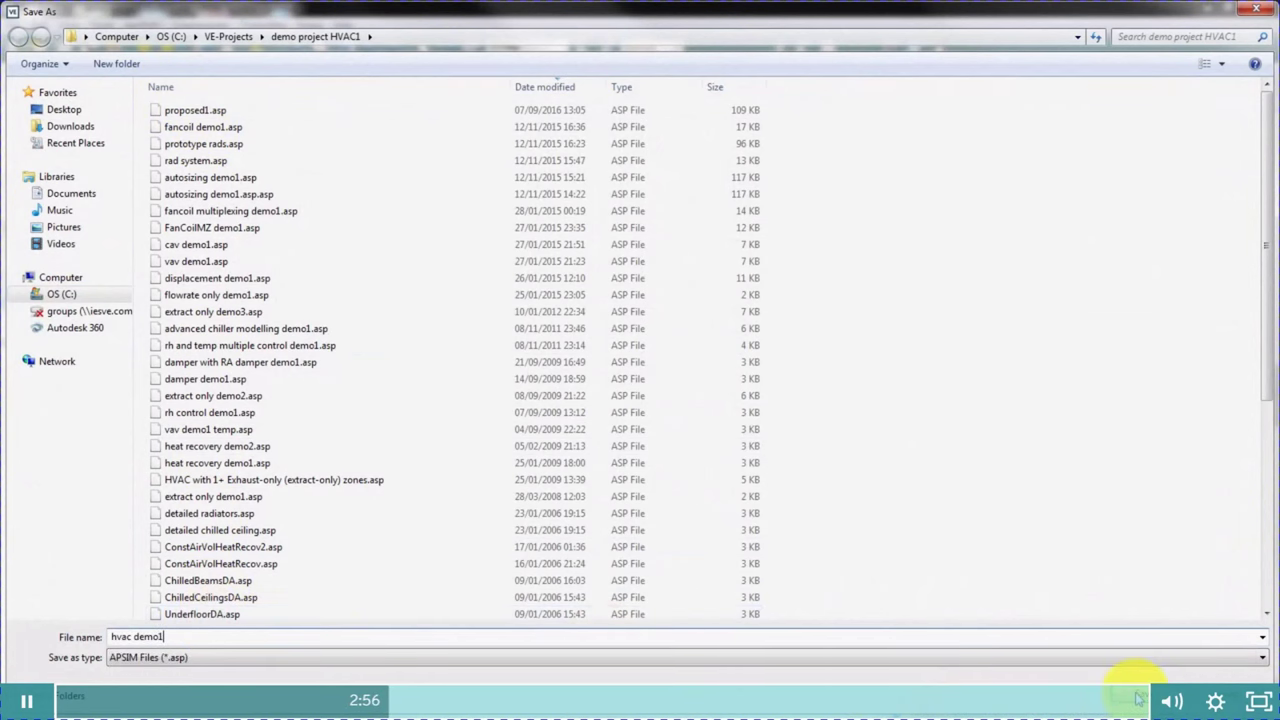
key("Return")
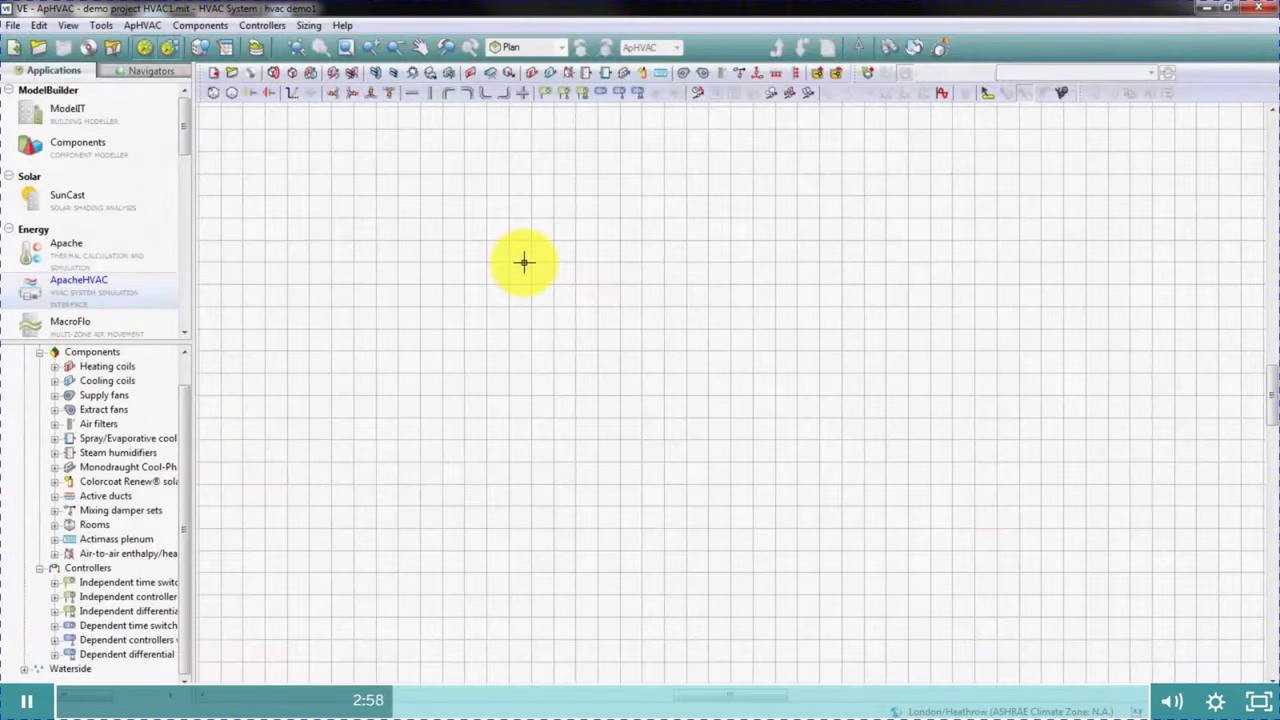
left_click(142, 25)
left_click(164, 63)
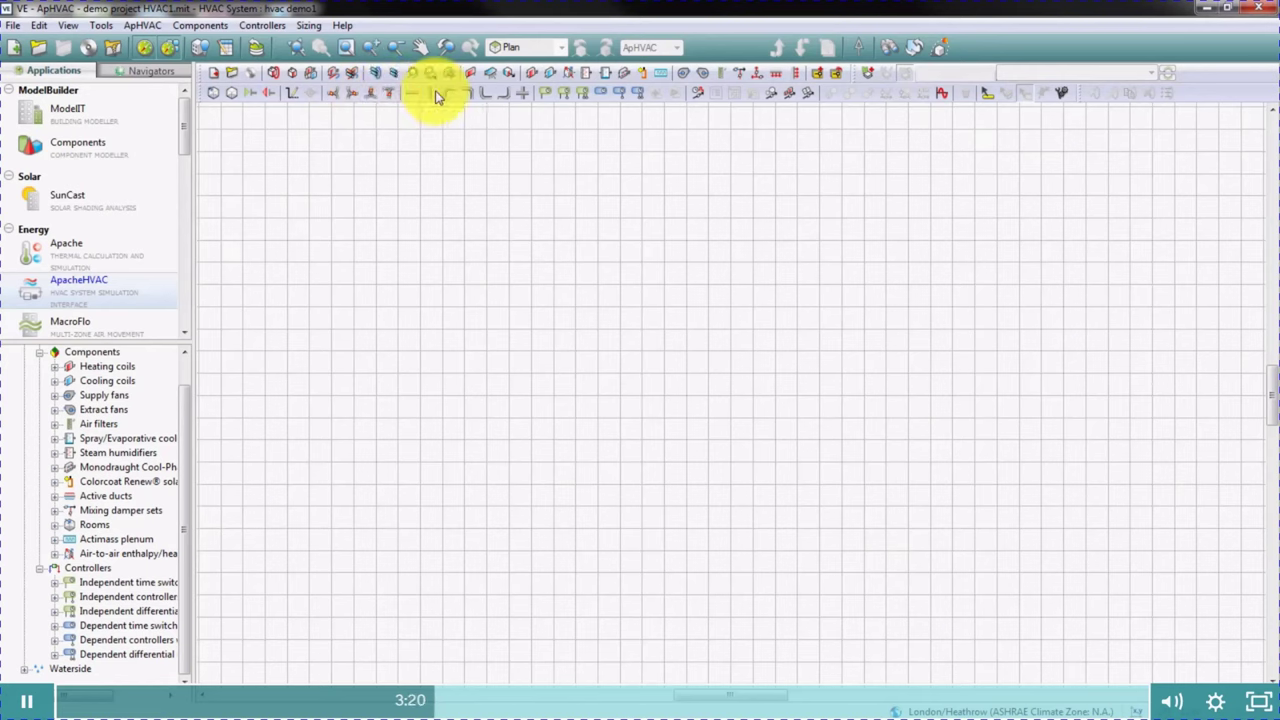
- Place an air inlet in the upper part of the blank network and extend a straight horizontal duct from it
left_click(254, 93)
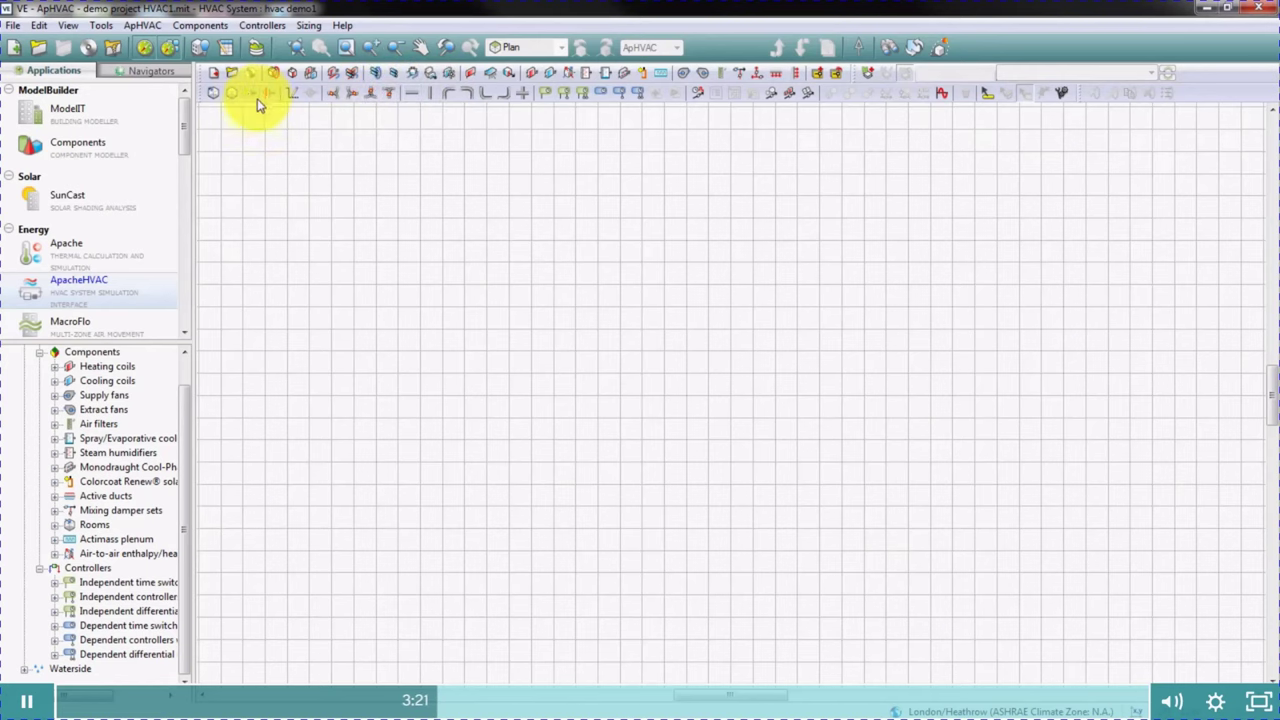
left_click(326, 200)
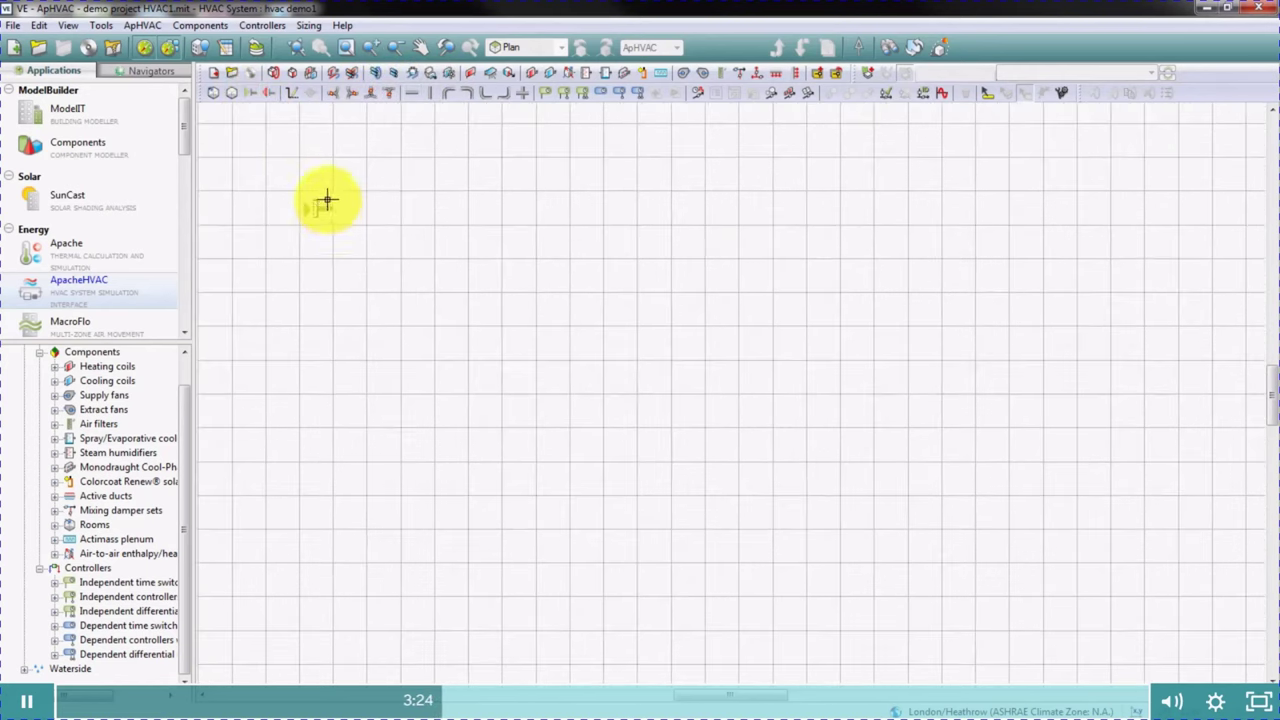
left_click(413, 93)
left_click(357, 205)
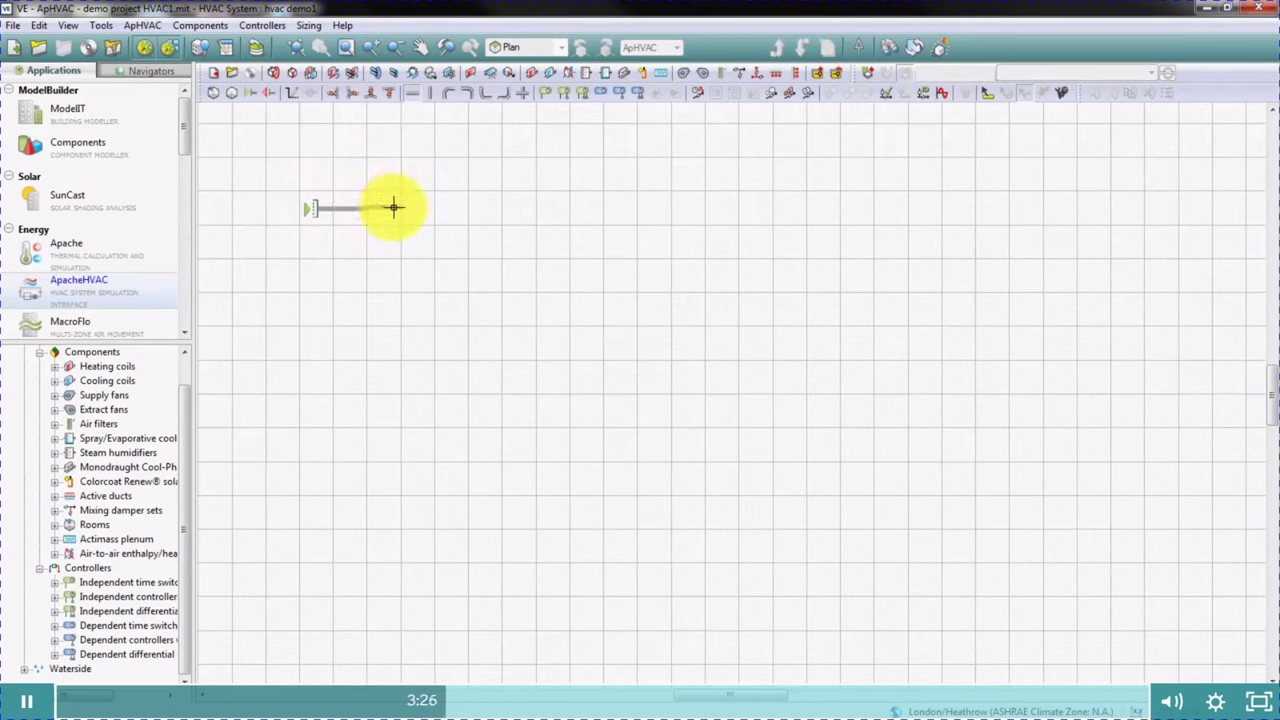
- Place a T-junction at the free end of the inlet duct, with both horizontal branches flowing into the lower branch
left_click(391, 92)
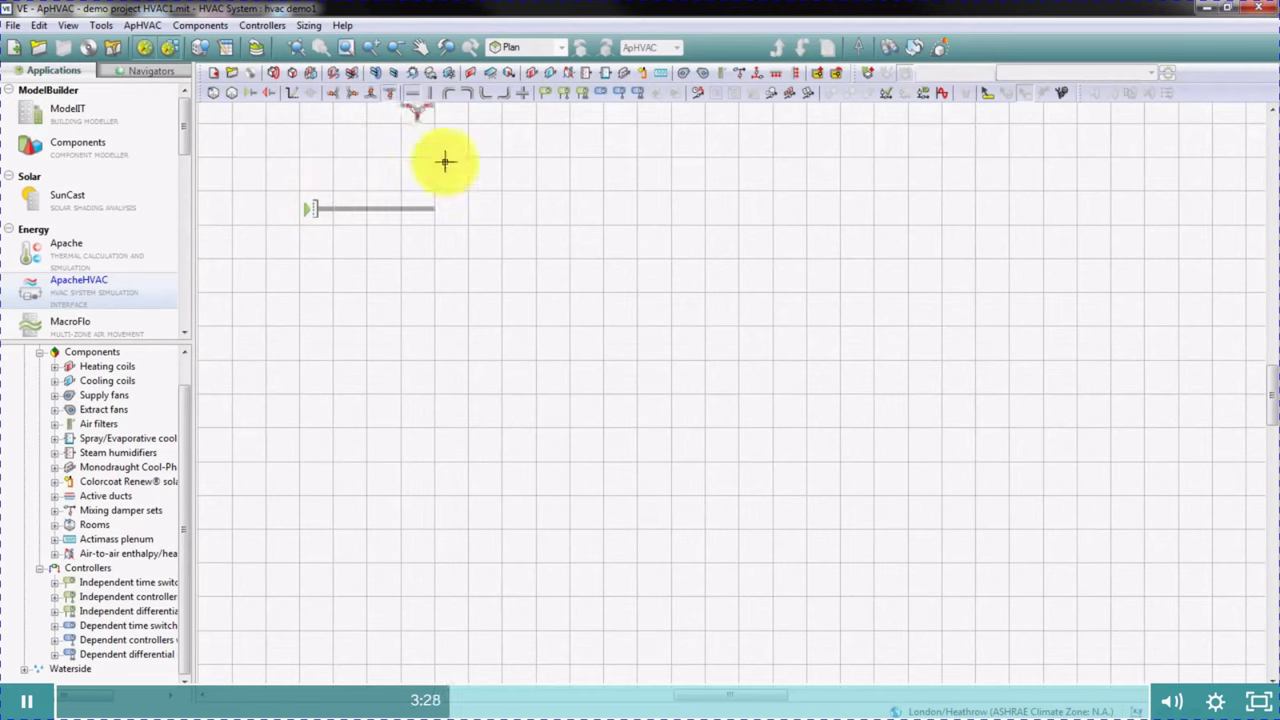
left_click(453, 207)
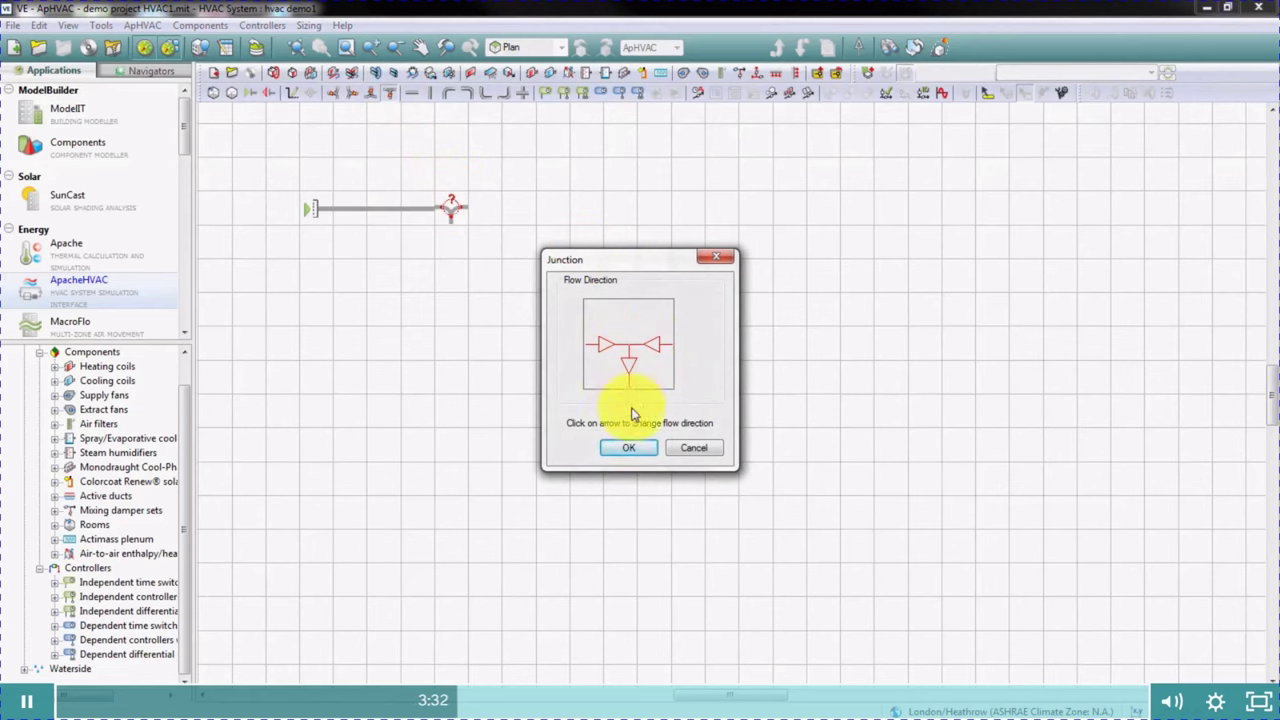
left_click(628, 448)
left_click(455, 209)
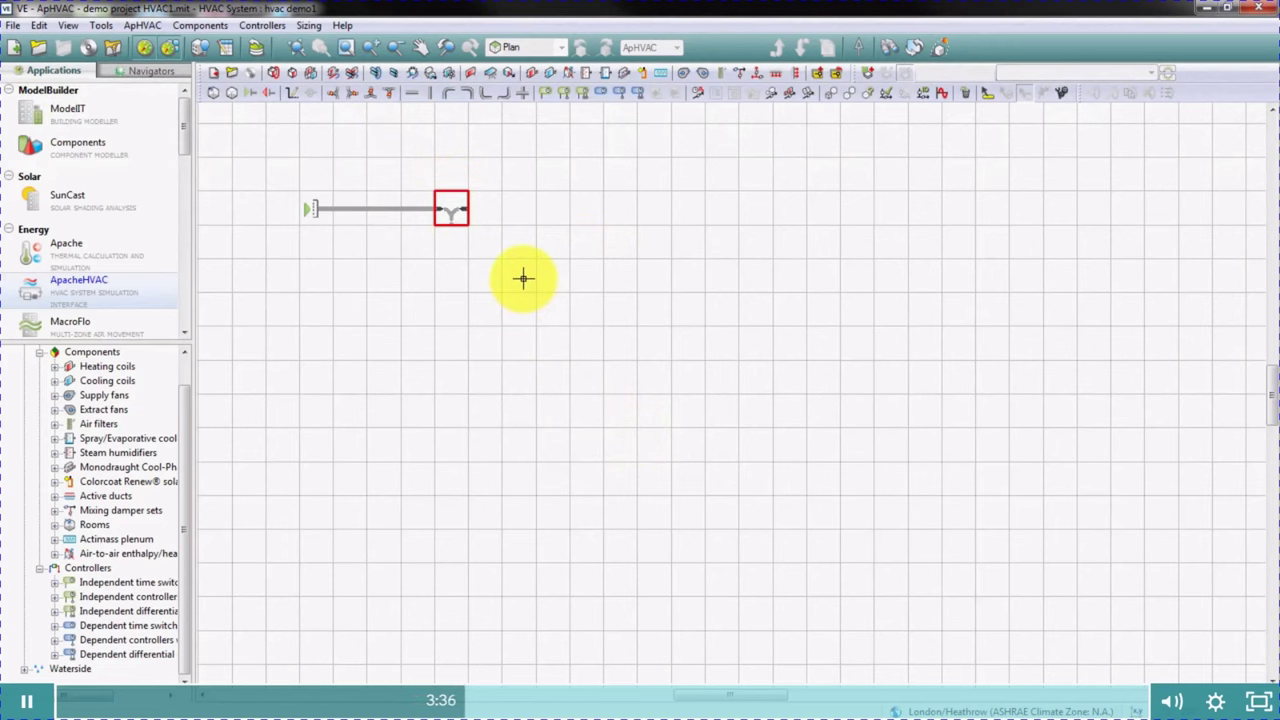
- Draw the supply duct turning downward and a return duct leading back to an outlet, leaving a one-cell gap between them
left_click(432, 90)
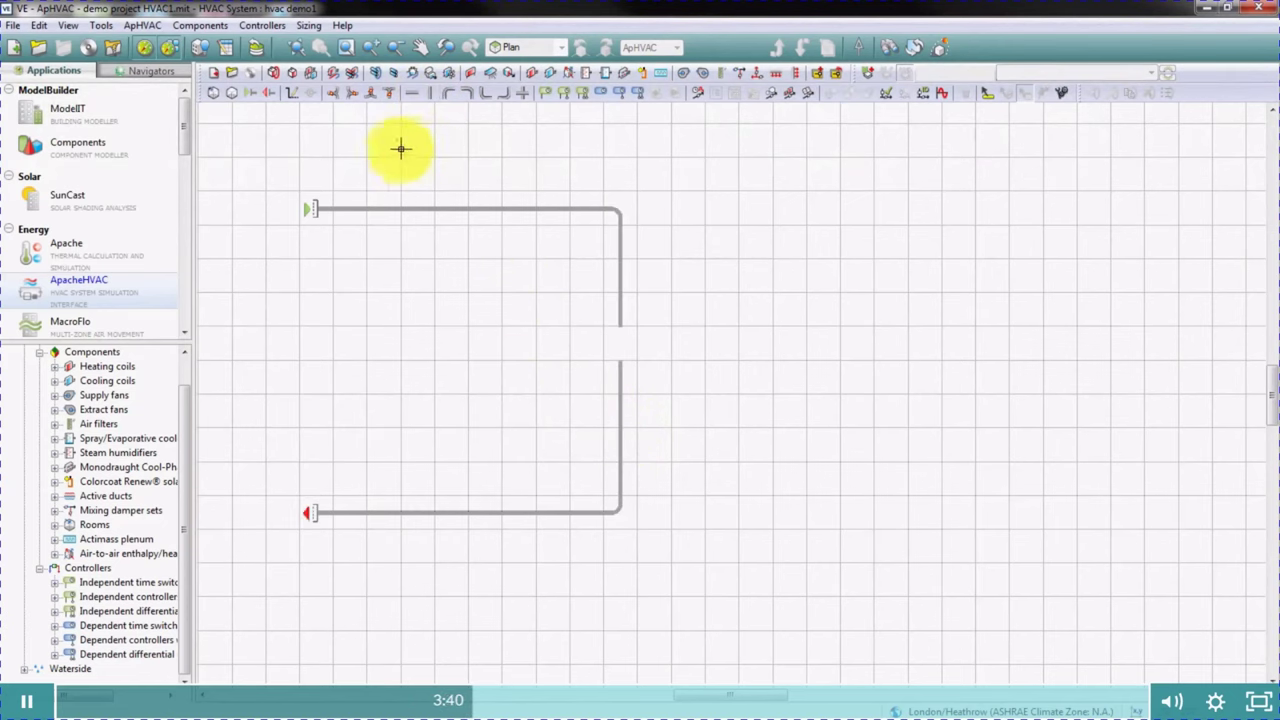
- Insert a room component in the gap between the supply and return ducts and assign it to "l shaped room"
left_click(212, 92)
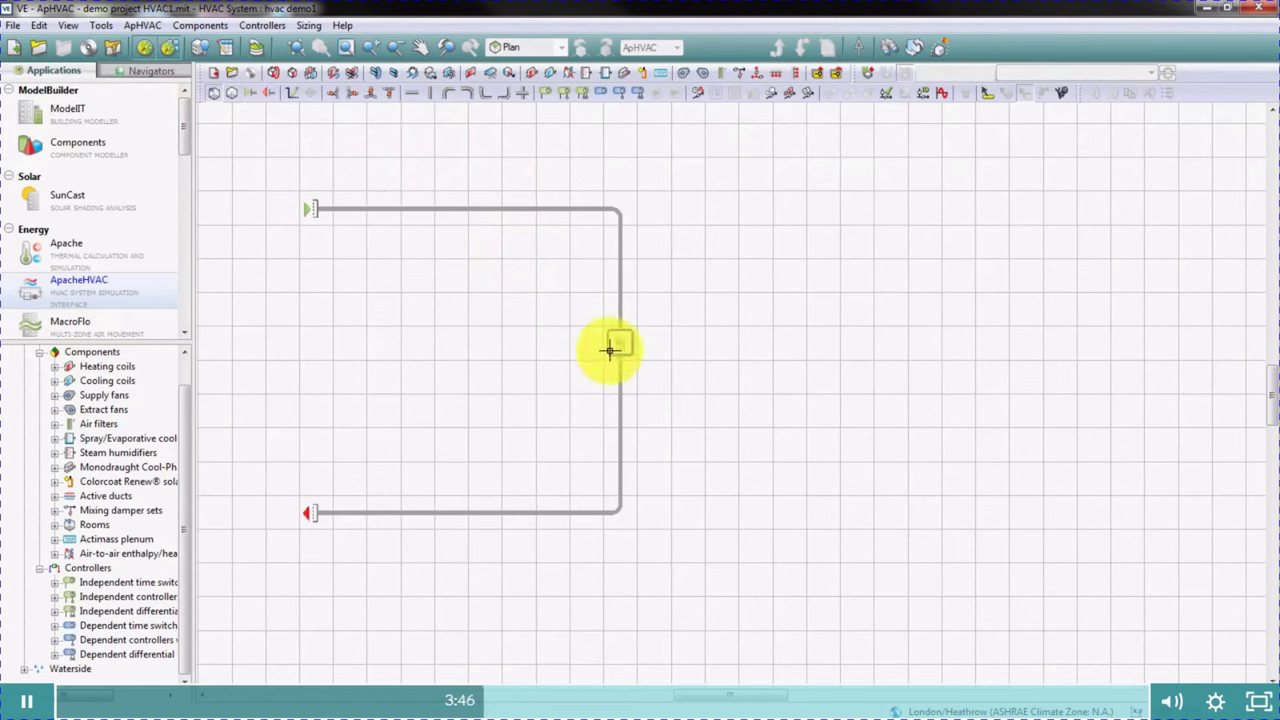
left_click(610, 349)
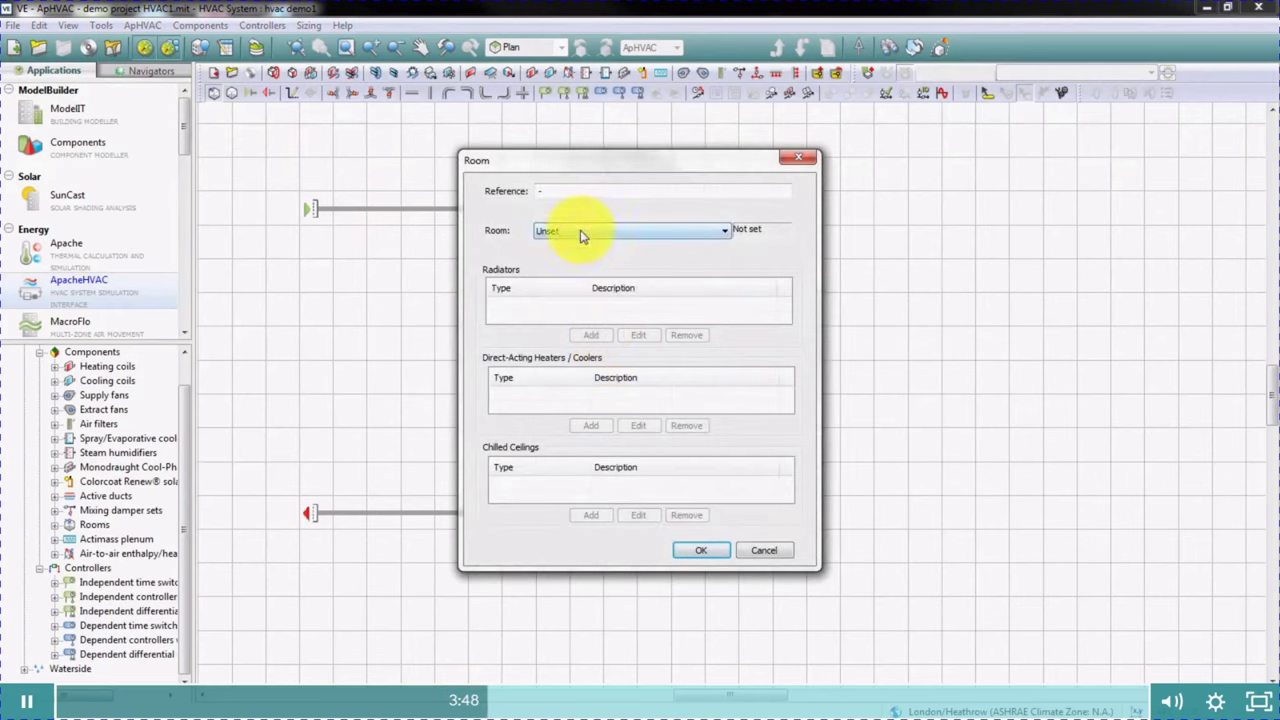
left_click(581, 231)
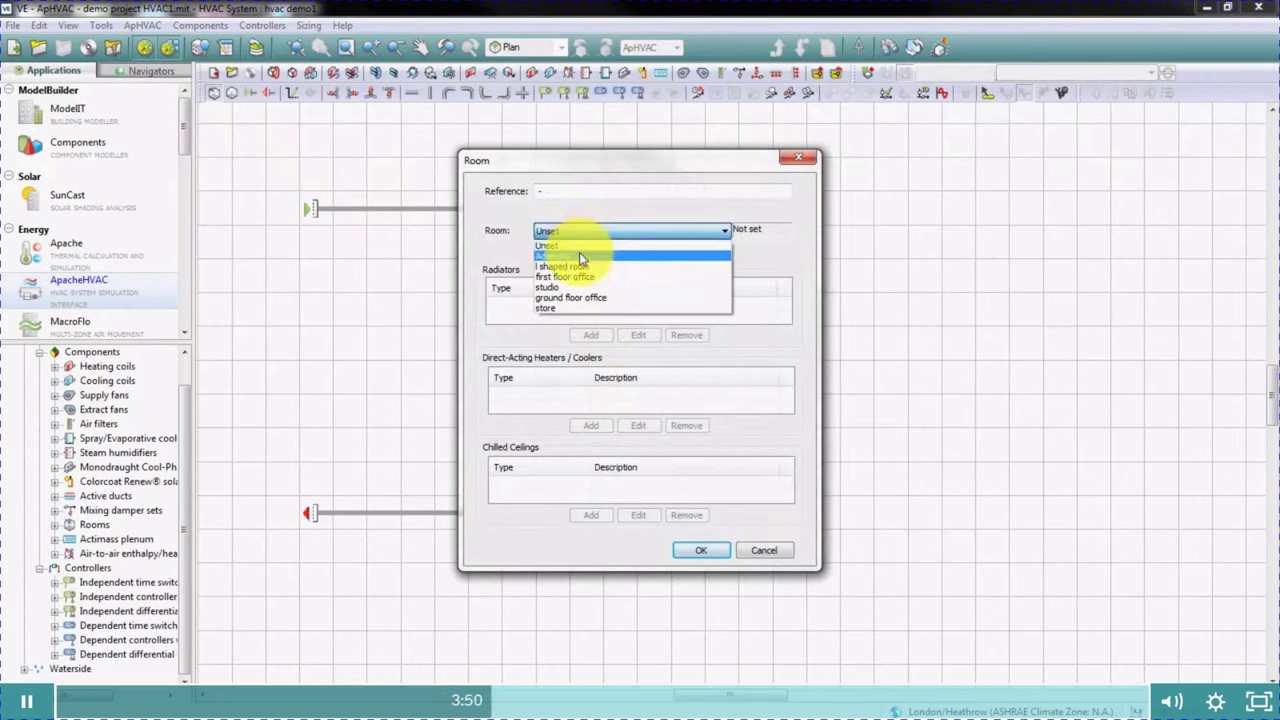
left_click(579, 264)
left_click(701, 558)
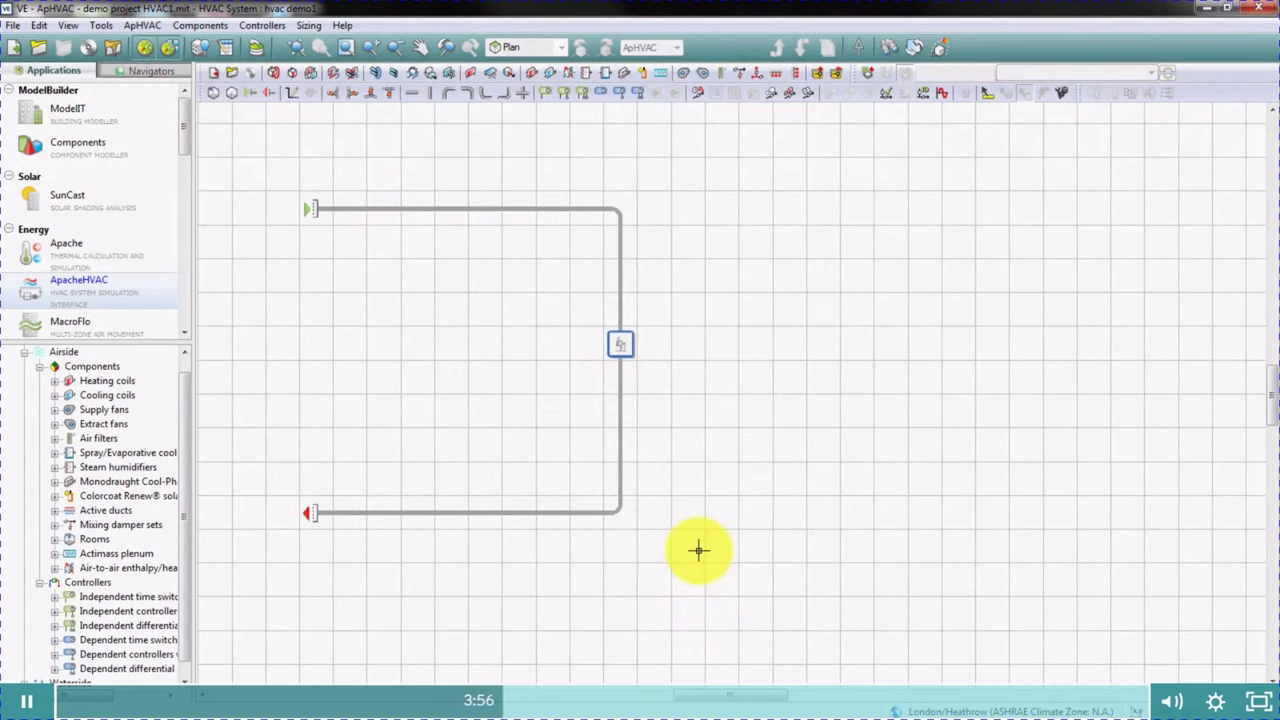
- Attach an independent time switch controller to the upper supply duct, place it above the duct and name it "flow control"
scroll(528, 200, "up", 2)
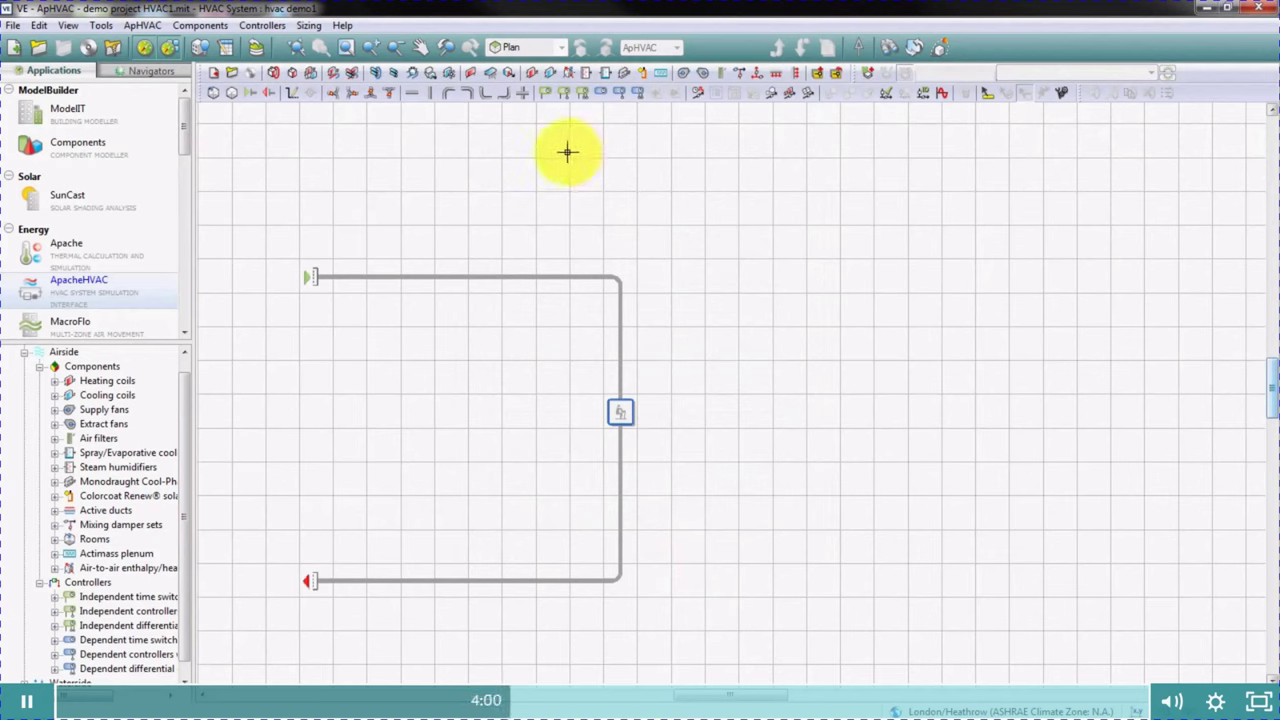
left_click(560, 93)
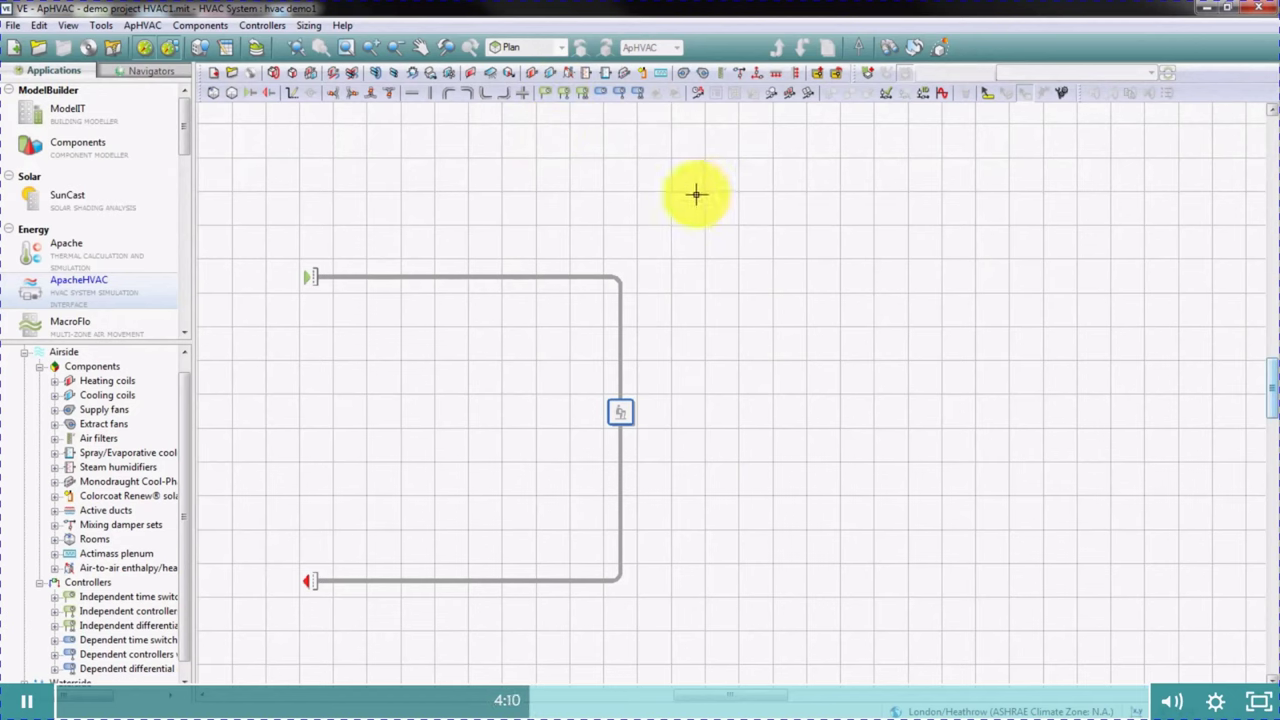
left_click(548, 97)
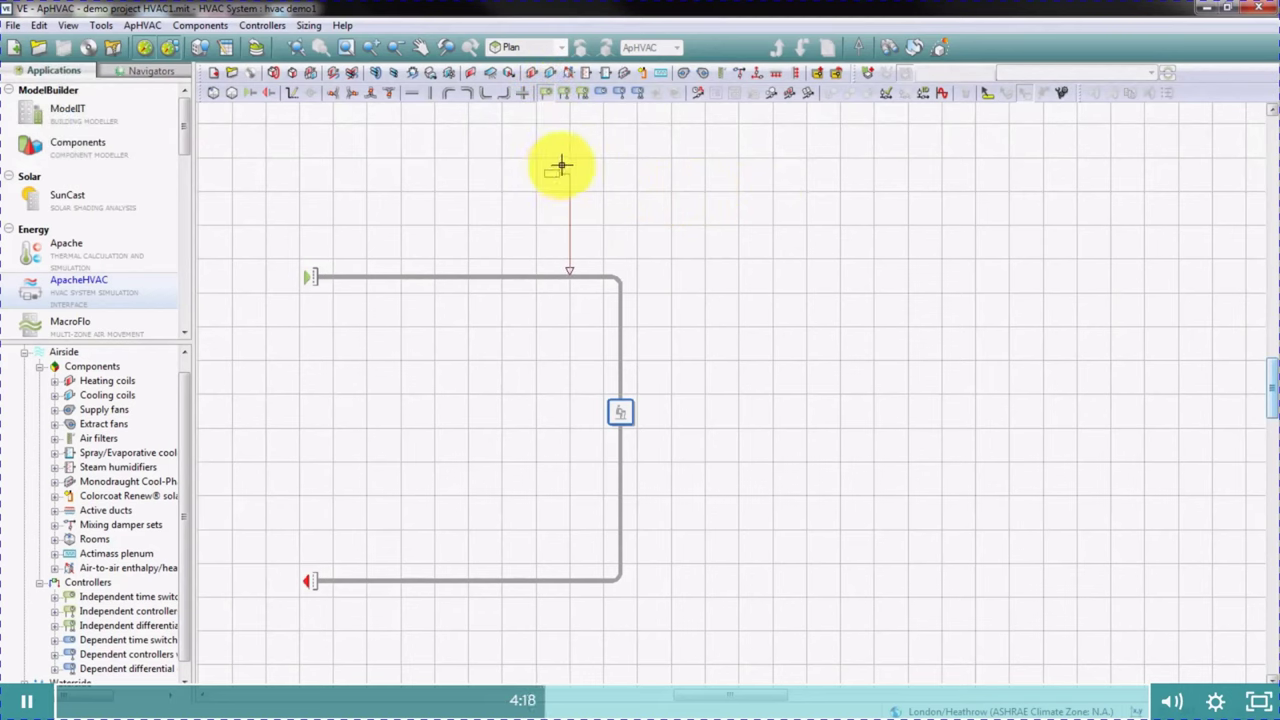
left_click(737, 170)
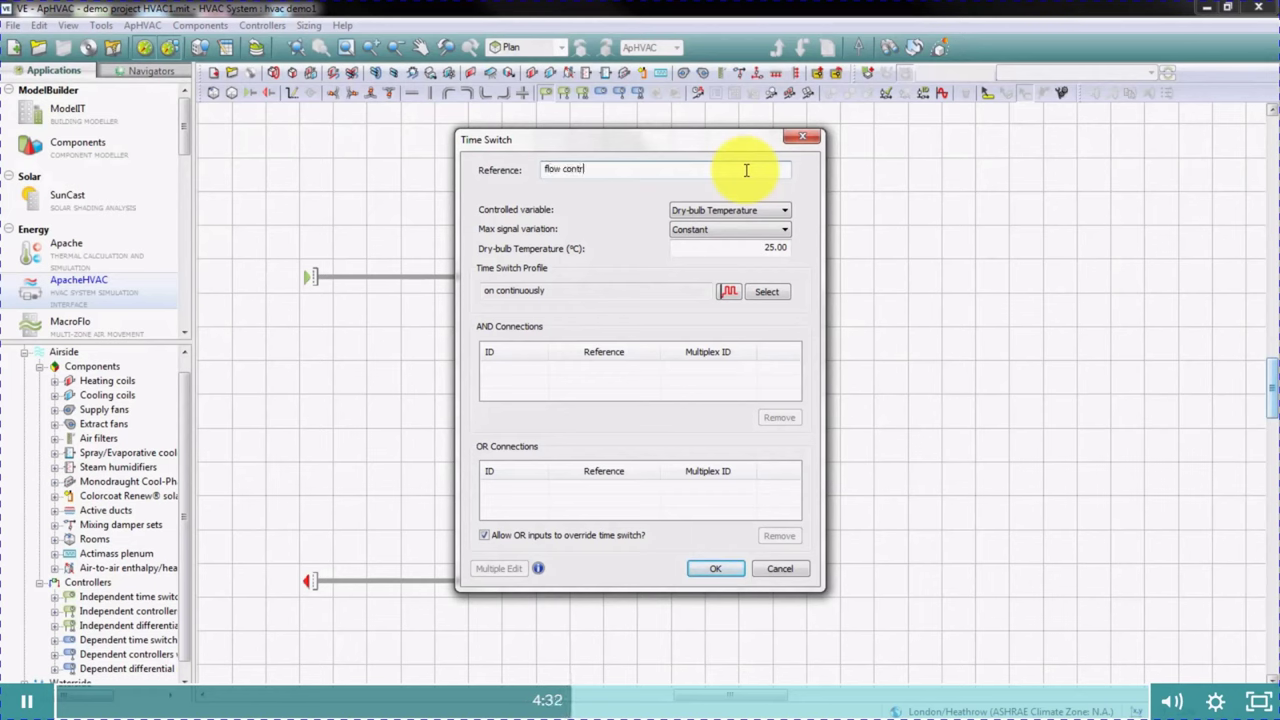
type("ol")
- Make the time switch control flow rate, with a constant value of 1200 l/s
left_click(766, 210)
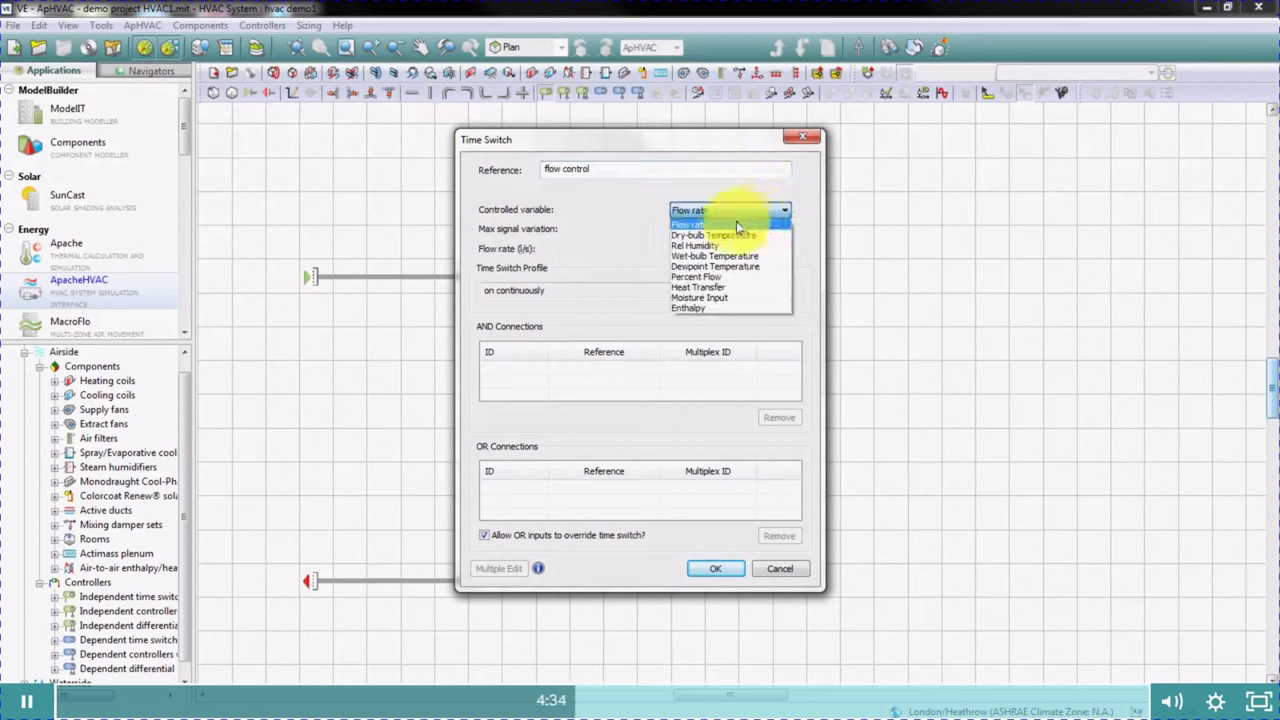
left_click(720, 224)
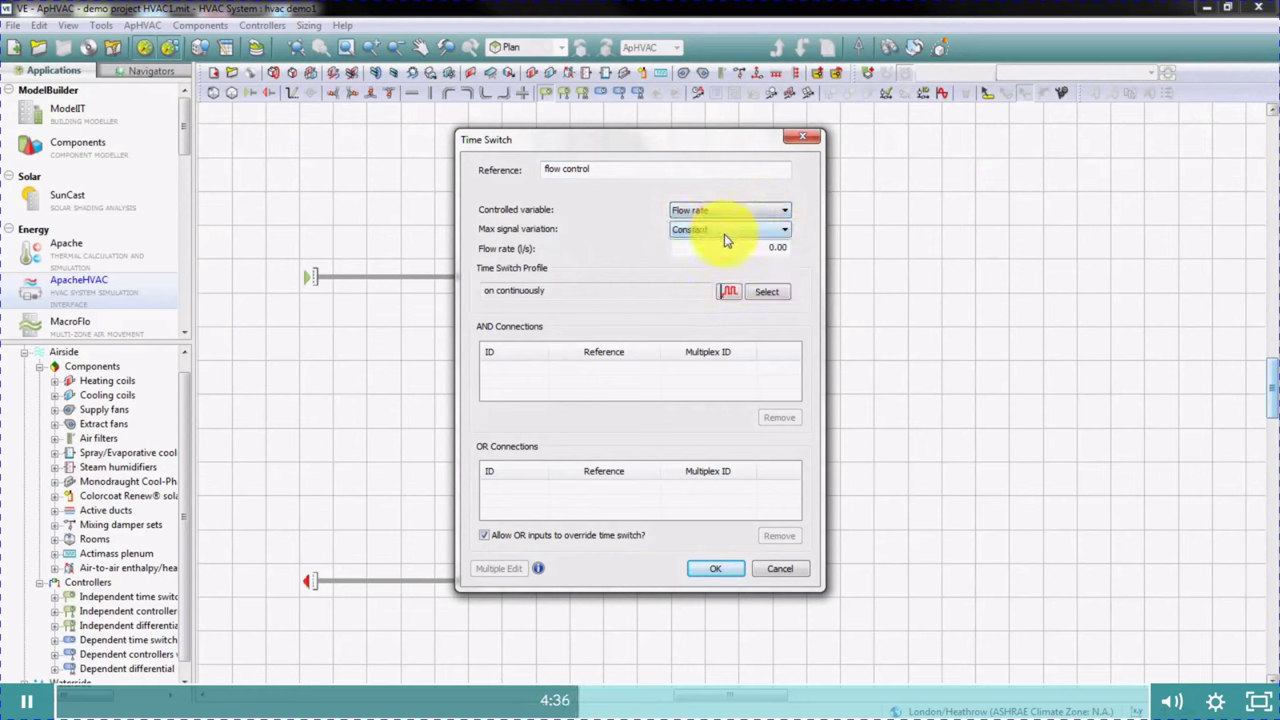
double_click(771, 248)
type("12")
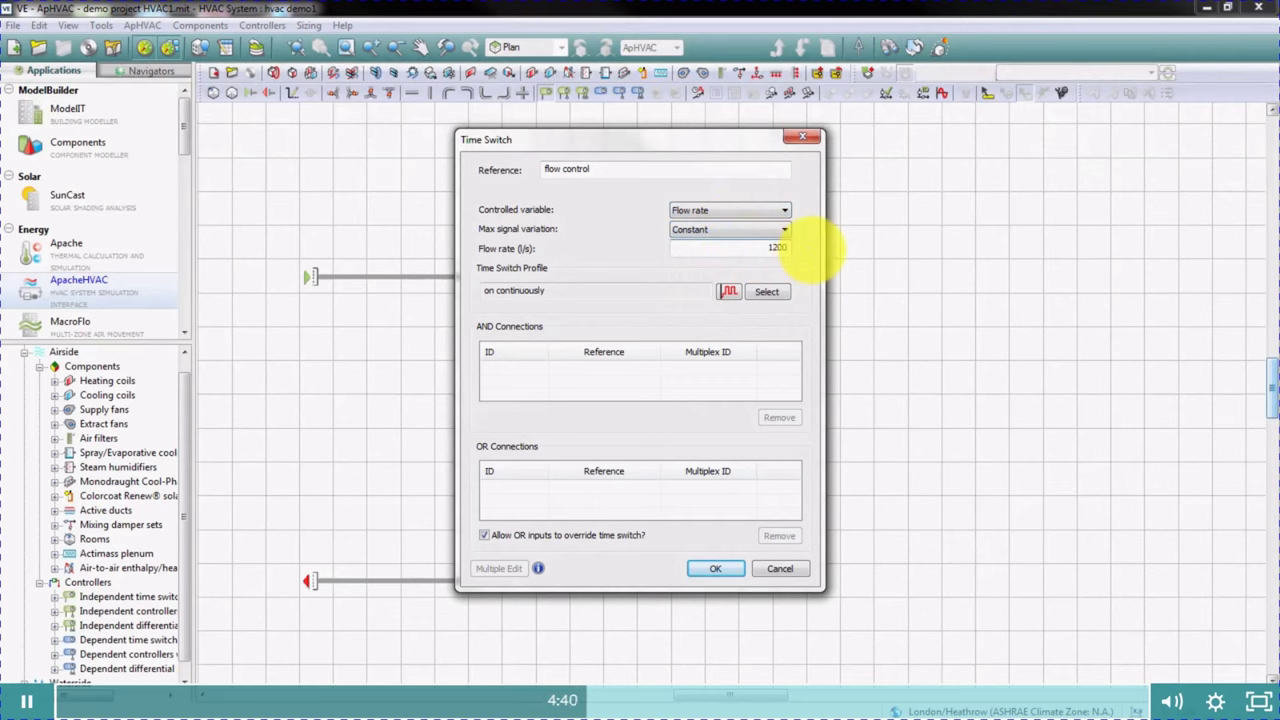
- Assign the "7 - 7 no lunch" profile to the flow control time switch and accept the controller settings
left_click(768, 294)
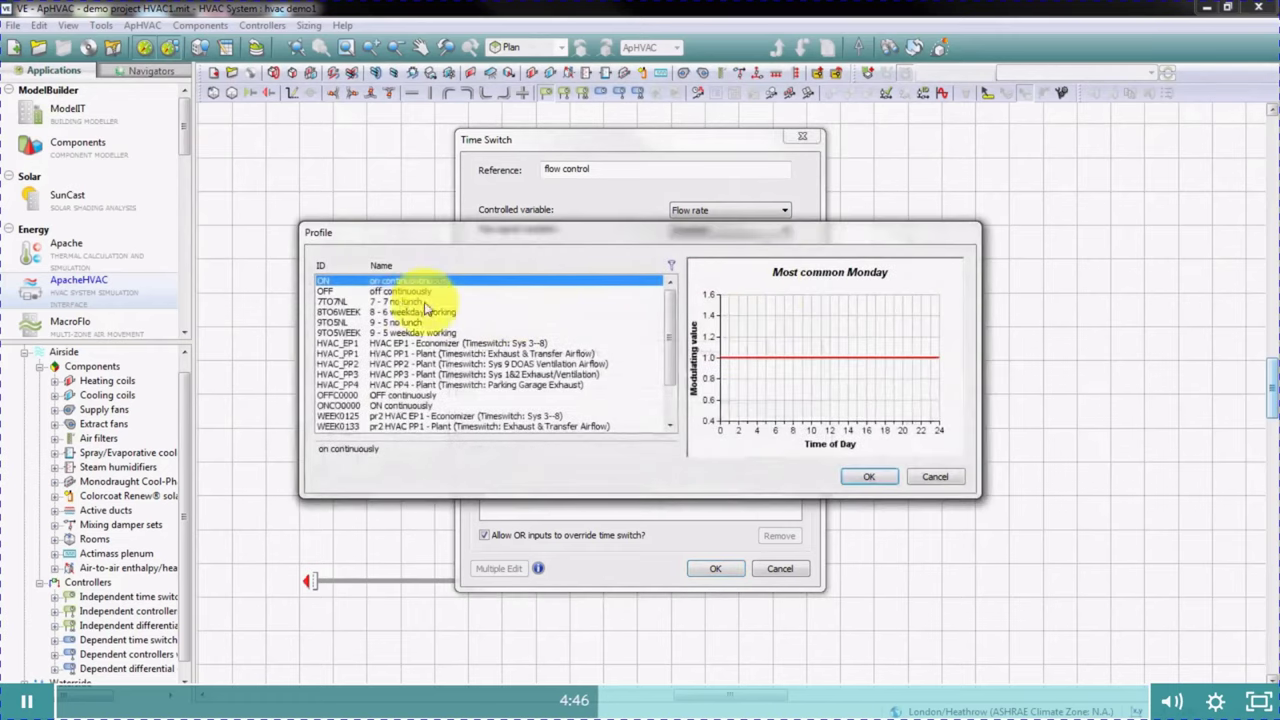
left_click(398, 291)
left_click(395, 301)
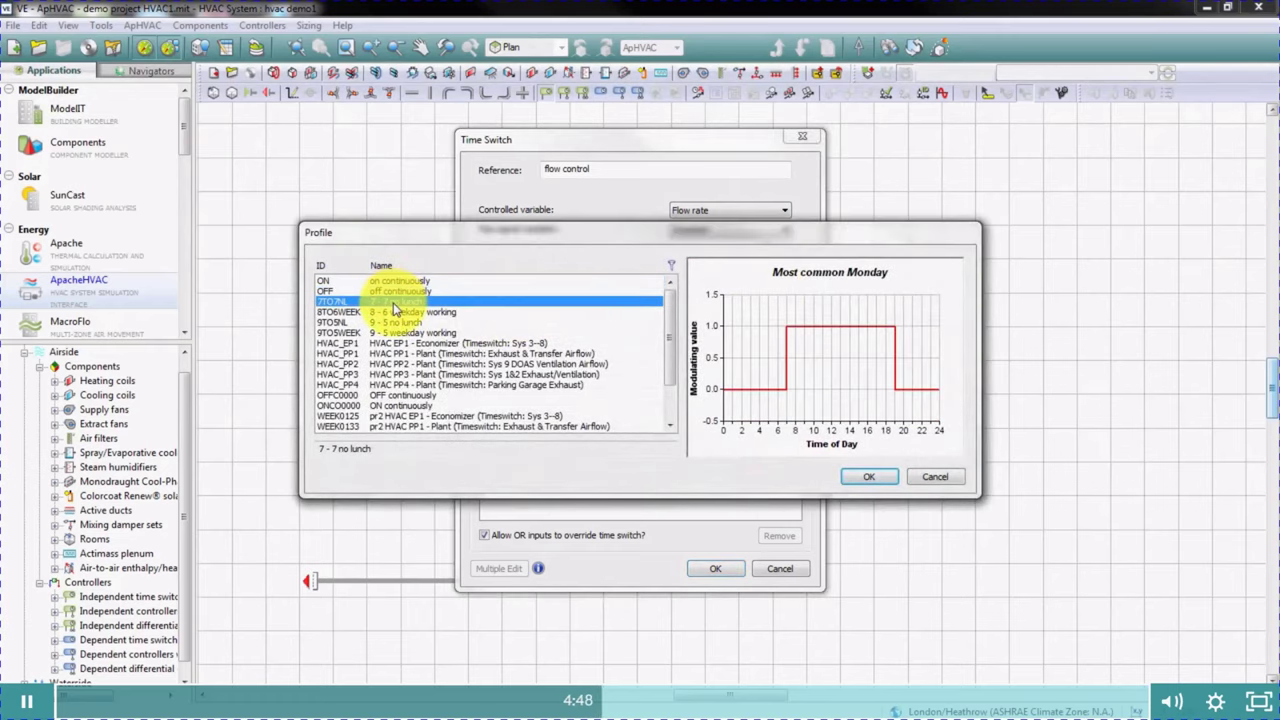
left_click(858, 477)
left_click(713, 570)
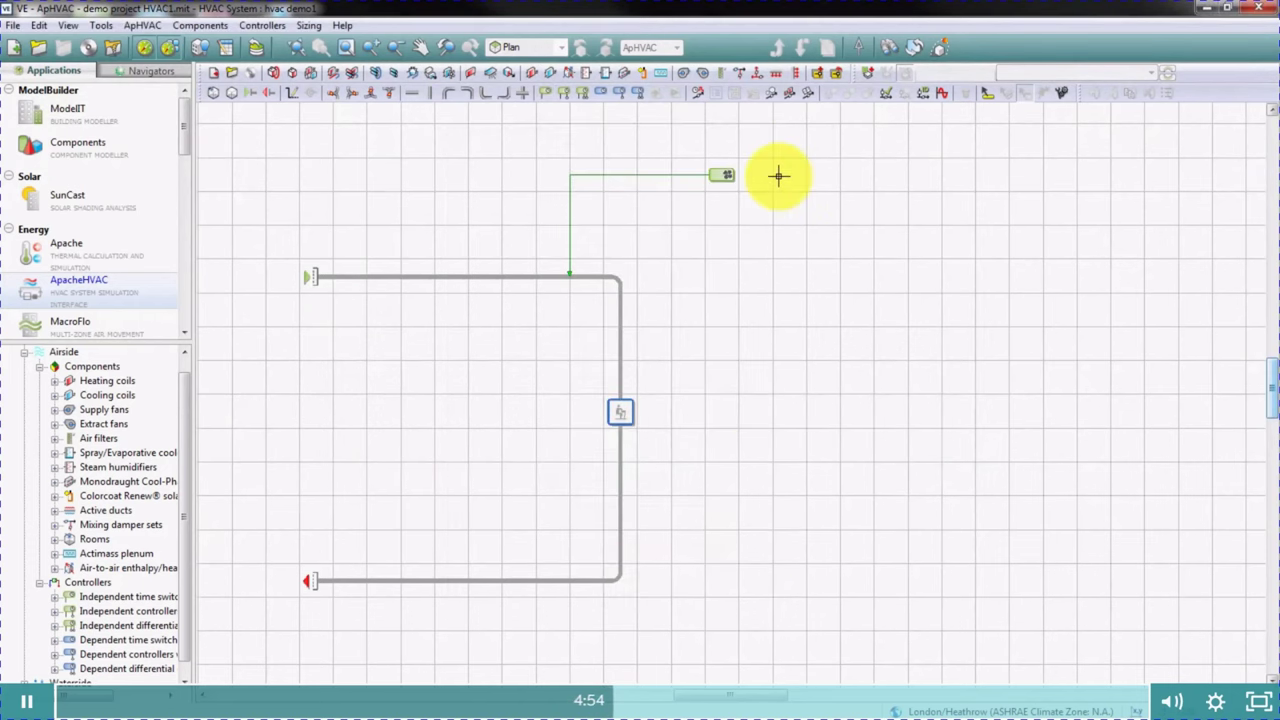
- Insert a supply fan on the upper duct close to the inlet and name it Fan1
left_click(684, 77)
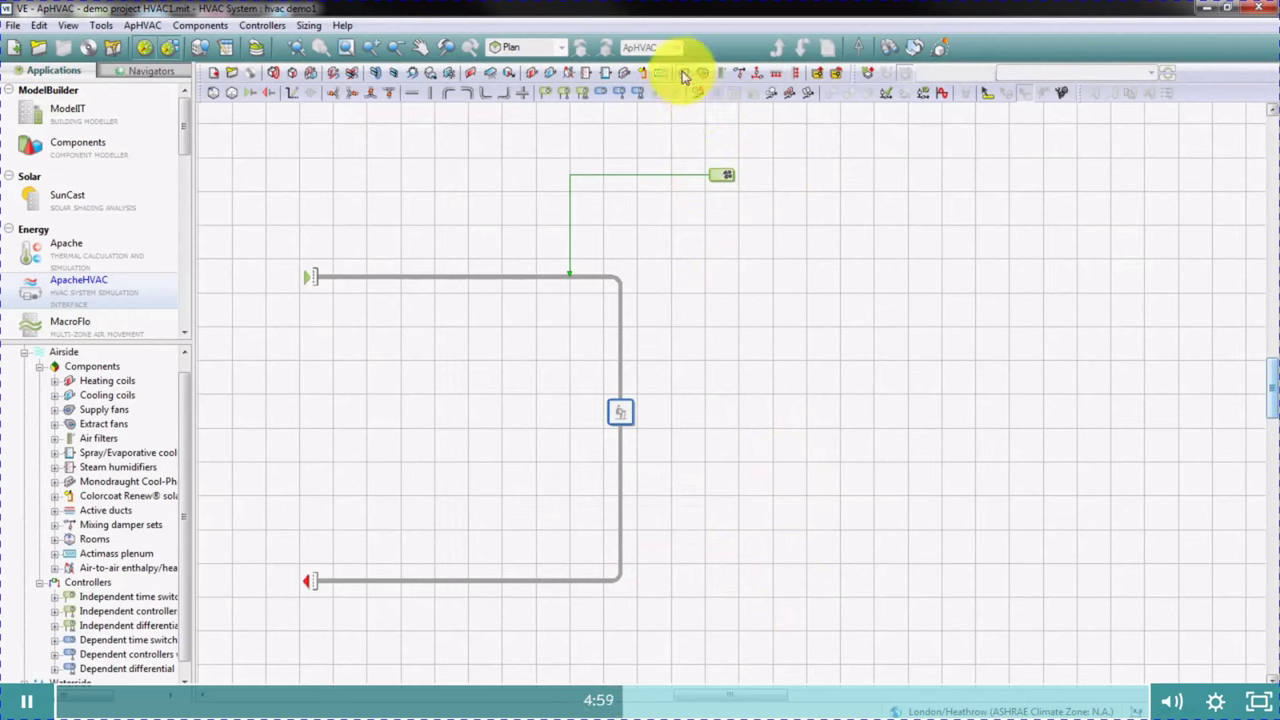
left_click(388, 270)
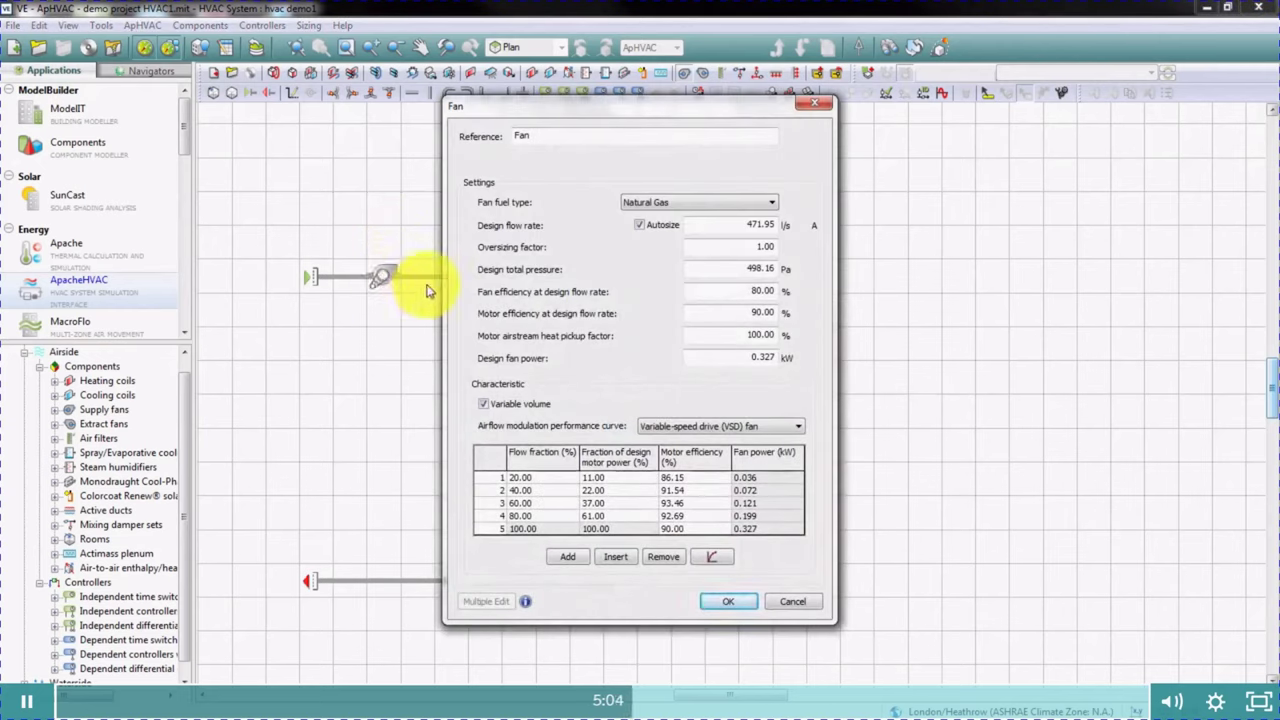
left_click(565, 135)
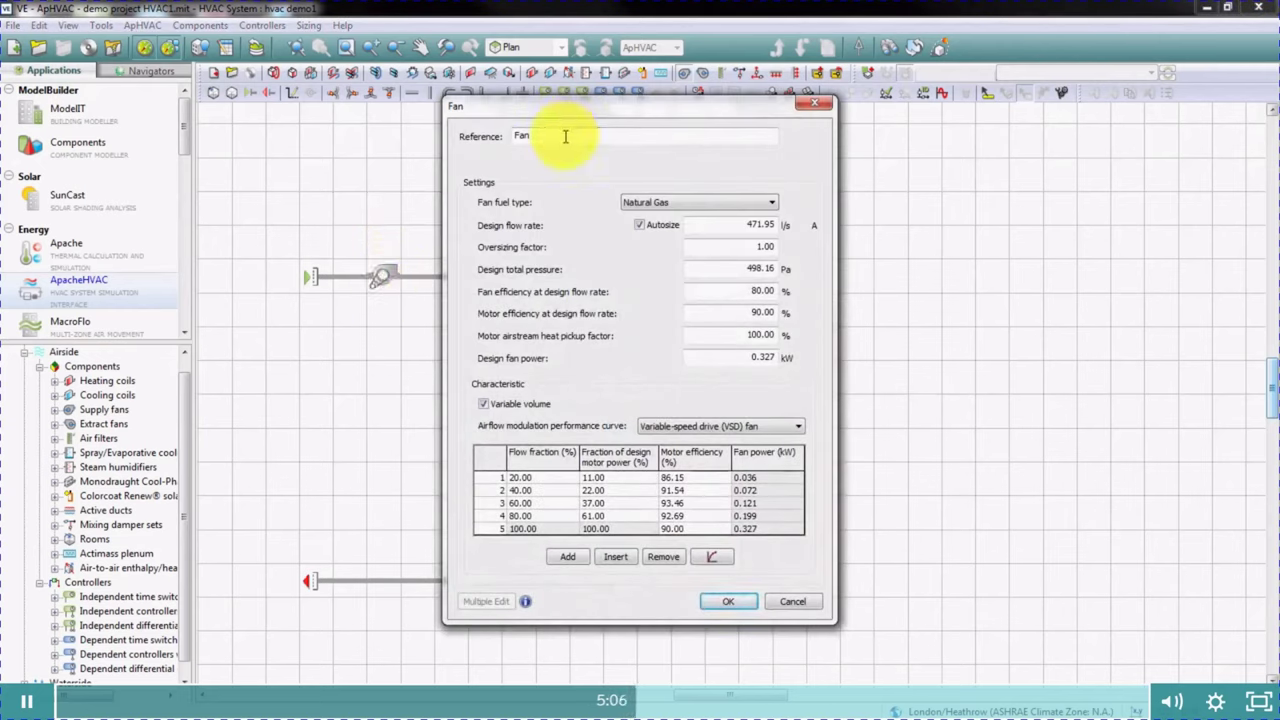
type("1")
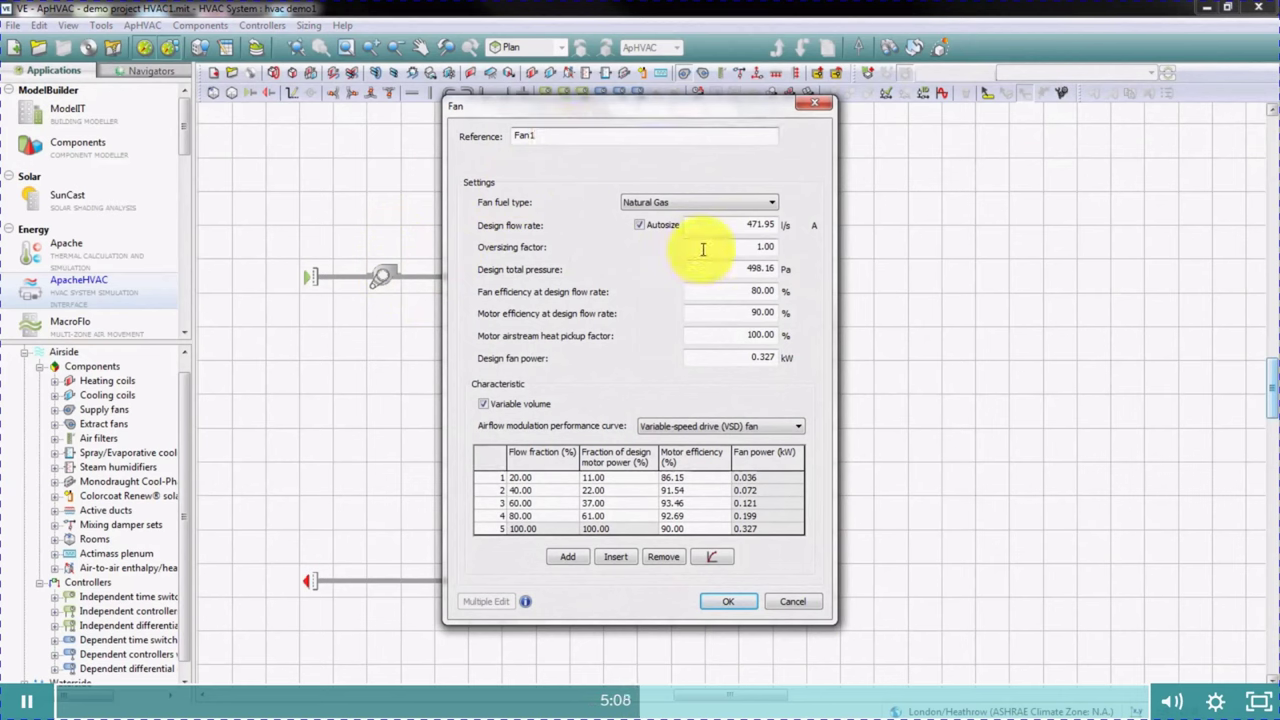
- Set the fan's design flow rate to 1200 l/s and its design fan power to 1.8 kW, and accept
left_click_drag(757, 226, 818, 230)
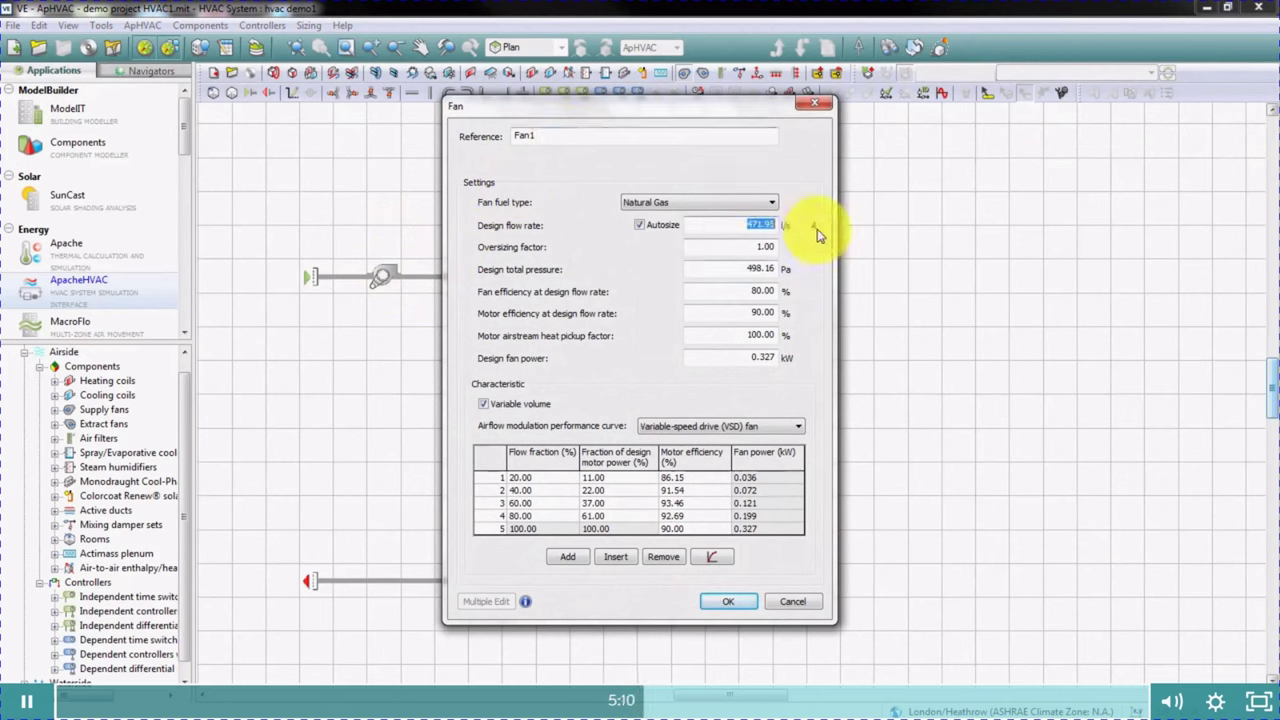
type("1200")
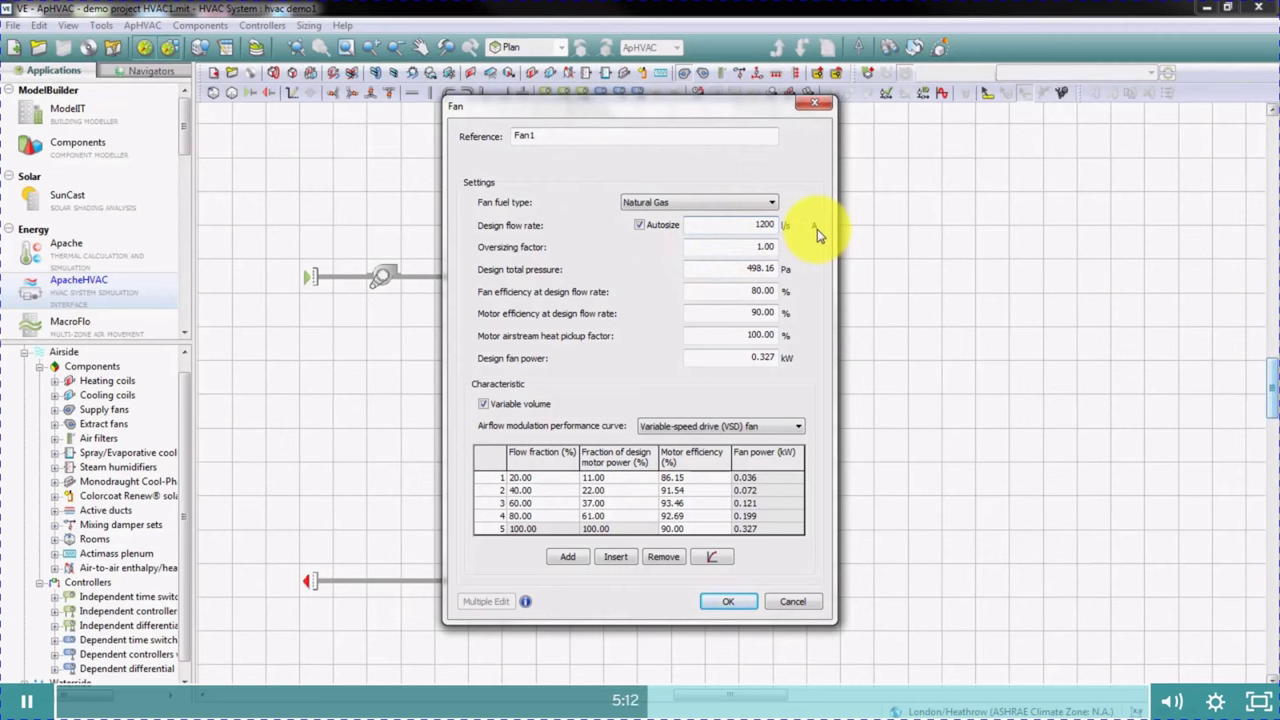
left_click(765, 357)
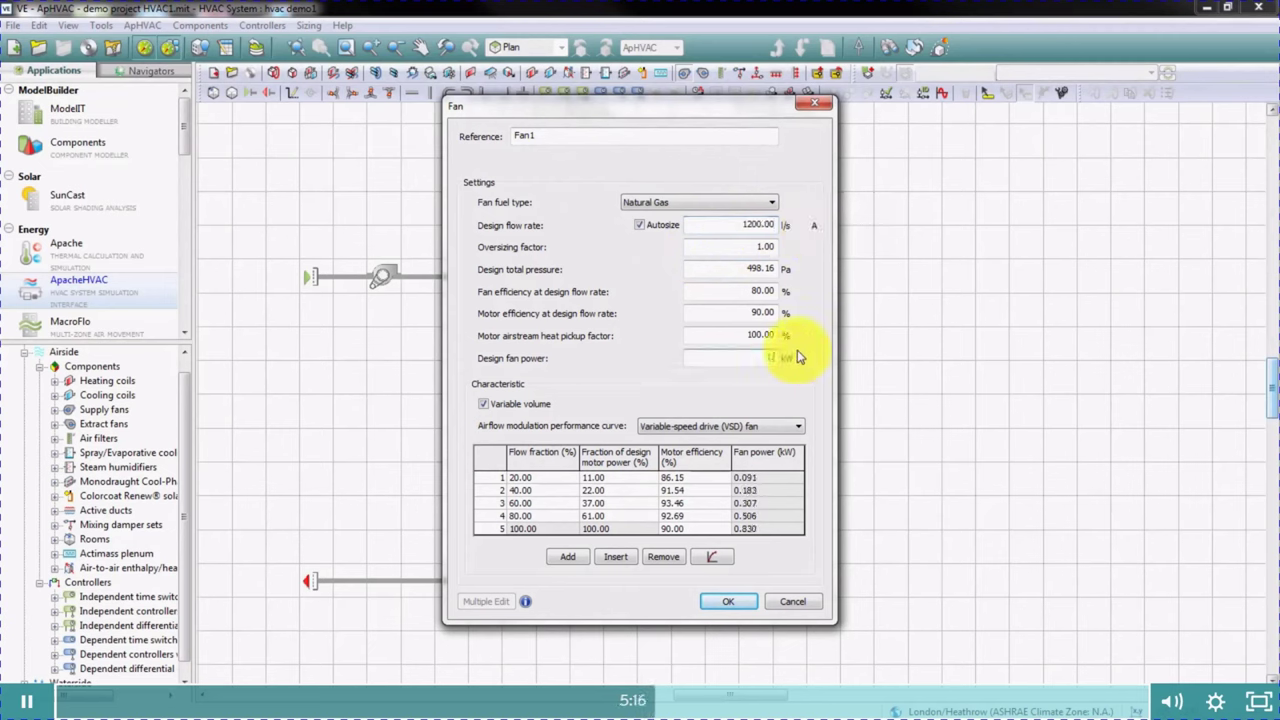
left_click(728, 334)
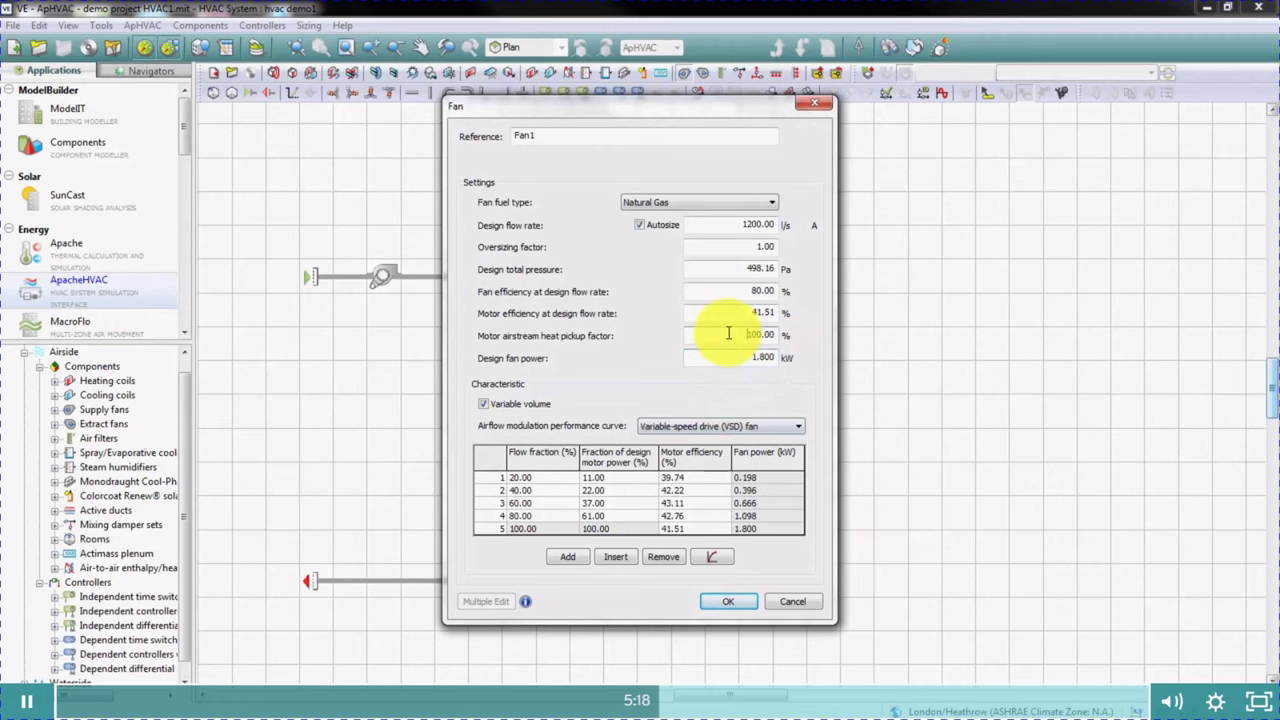
left_click(728, 605)
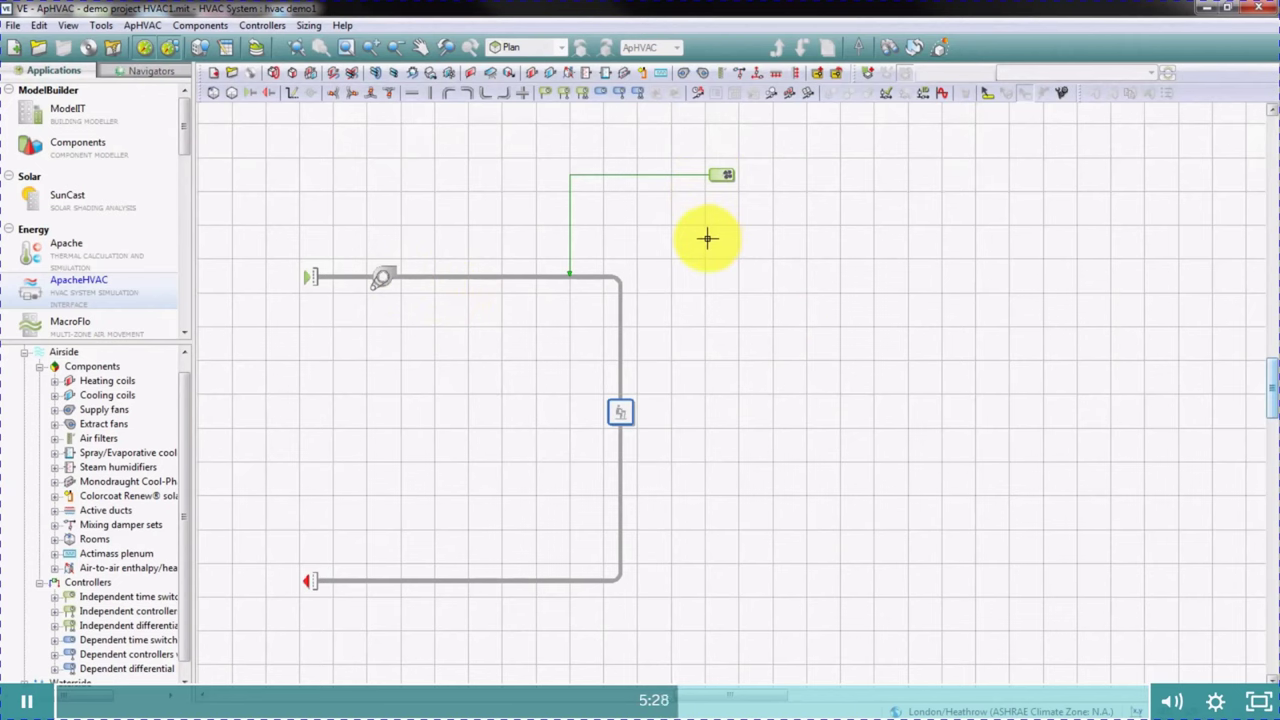
left_click(727, 175)
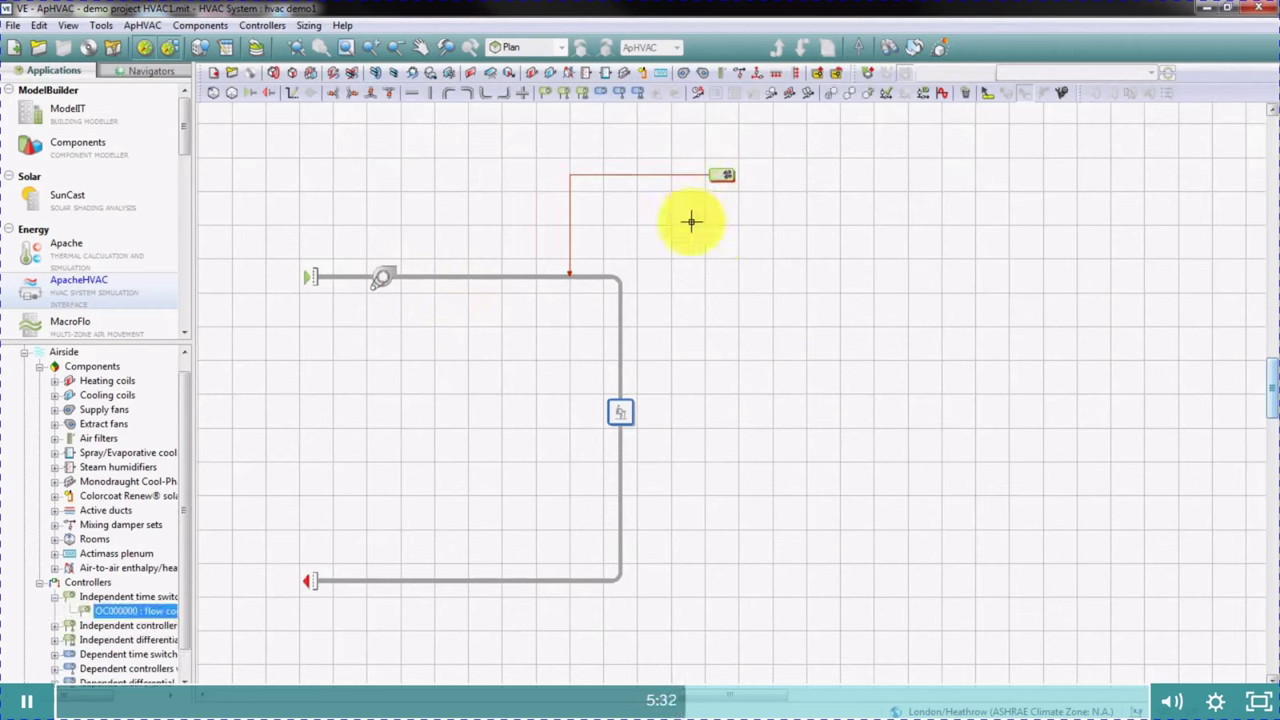
left_click(382, 278)
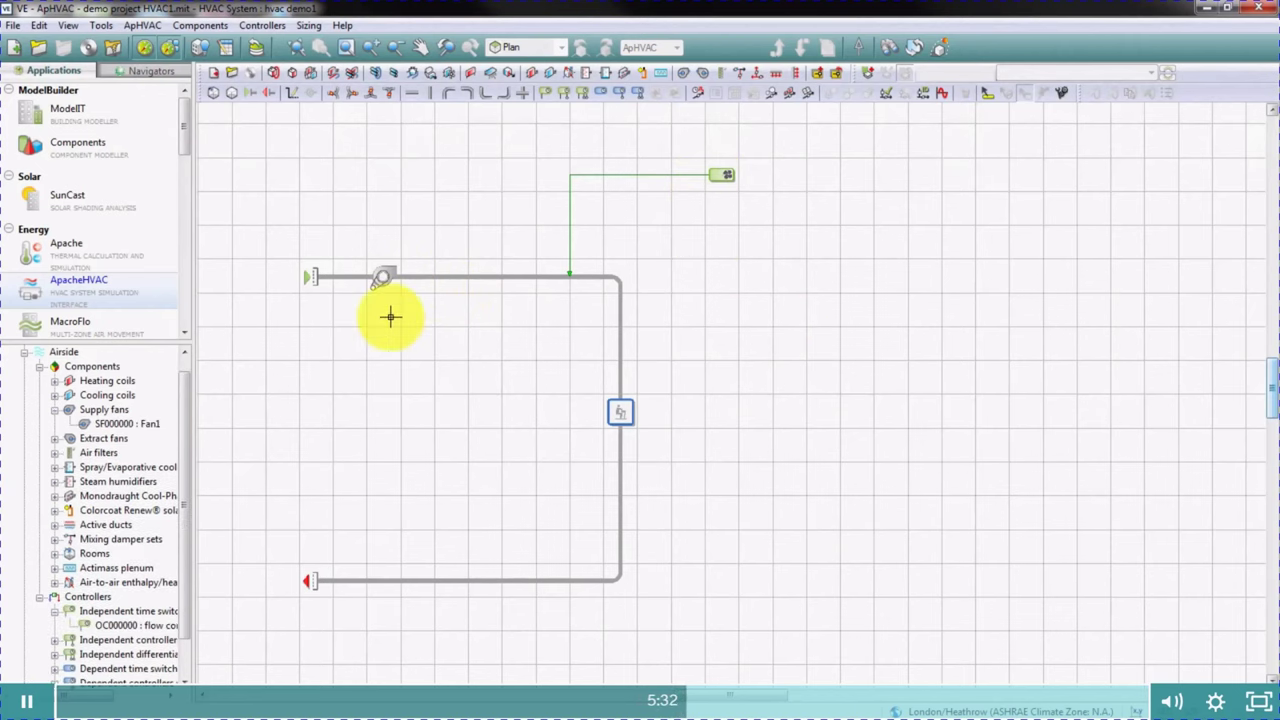
left_click(373, 270)
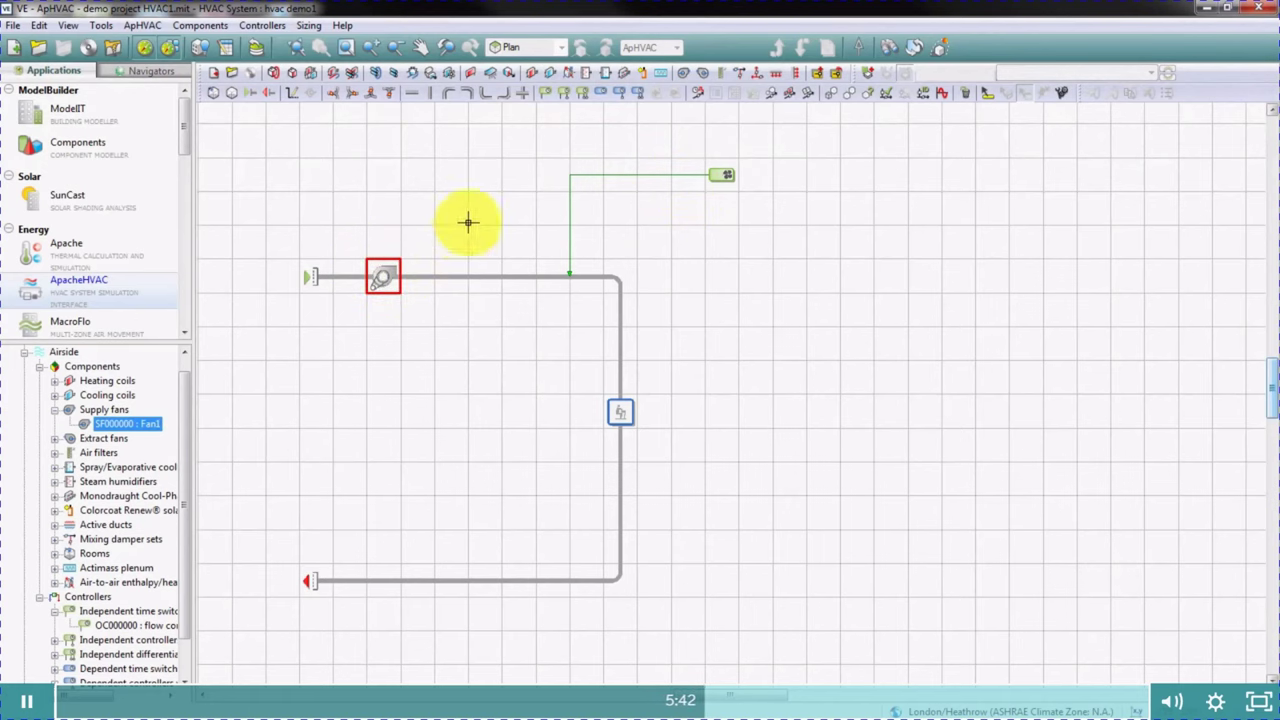
left_click(532, 78)
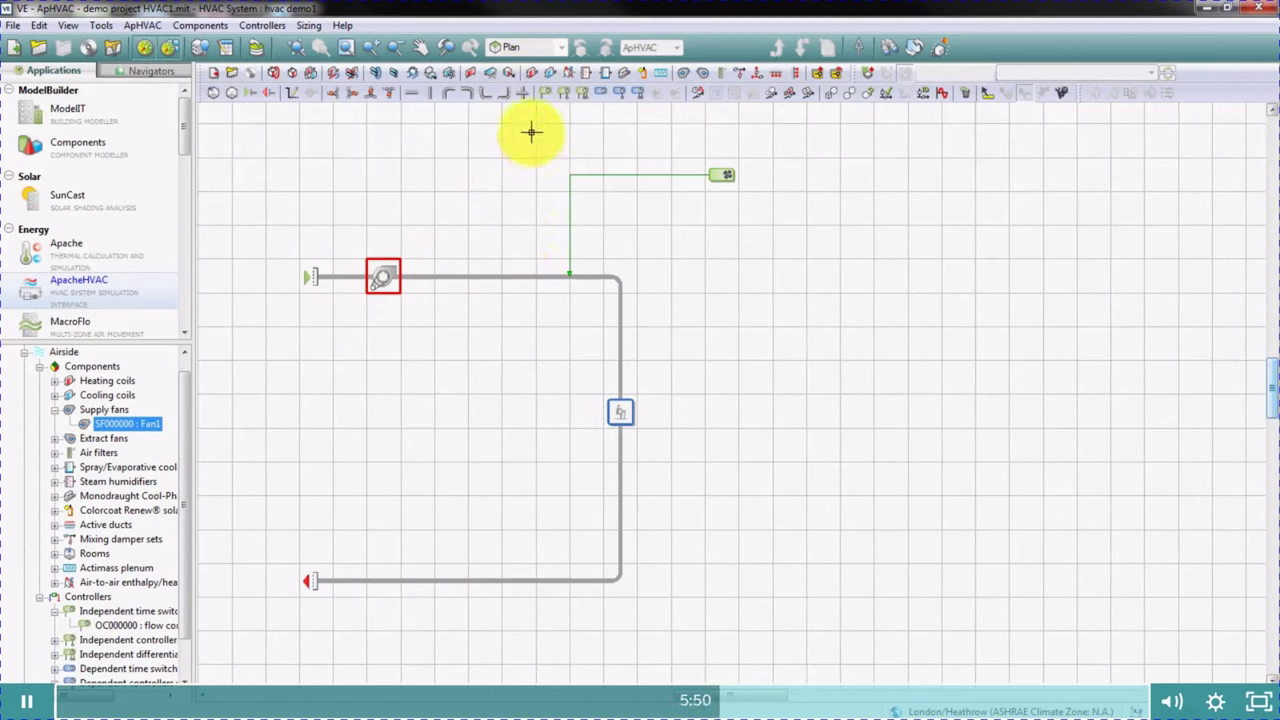
left_click(548, 76)
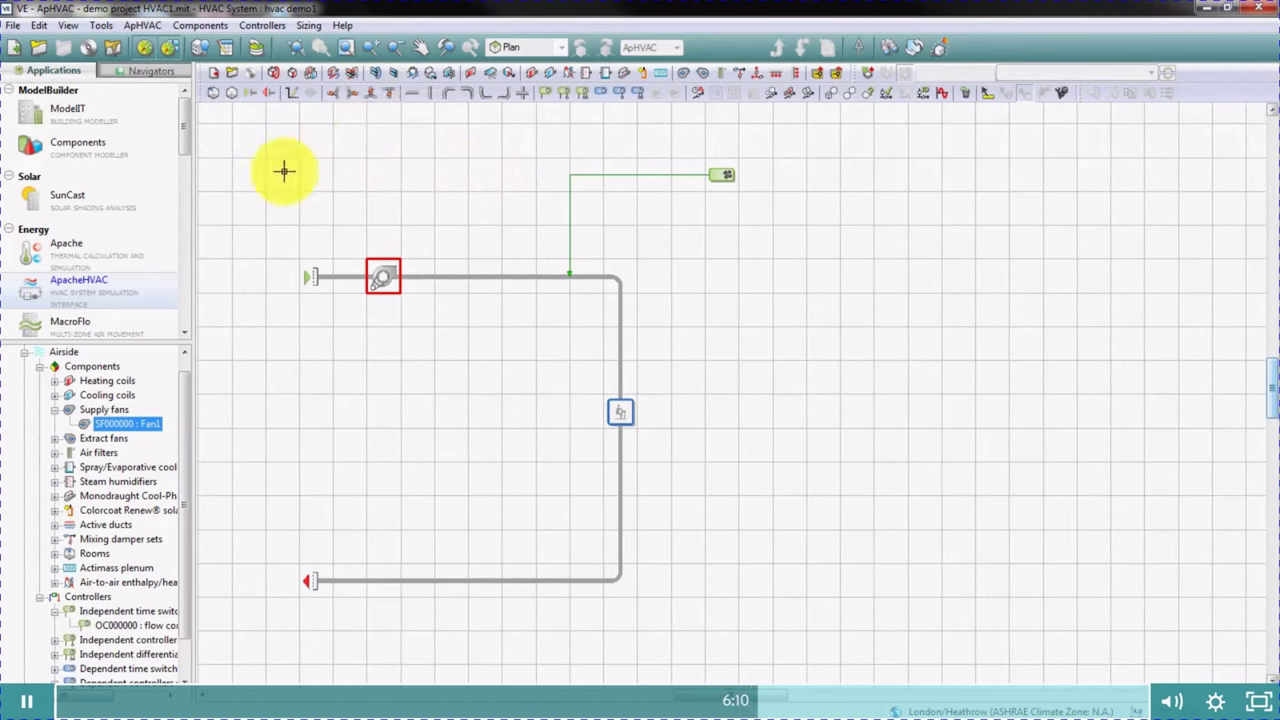
- Add a new hot water loop on the waterside and name it HotWaterLoop1
left_click(273, 78)
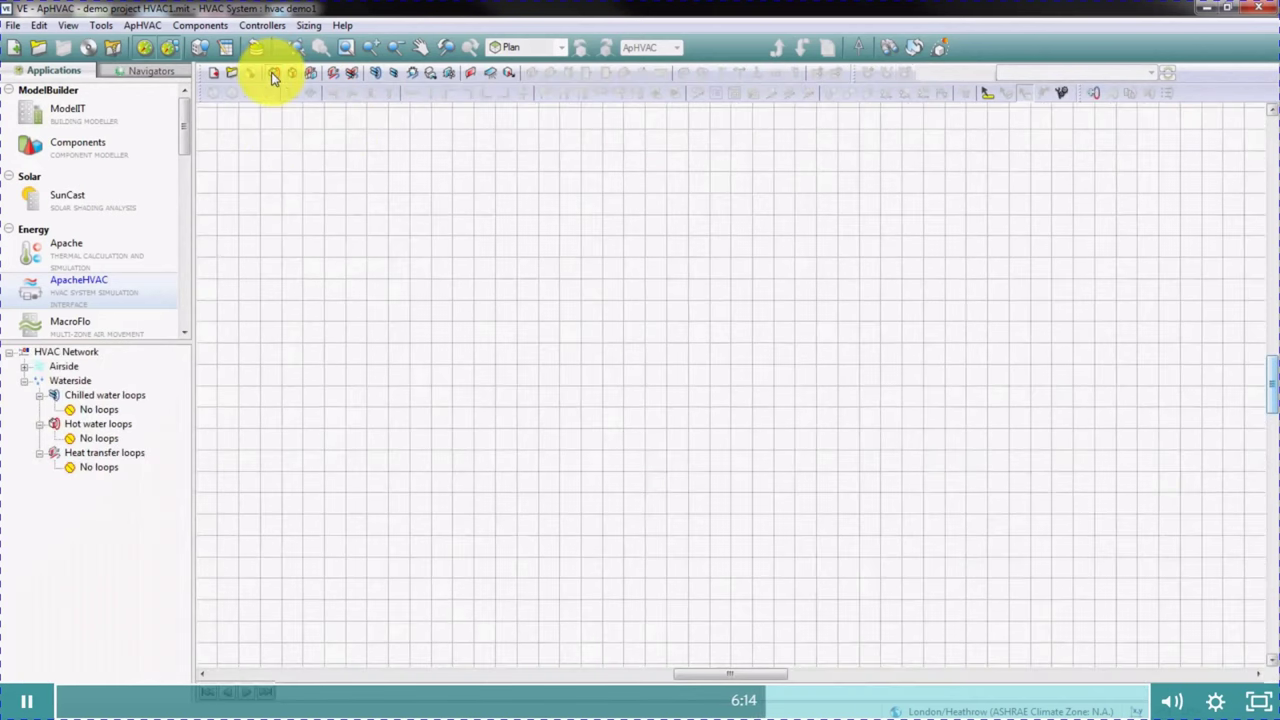
left_click(1097, 95)
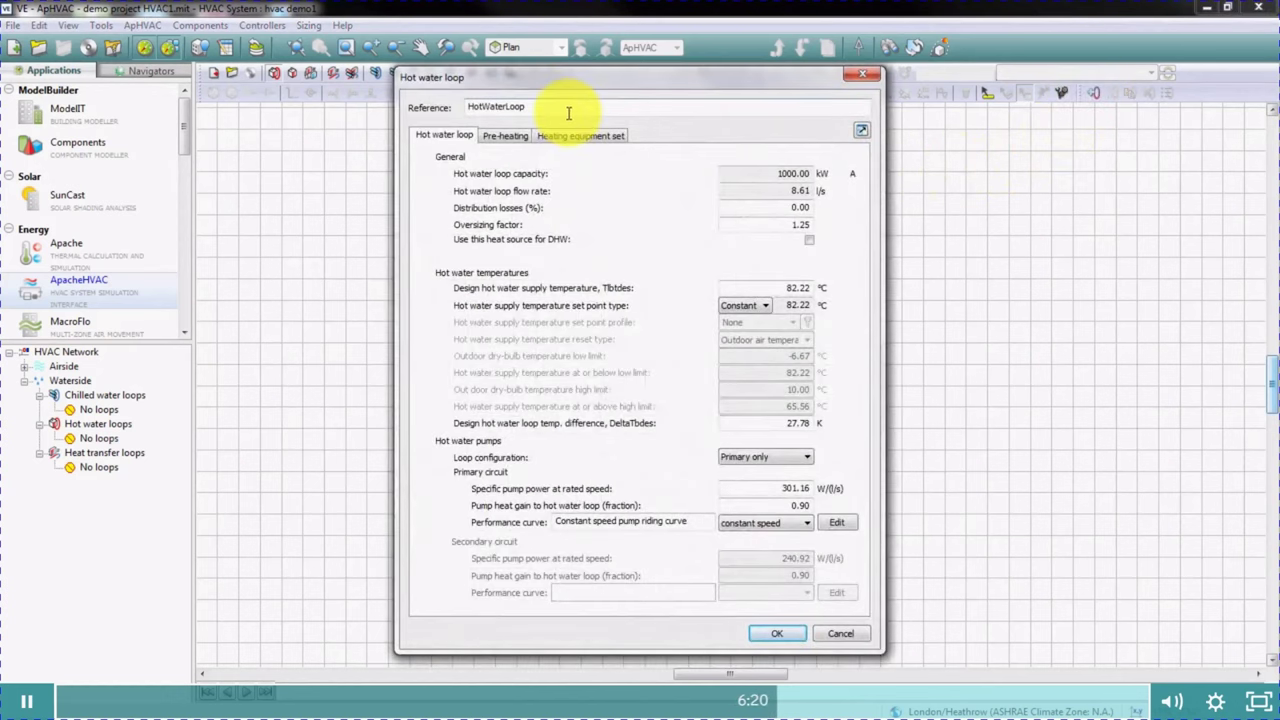
left_click(568, 110)
type("1")
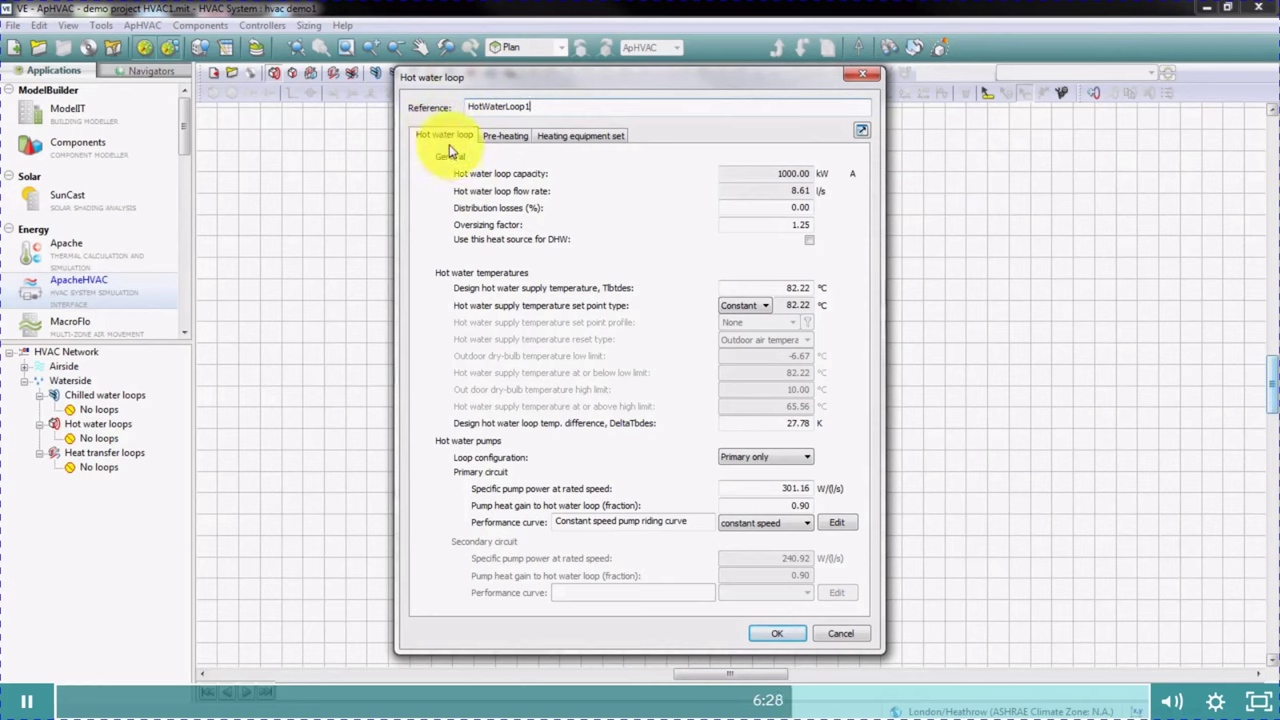
- Edit the hot water boiler in the loop's heating equipment set, naming it boiler1 with the NonCondensingBoiler curve type
left_click(574, 138)
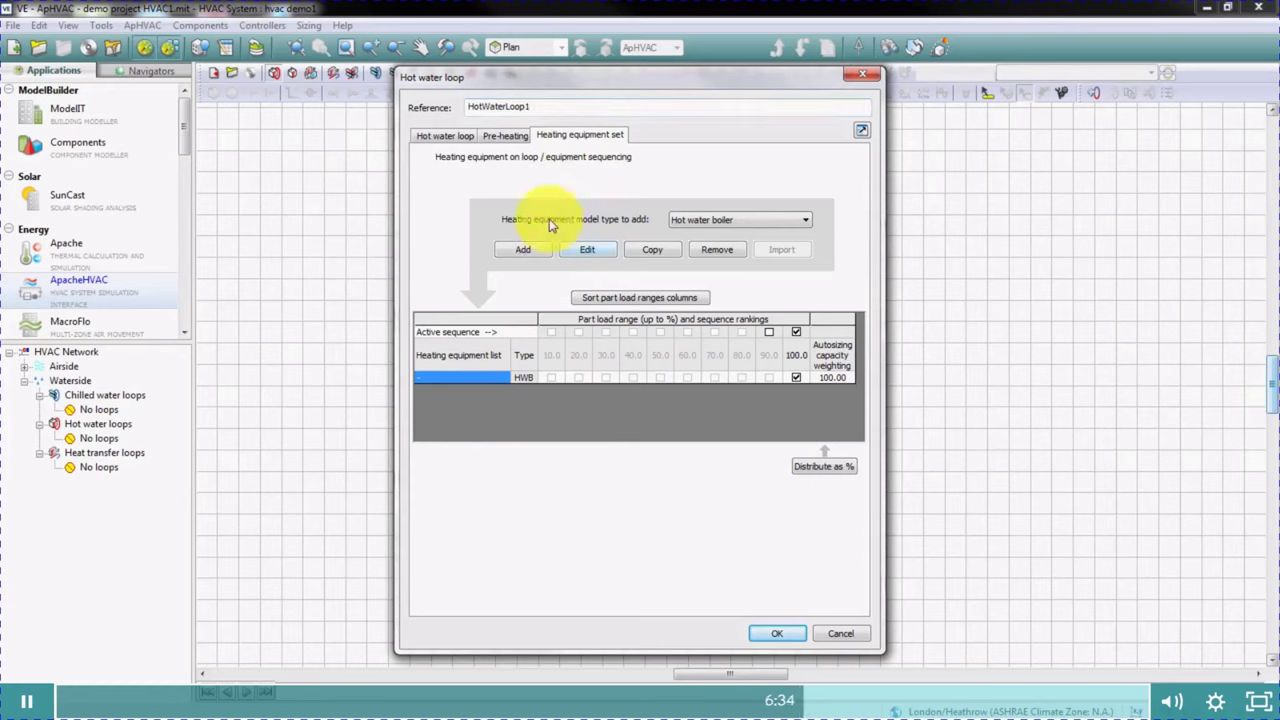
left_click(603, 257)
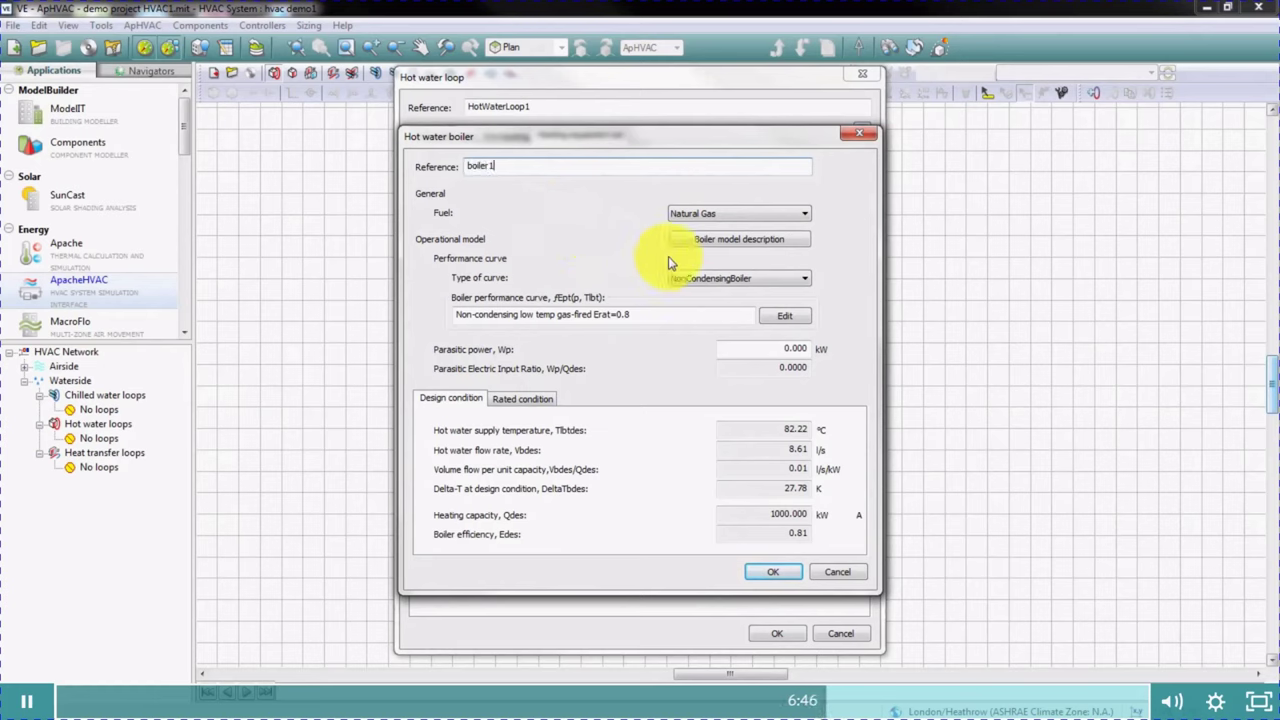
left_click(740, 280)
left_click(738, 288)
- Set the boiler's rated heating capacity to 40 kW and accept the boiler settings
left_click(538, 400)
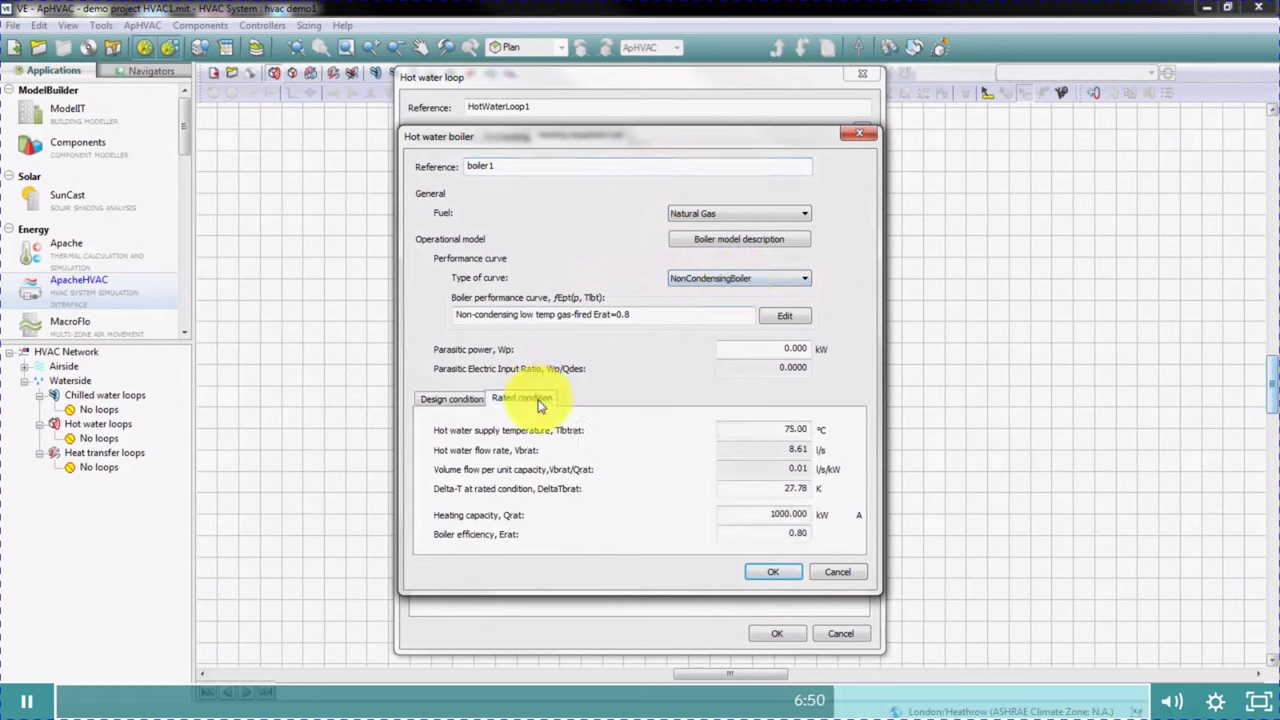
left_click_drag(760, 516, 833, 526)
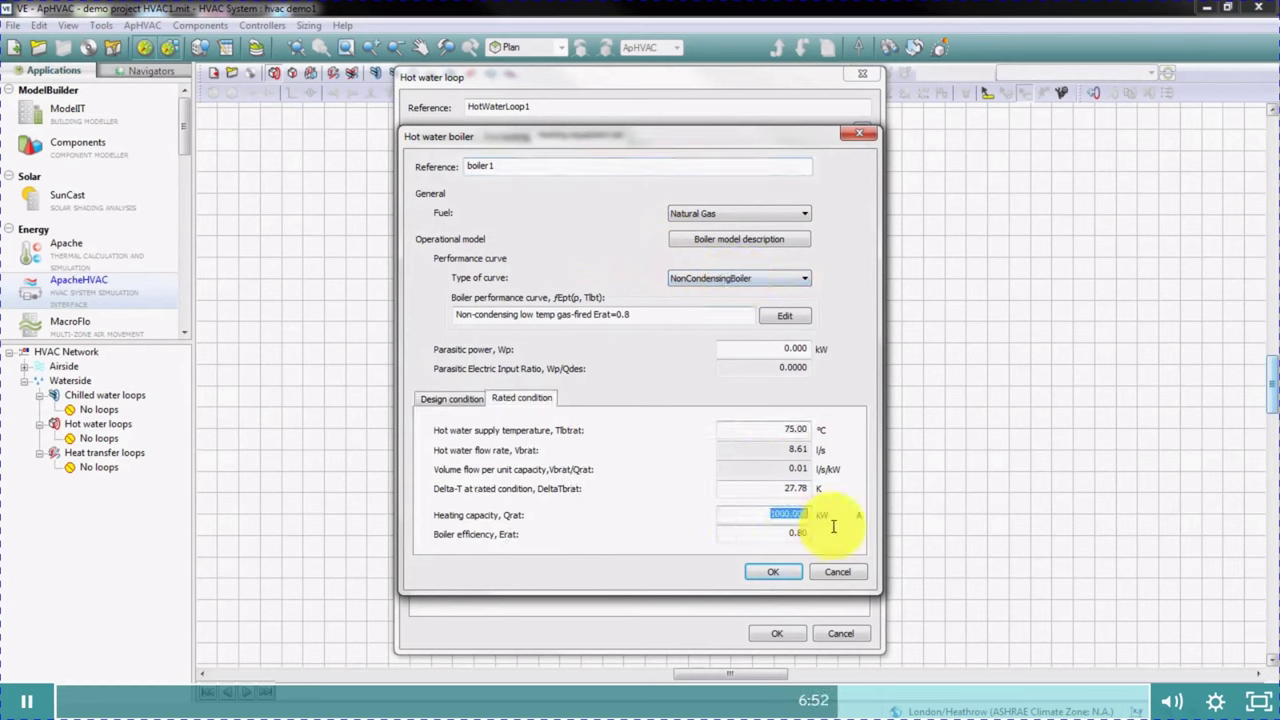
type("40")
left_click(772, 572)
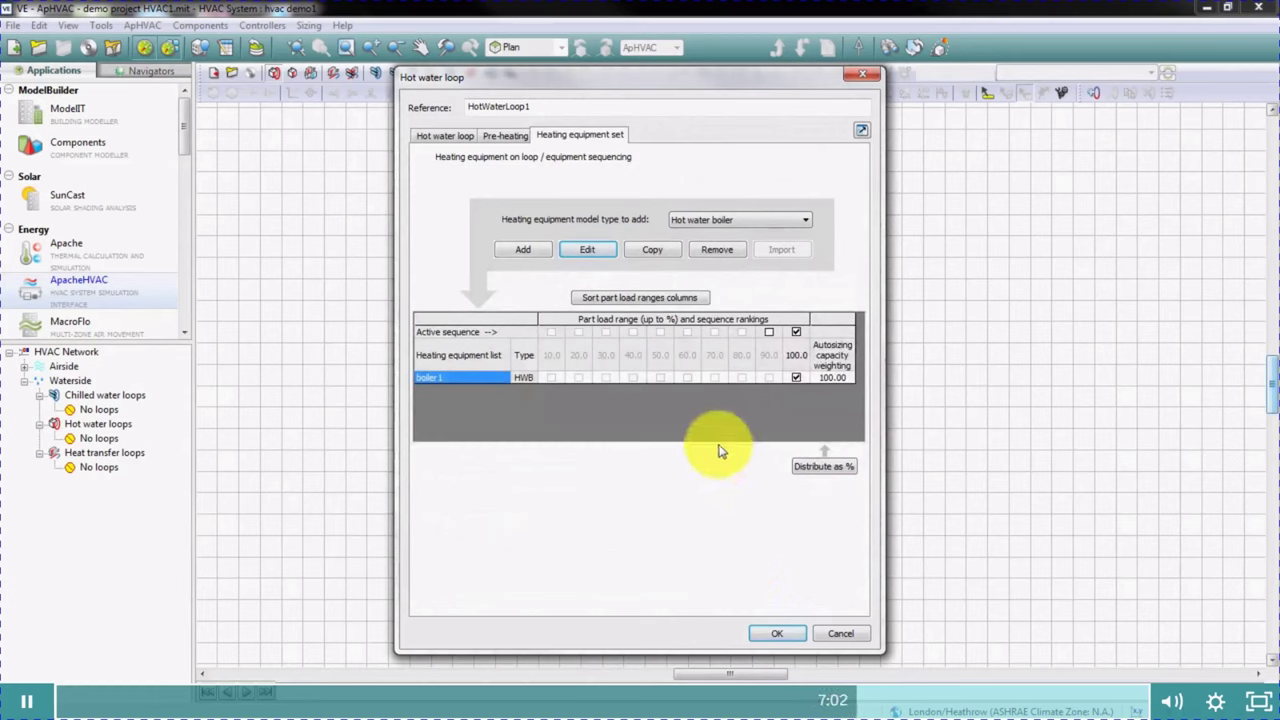
- Duplicate boiler1 in the heating equipment list and accept the hot water loop
left_click(651, 250)
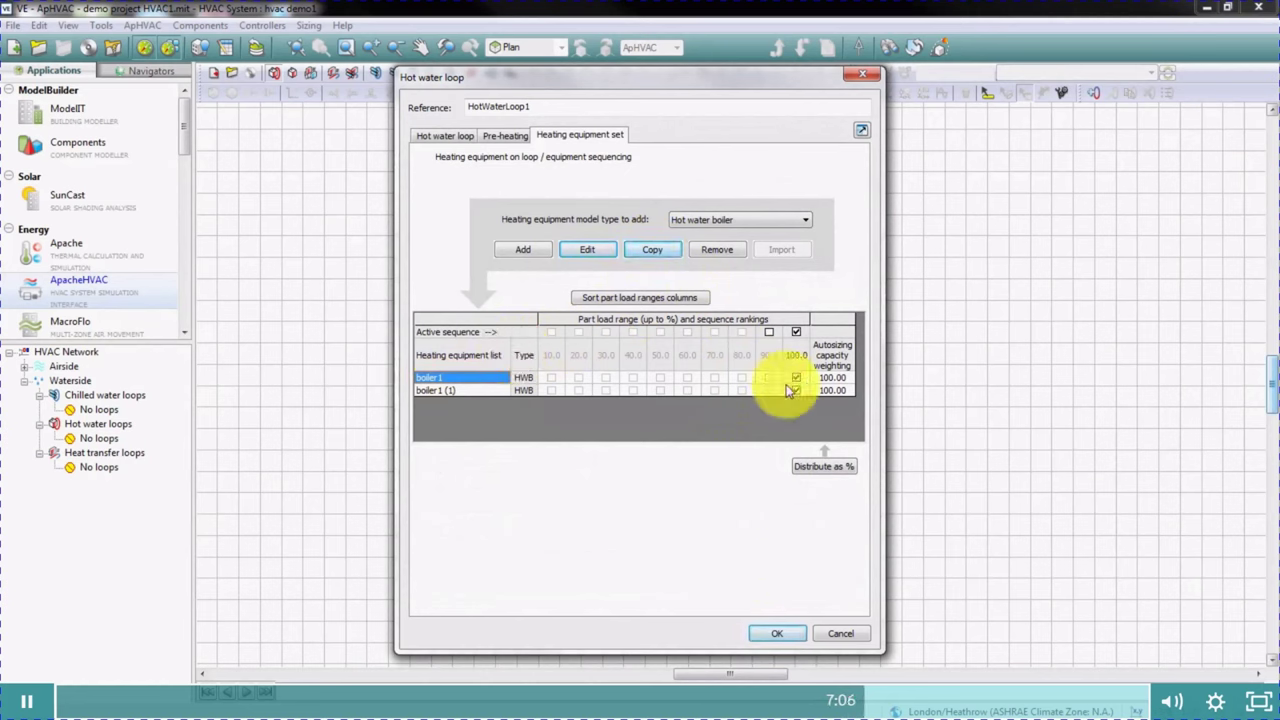
left_click(781, 633)
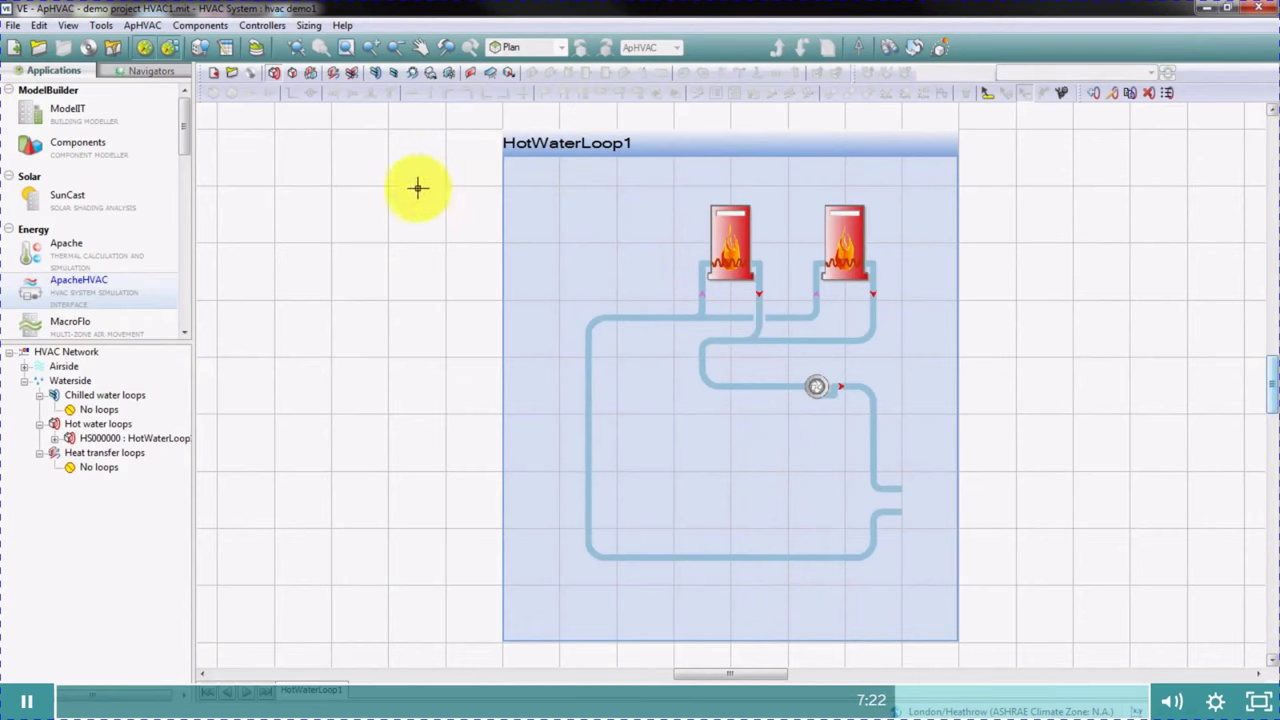
- Add a new chilled water loop on the waterside and review the chiller model types in its chiller set
left_click(376, 76)
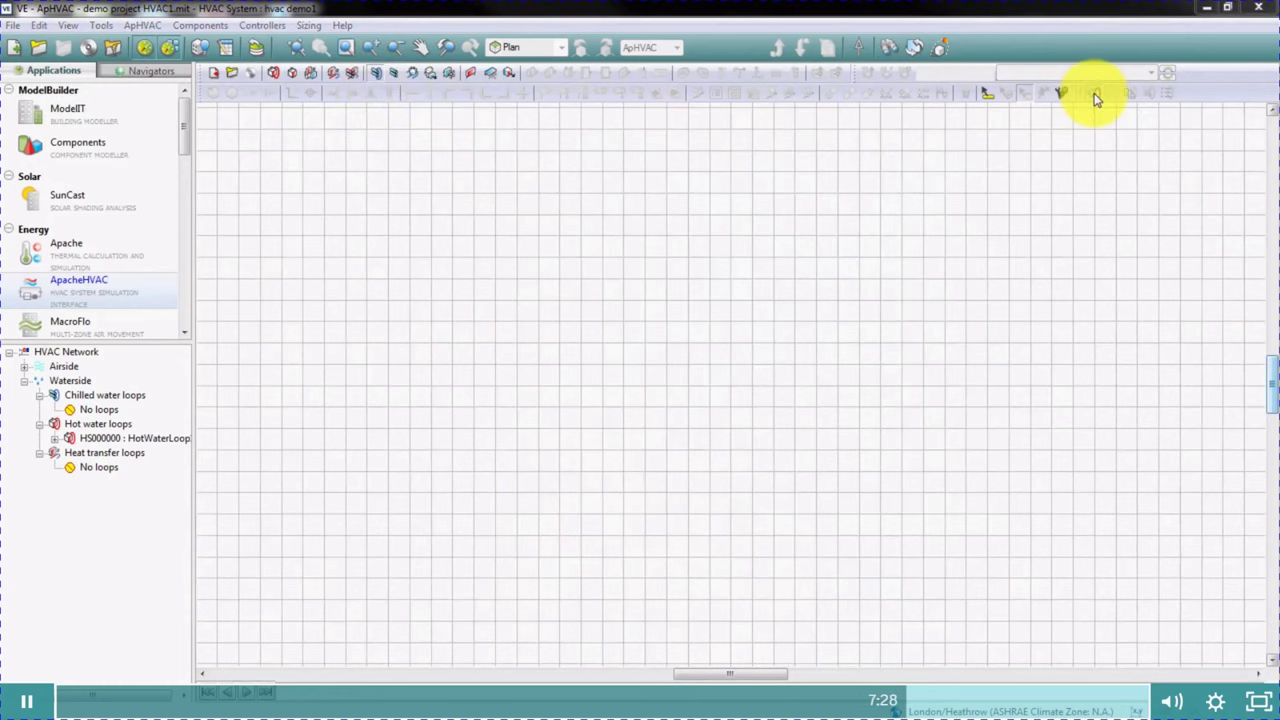
left_click(1094, 94)
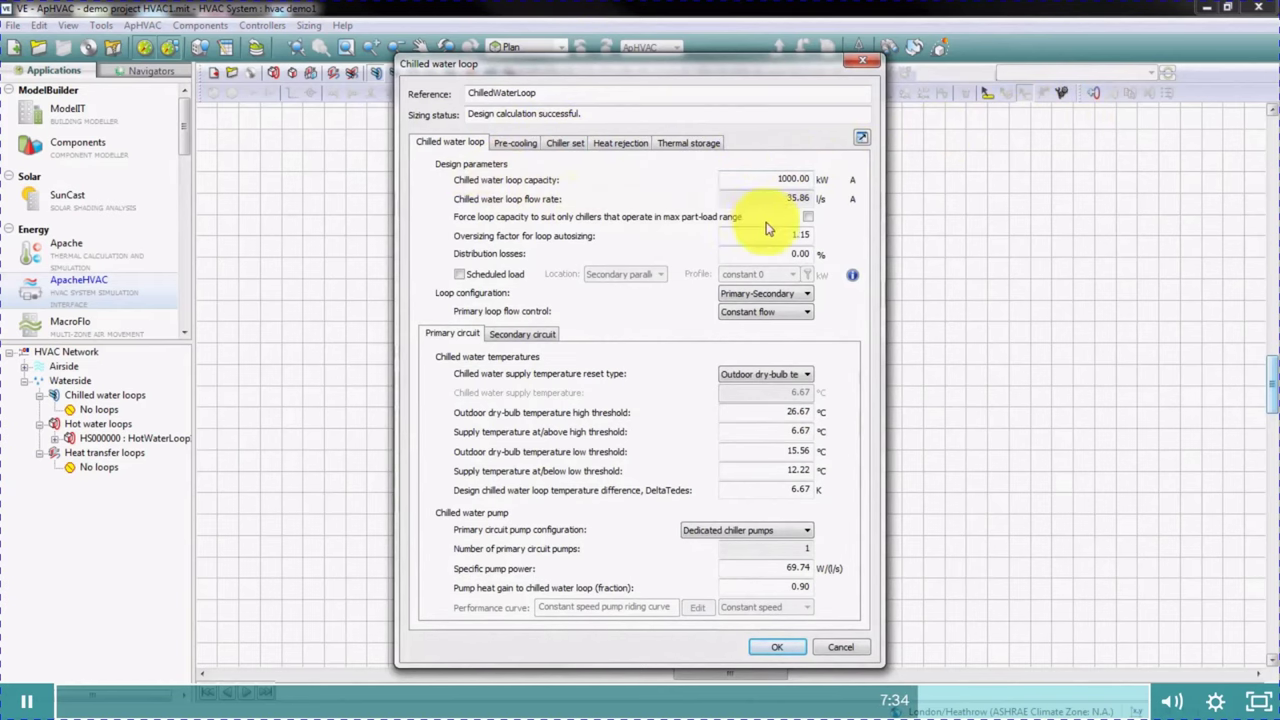
left_click(566, 145)
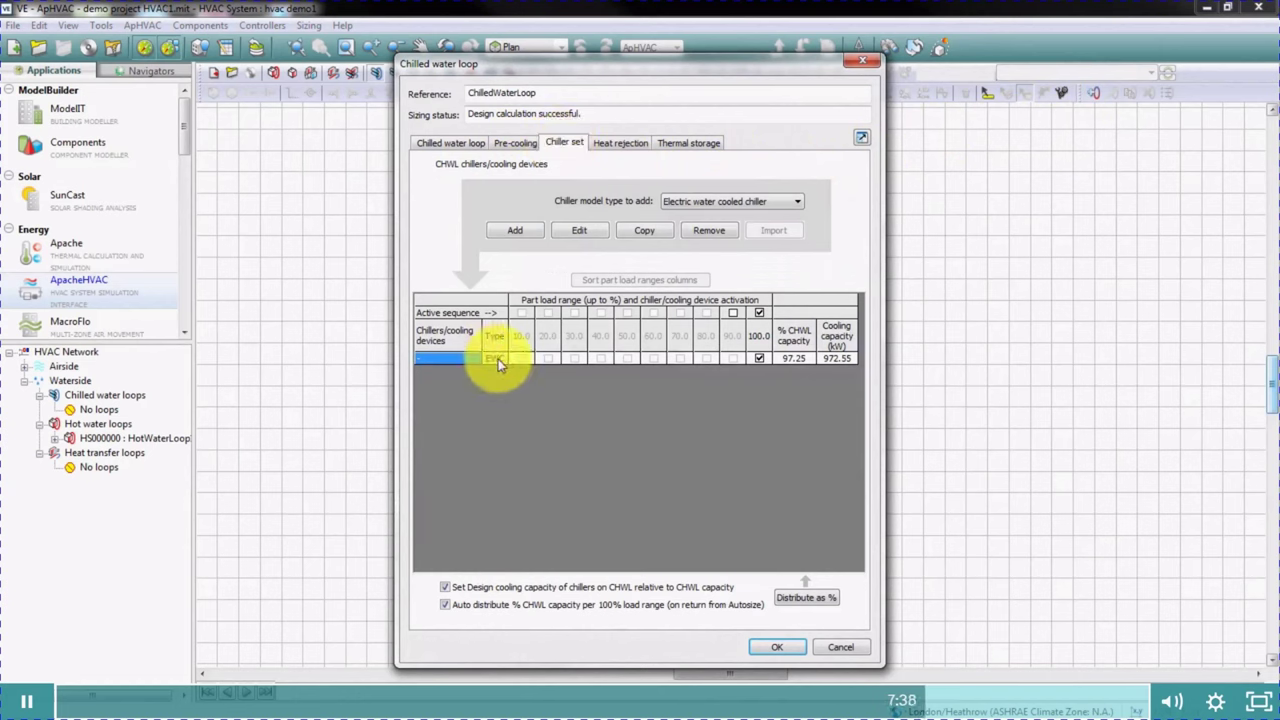
left_click(693, 201)
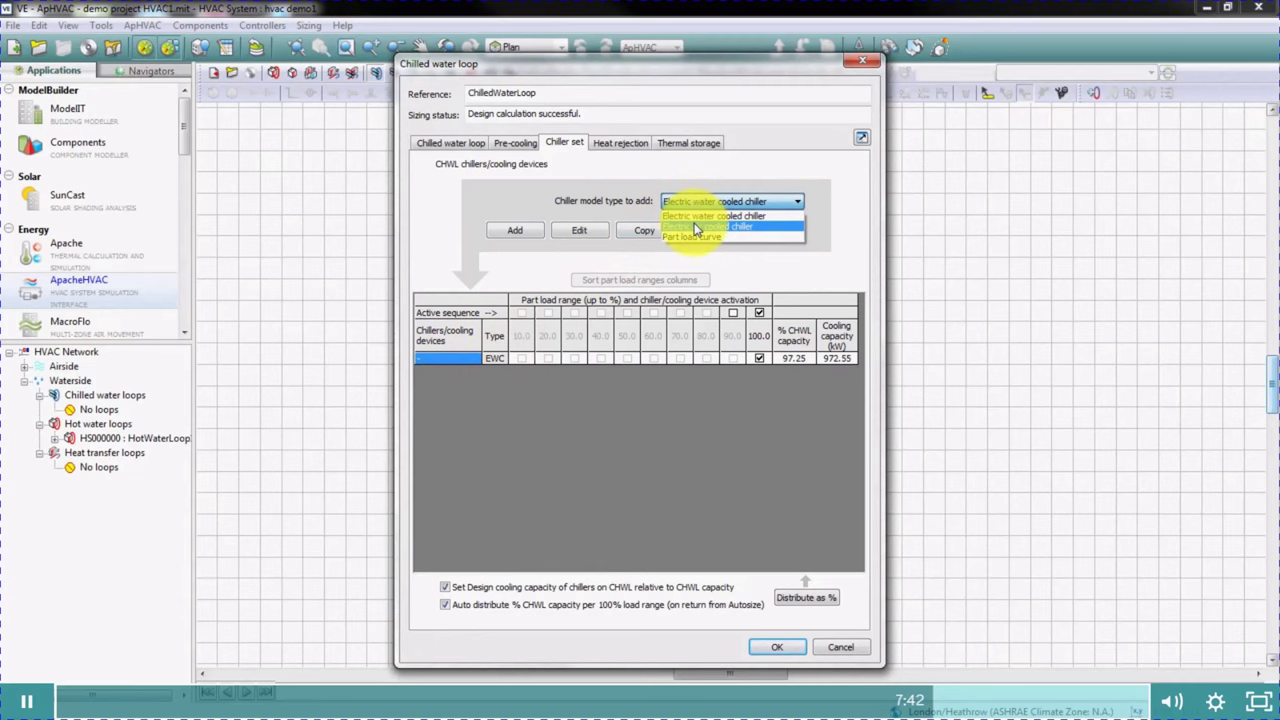
left_click(697, 227)
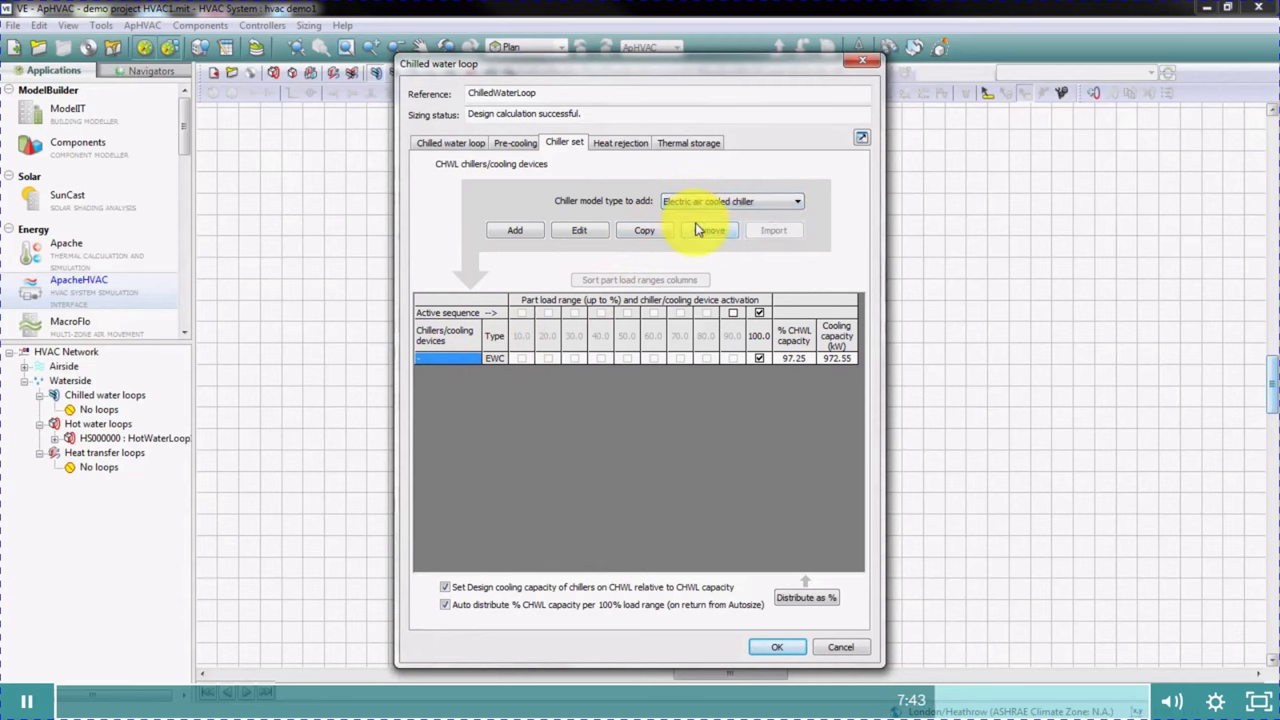
- Edit the electric water cooled chiller in the chiller set, naming it chiller1 with the HermCentrifugal performance curve set
left_click(582, 231)
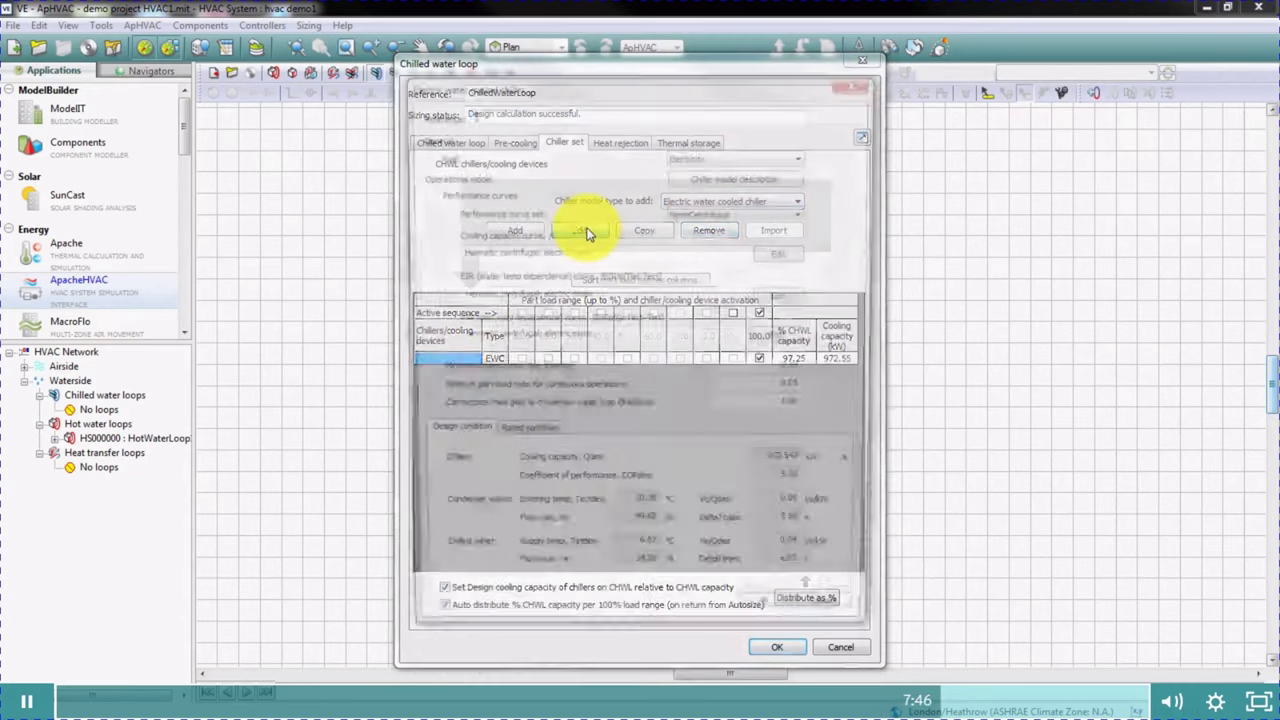
type("chiller")
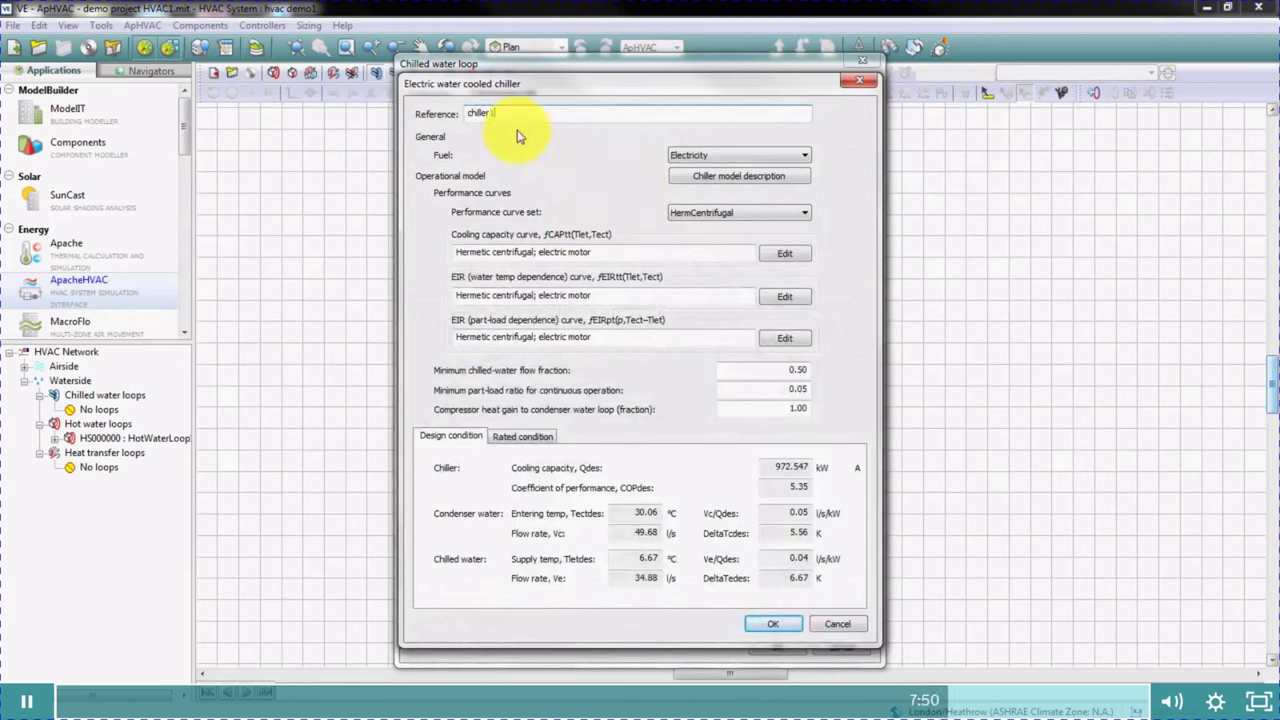
type("1")
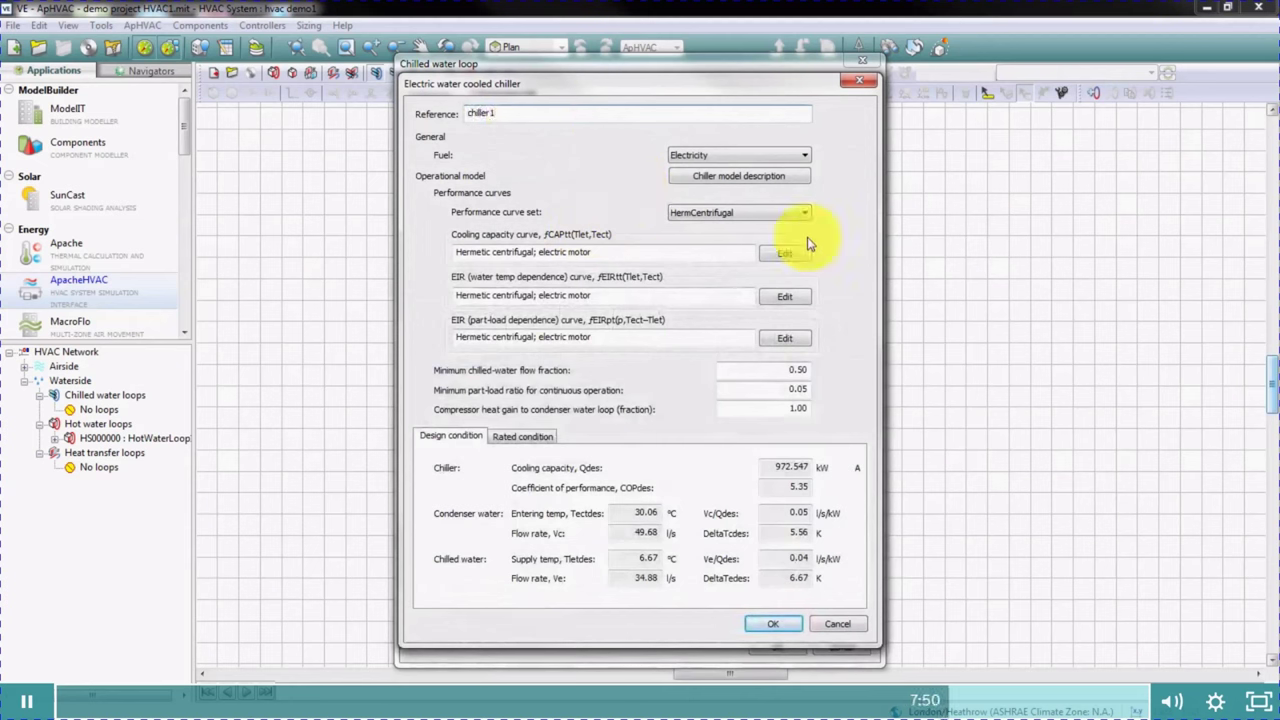
left_click(739, 212)
left_click(739, 212)
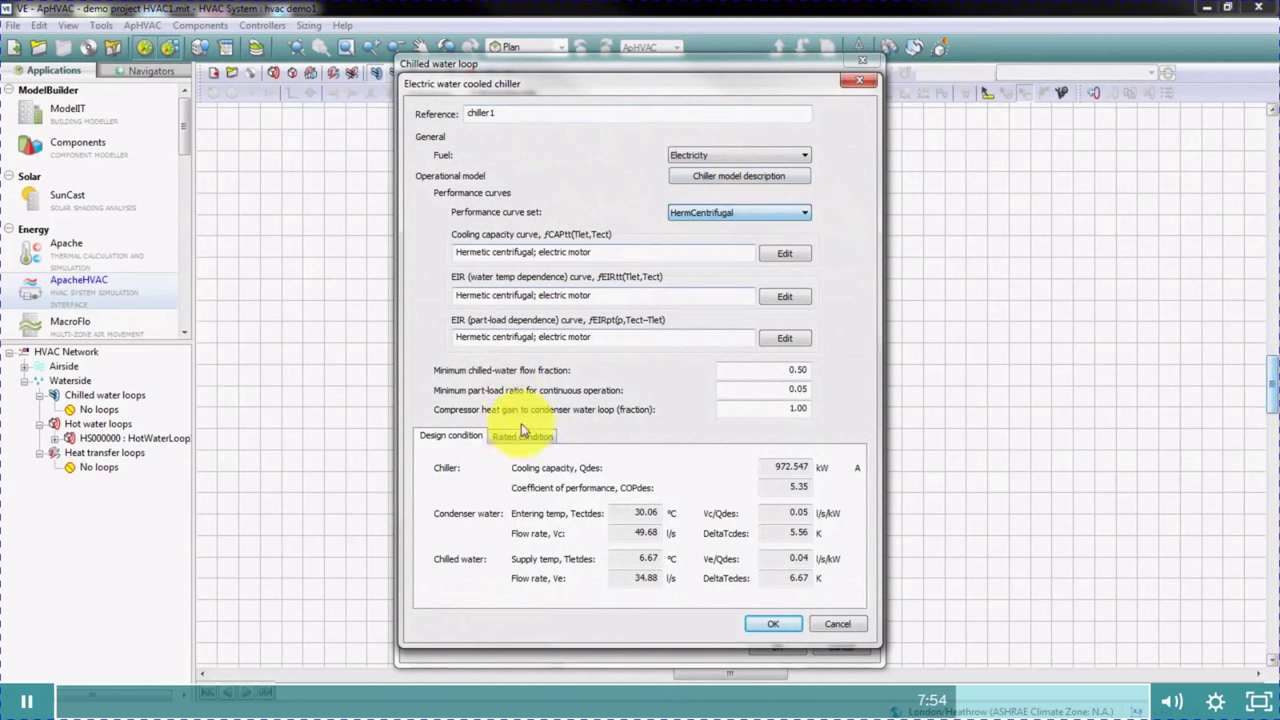
- Set the chiller's rated cooling capacity to 50 kW and accept the chiller settings
left_click(515, 436)
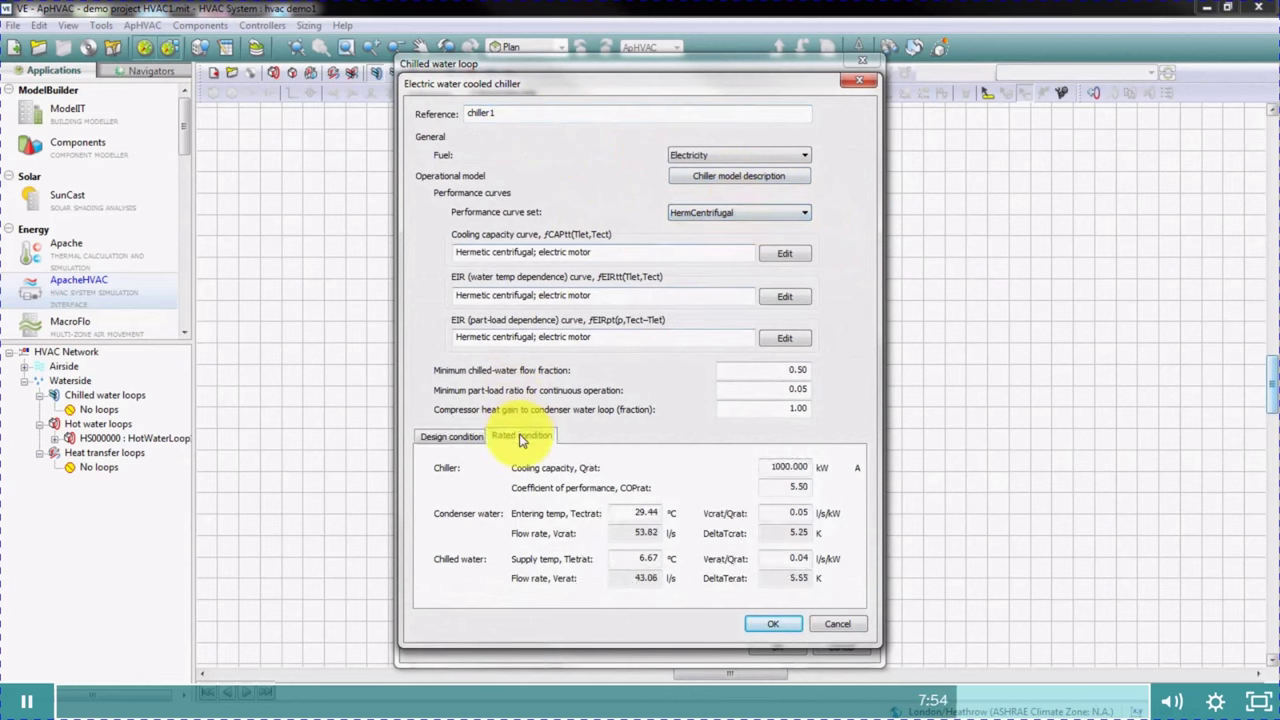
double_click(800, 467)
type("50")
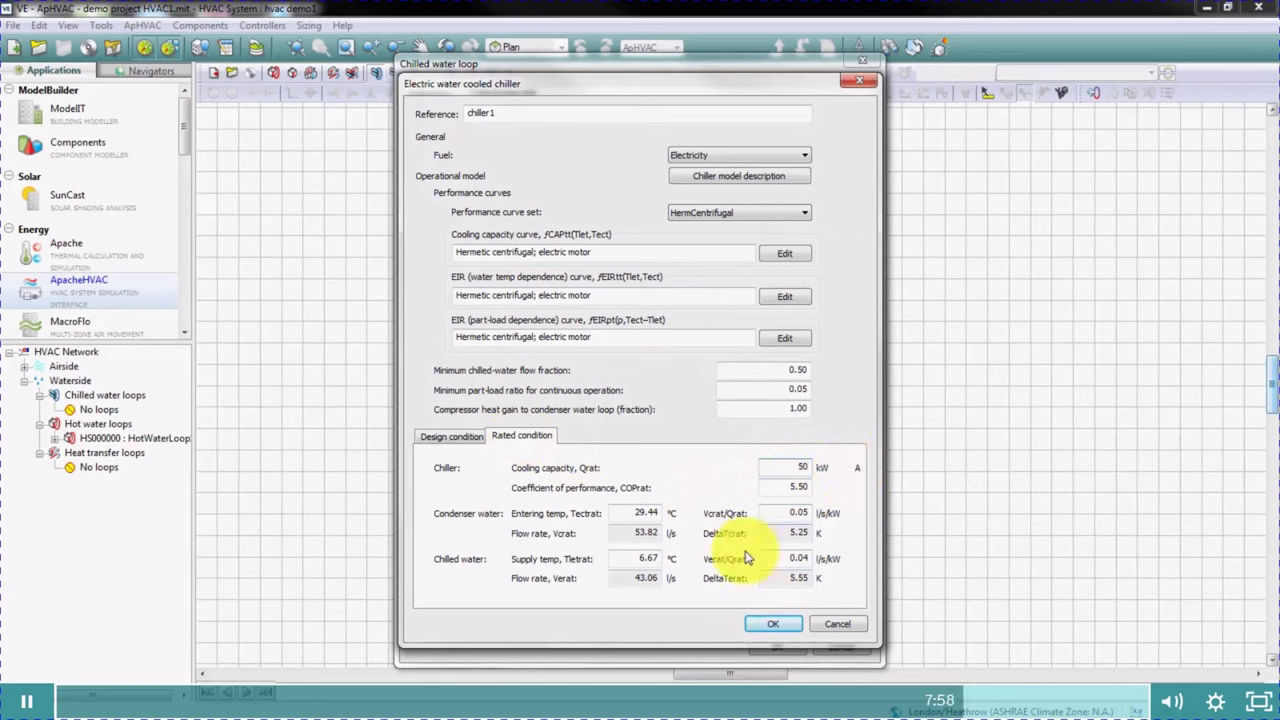
left_click(643, 506)
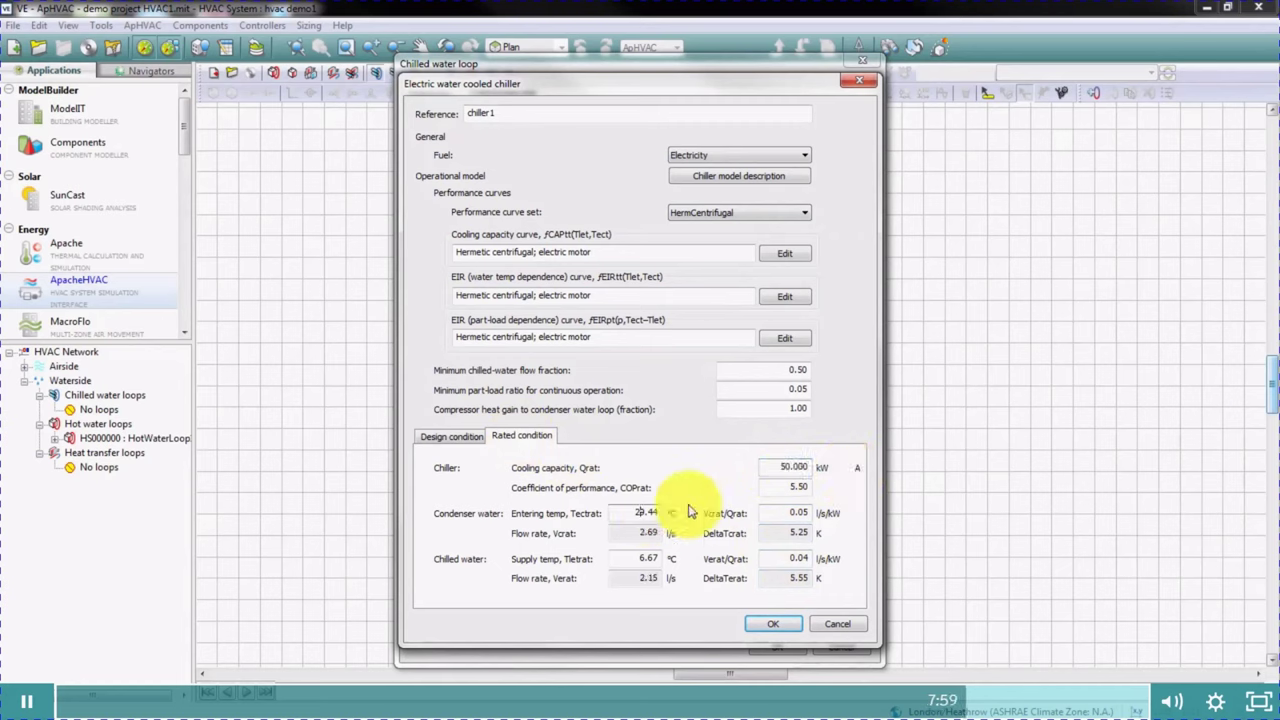
double_click(798, 486)
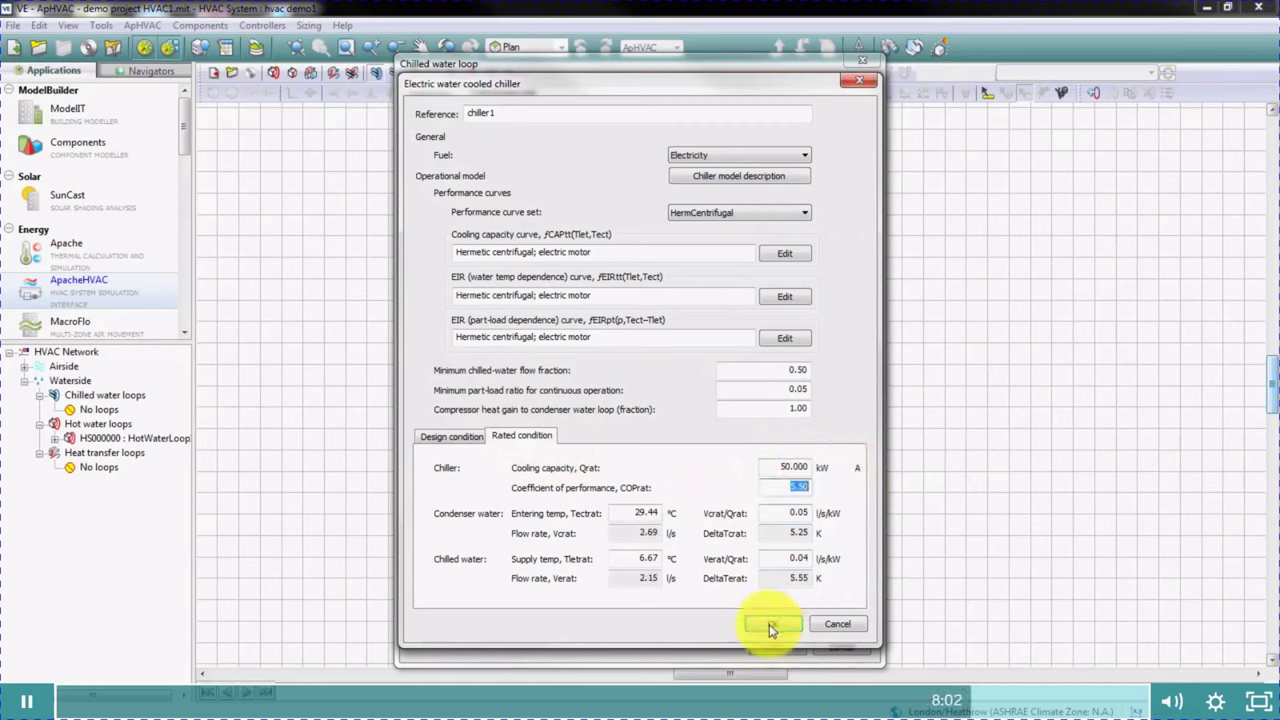
left_click(769, 624)
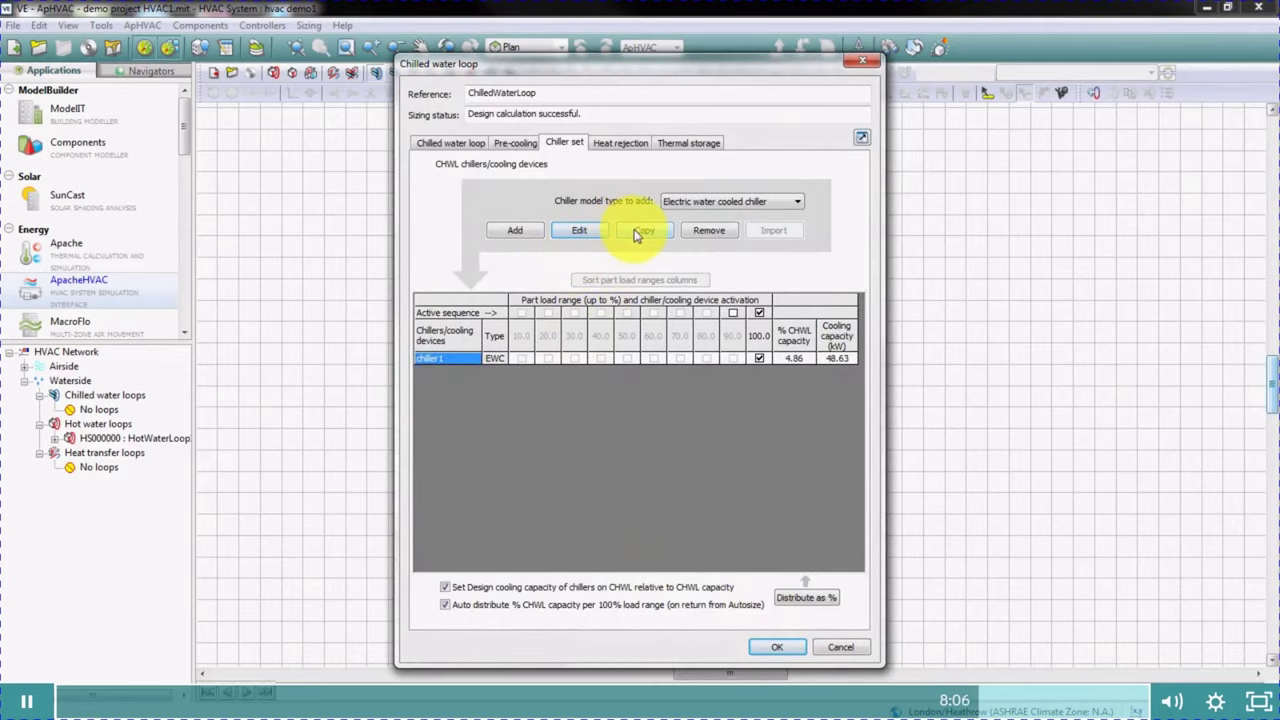
- Duplicate chiller1 in the chiller set, accept the chilled water loop and return to the airside network
left_click(640, 231)
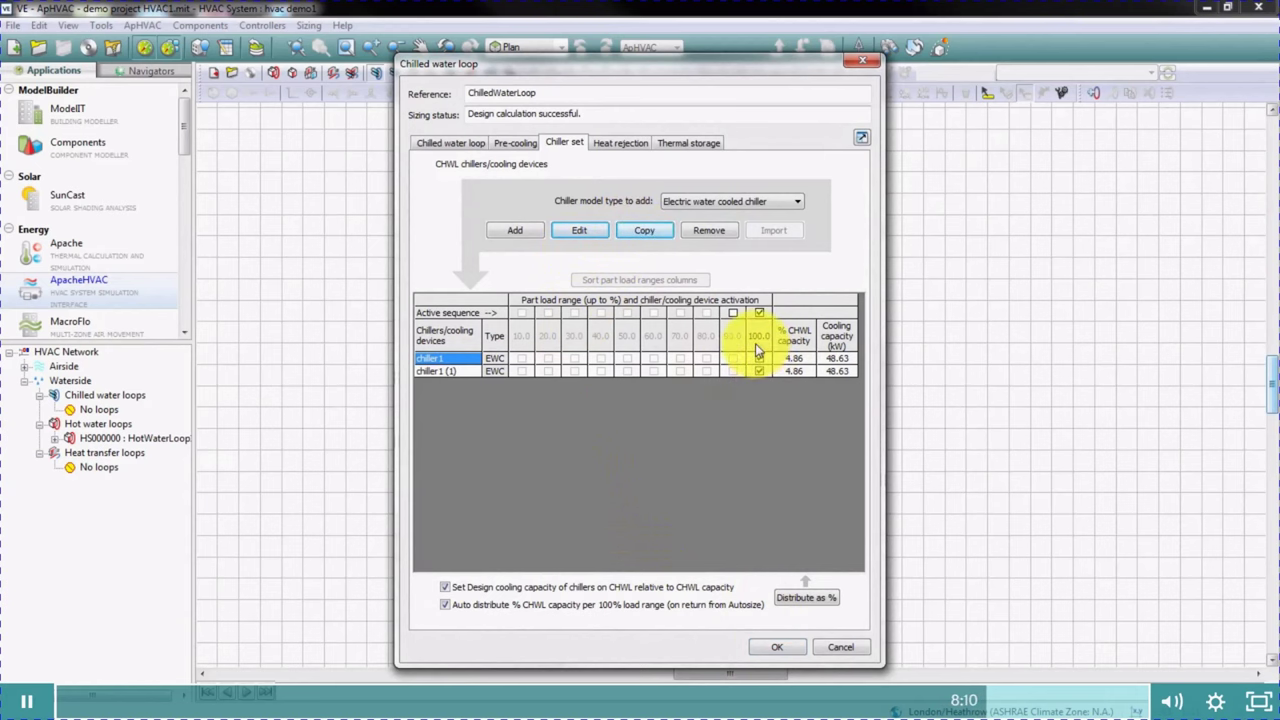
left_click(762, 646)
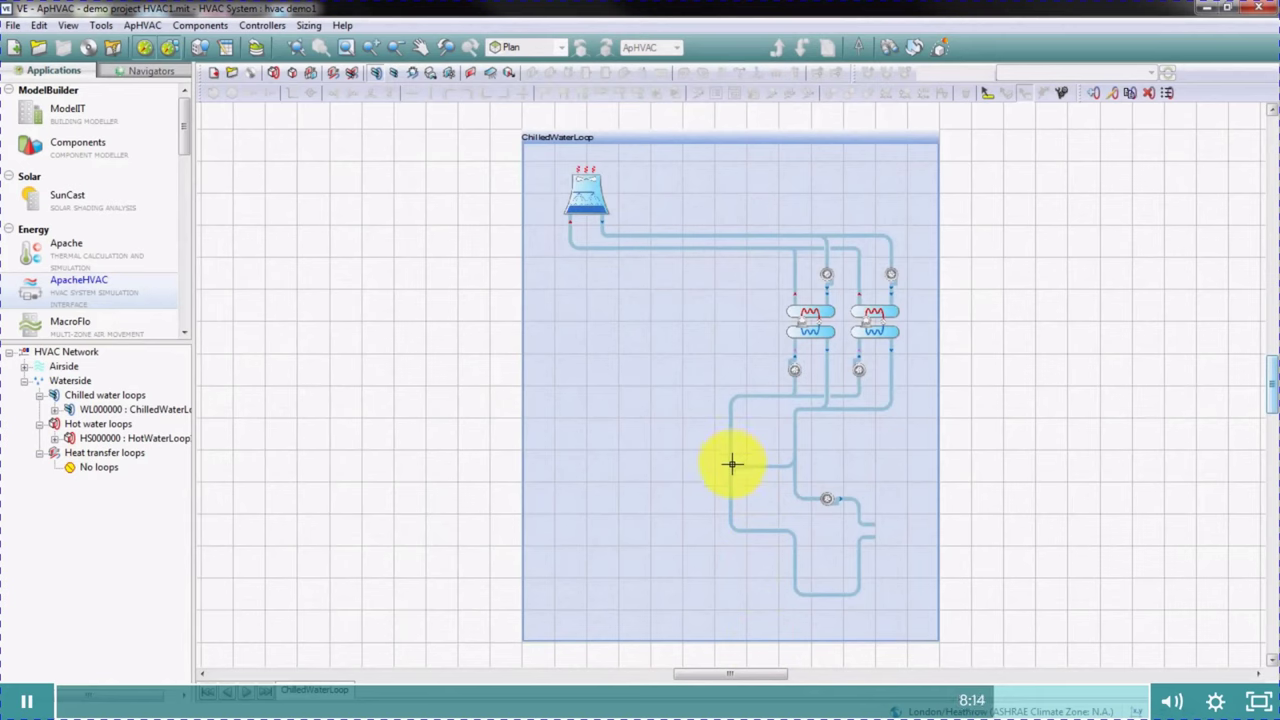
left_click(375, 77)
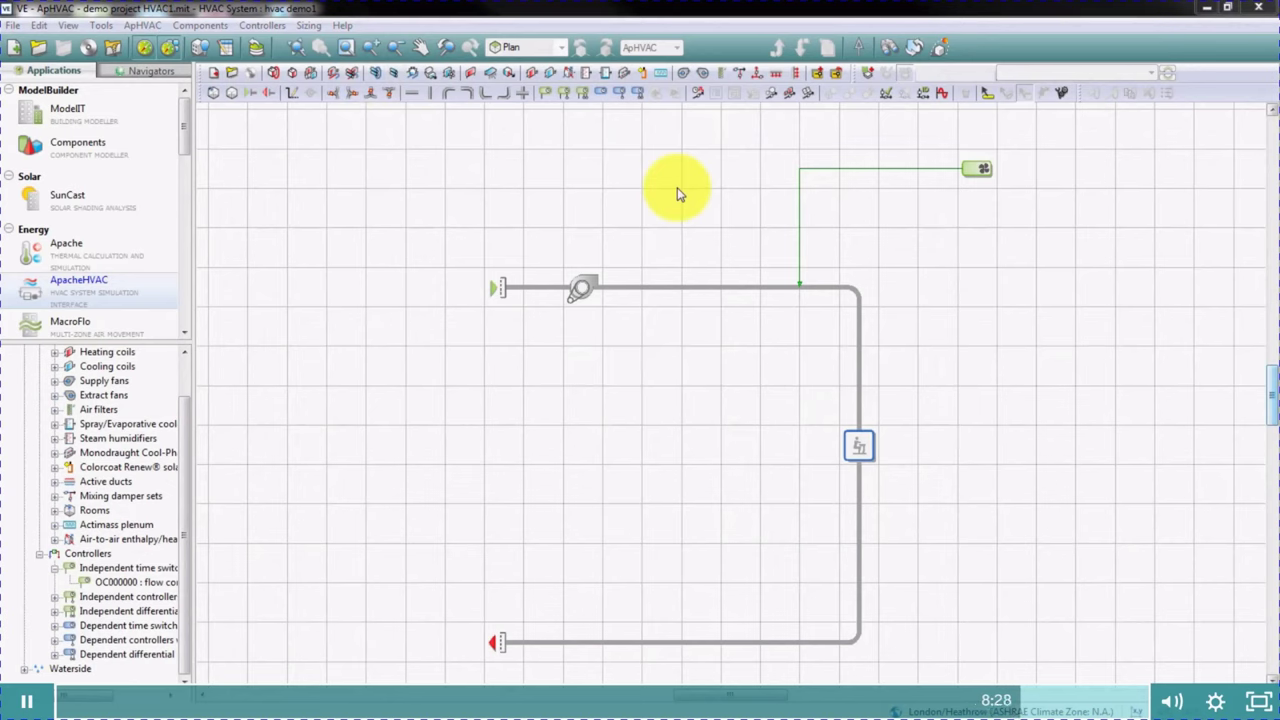
- Place a heating coil after the fan, named Hc1, as a simple-model hot water coil served by HotWaterLoop1
left_click(532, 76)
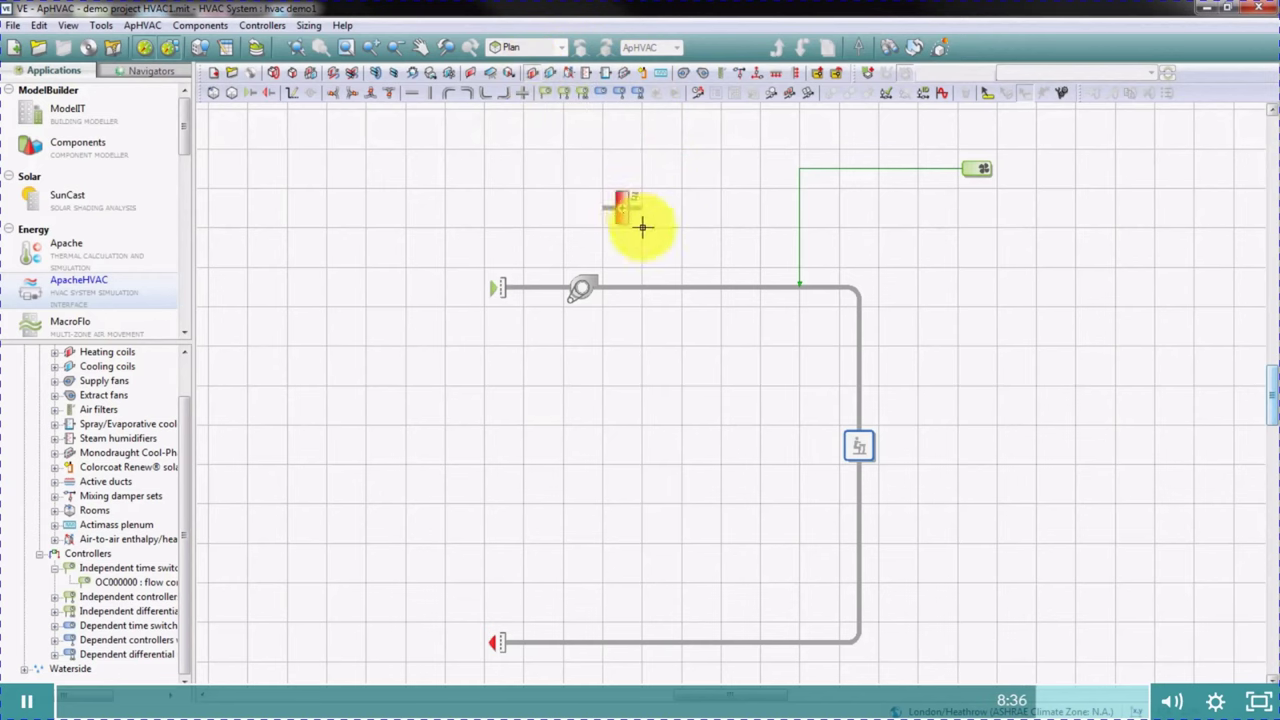
left_click(655, 278)
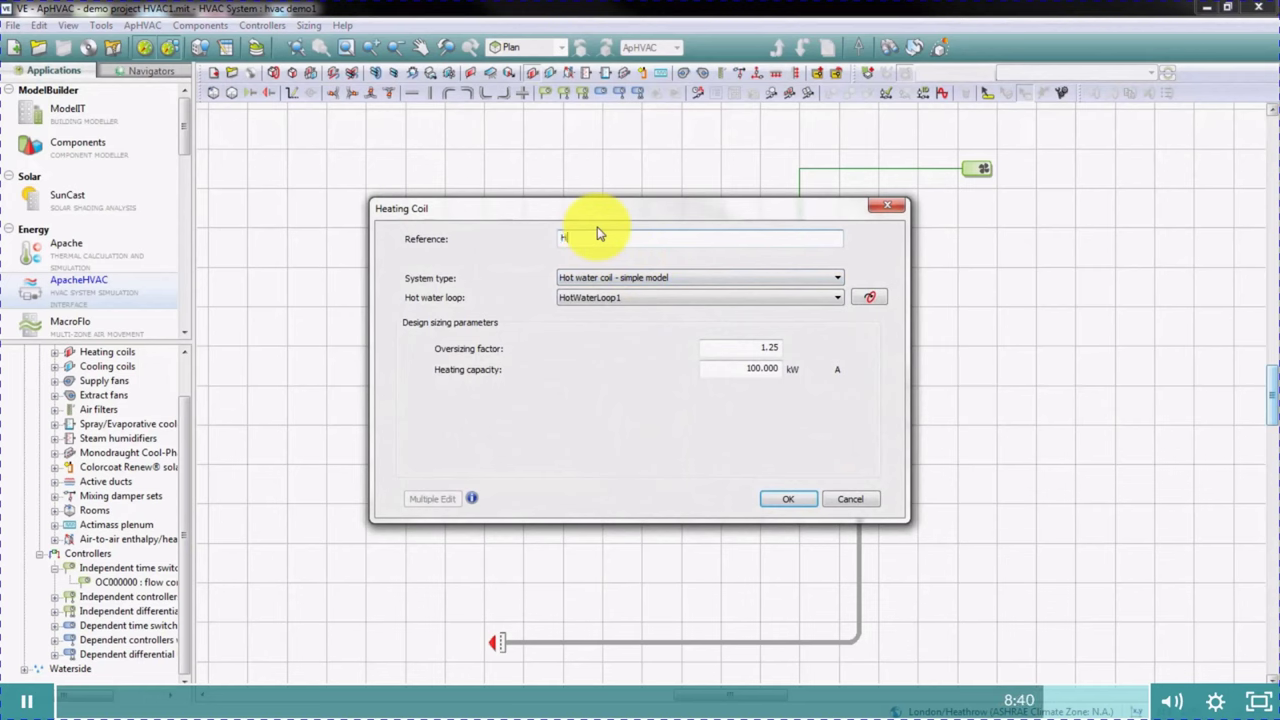
left_click(647, 277)
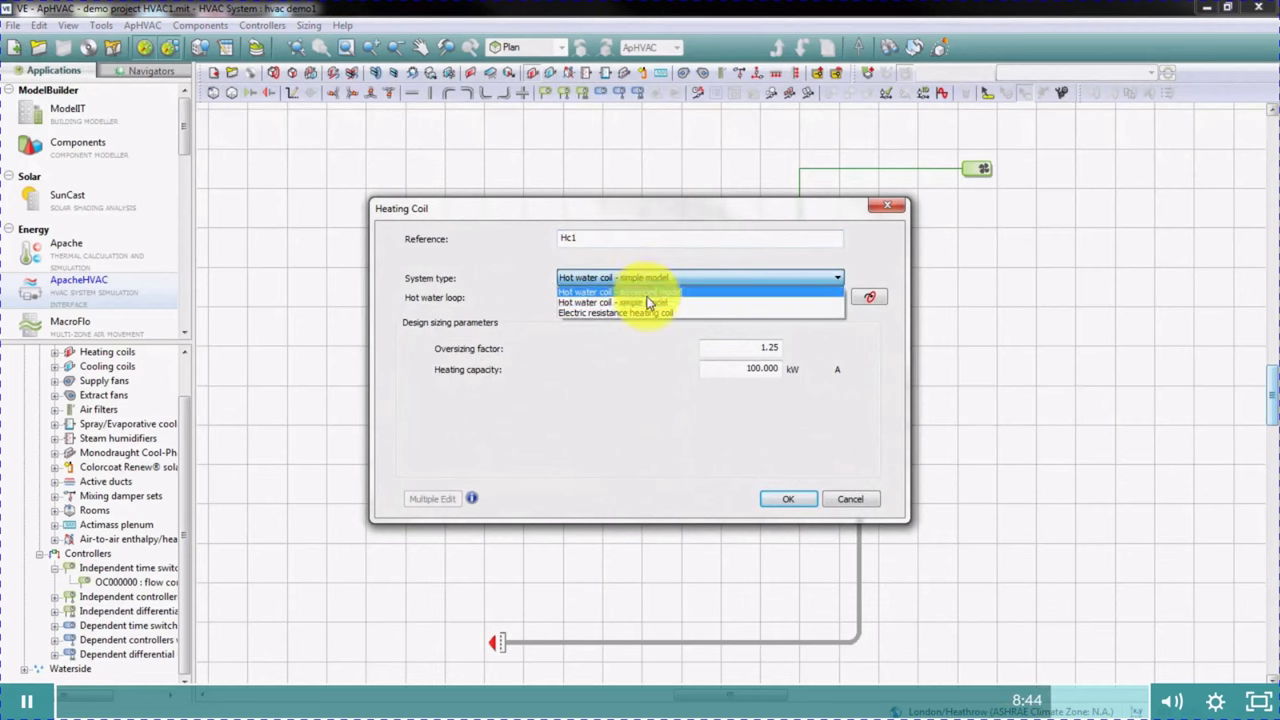
left_click(648, 303)
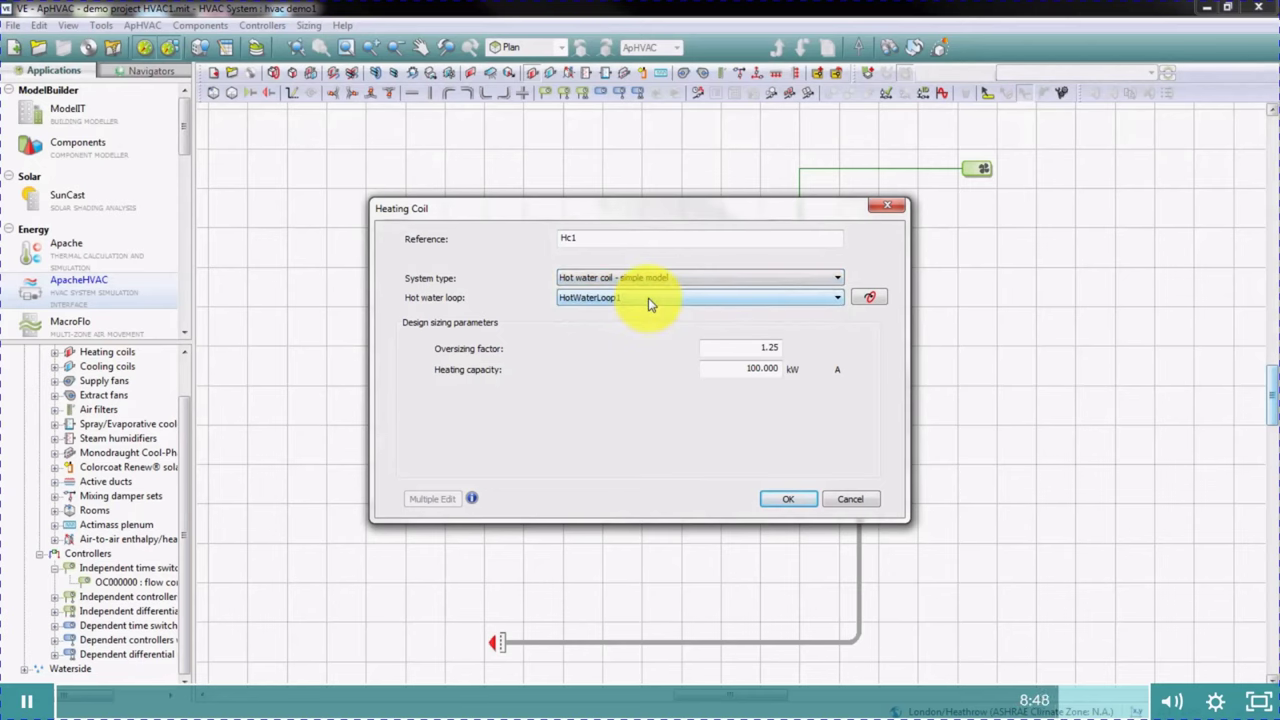
left_click(648, 299)
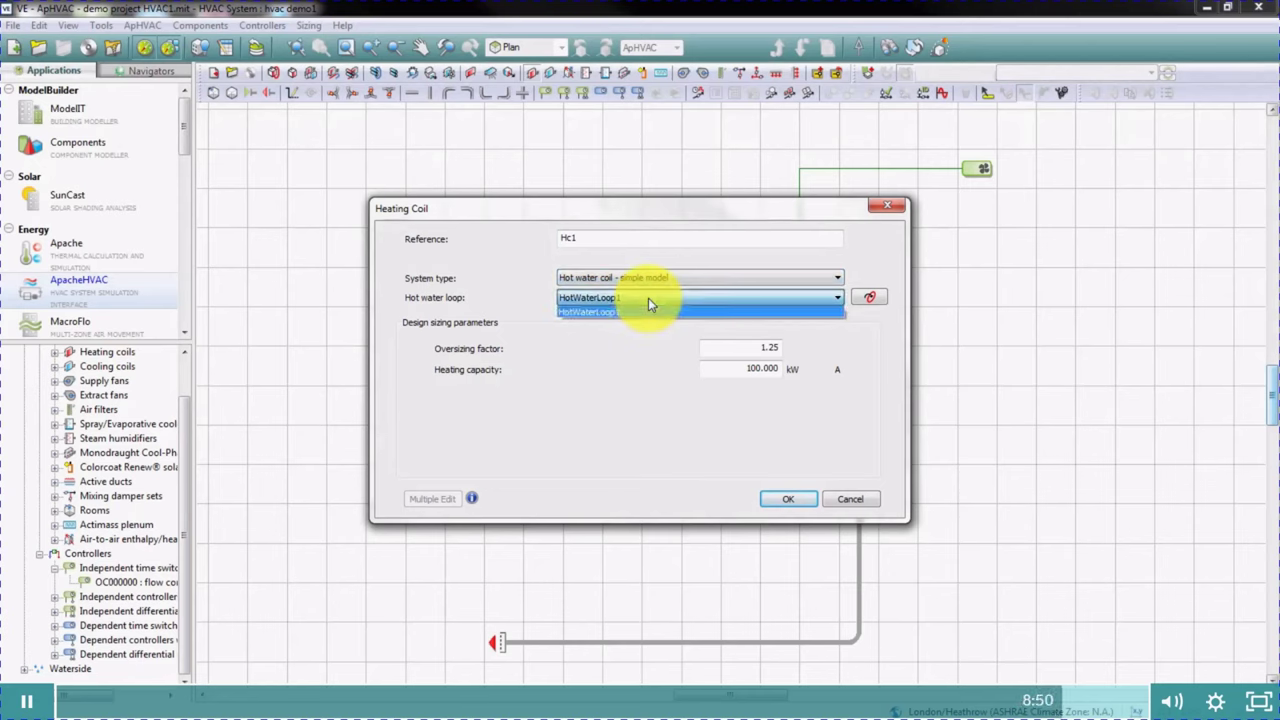
left_click(648, 300)
- Set the heating coil's heating capacity to 25 kW and accept the coil
left_click_drag(747, 372, 800, 375)
type("25")
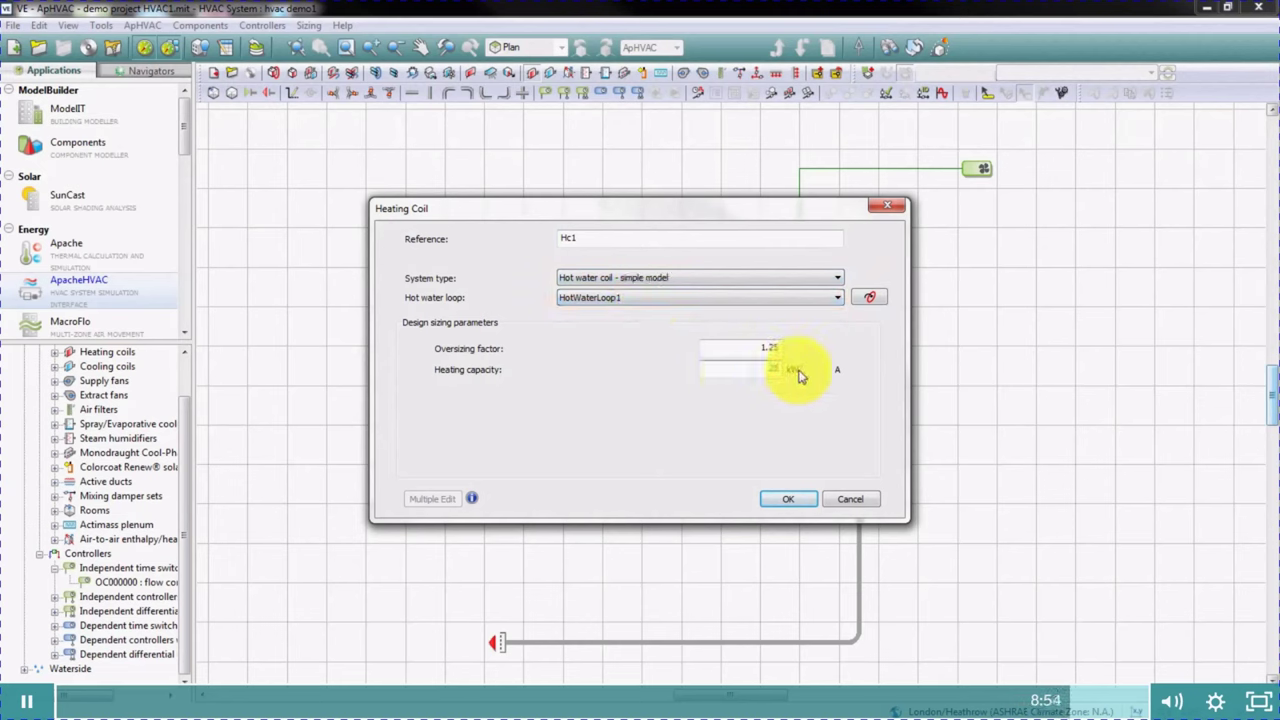
left_click(789, 499)
key("Escape")
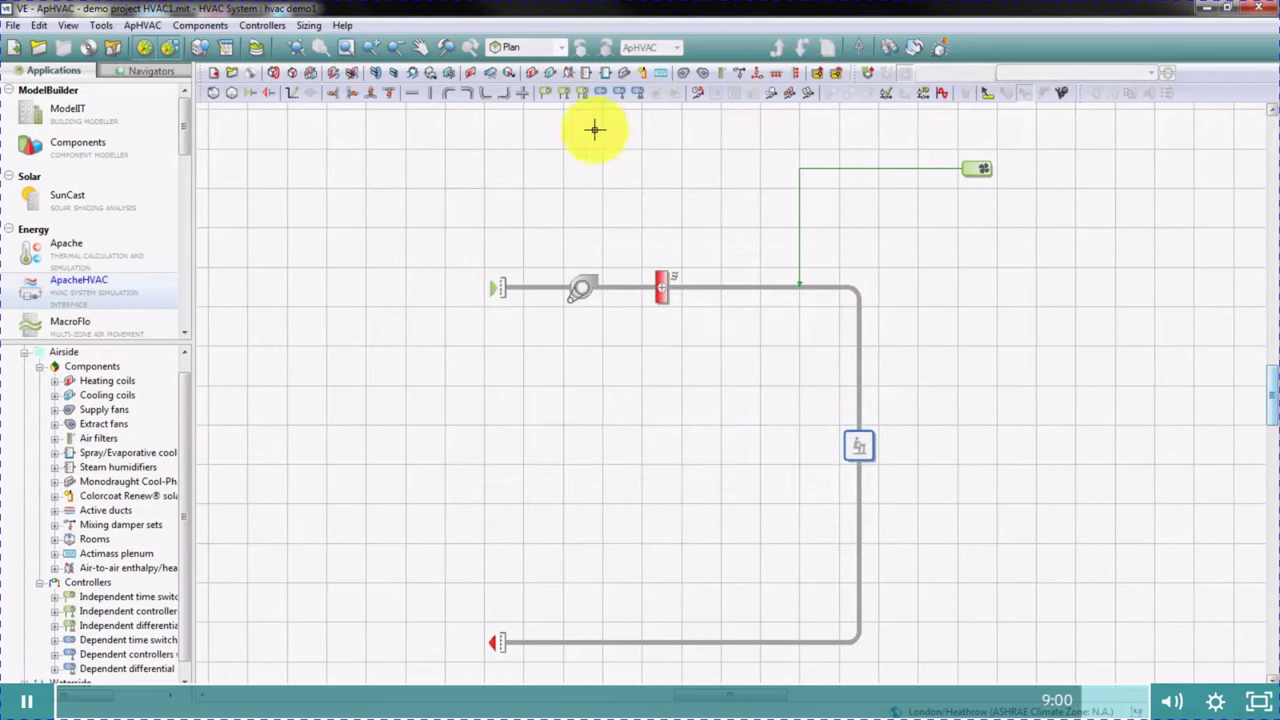
- Place a cooling coil on the supply duct after the heating coil, named cc1 and served by ChilledWaterLoop
left_click(549, 74)
left_click(736, 283)
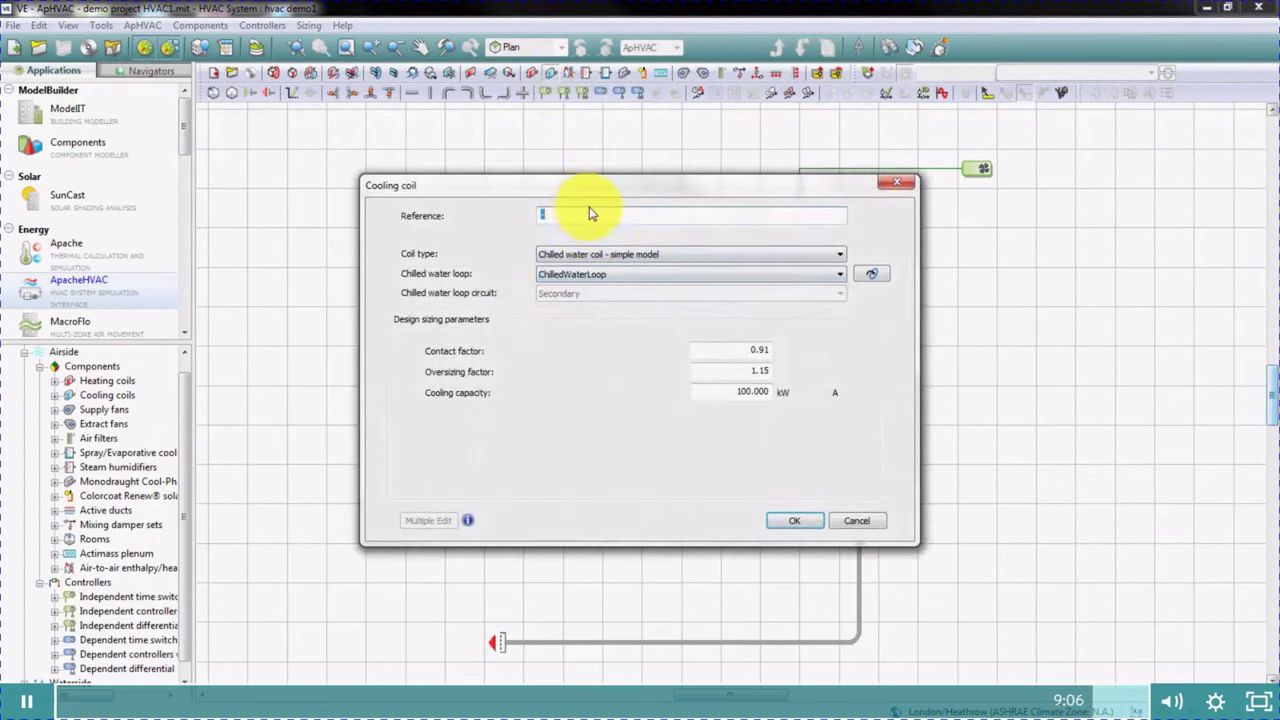
type("cc1")
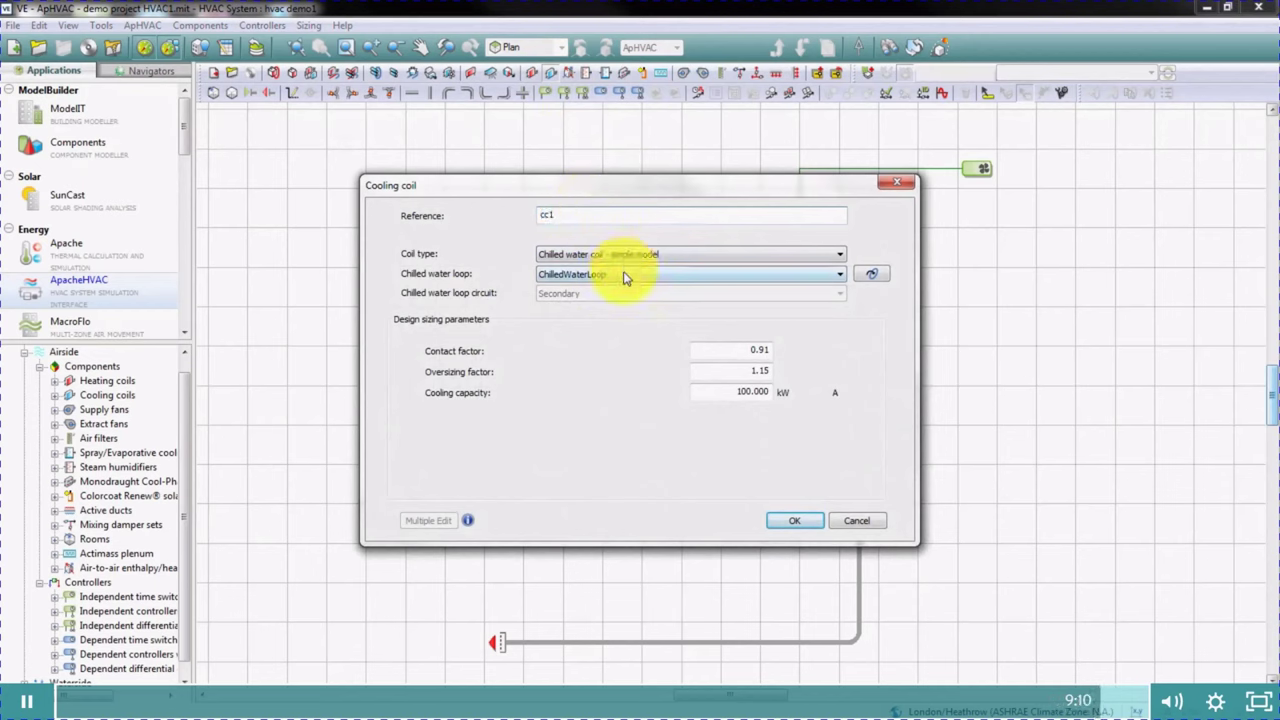
left_click(623, 276)
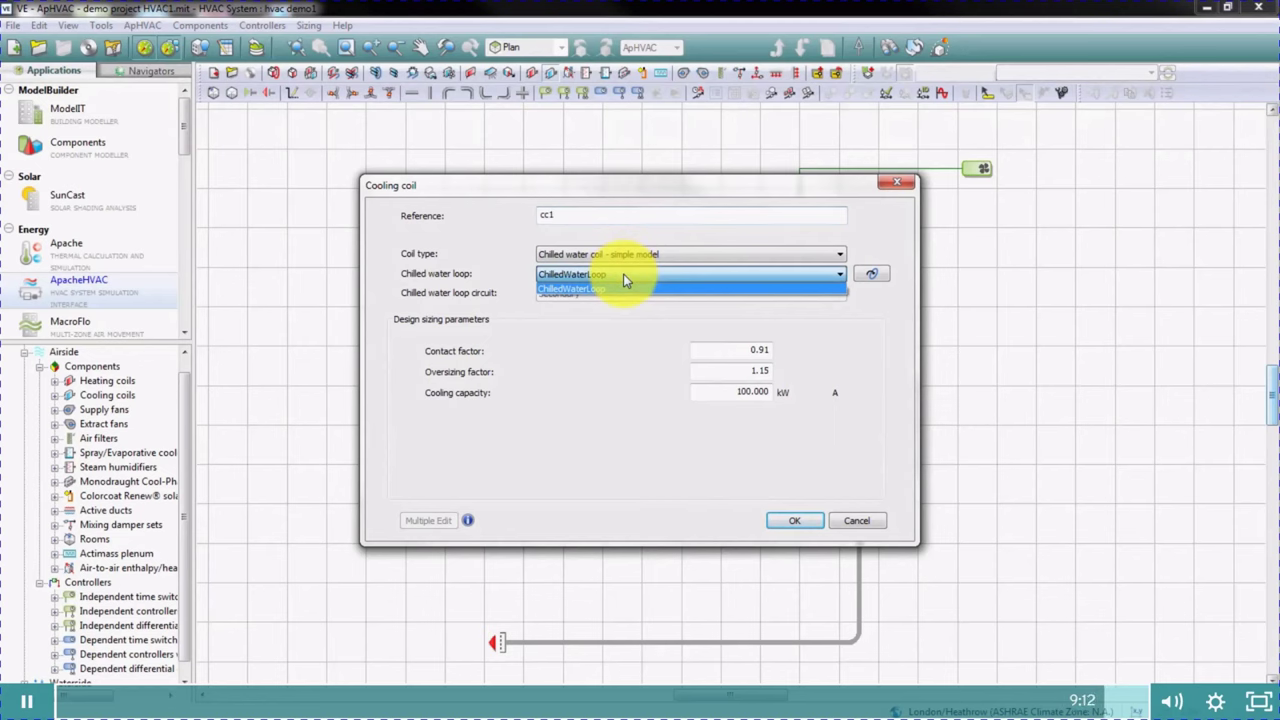
left_click(623, 276)
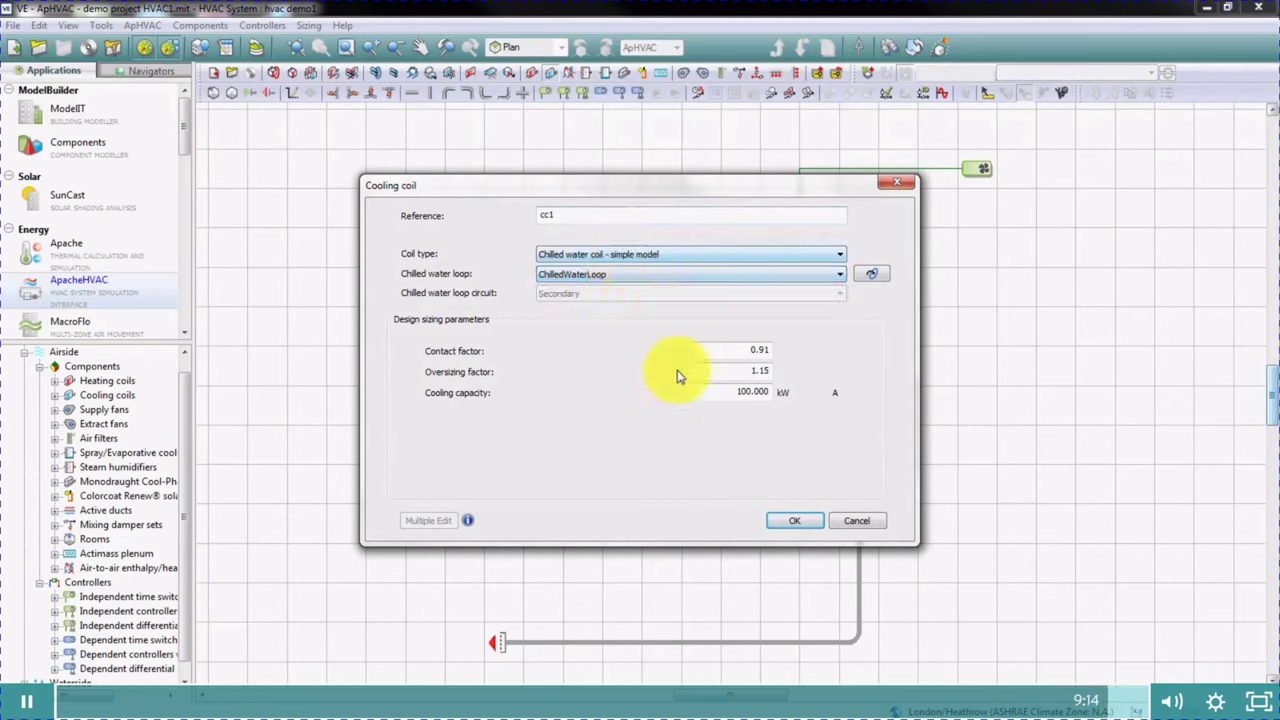
- Set the cooling coil's cooling capacity to 25 kW and accept the coil
left_click_drag(738, 391, 786, 398)
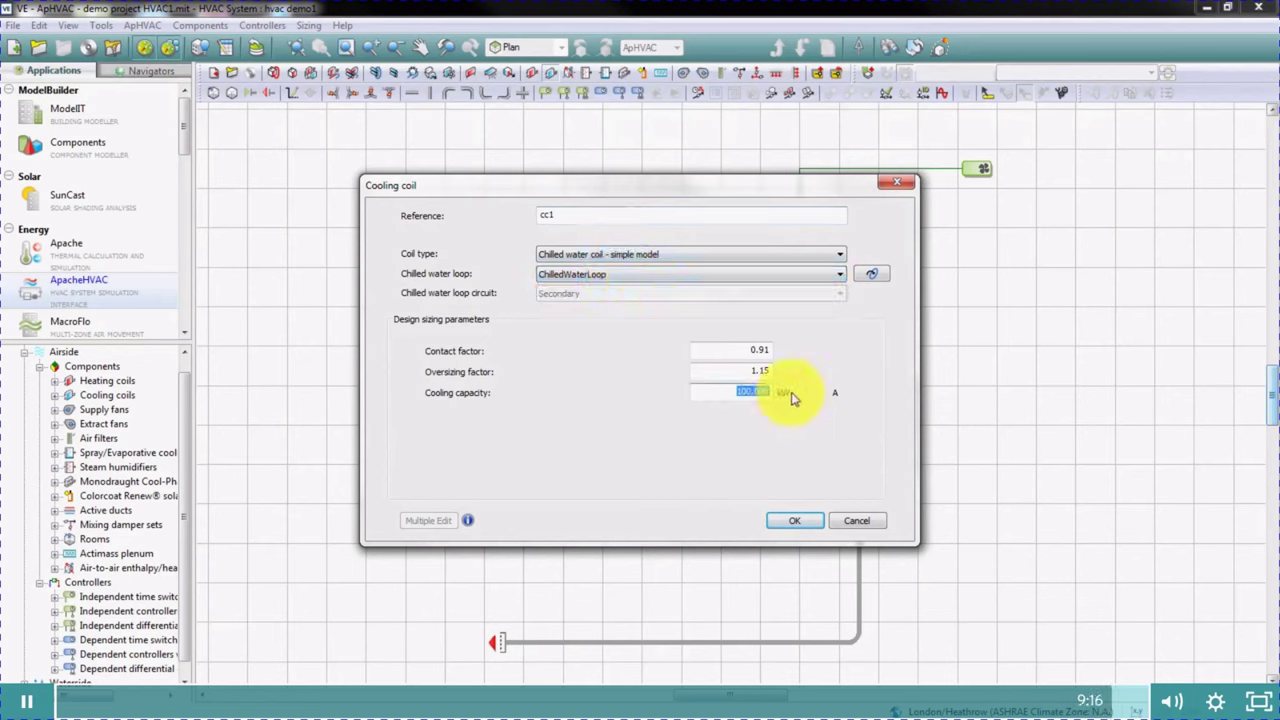
type("25")
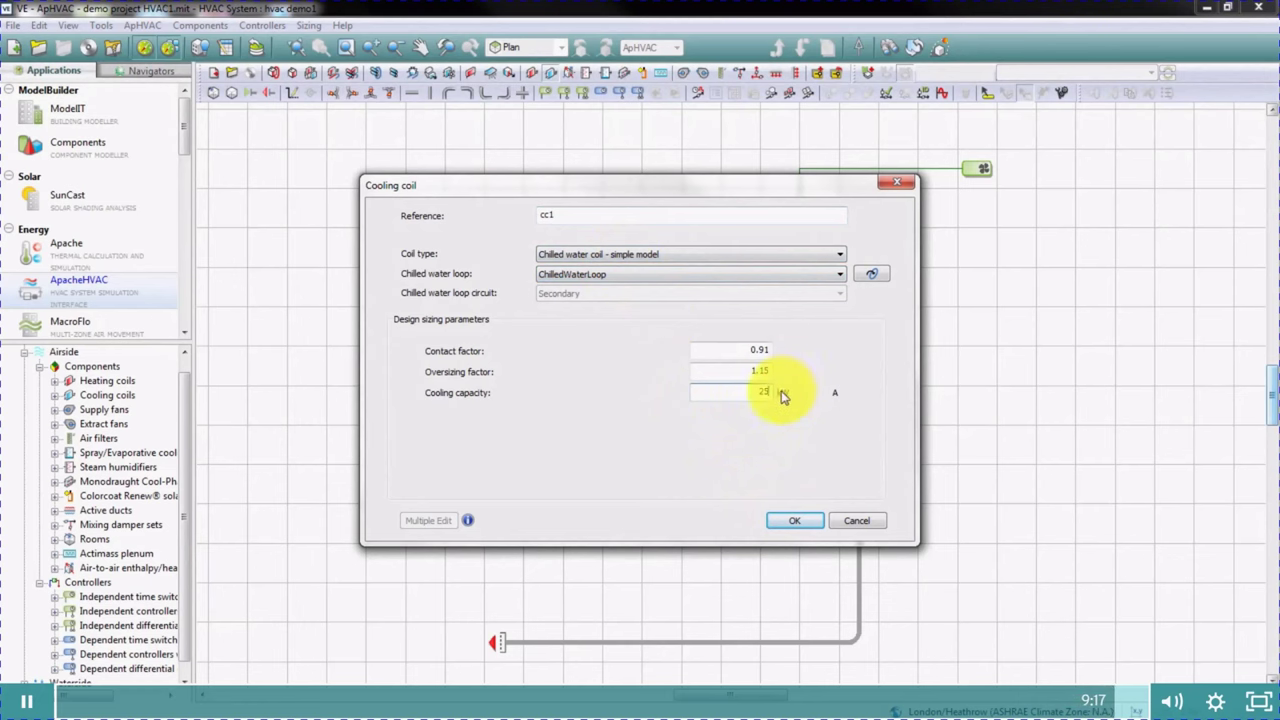
left_click(792, 517)
key("Escape")
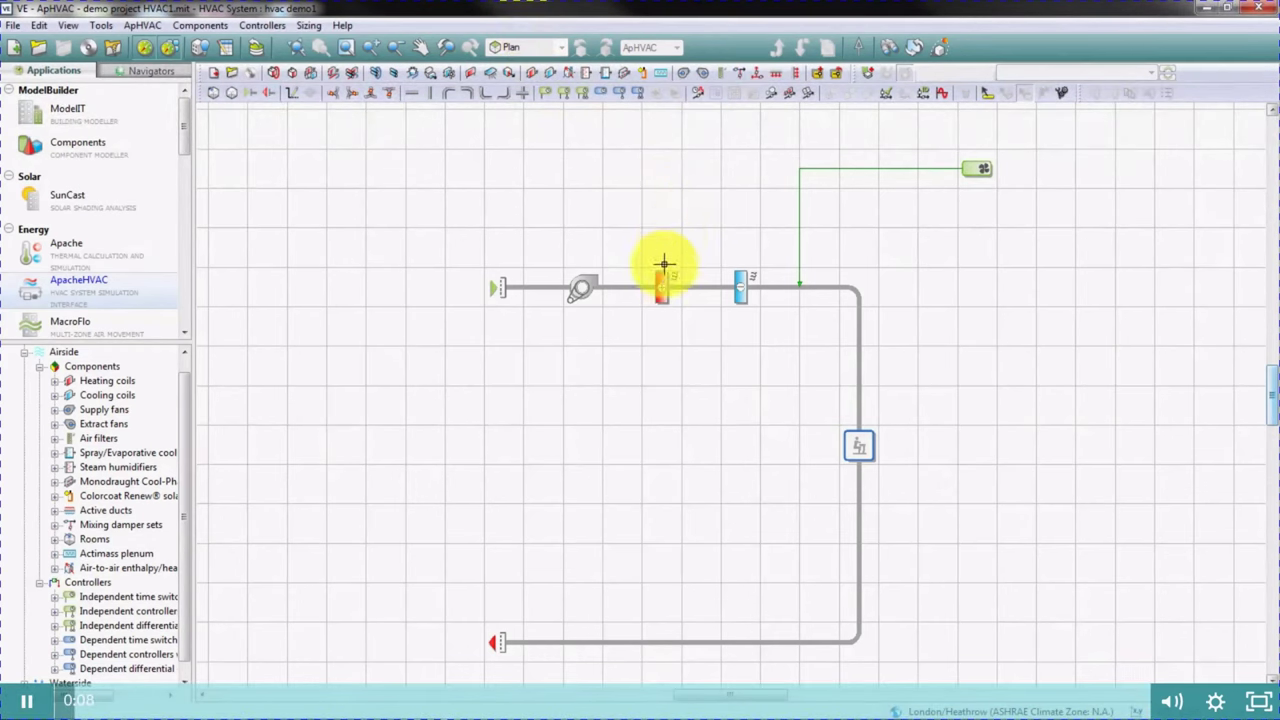
key("Escape")
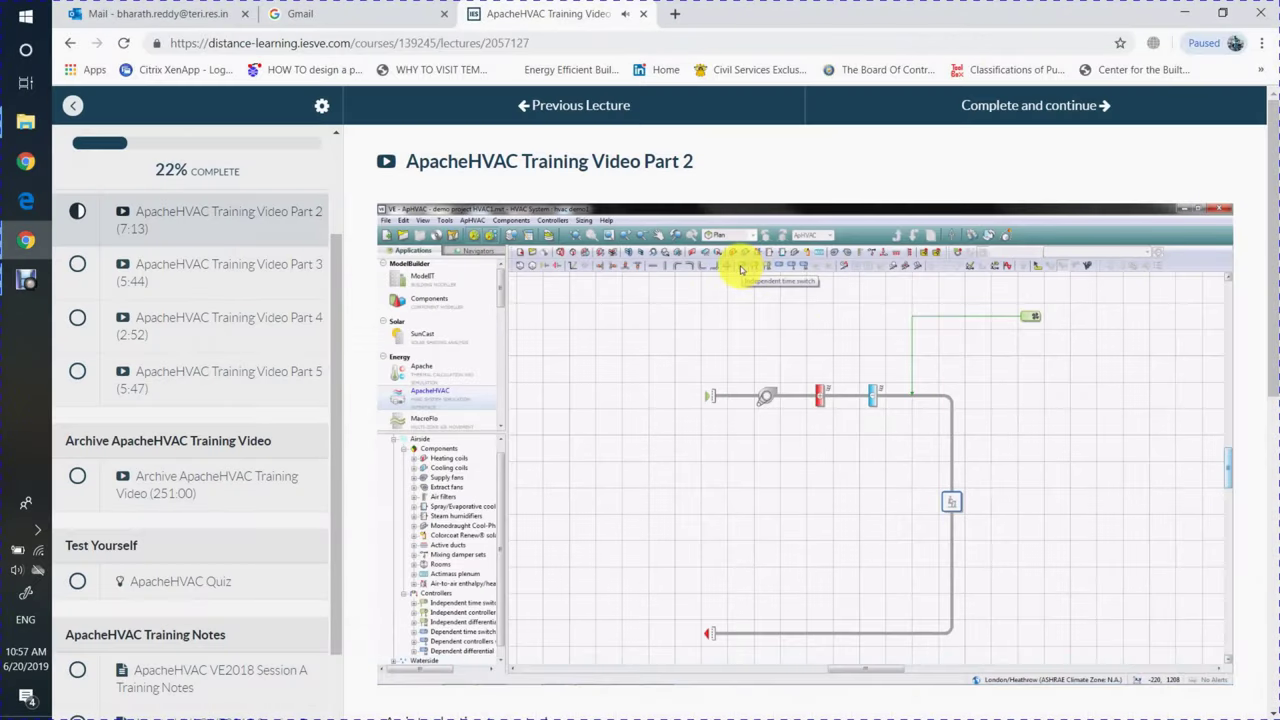
key("alt+Tab")
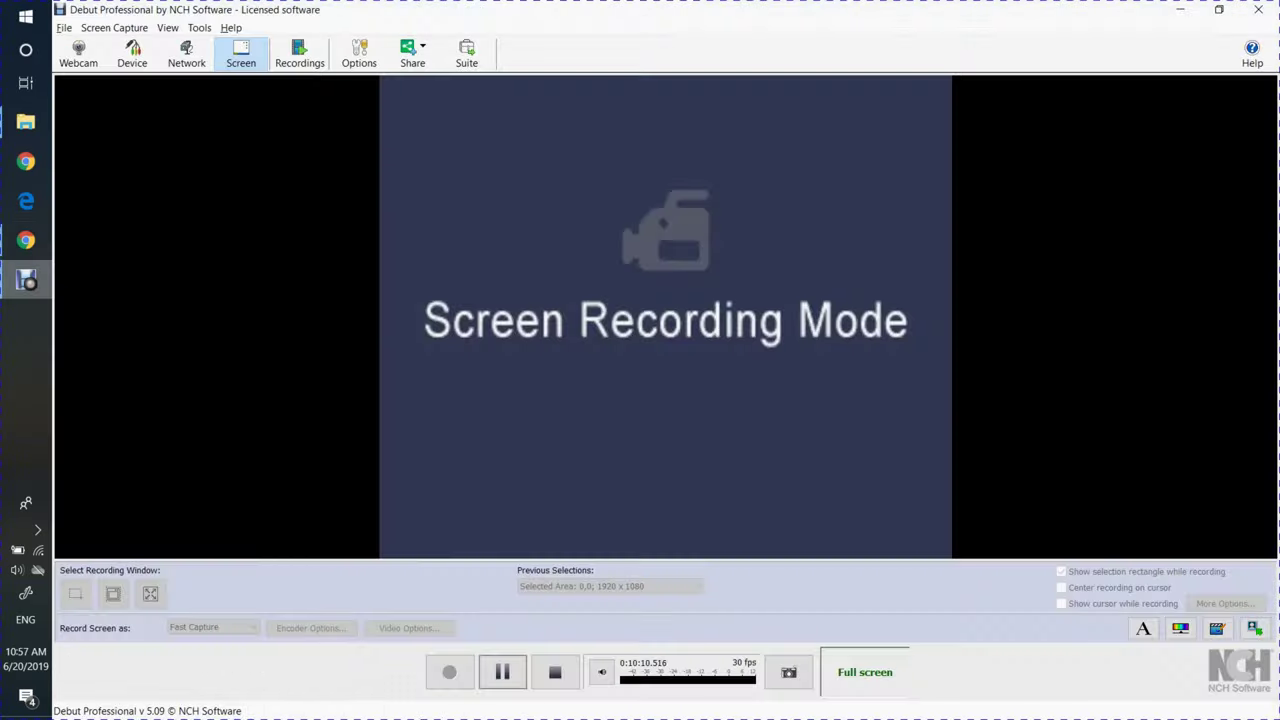
key("alt+Tab")
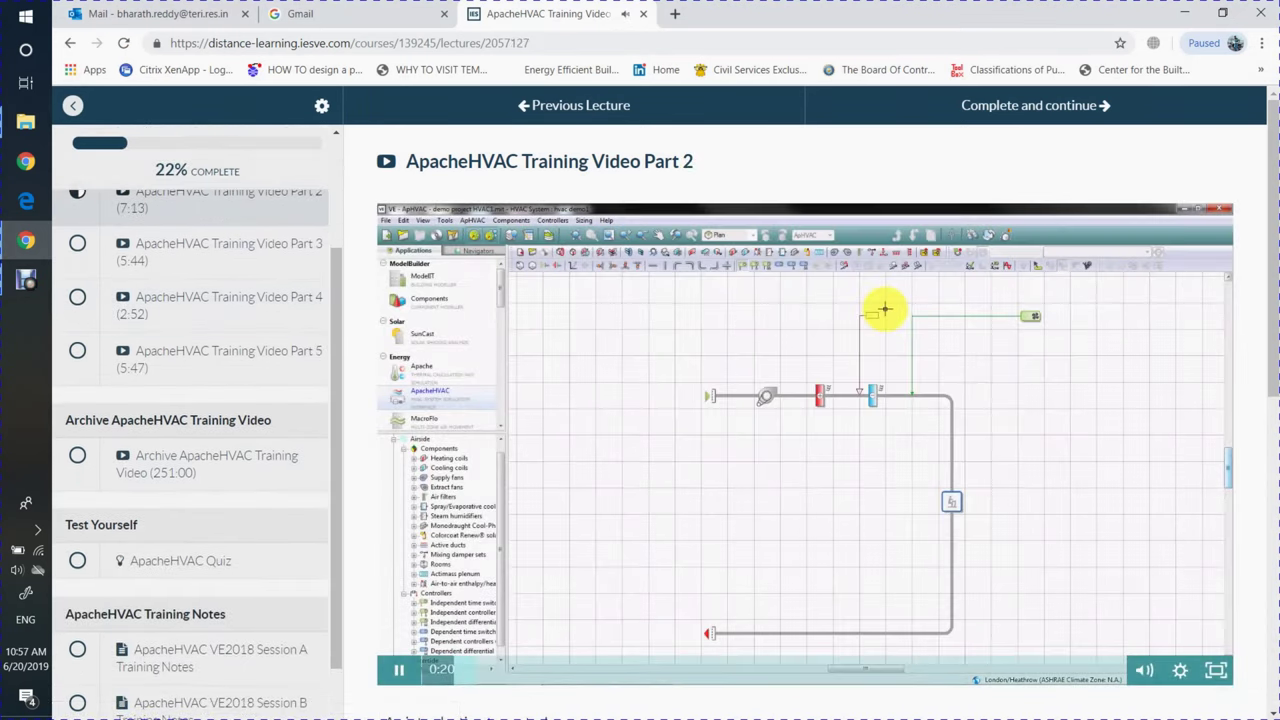
key("f")
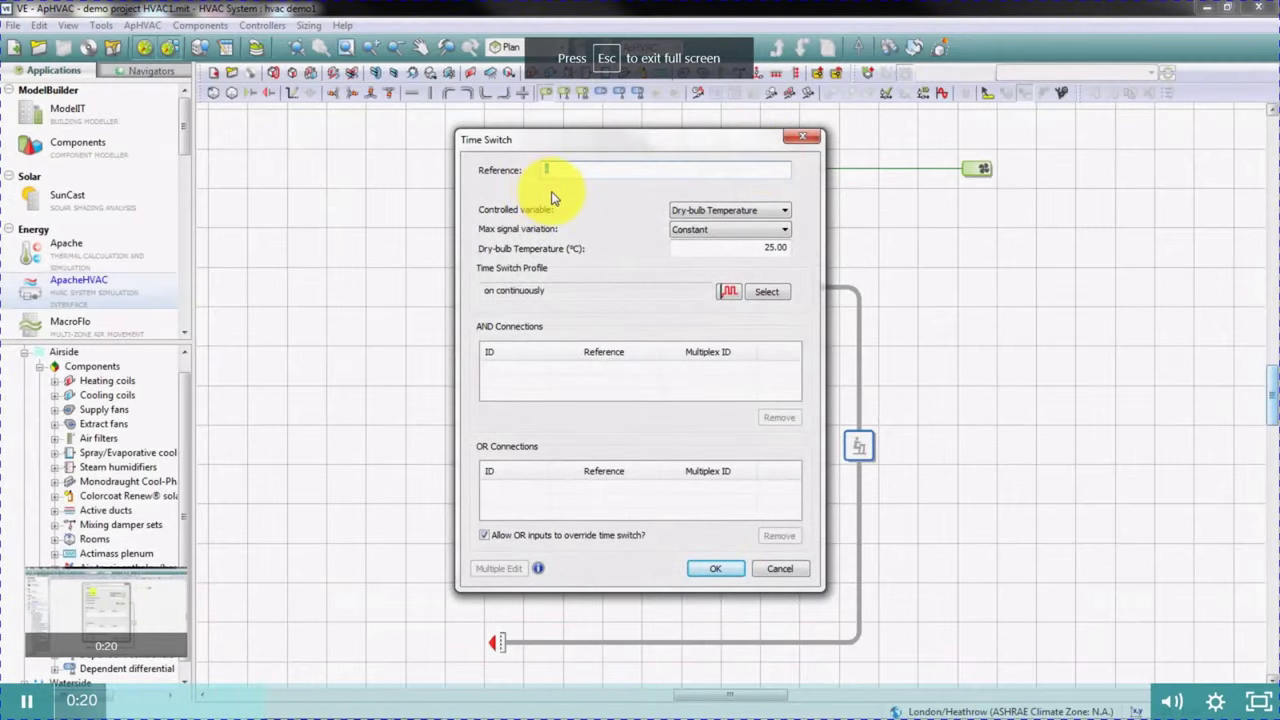
- Define the heating coil's time switch as HC control with constant 15 °C dry-bulb temperature and profile 7 - 7 no lunch, and accept it
left_click(60, 700)
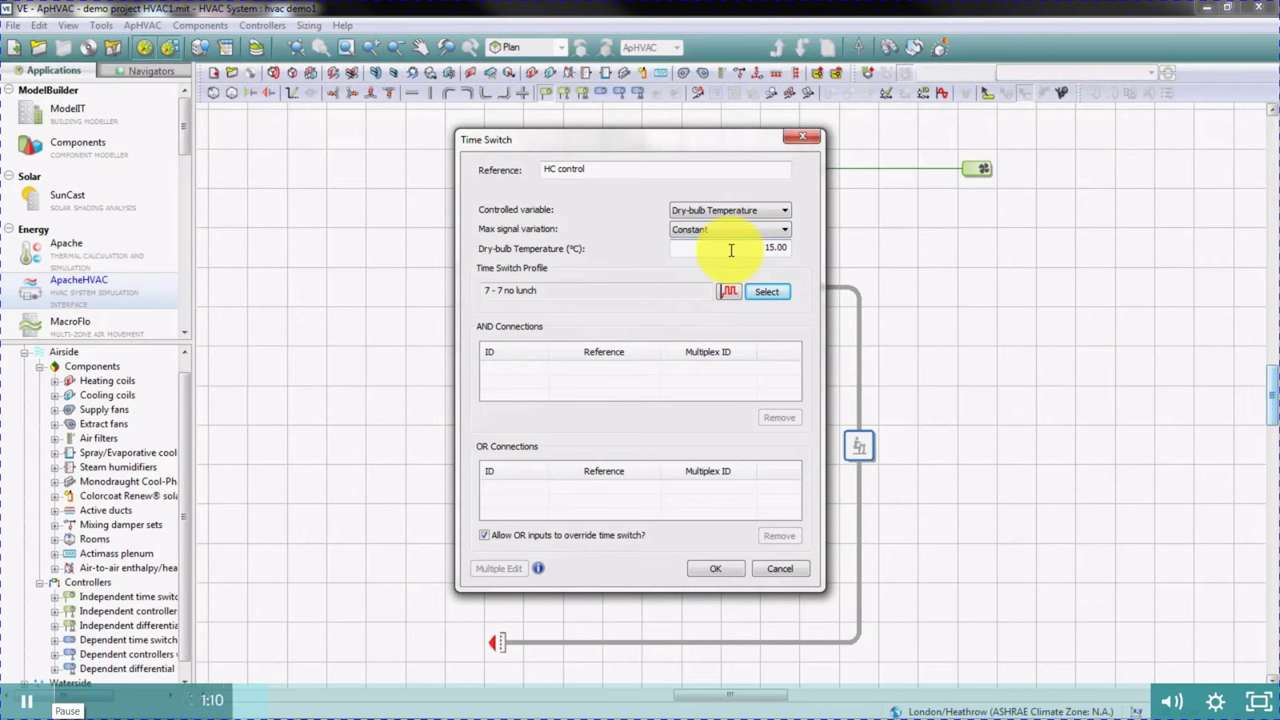
left_click(722, 570)
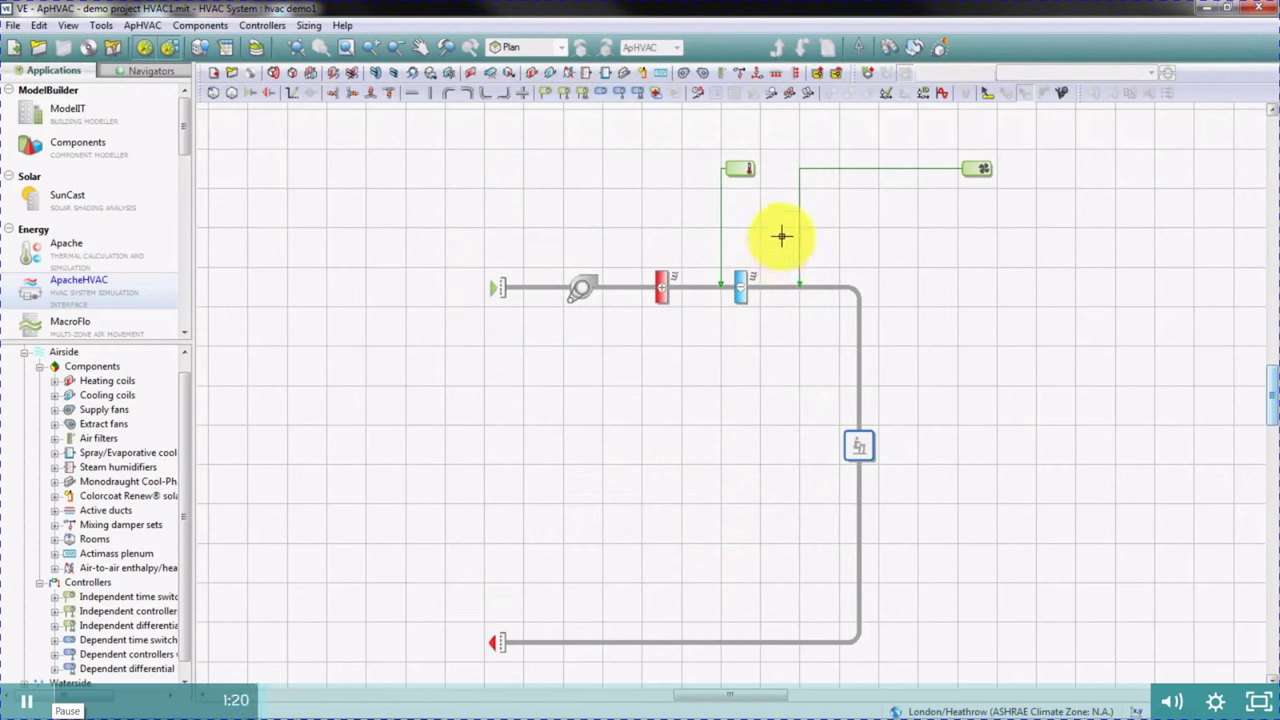
- Place an independent time switch on the duct after the cooling coil, named CC control, controlling dry-bulb temperature at a constant 16 °C
left_click(546, 93)
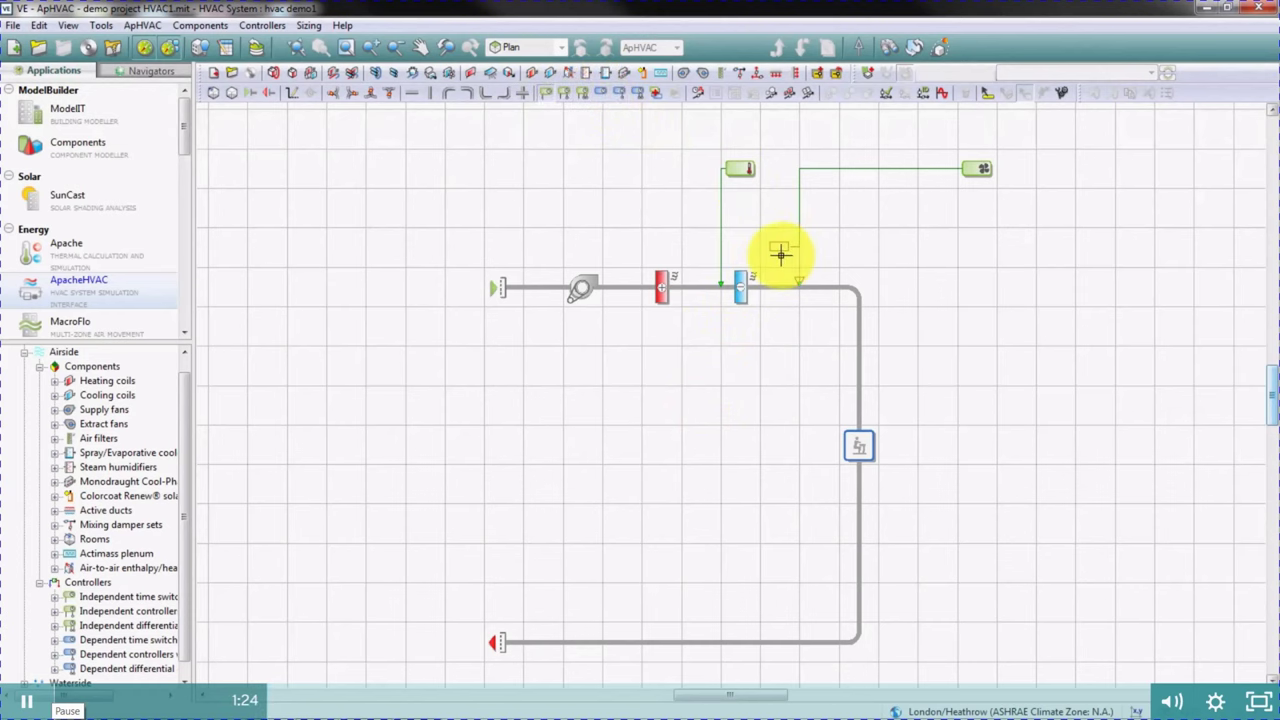
left_click(771, 251)
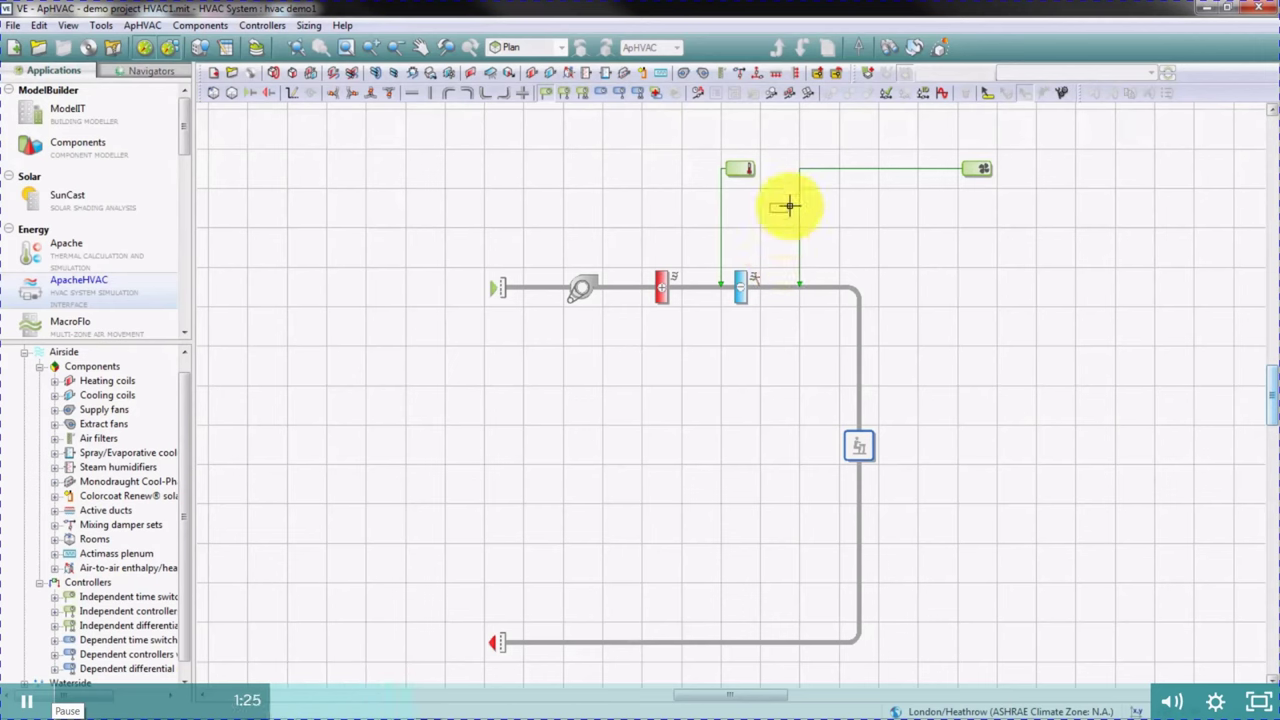
left_click(820, 140)
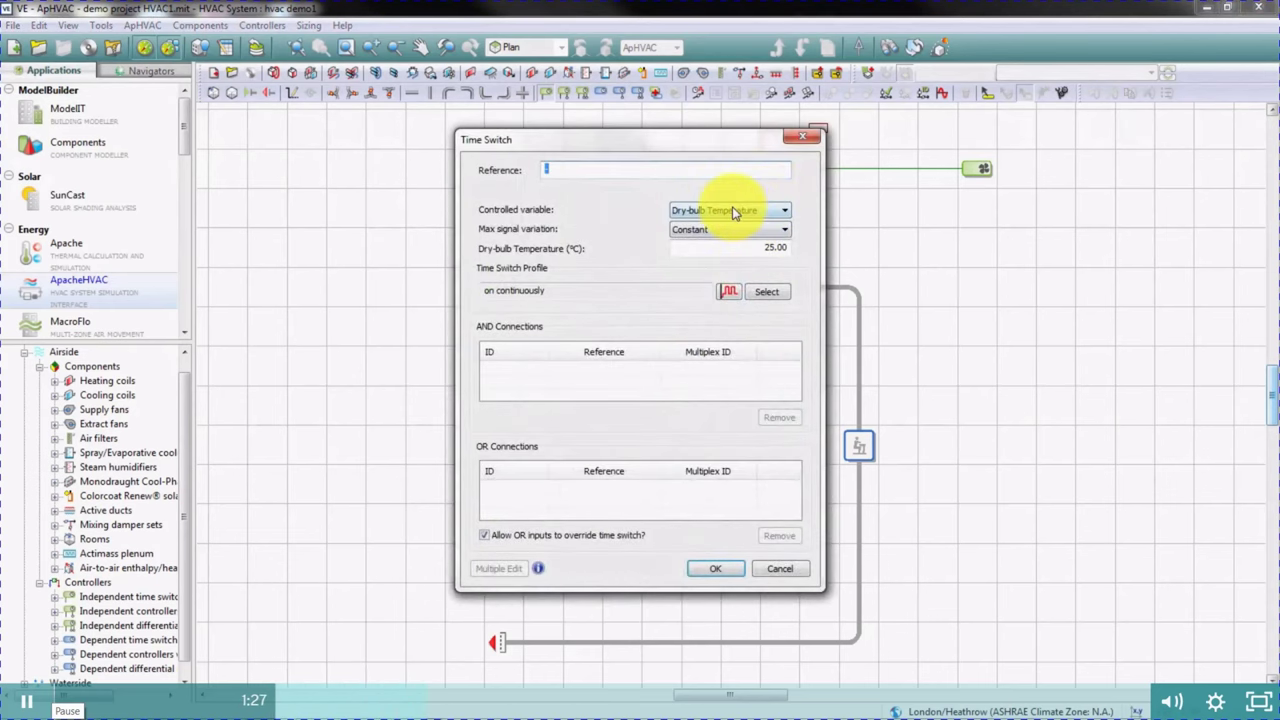
type("CC control")
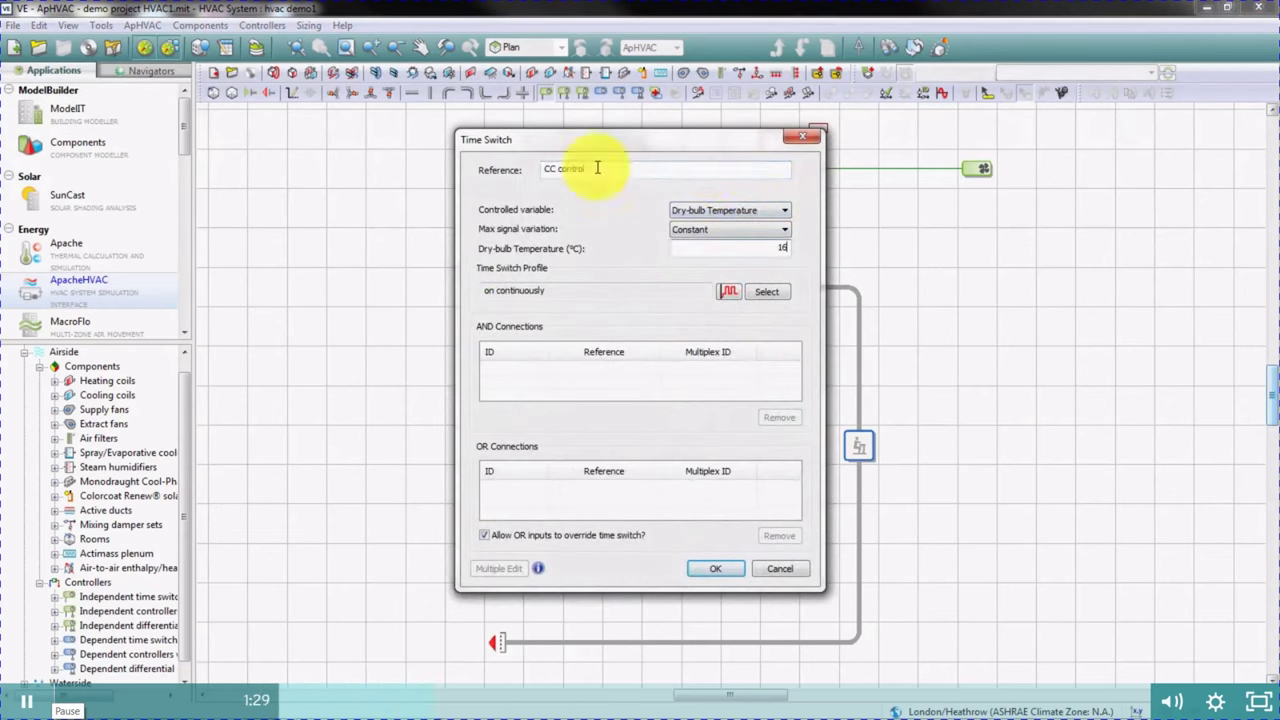
left_click(736, 213)
left_click(736, 223)
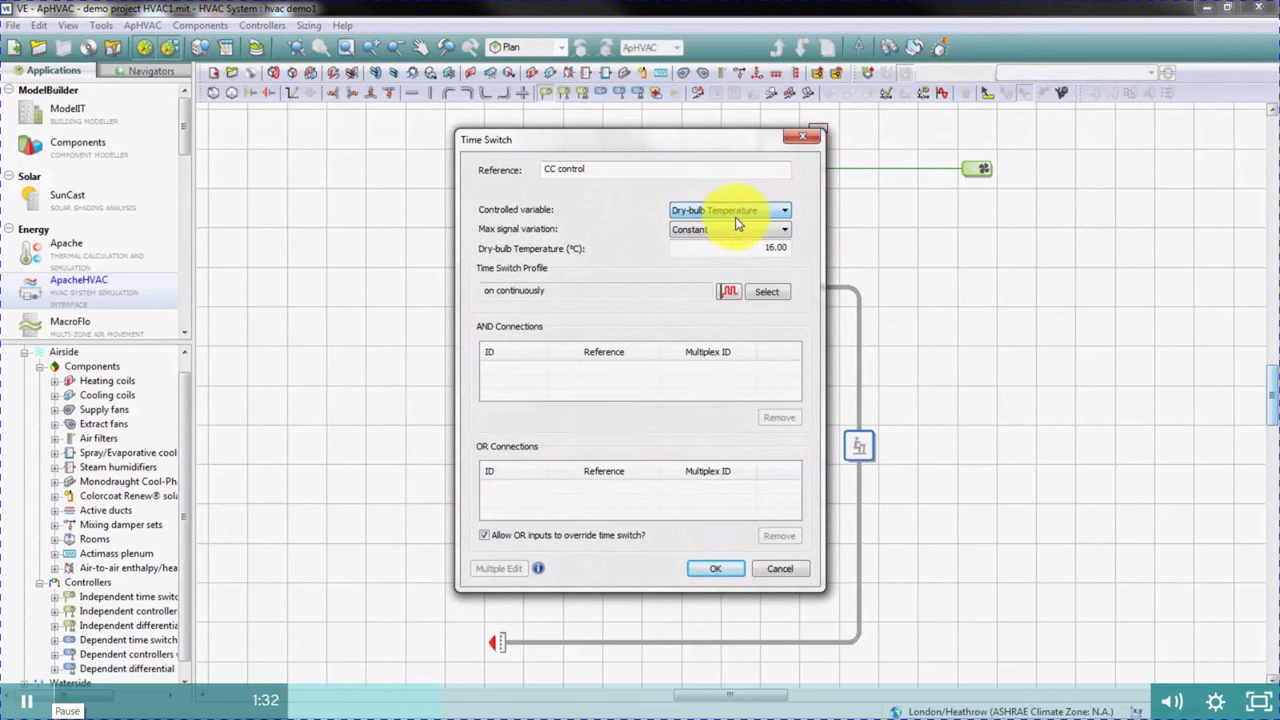
- Assign the 7 - 7 no lunch time switch profile to CC control and accept the controller
left_click(767, 291)
left_click(415, 301)
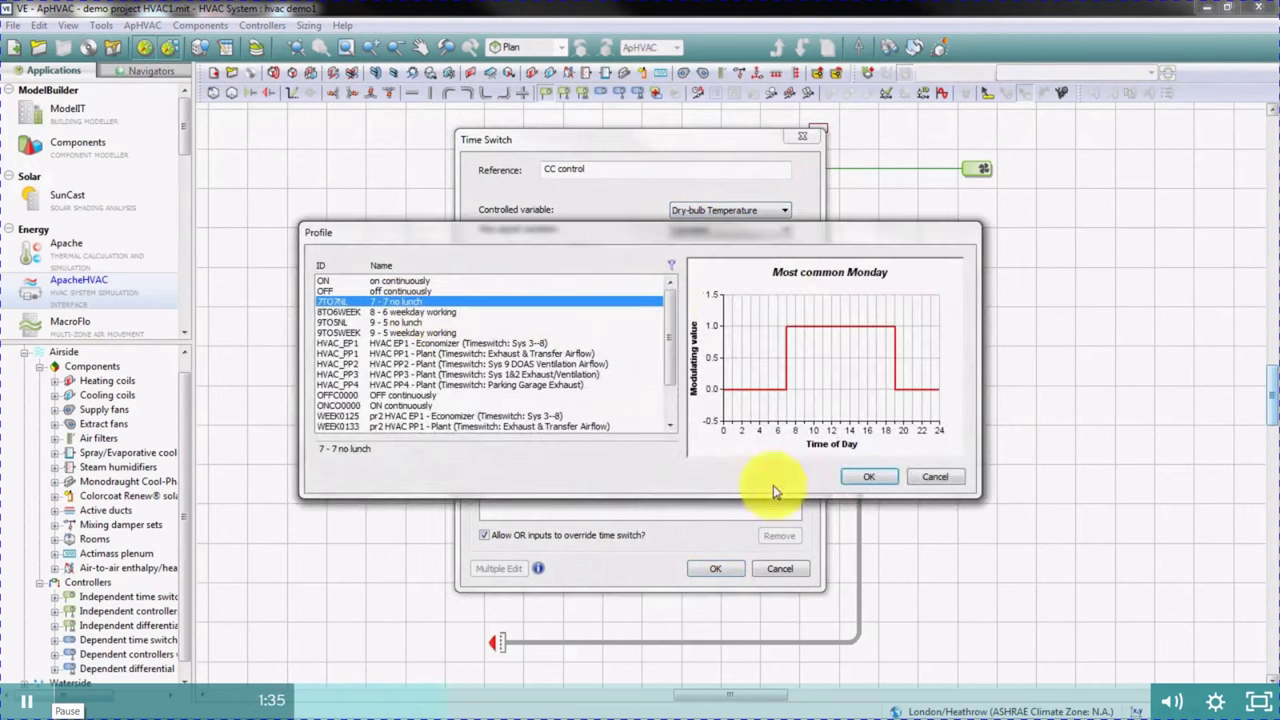
left_click(866, 478)
left_click(713, 569)
key("Escape")
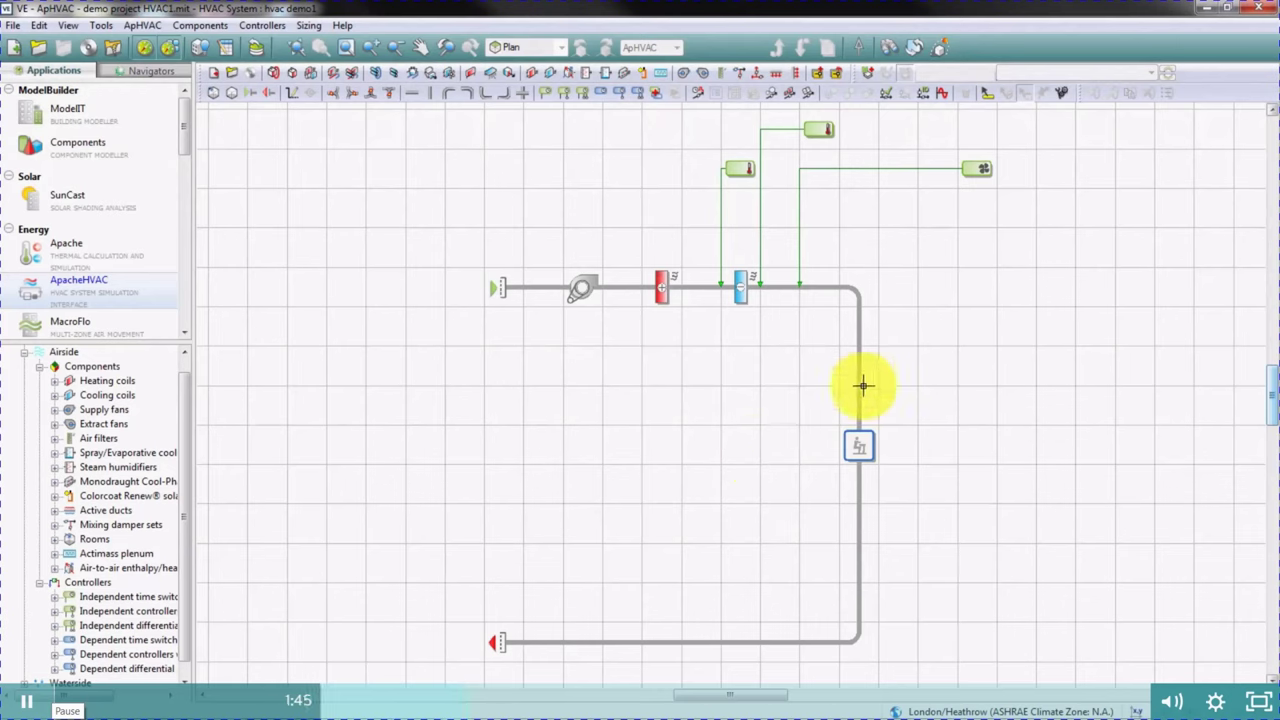
left_click(862, 452)
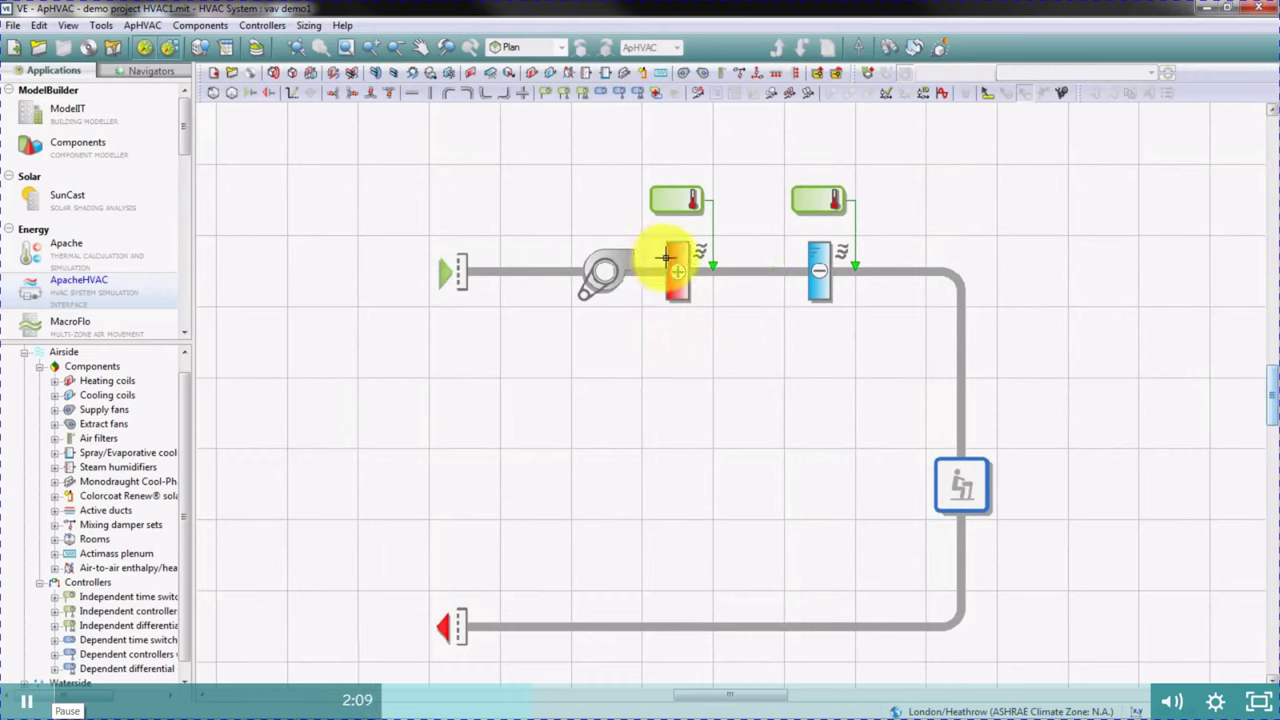
left_click(963, 480)
right_click(797, 340)
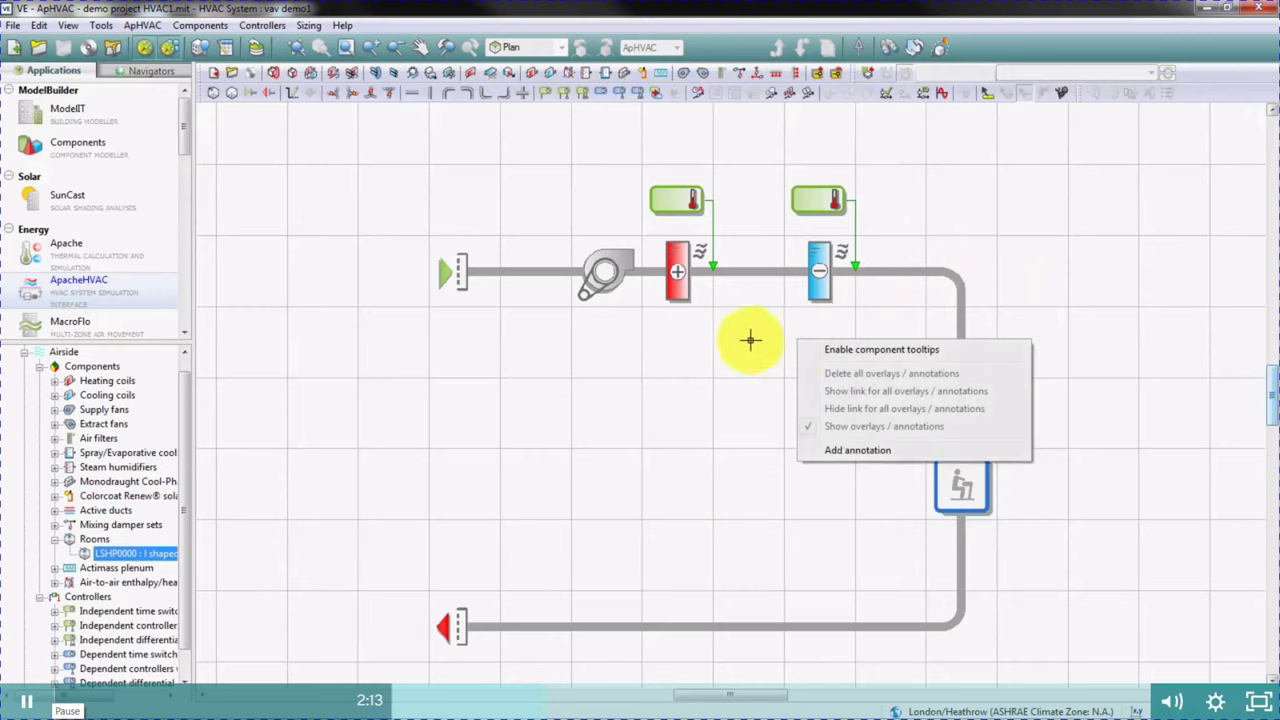
left_click(740, 344)
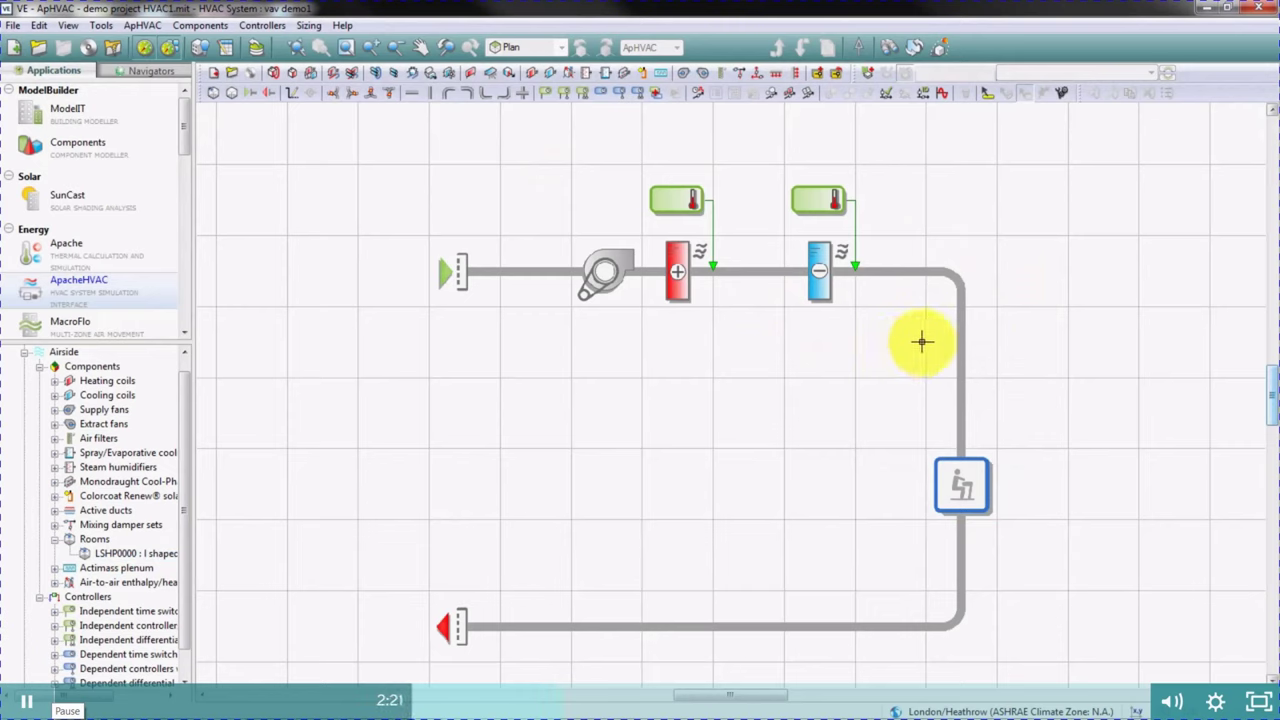
- Place an independent controller on the supply duct after the cooling coil, with its sensor at the room outlet, and name it flow control
left_click(561, 95)
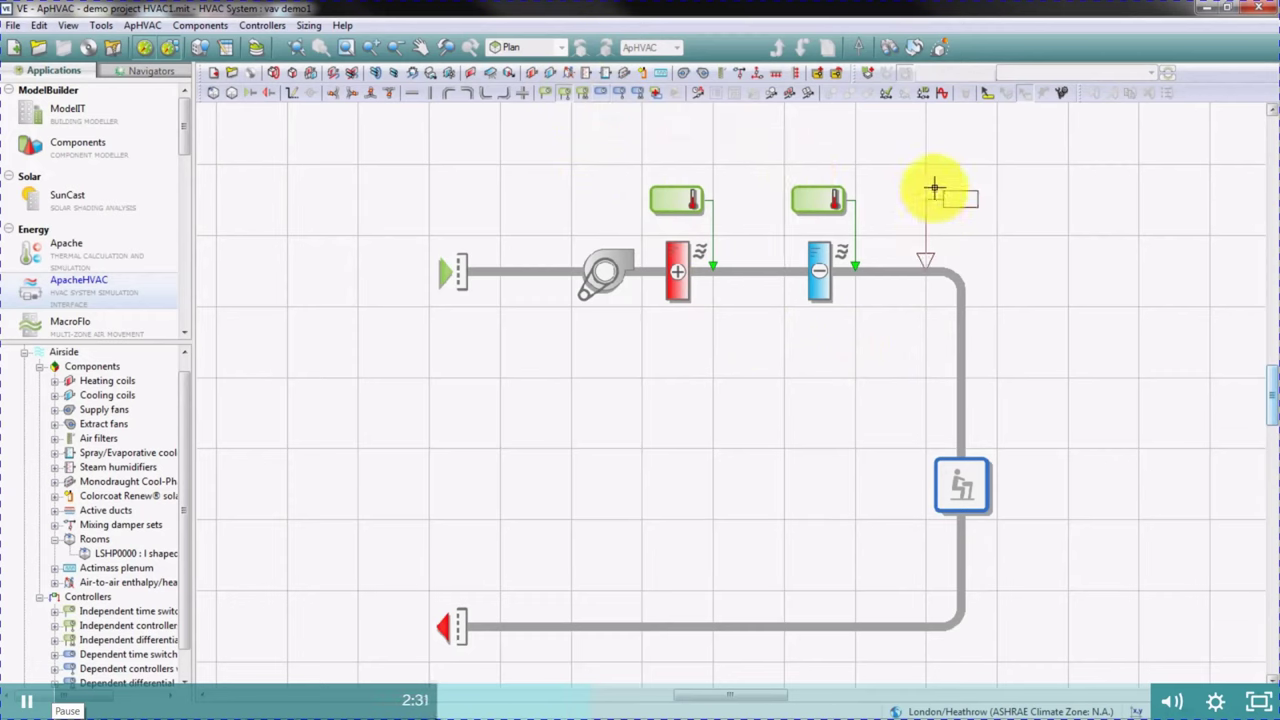
left_click(1155, 201)
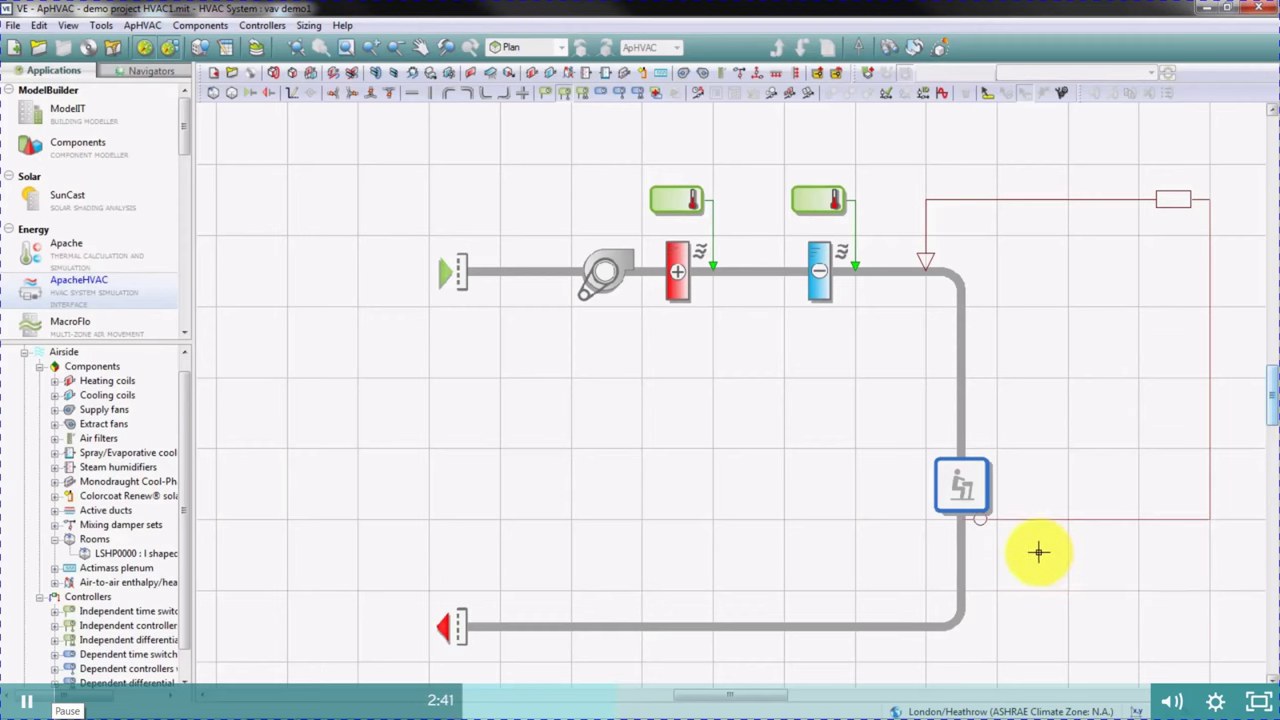
left_click(1037, 551)
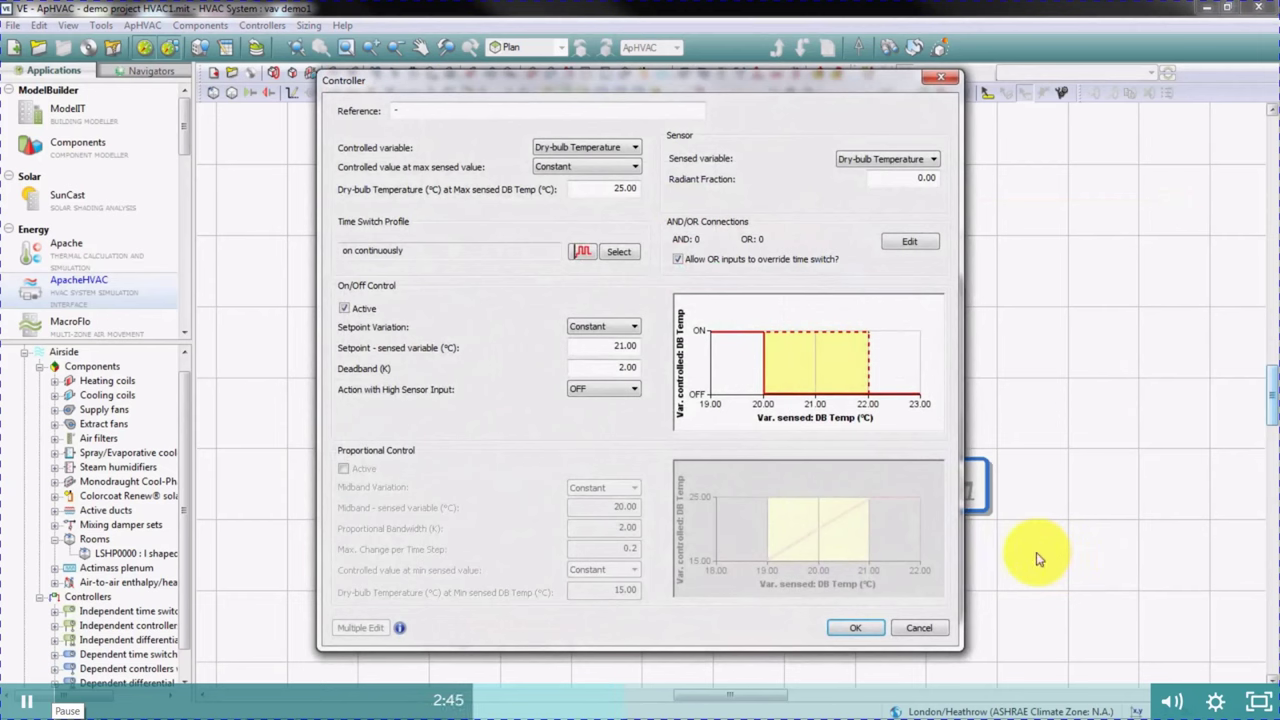
left_click(433, 112)
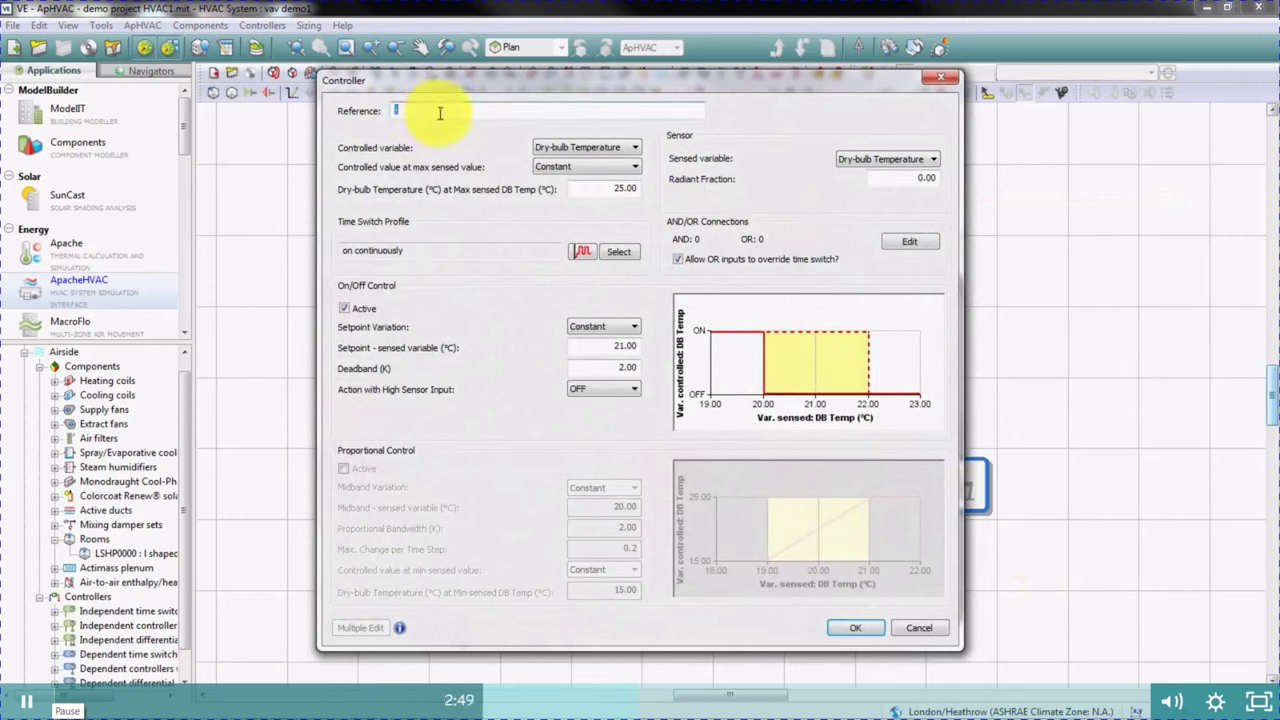
type("flow control")
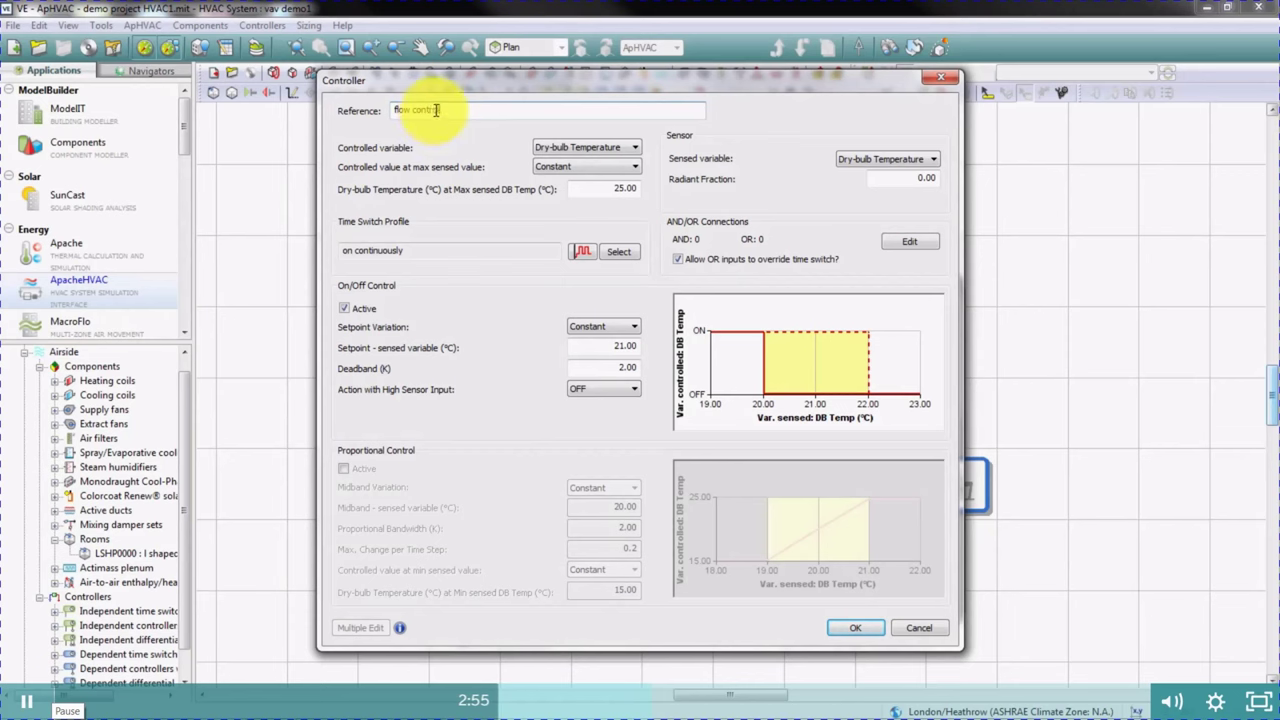
- Switch the controller from on/off to proportional control, with flow rate as controlled variable and dry-bulb temperature as sensed variable
left_click(343, 468)
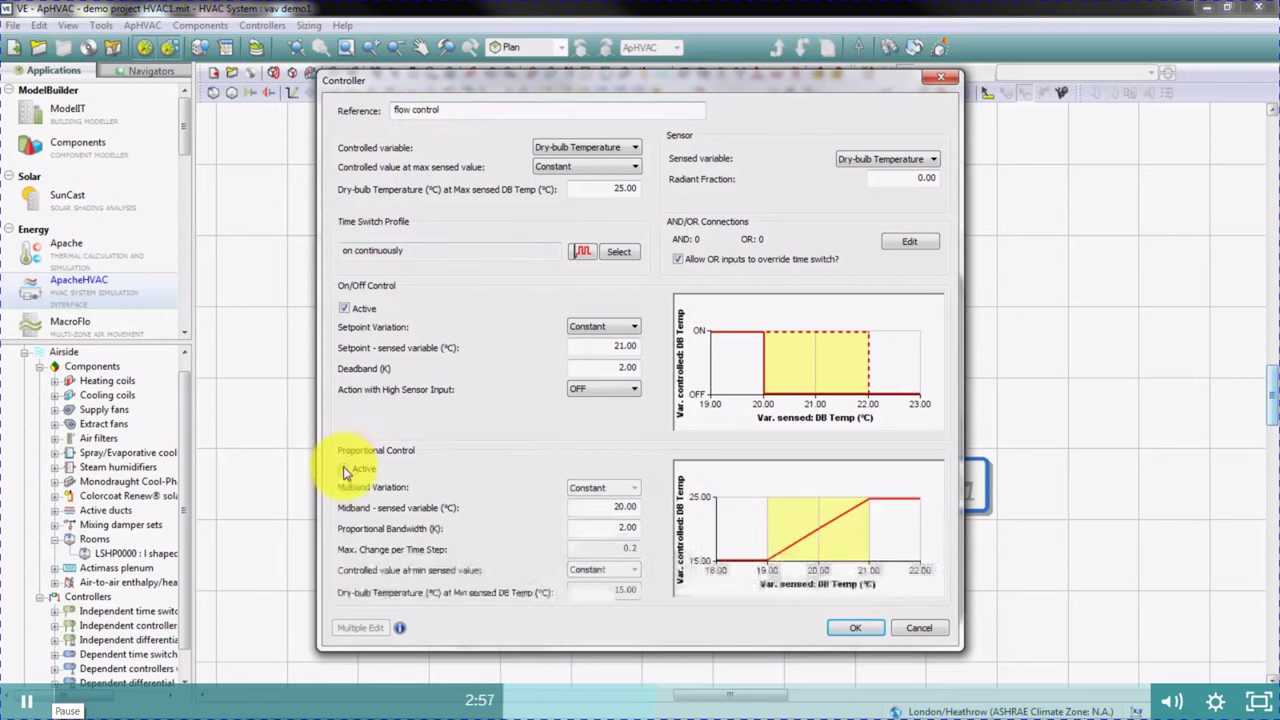
left_click(344, 309)
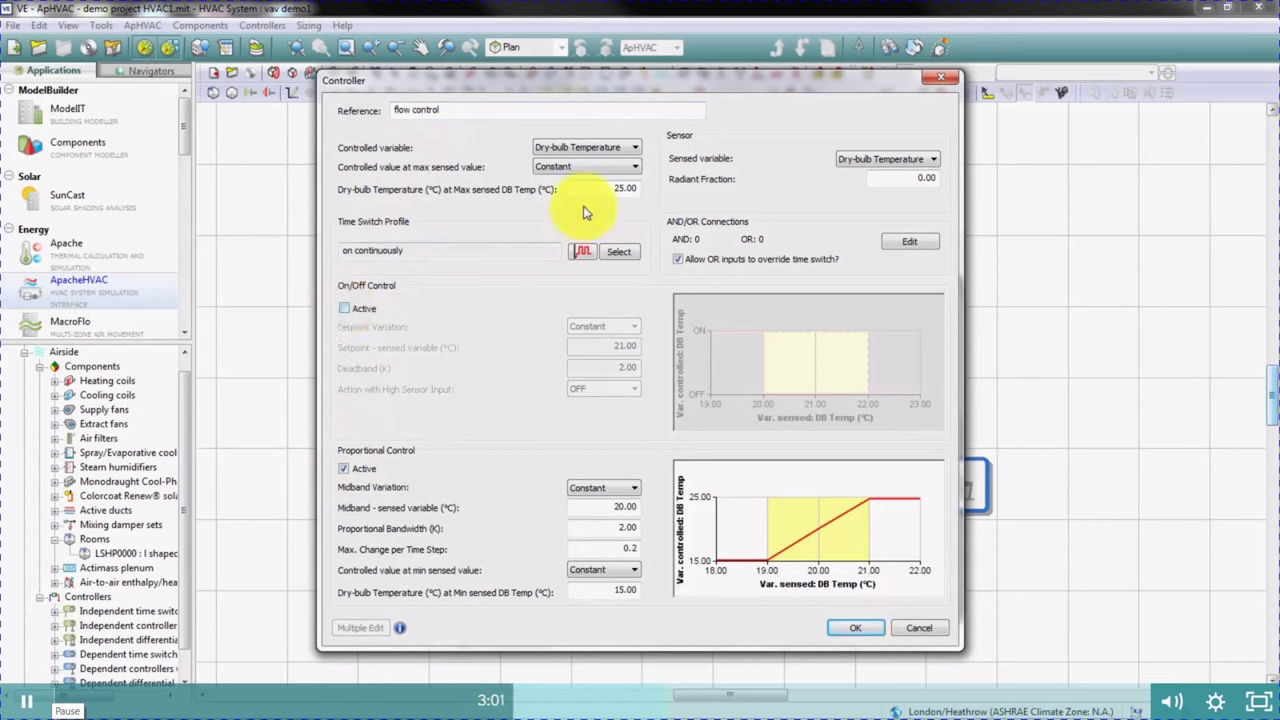
left_click(590, 148)
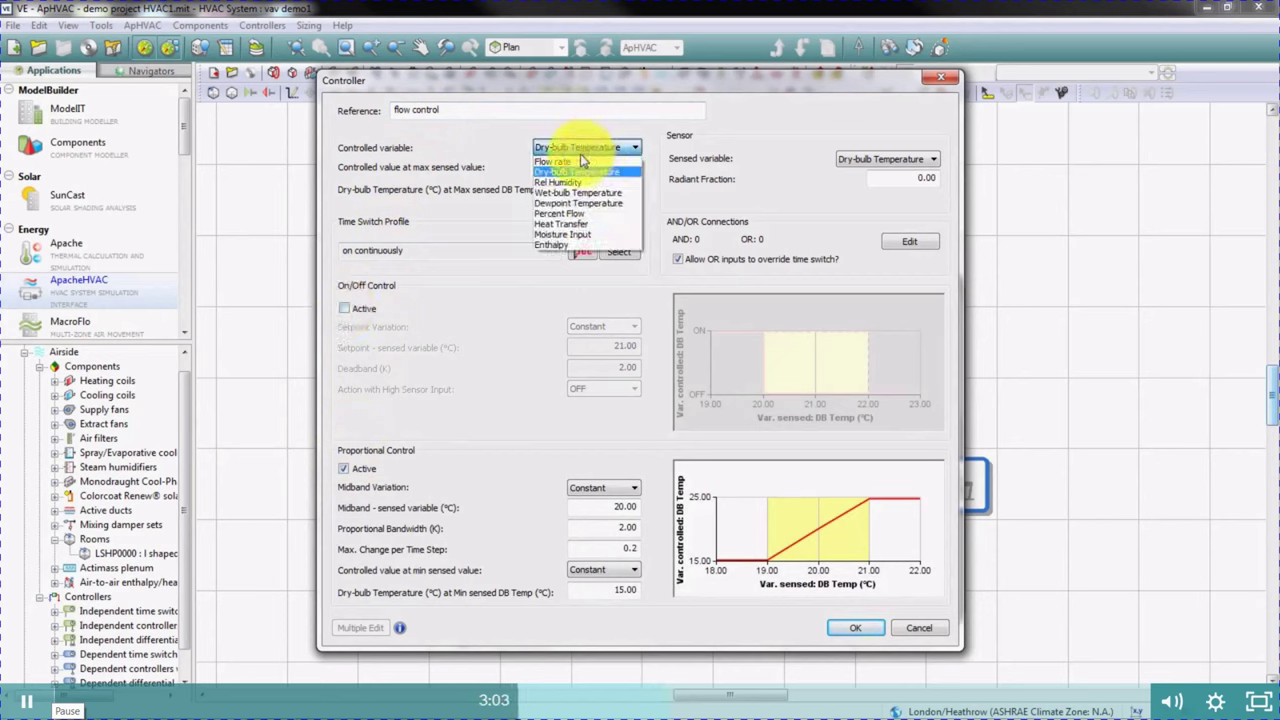
left_click(576, 167)
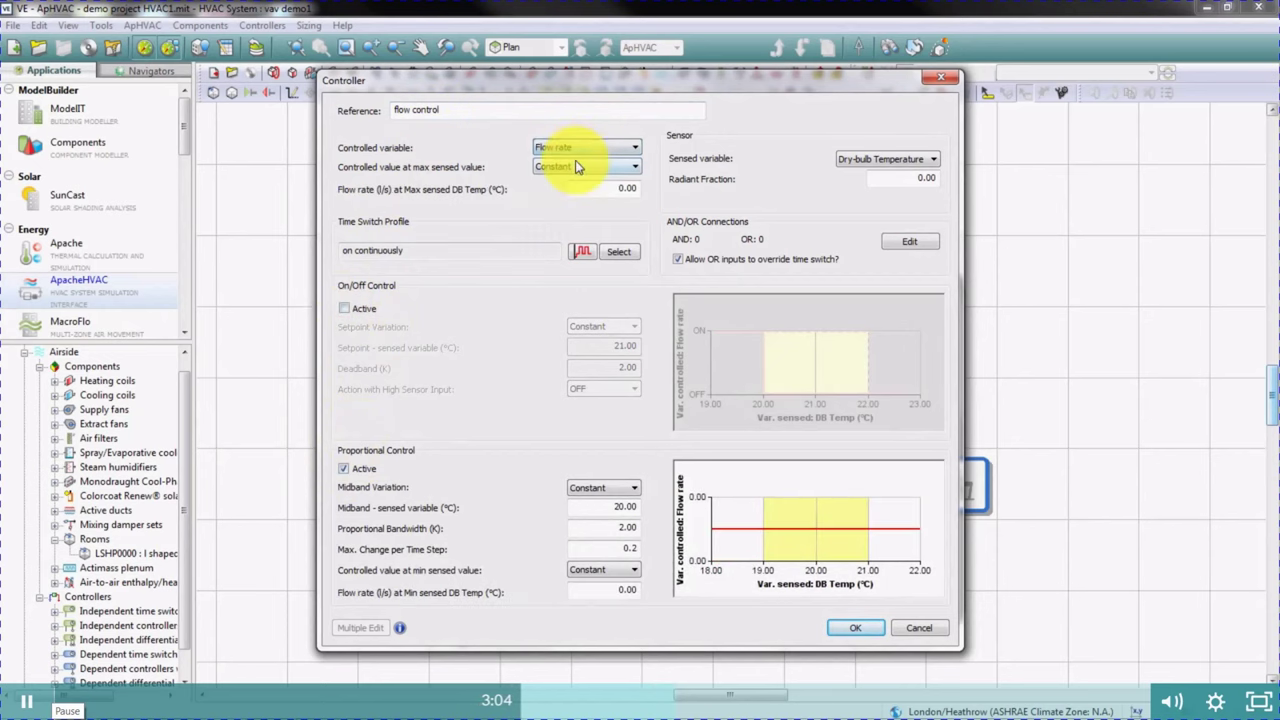
left_click(852, 162)
left_click(852, 164)
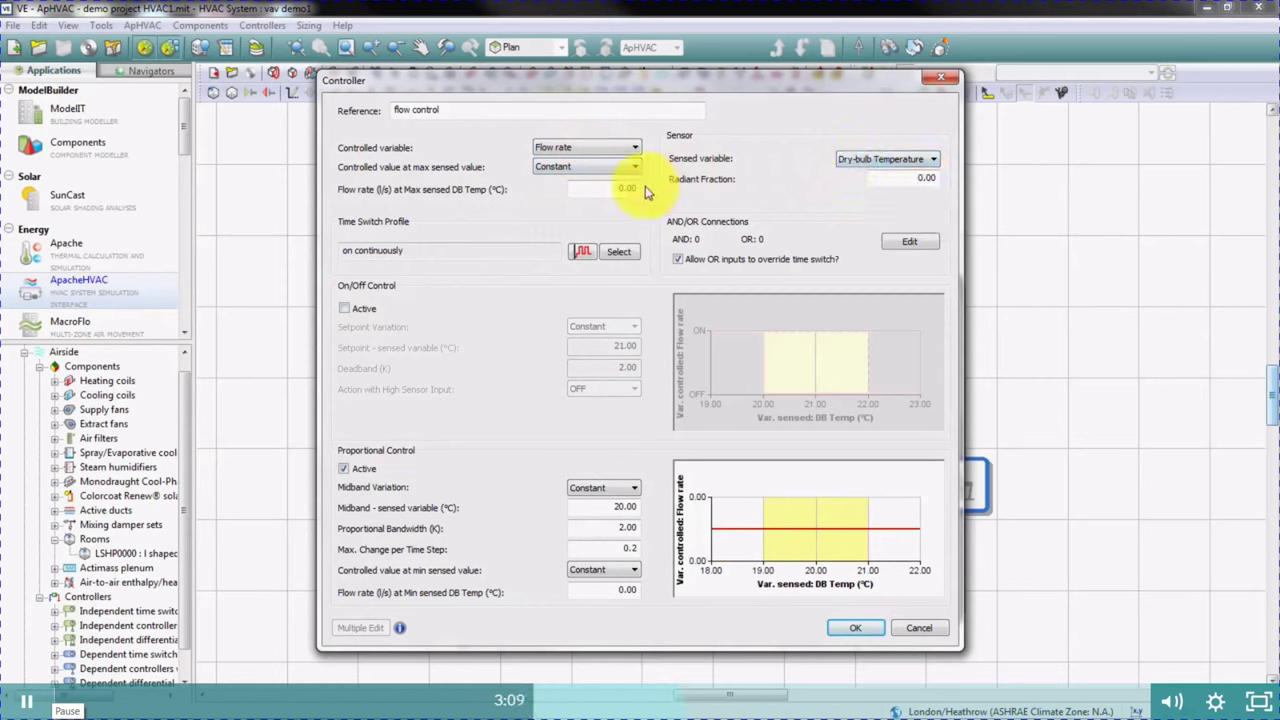
- Assign the 7 - 7 no lunch profile to the flow controller and set its proportional midband to 24 °C
left_click(613, 252)
left_click(385, 302)
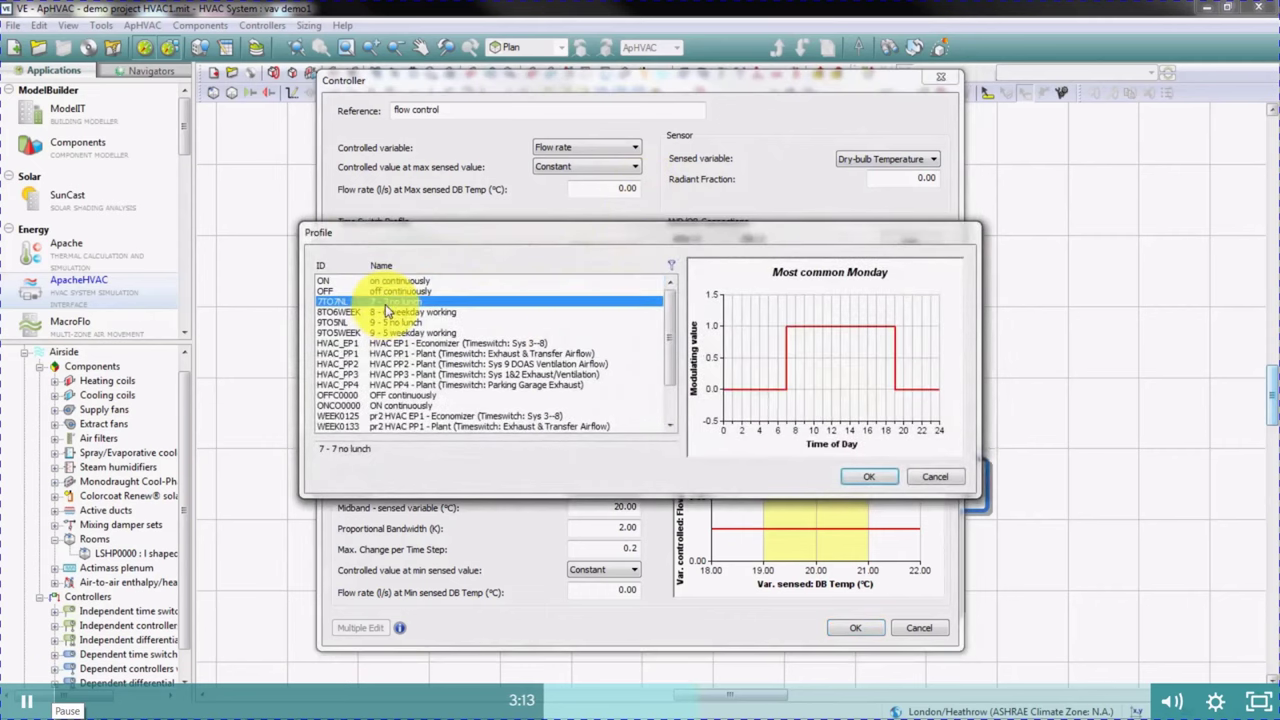
left_click(864, 480)
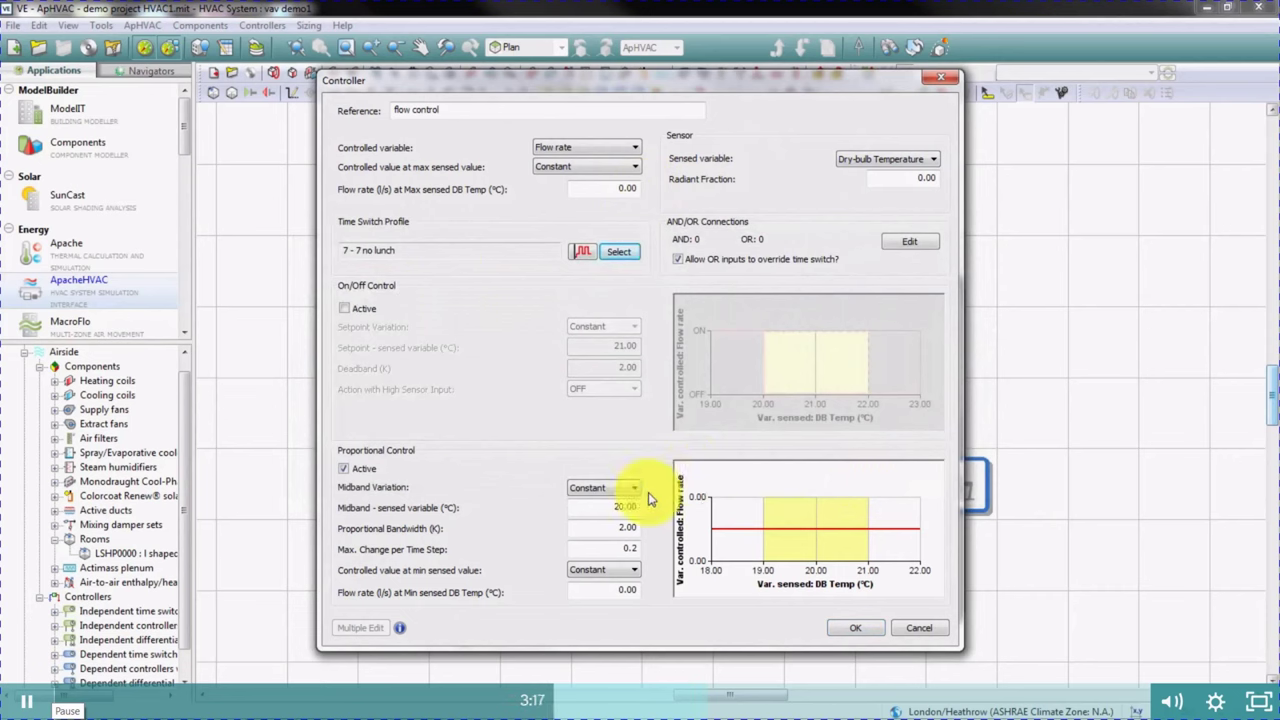
left_click_drag(605, 507, 643, 507)
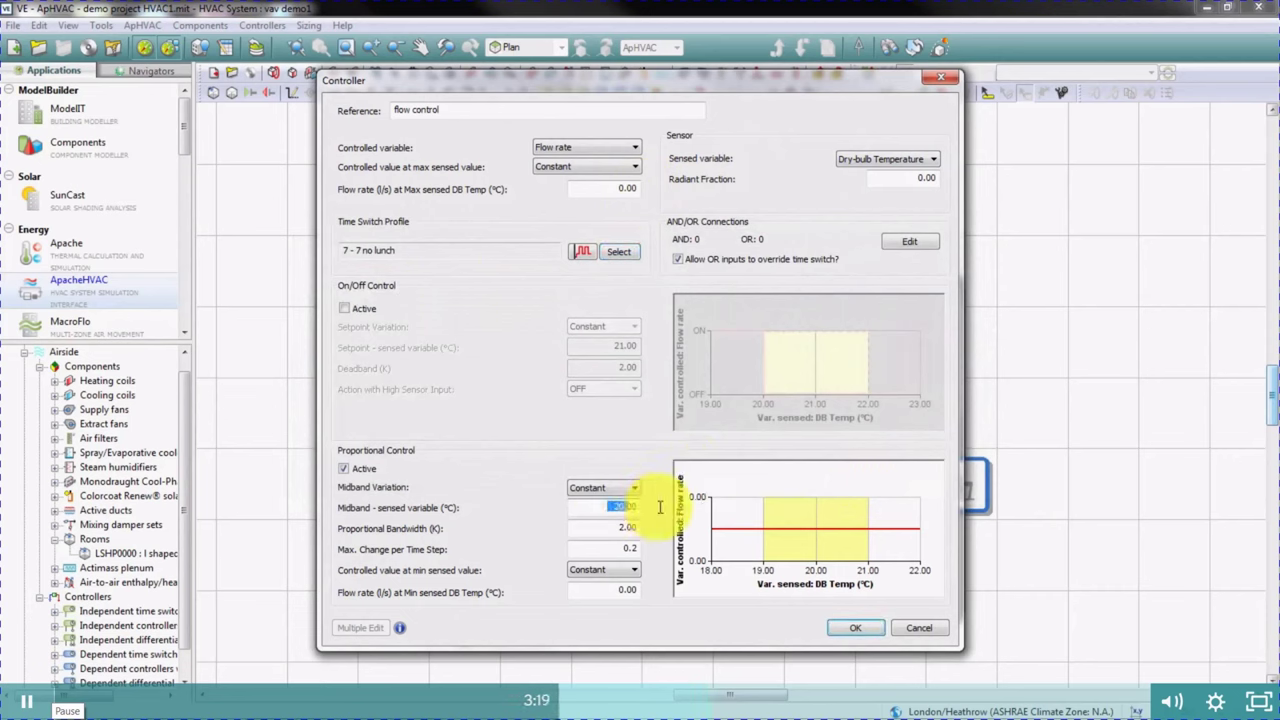
type("24")
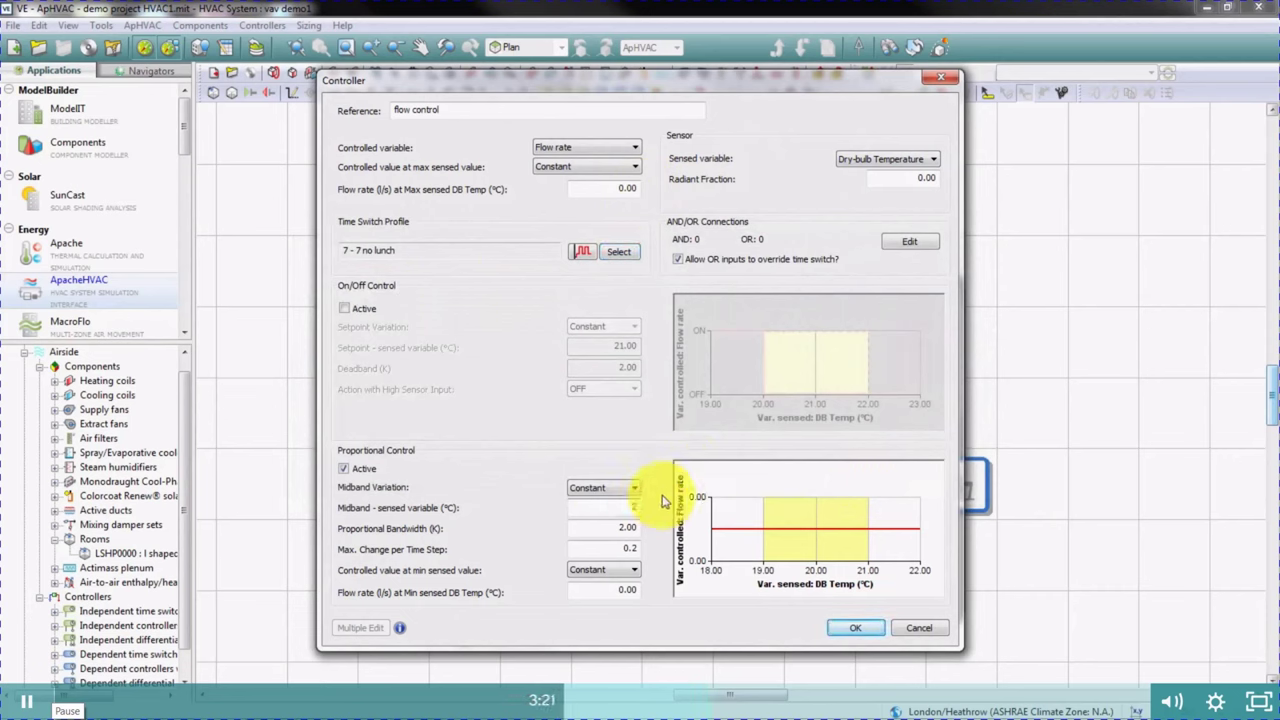
key("Tab")
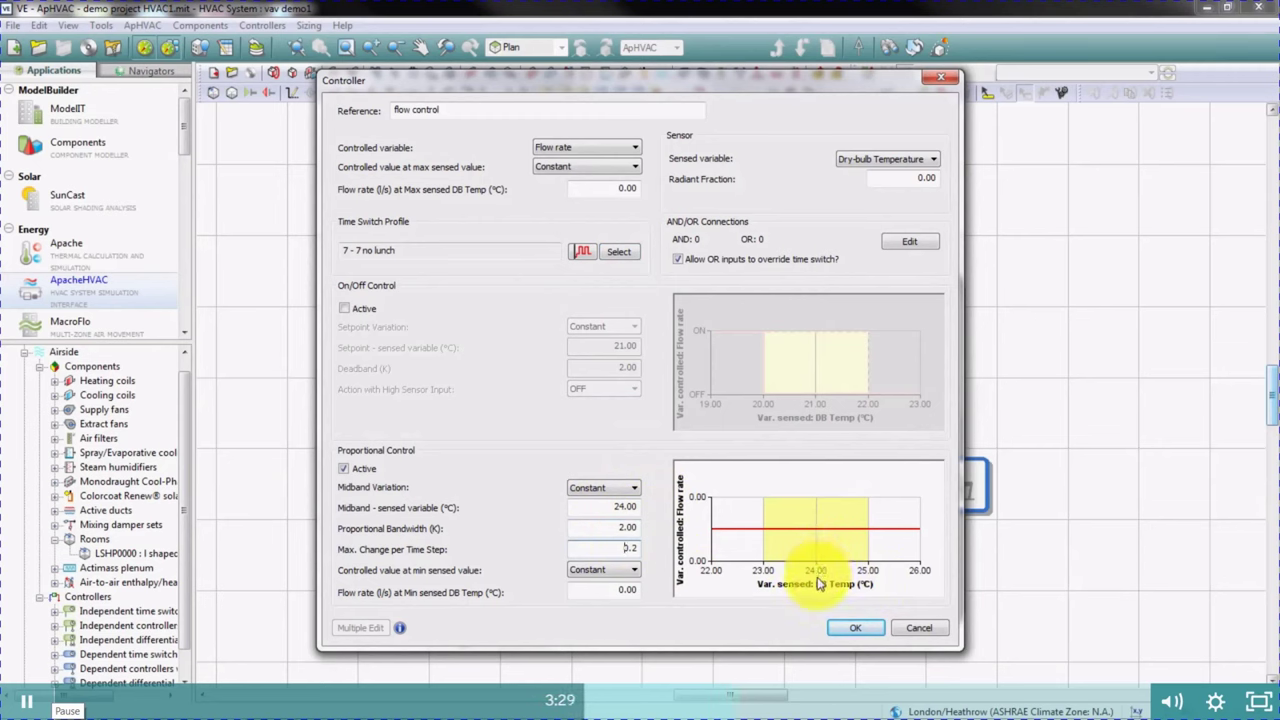
- Set the flow rate at maximum sensed temperature to 2000 l/s and enter the flow rate at minimum sensed temperature
double_click(623, 188)
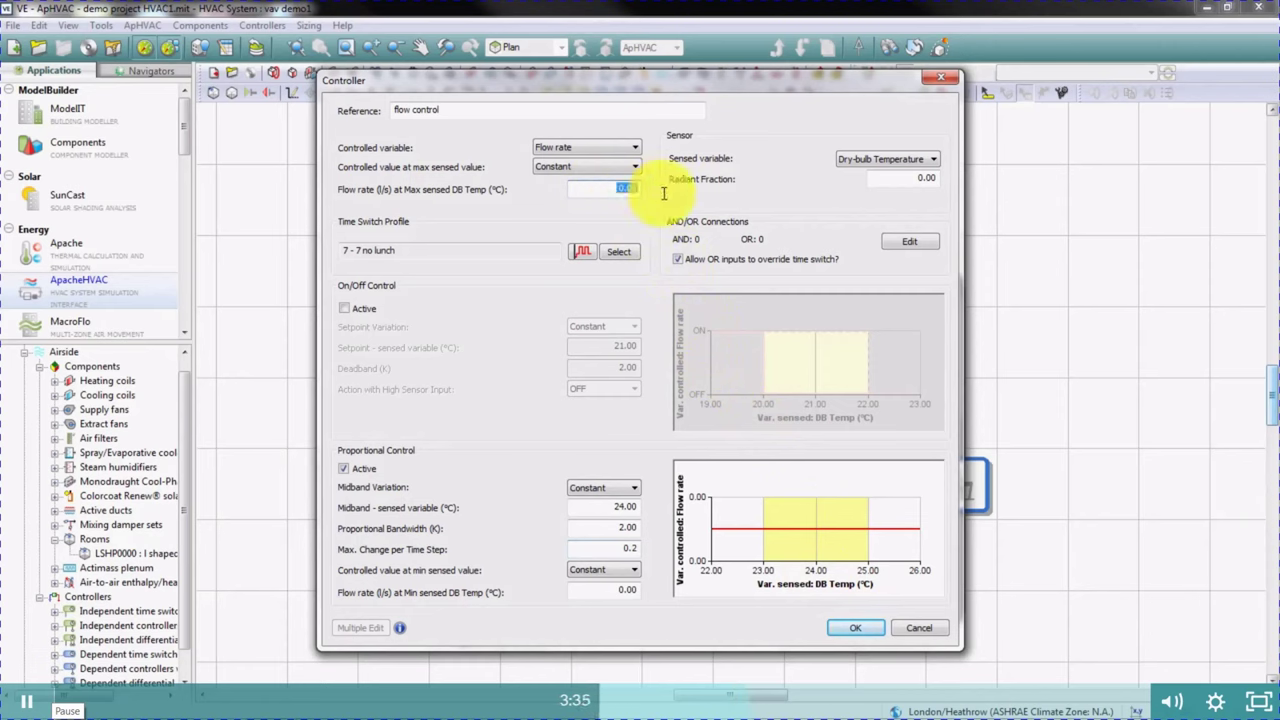
type("2")
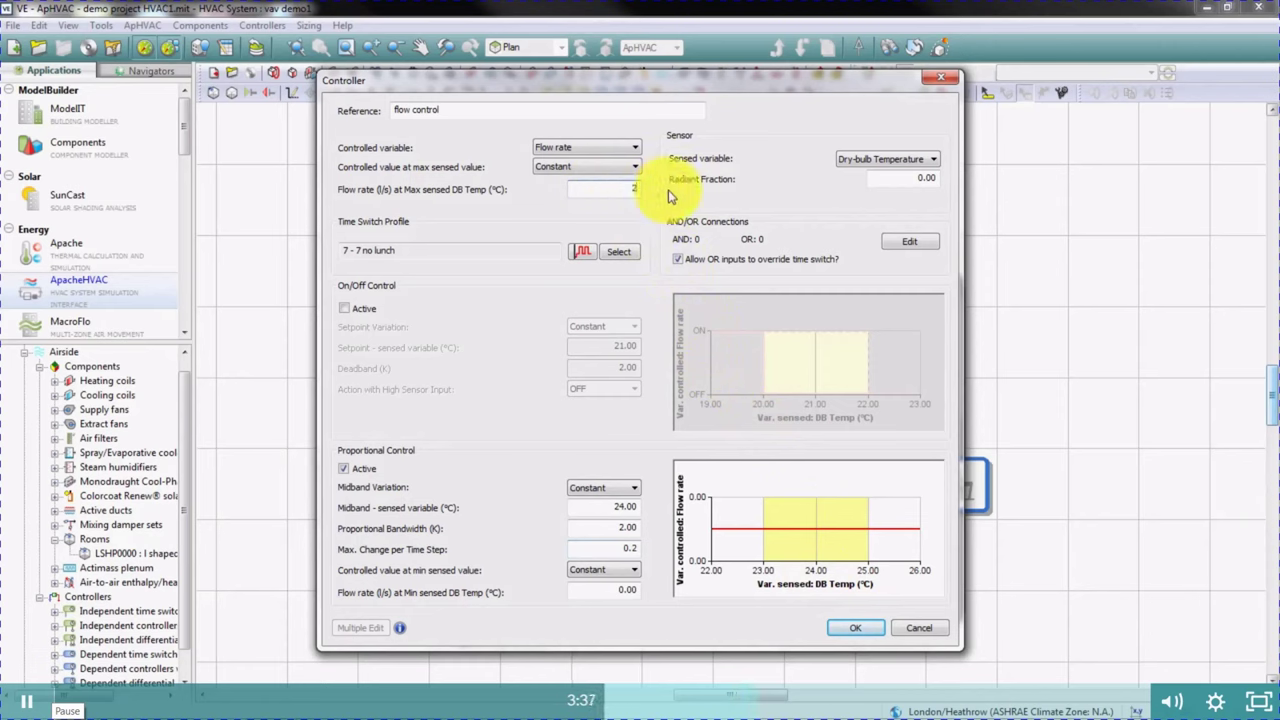
type("000")
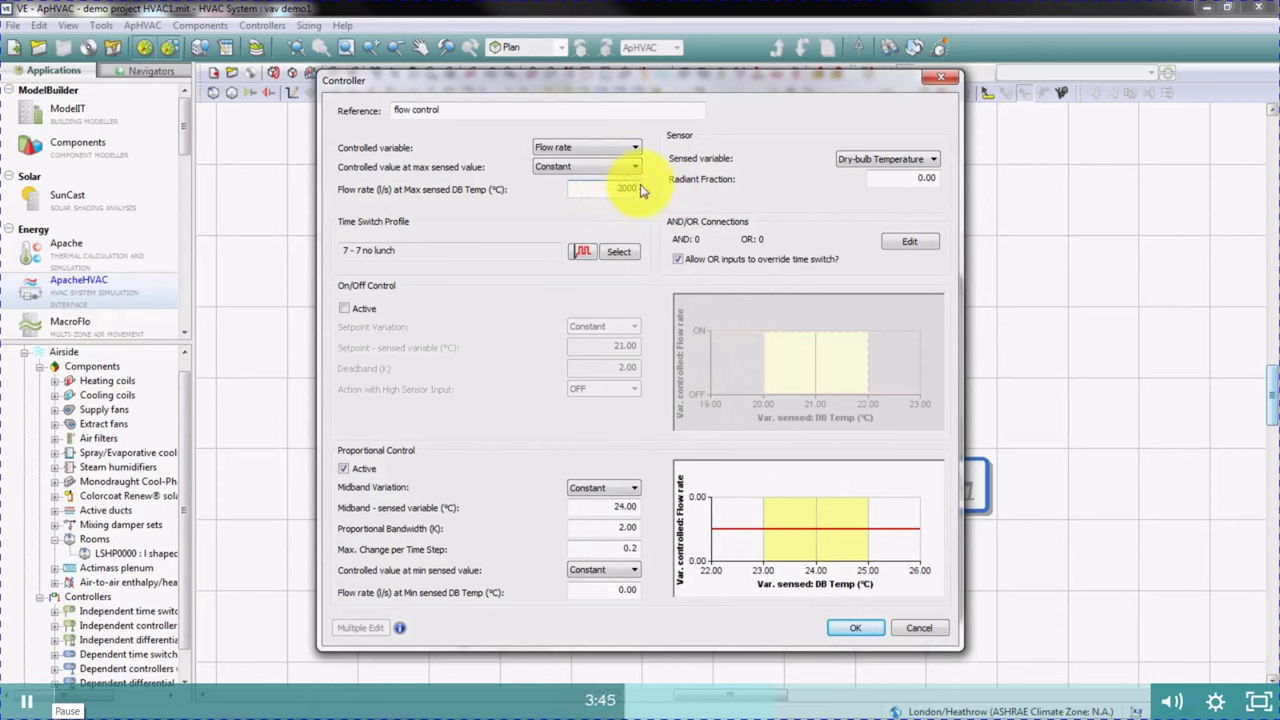
left_click(610, 590)
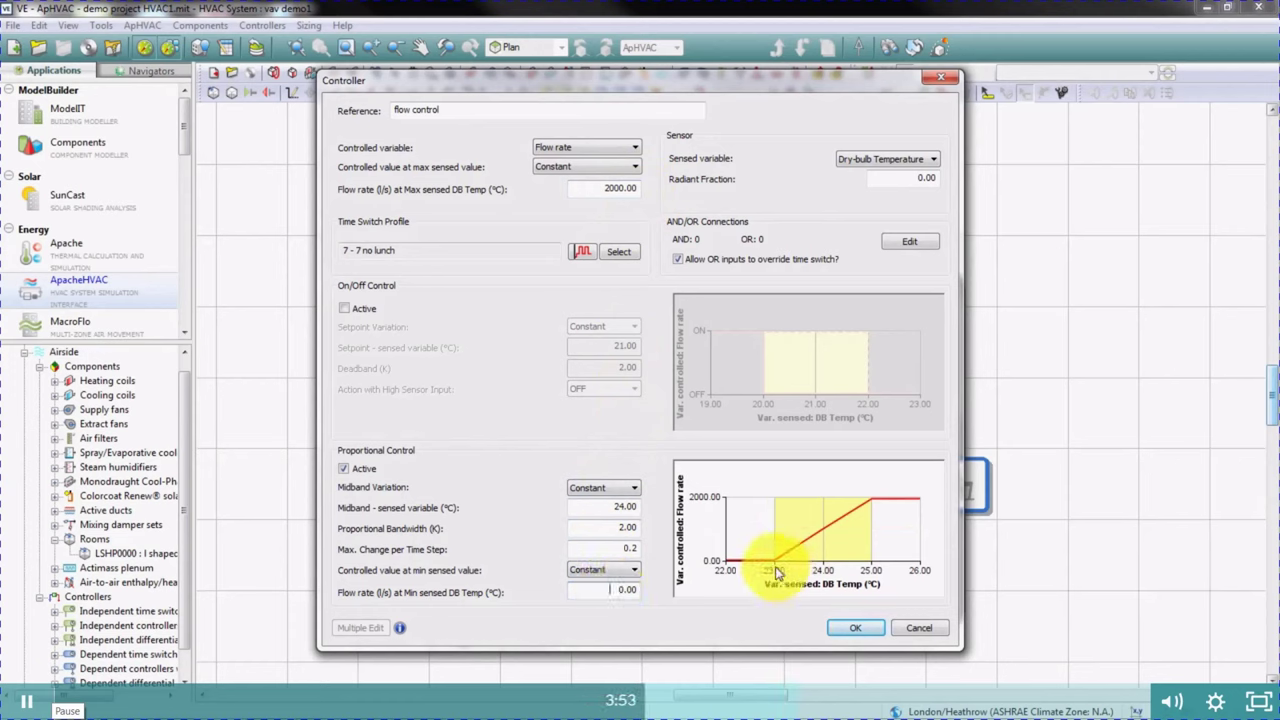
double_click(618, 590)
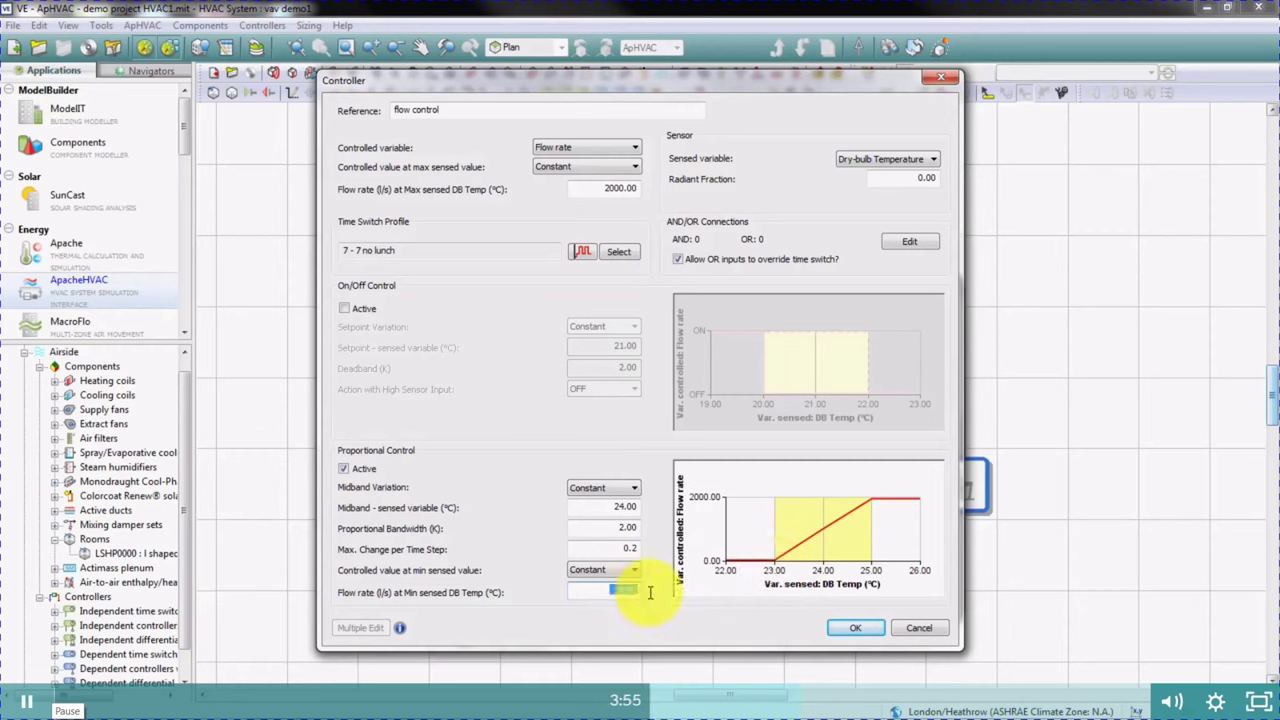
type("4")
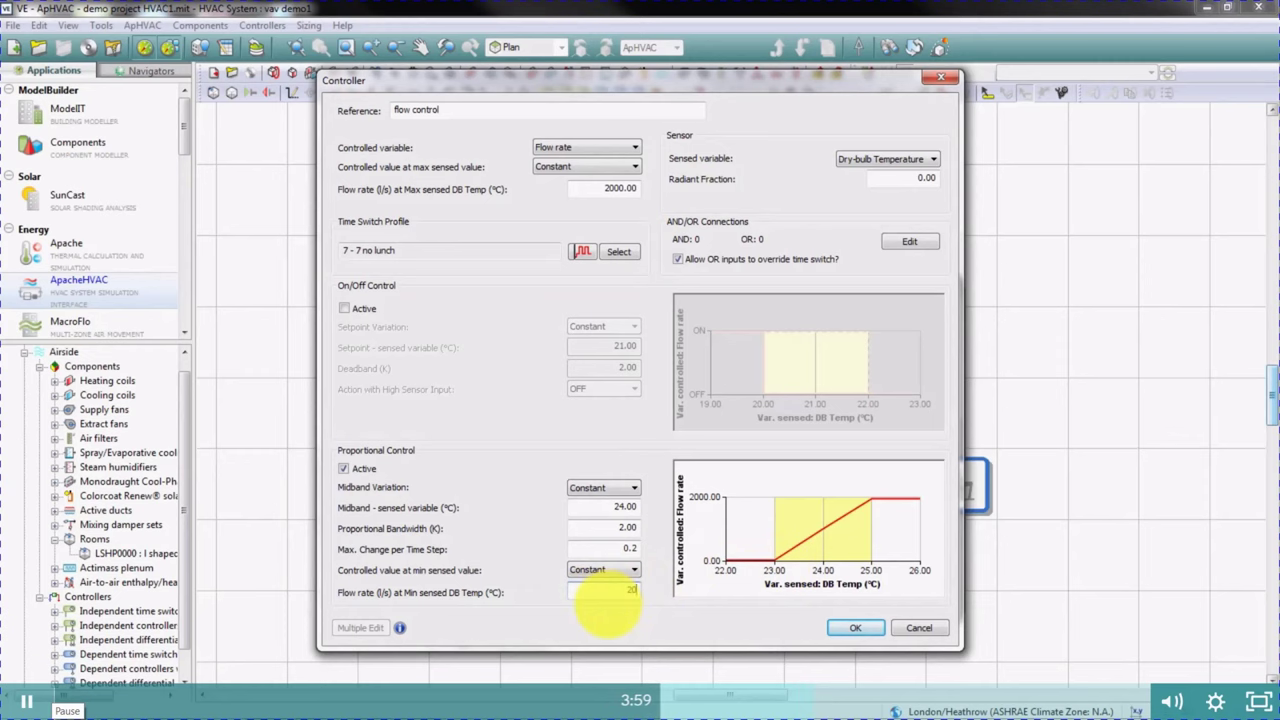
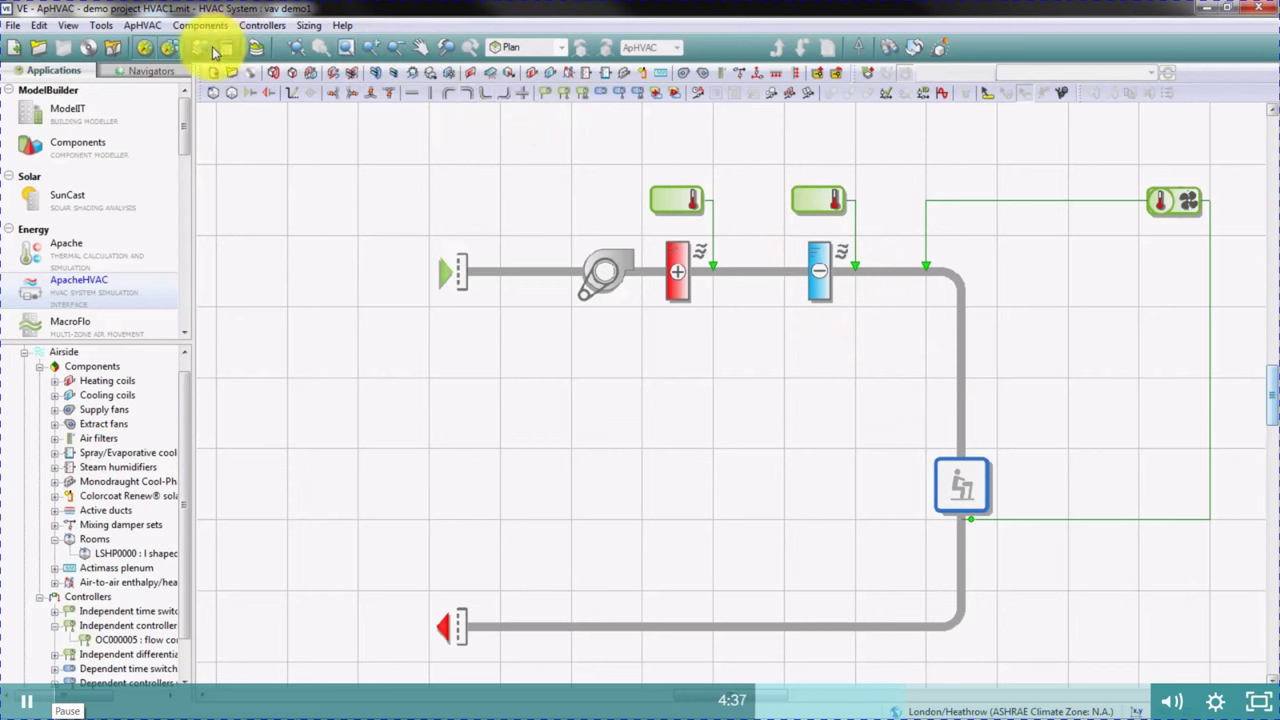
- Open the existing HVAC system file cav demo1.asp
left_click(142, 25)
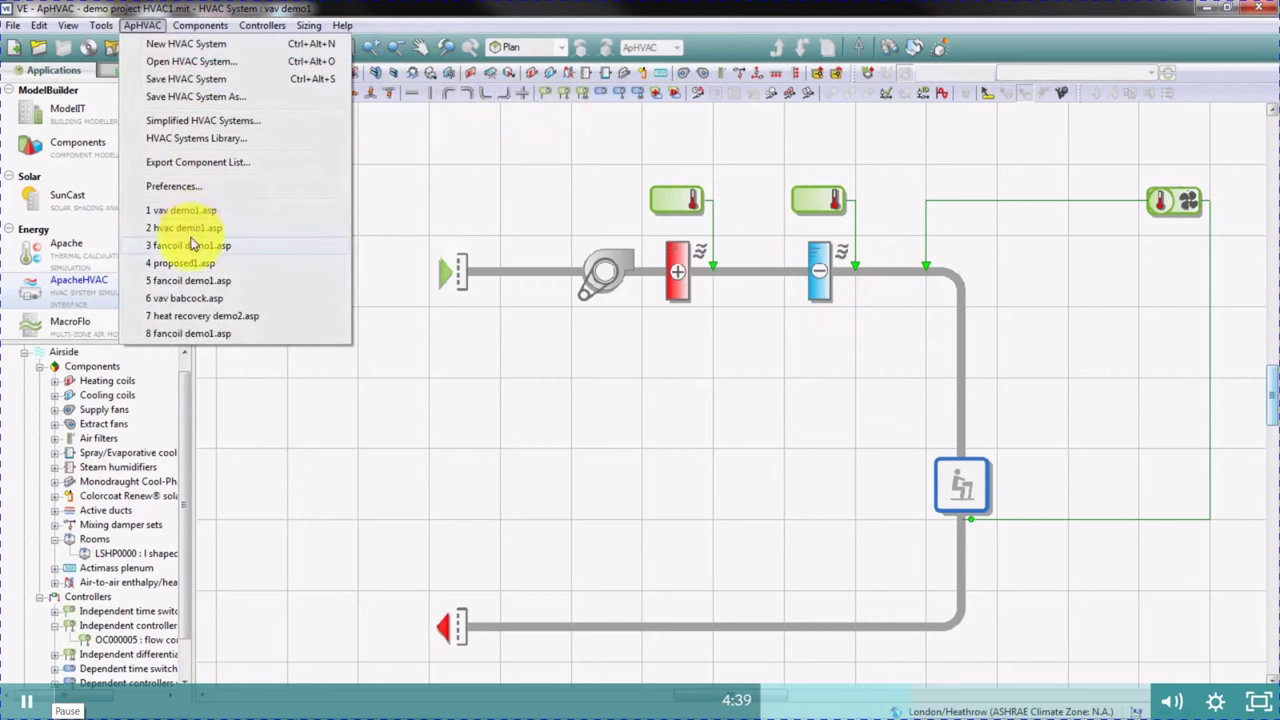
left_click(172, 61)
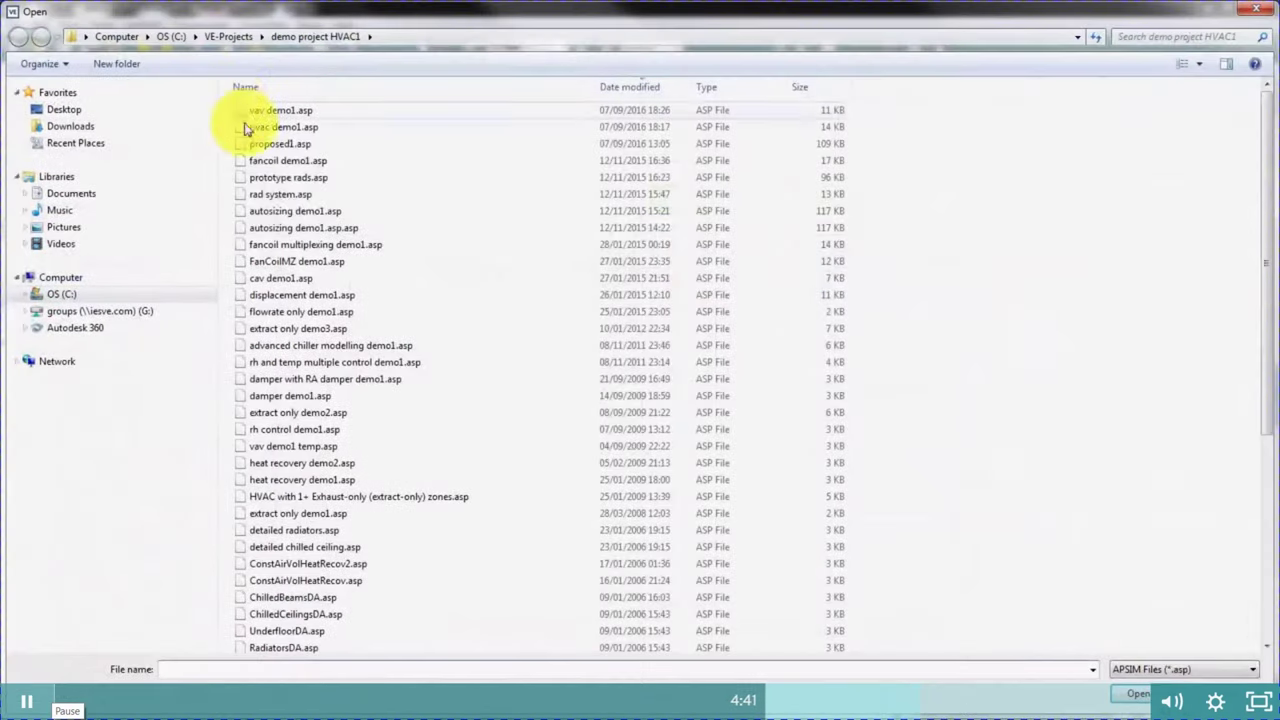
left_click(296, 280)
double_click(296, 278)
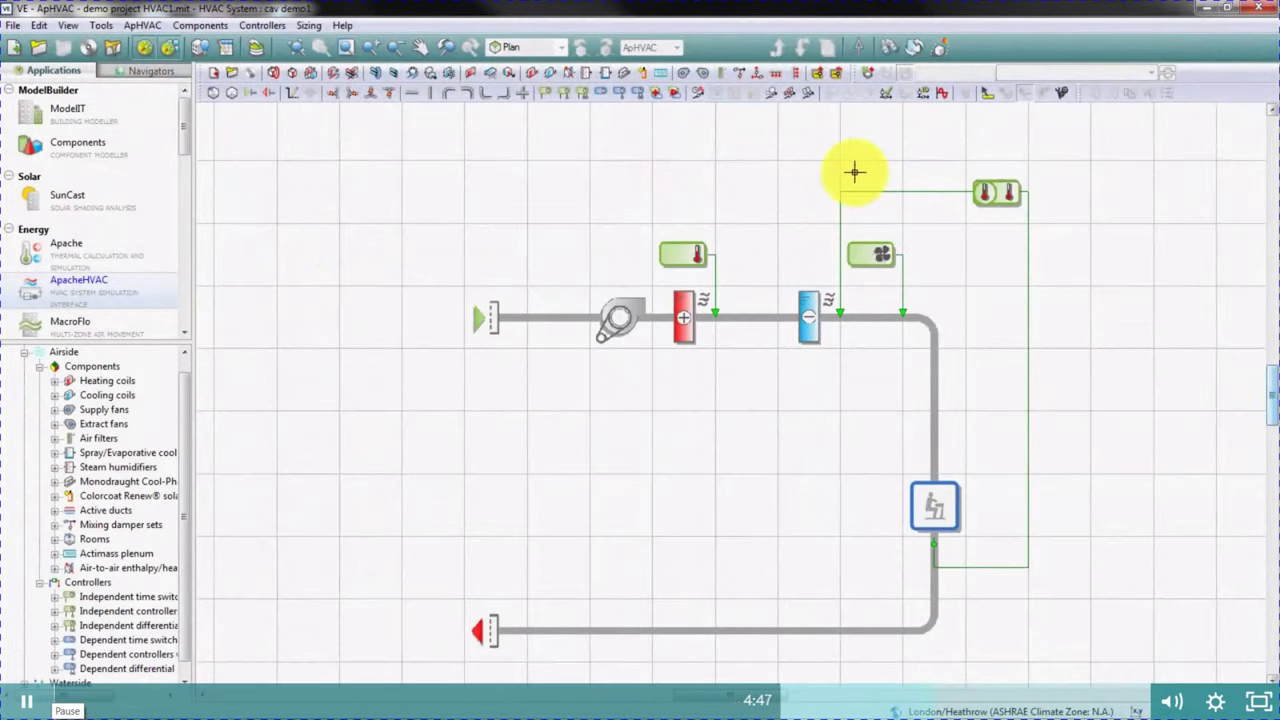
- Review the room-sensed cooling coil controller's proportional settings, including its supply temperatures at maximum and minimum sensed temperature
left_click(999, 195)
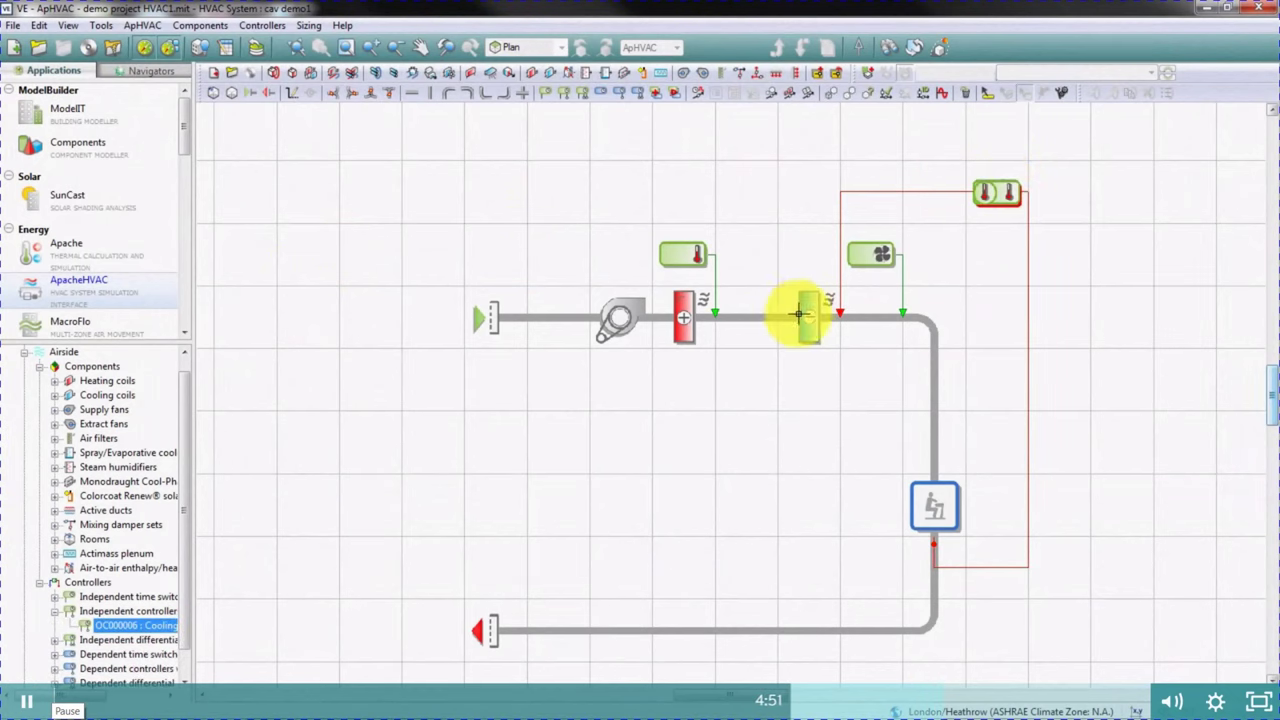
double_click(997, 194)
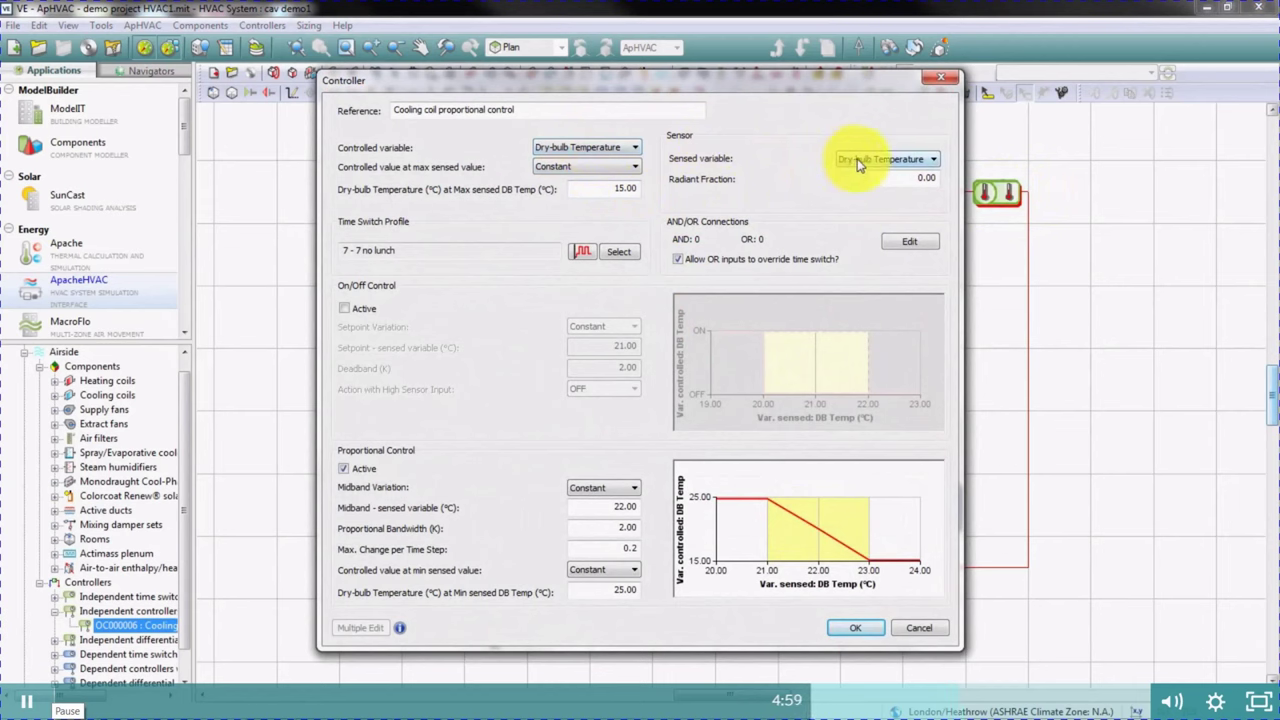
double_click(610, 188)
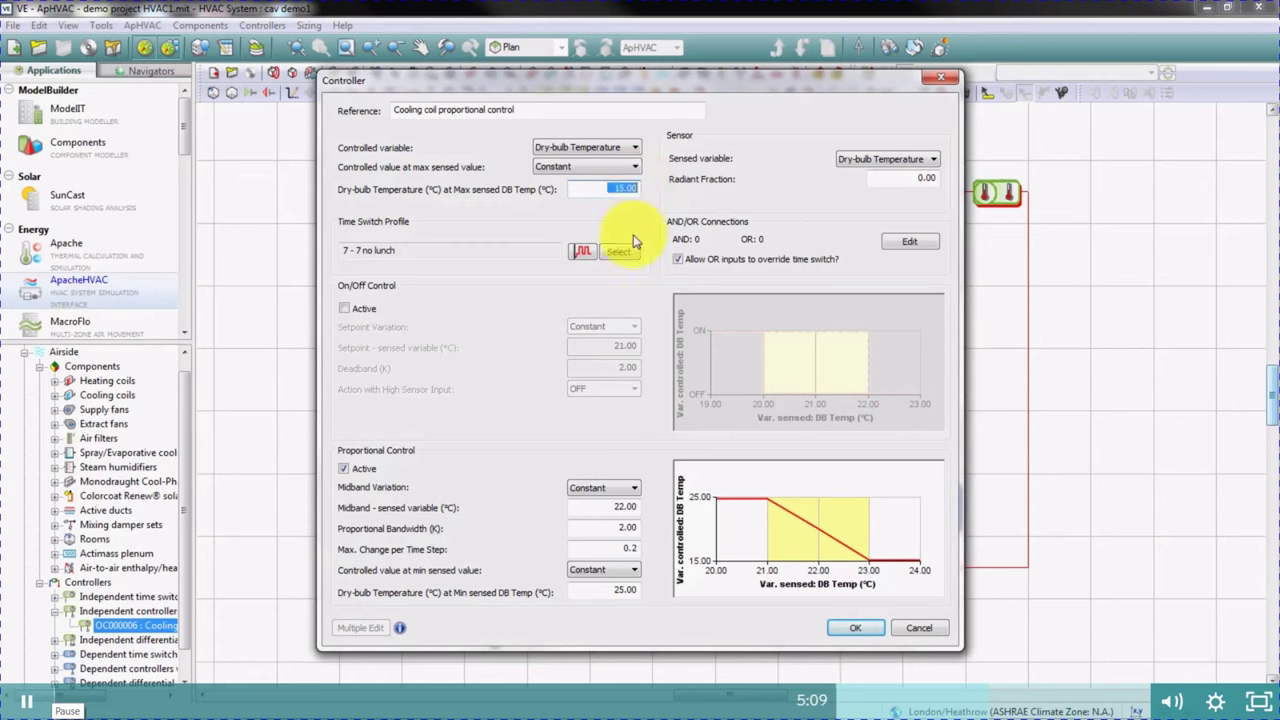
left_click(780, 566)
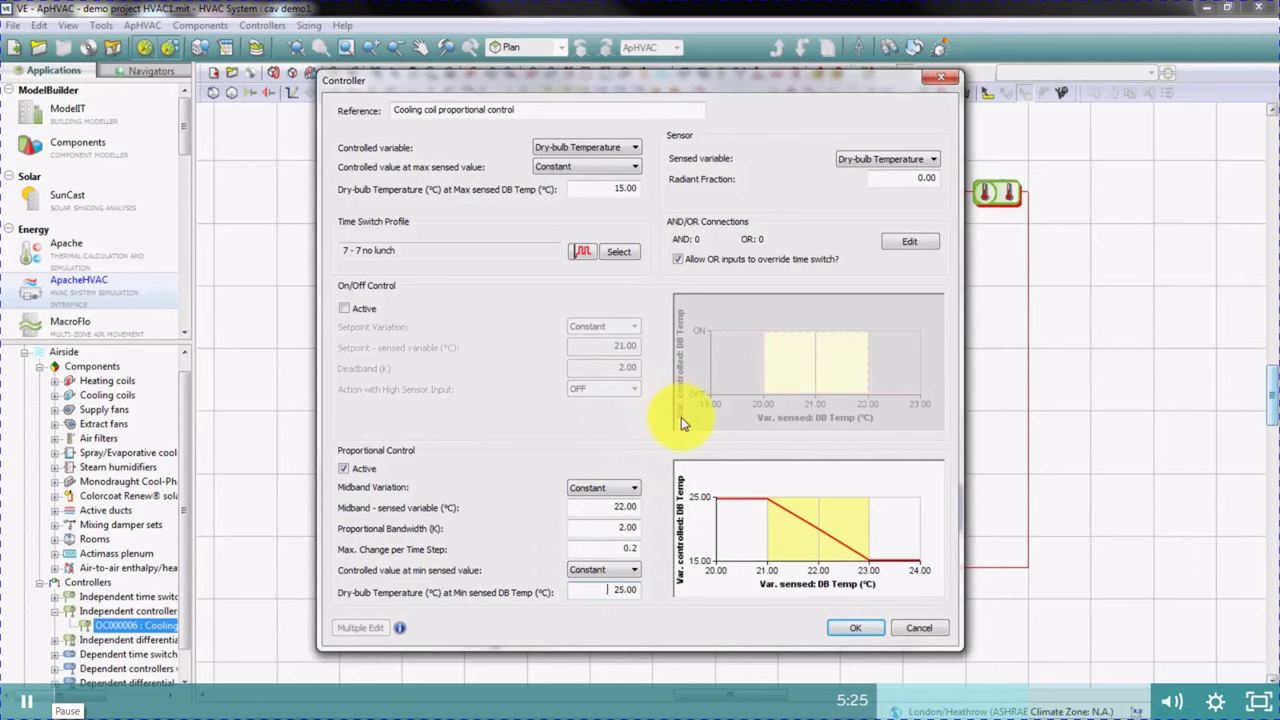
left_click(848, 627)
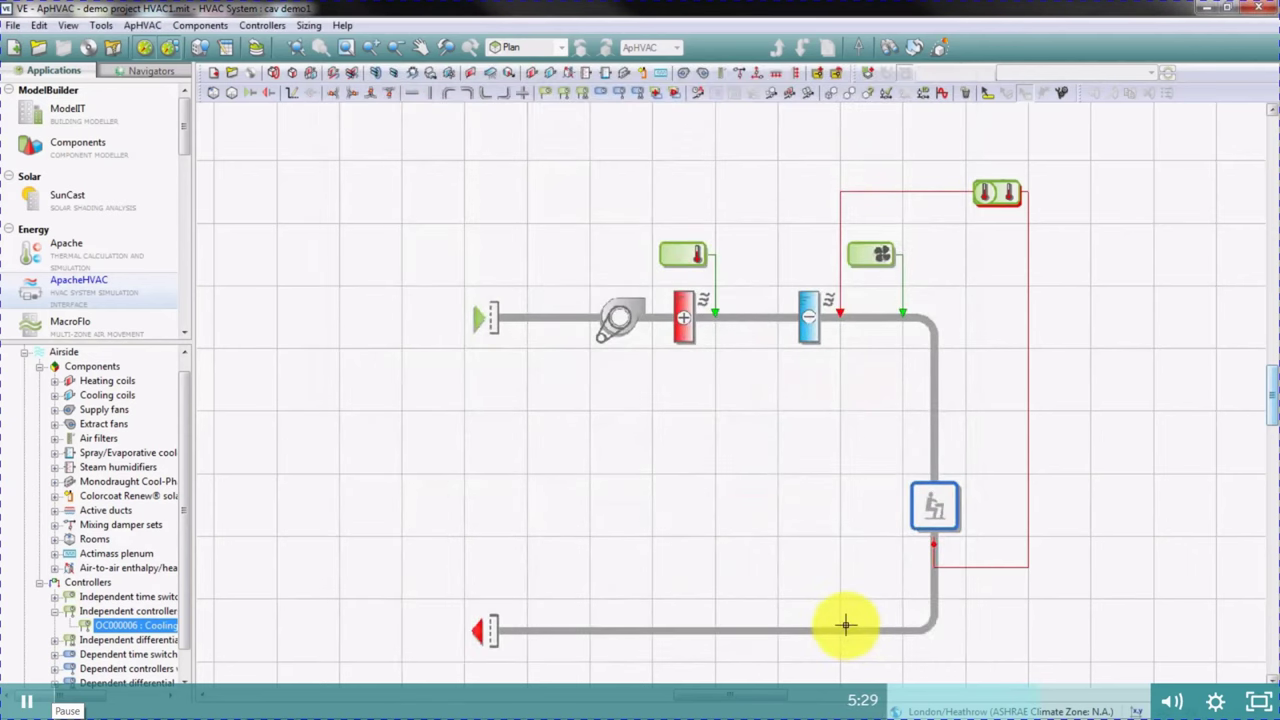
- Save the changes to the cav demo1 system and open the fancoil demo1 system
left_click(140, 26)
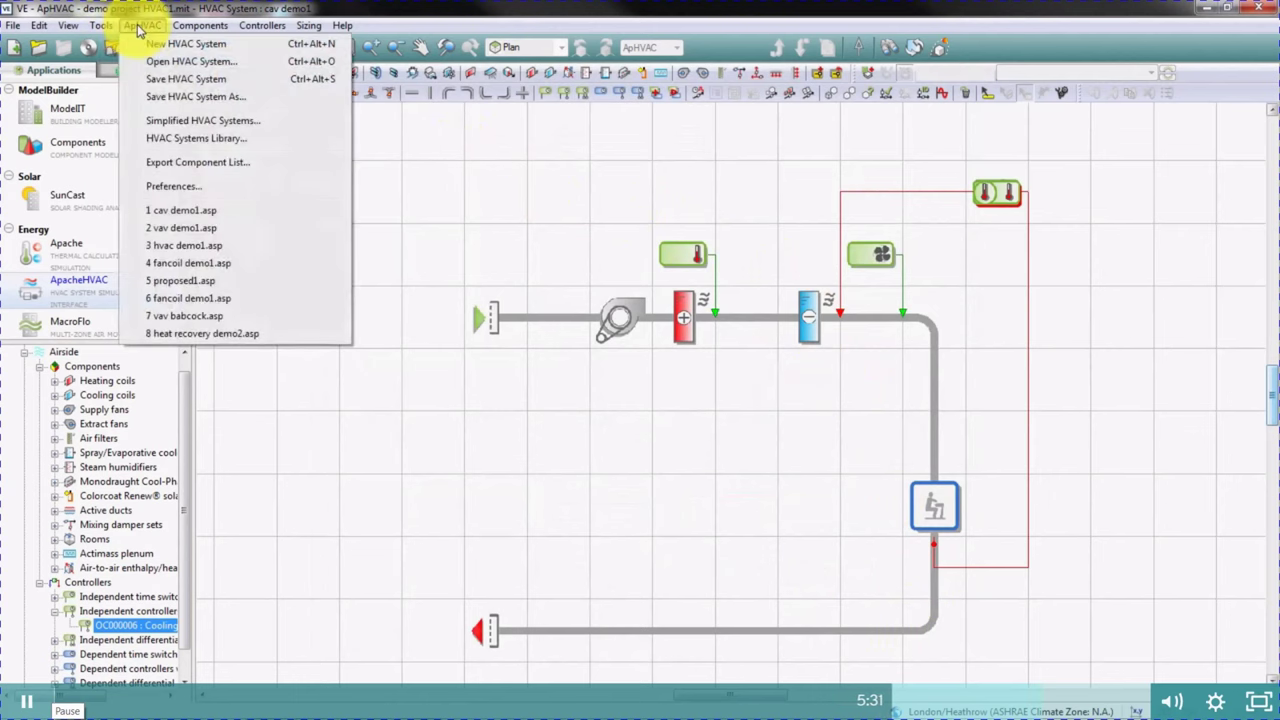
left_click(182, 61)
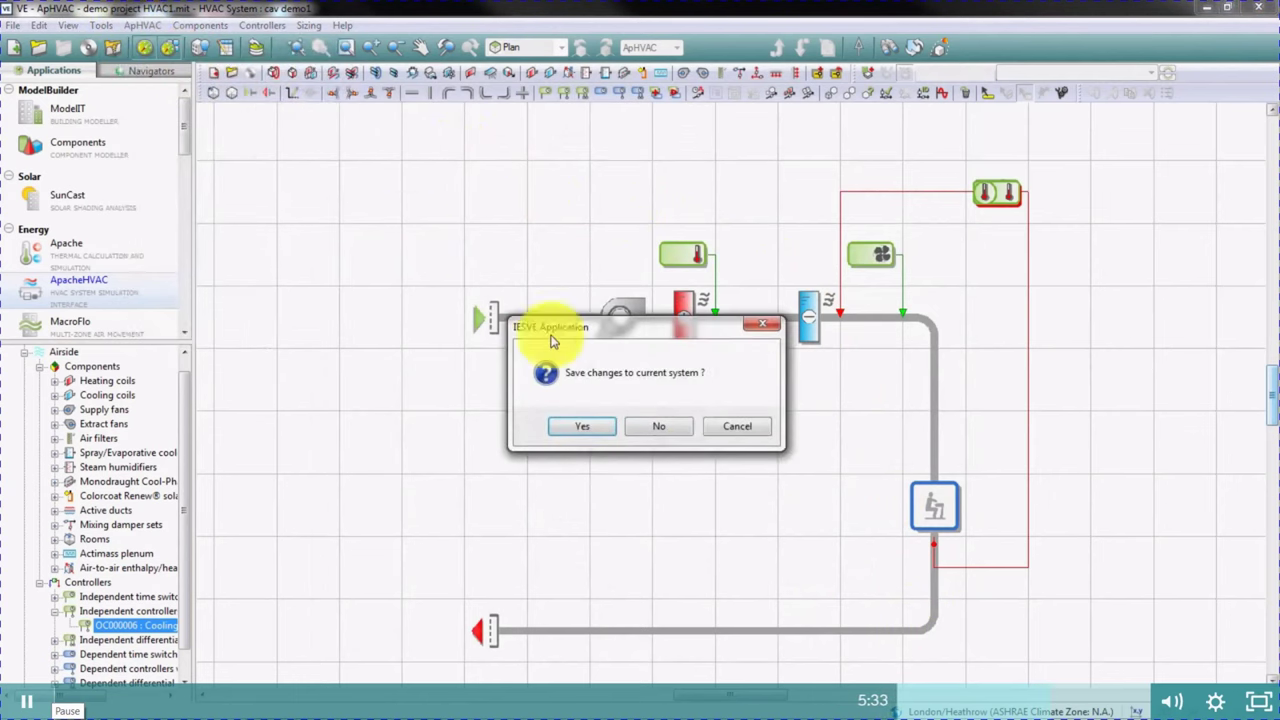
left_click(584, 427)
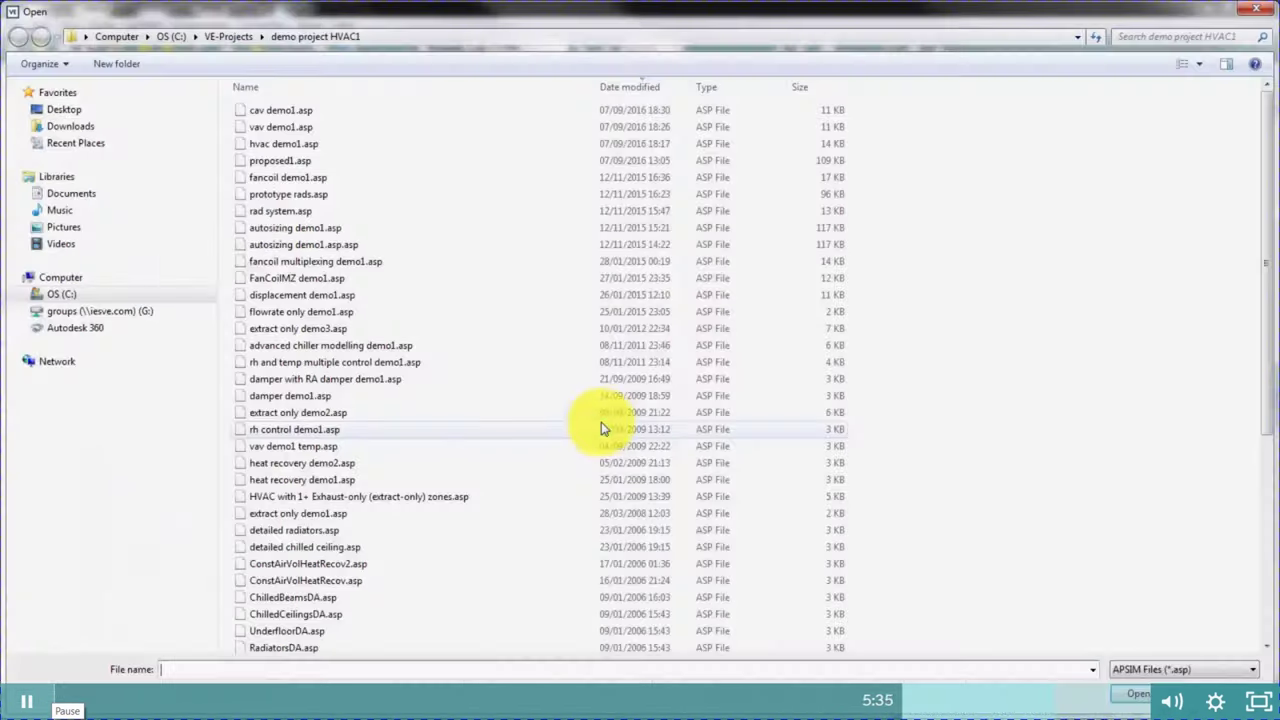
double_click(272, 295)
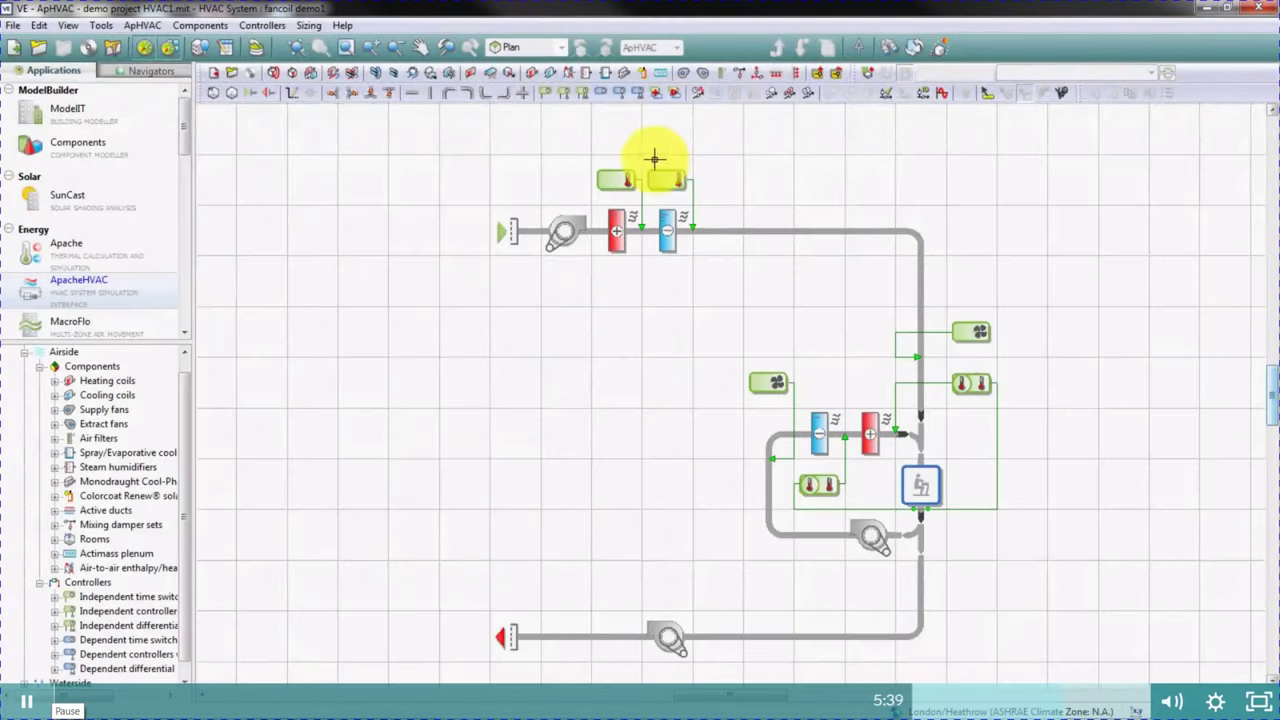
- Highlight the fresh air flow controller, the fan-coil coils and their two temperature controllers to trace their control and sensor connections
left_click(957, 335)
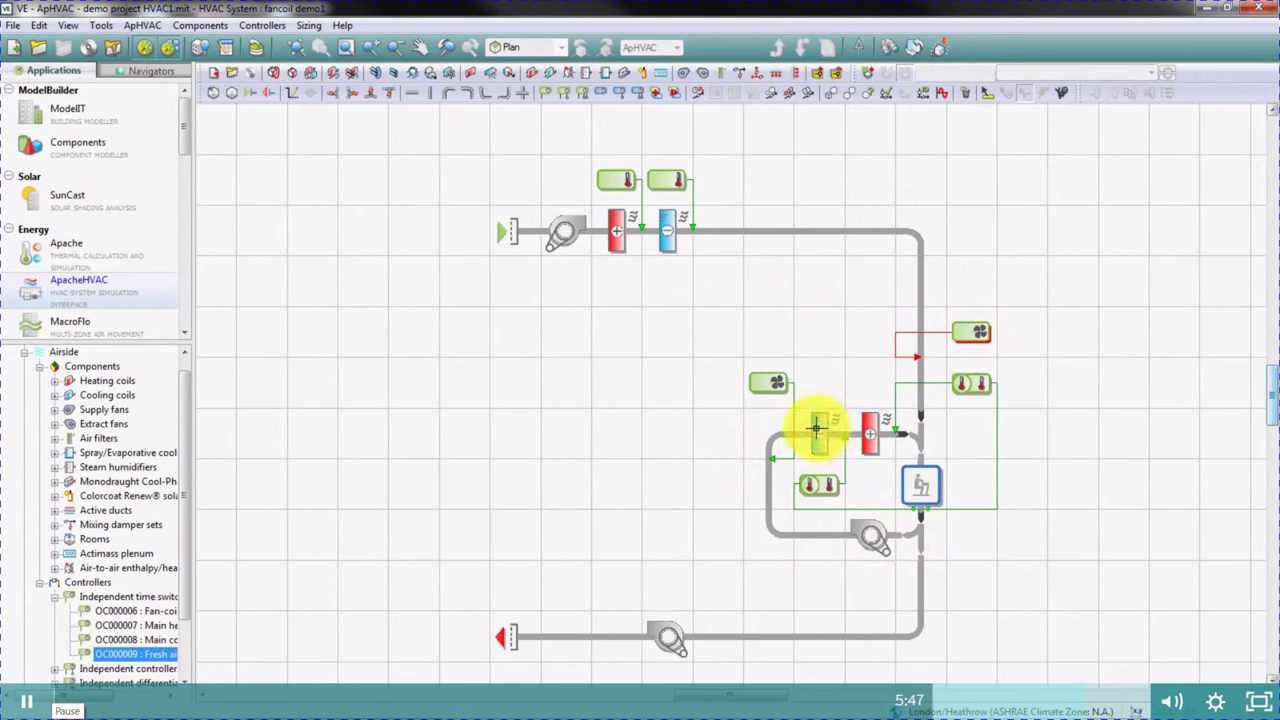
left_click(866, 428)
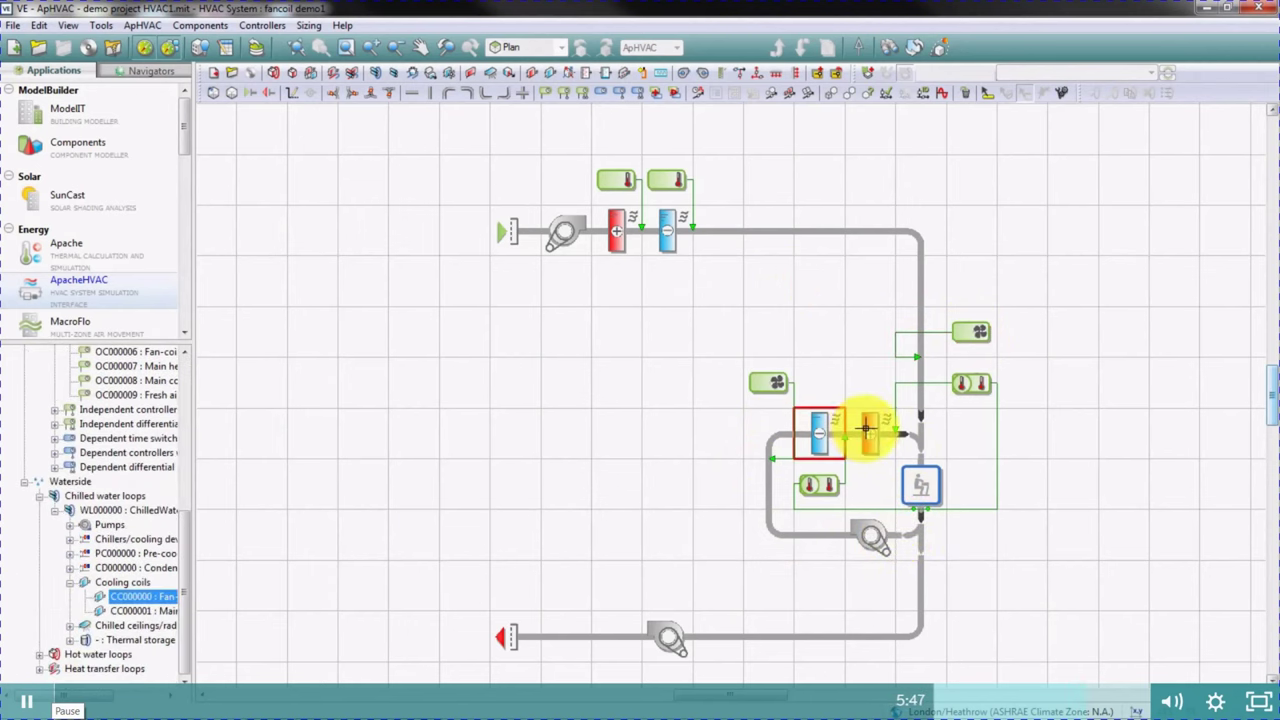
left_click(820, 487)
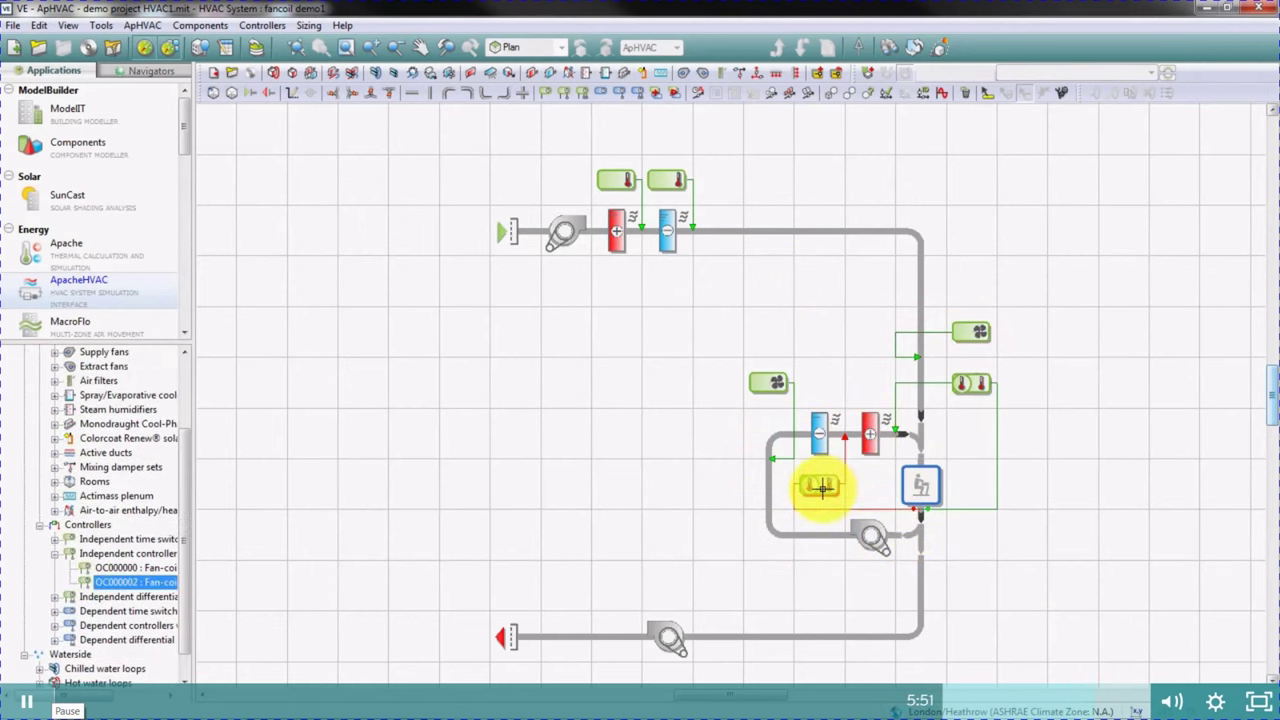
left_click(976, 386)
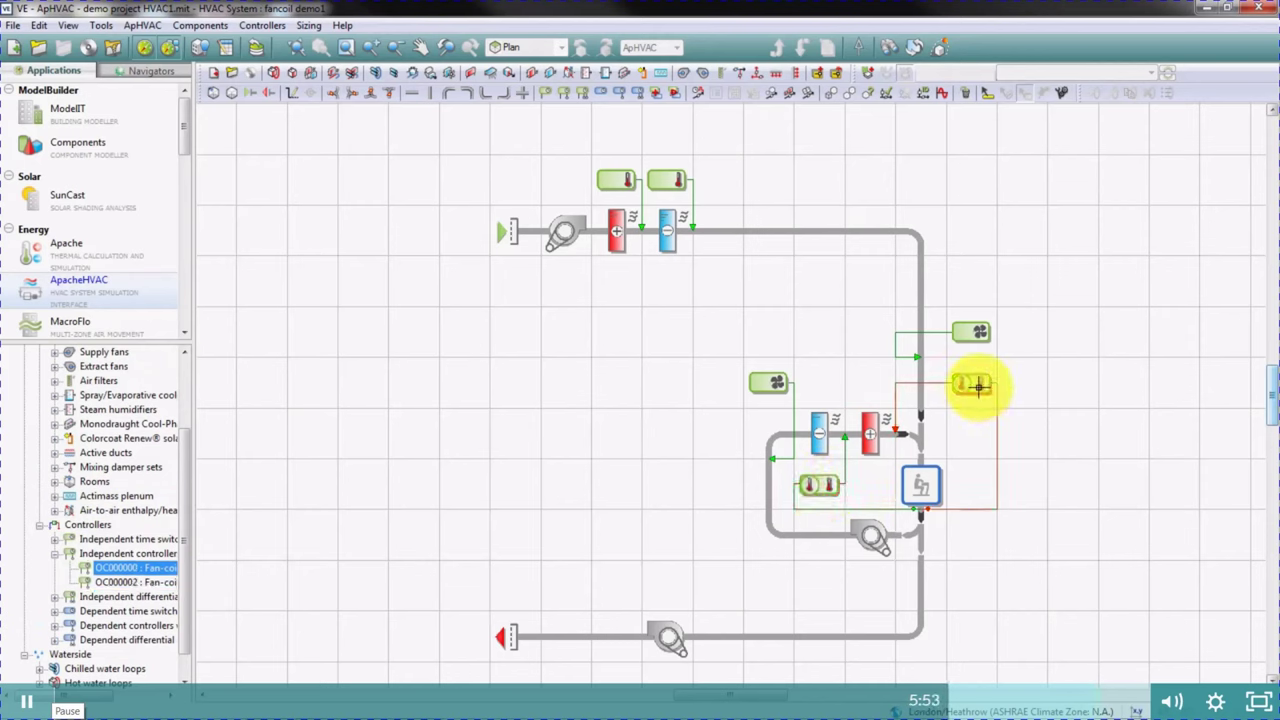
left_click(823, 487)
left_click(973, 385)
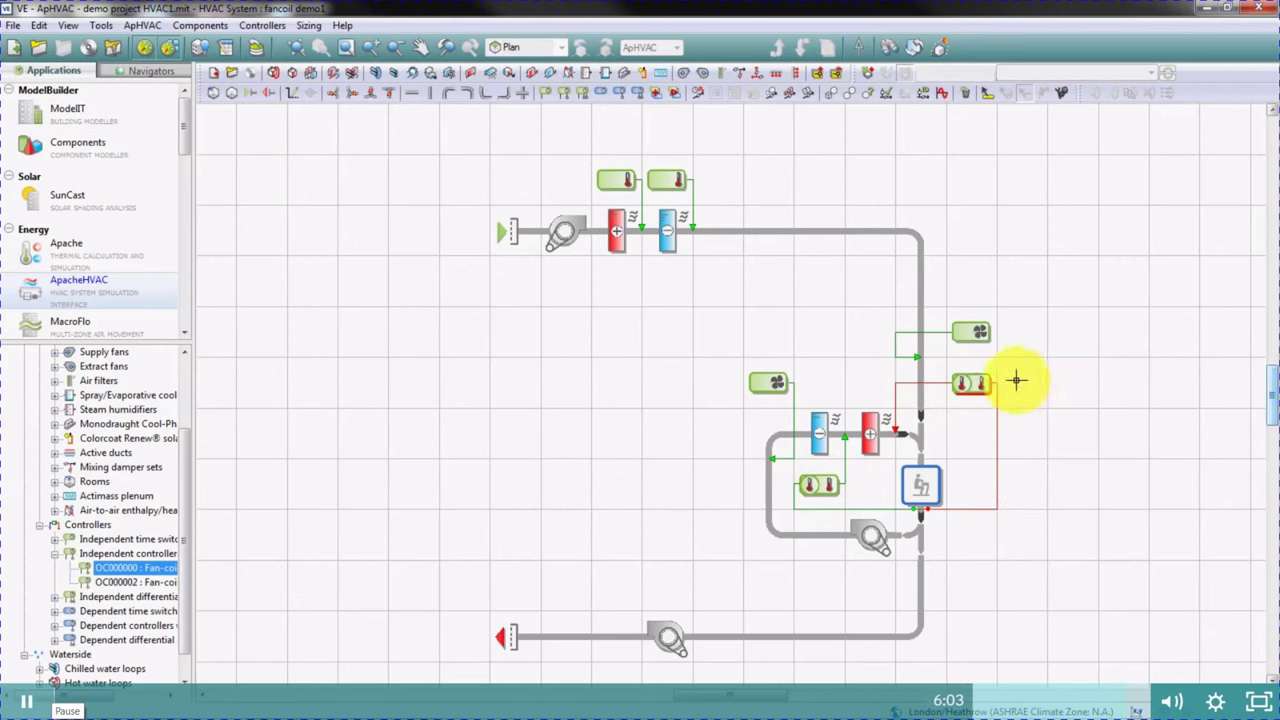
- Review the fan-coil heater control's proportional settings, including its dry-bulb temperature at minimum sensed temperature
double_click(973, 384)
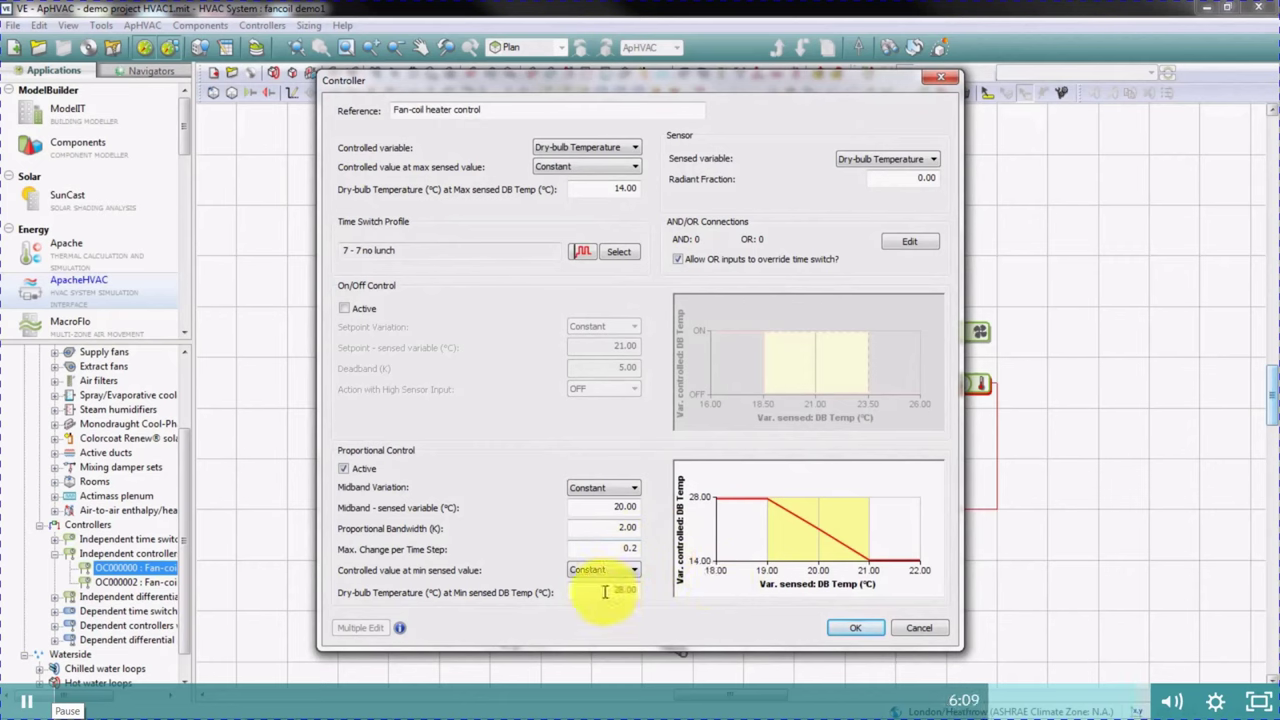
left_click_drag(606, 591, 660, 592)
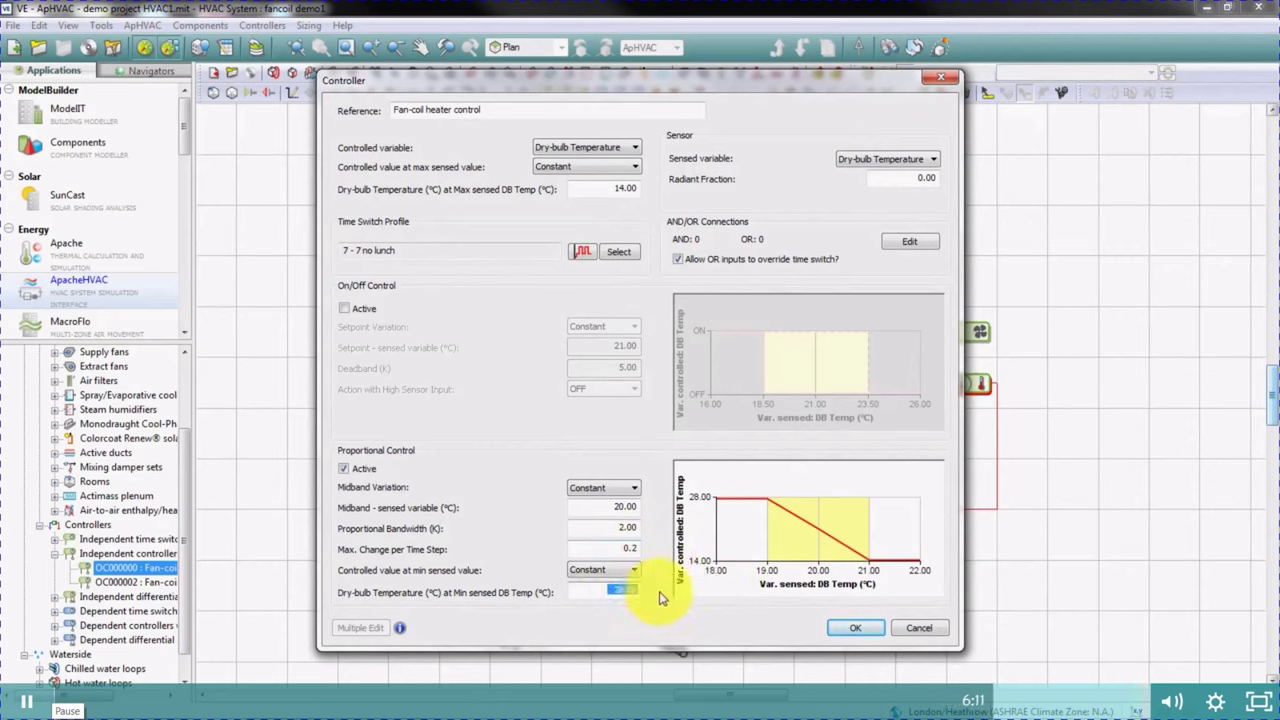
left_click(604, 591)
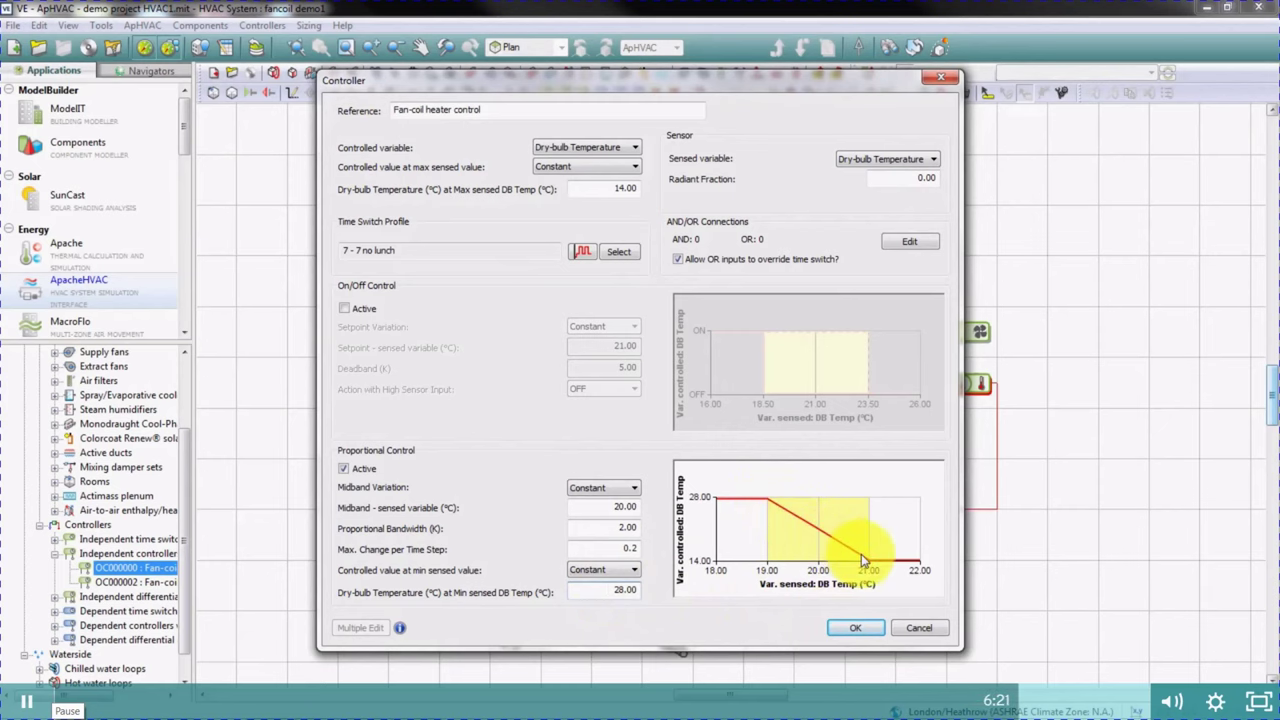
key("Return")
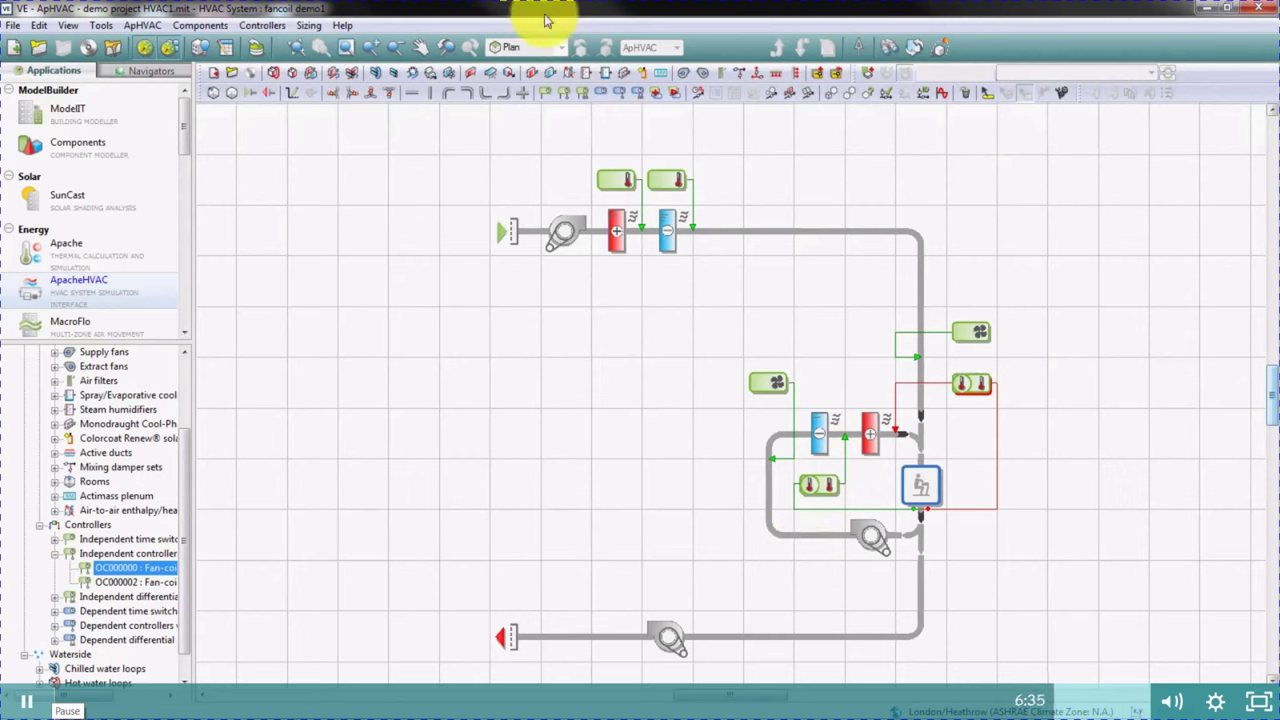
- Check the room component's assigned room and trial-select the fan-coil section with its controllers
left_click(652, 93)
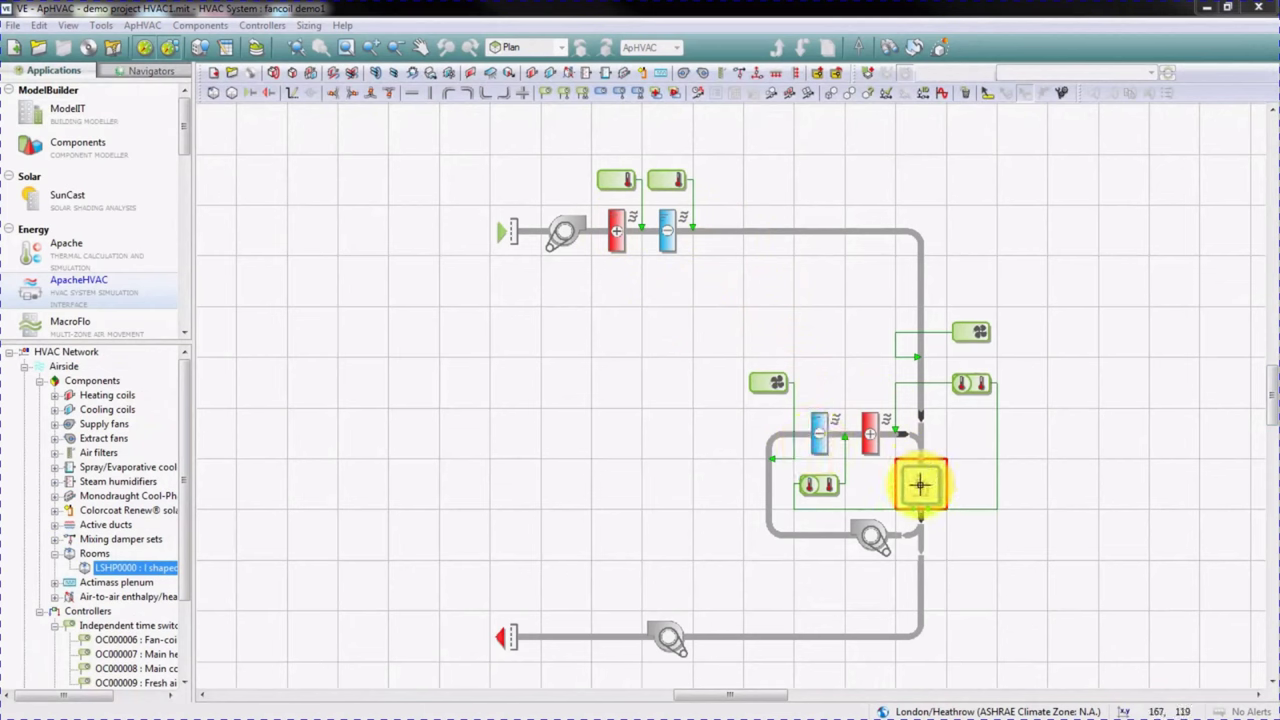
double_click(920, 485)
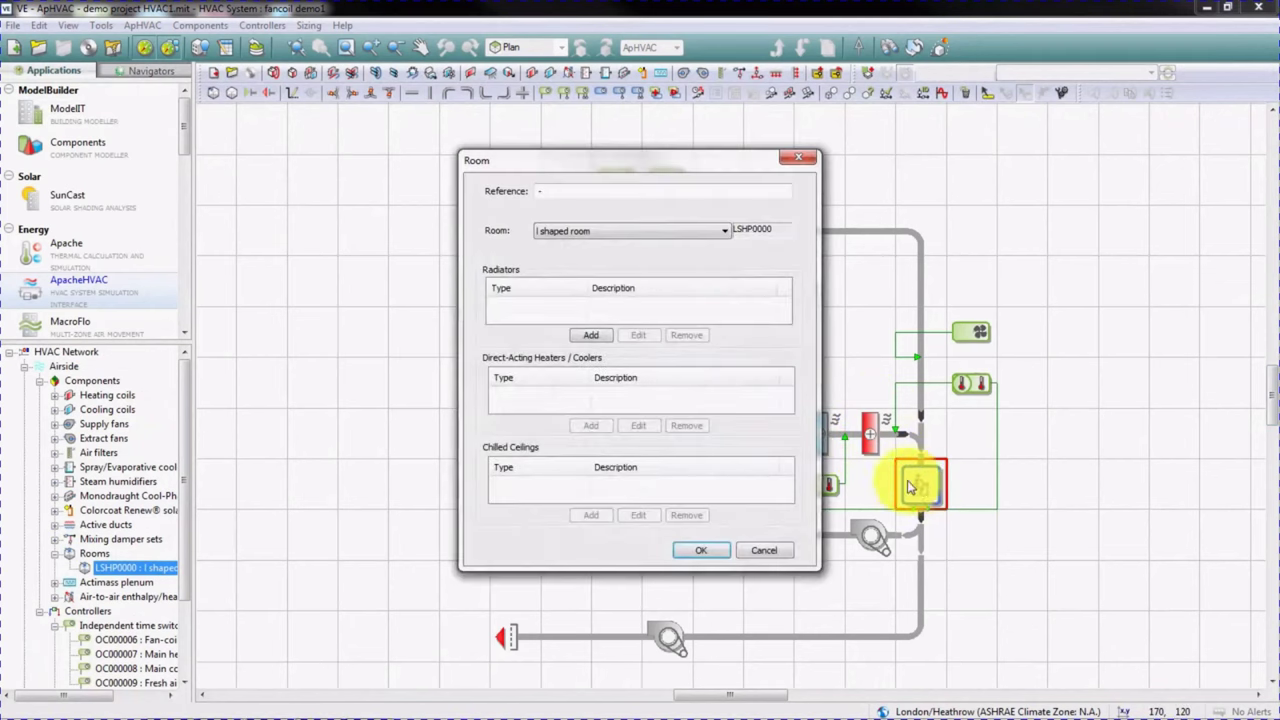
left_click(768, 553)
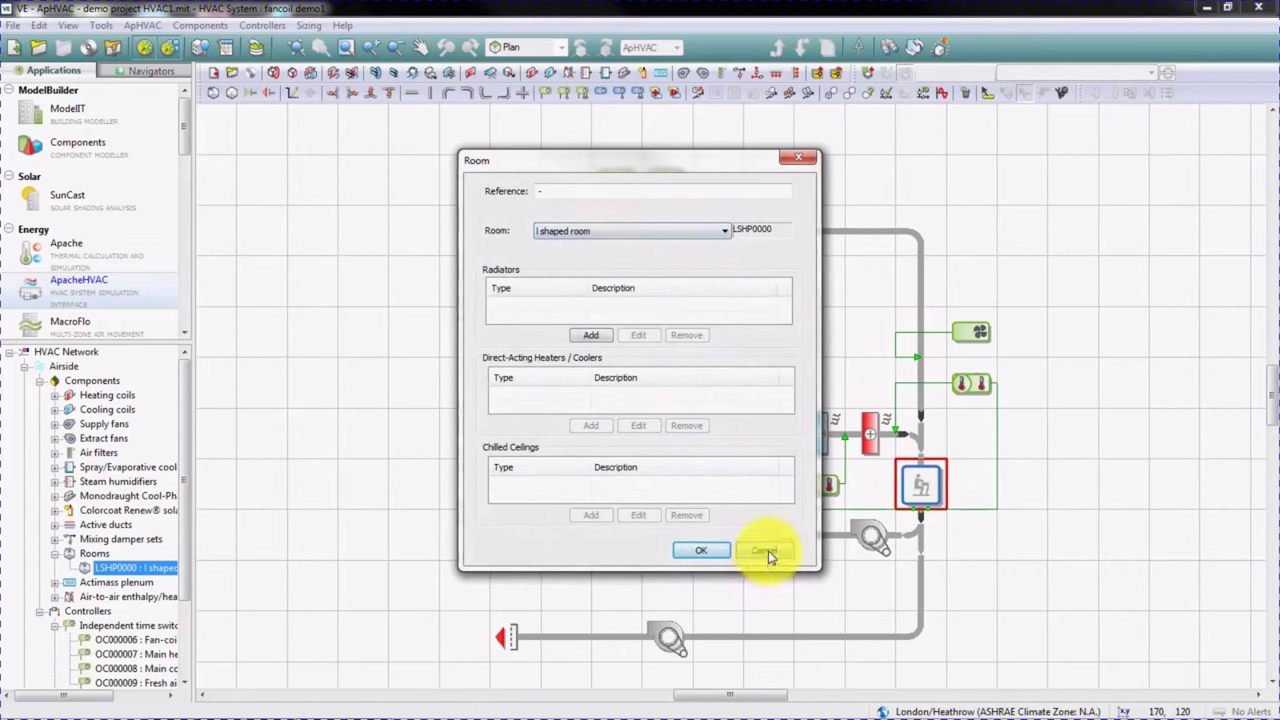
left_click(766, 546)
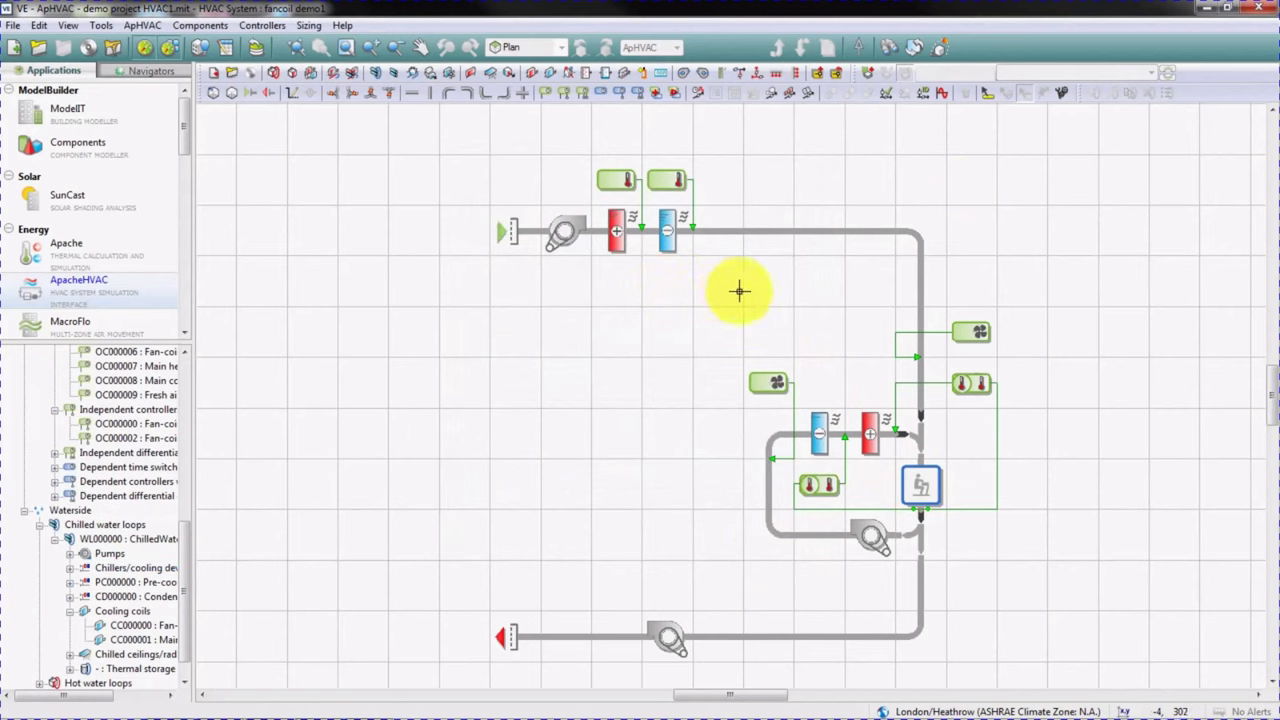
left_click_drag(737, 294, 1105, 578)
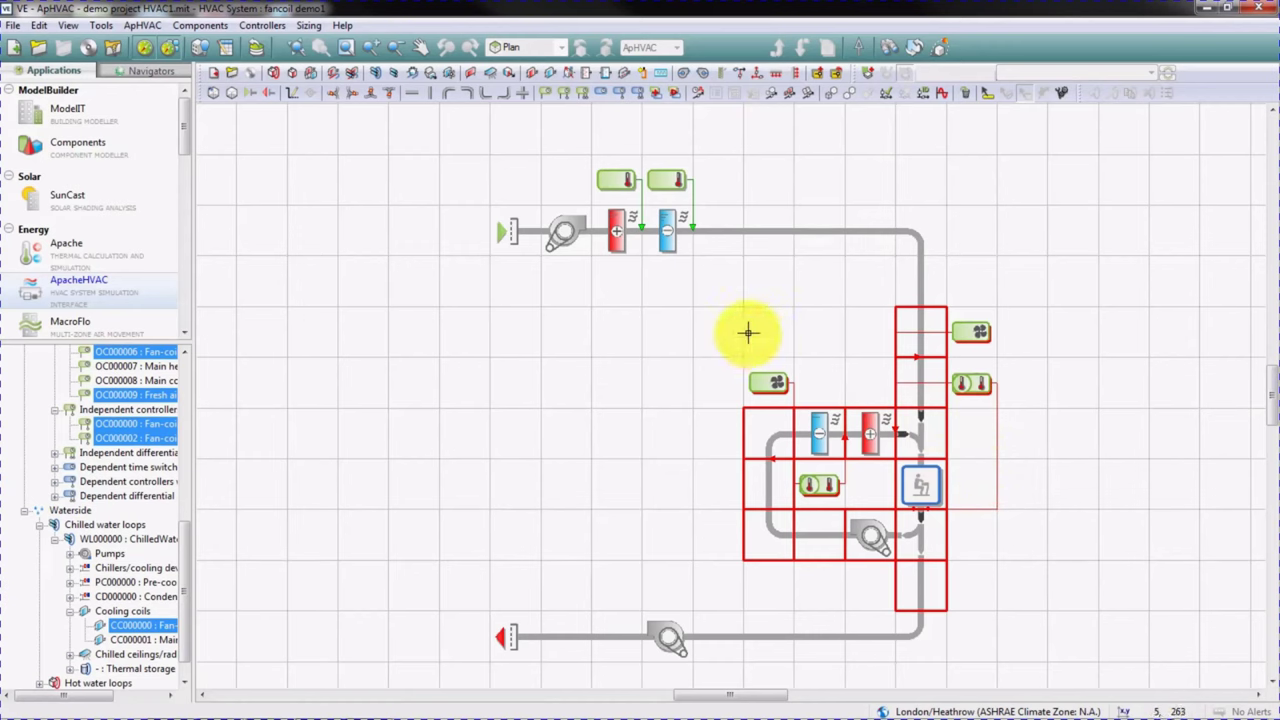
left_click(694, 319)
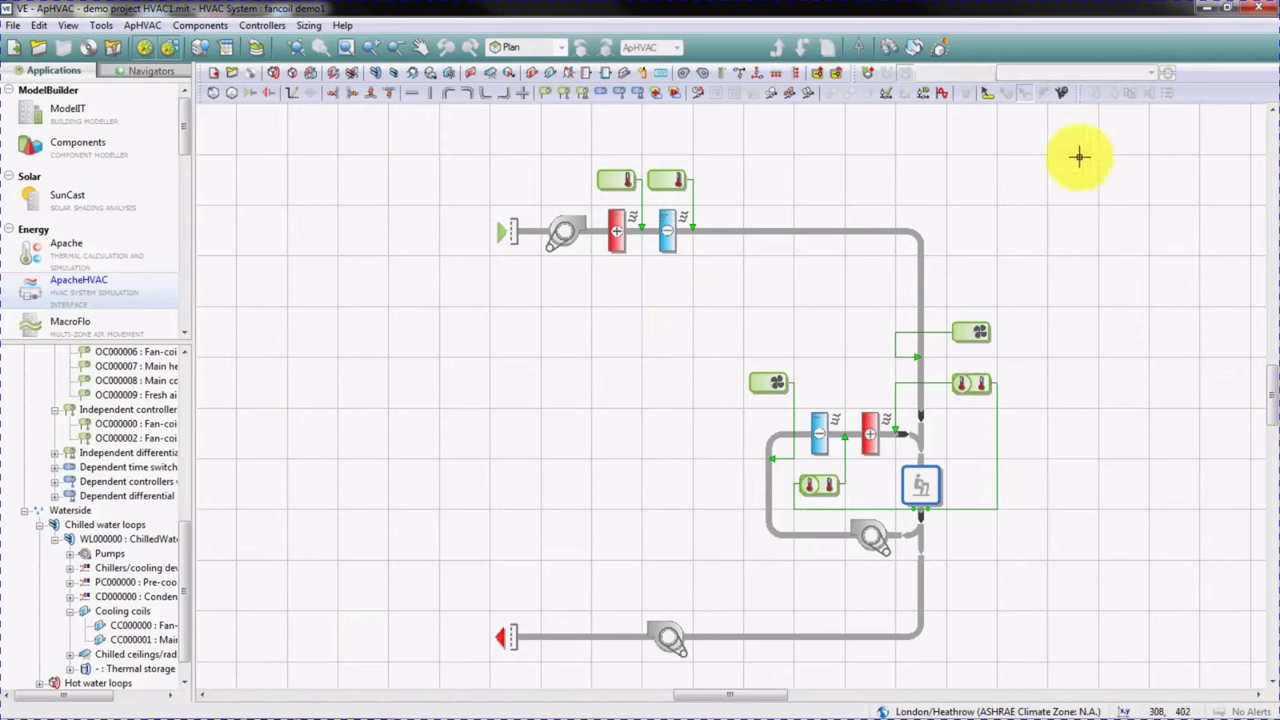
- Create a multiplex region enclosing the fan-coil loop, the room and the controllers around them
left_click(868, 77)
left_click(740, 422)
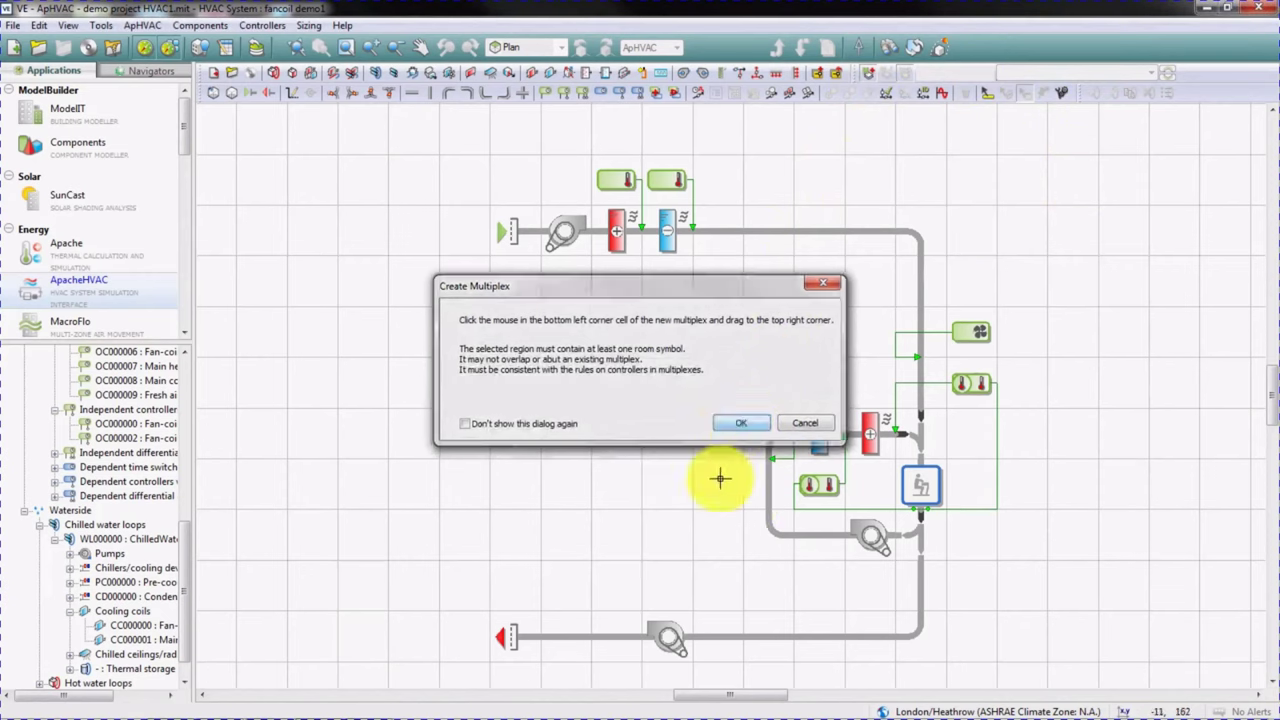
left_click_drag(692, 552, 688, 558)
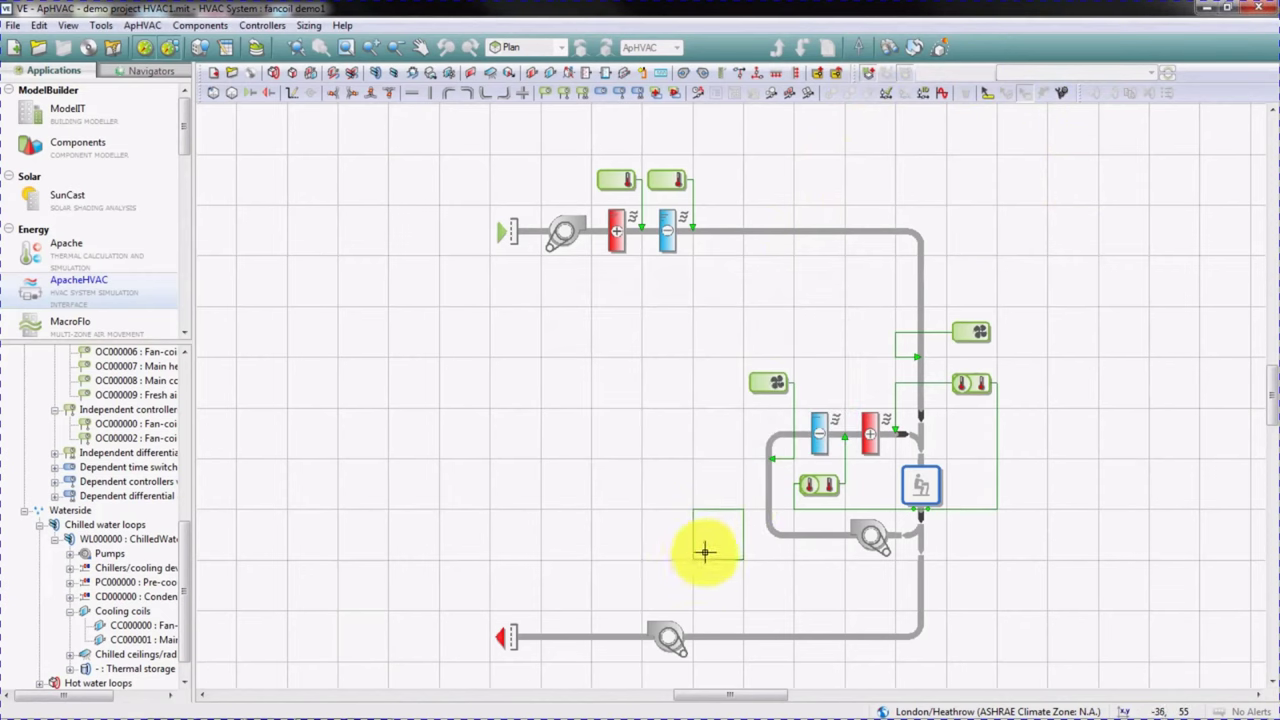
left_click_drag(705, 551, 1076, 331)
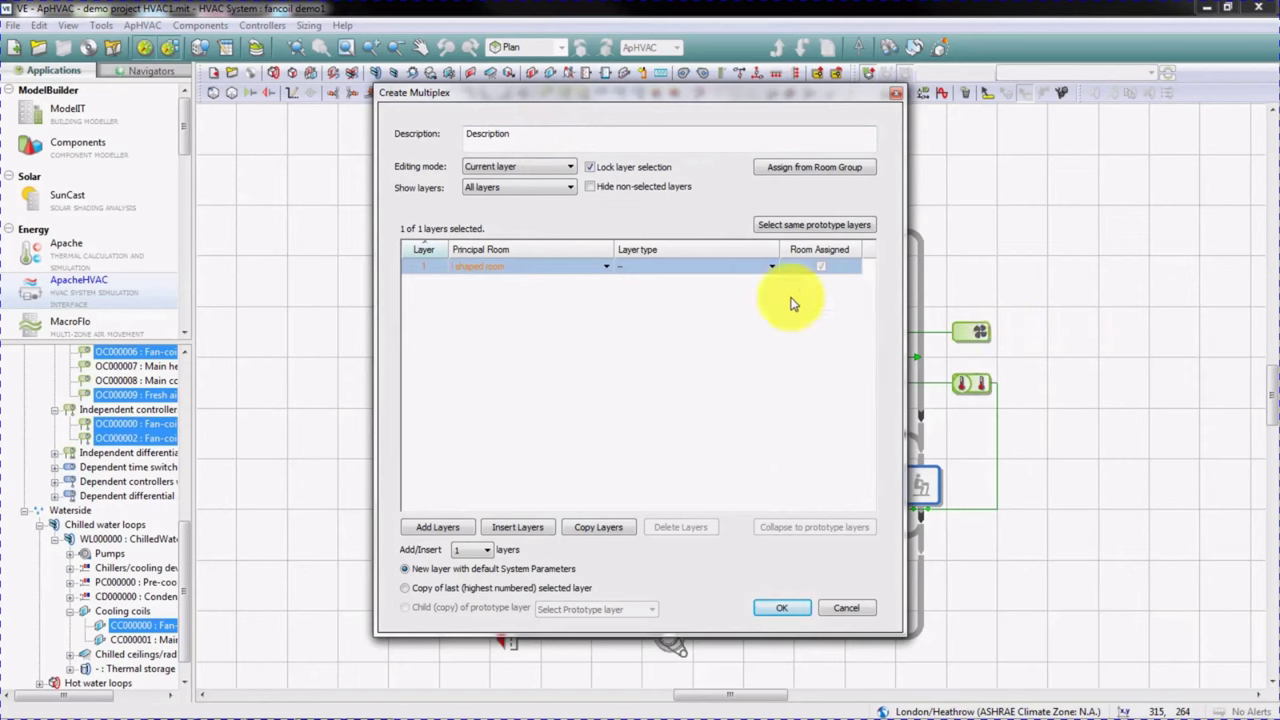
- Describe the multiplex as multiplex system1 and add 4 new layers with default system parameters
double_click(494, 133)
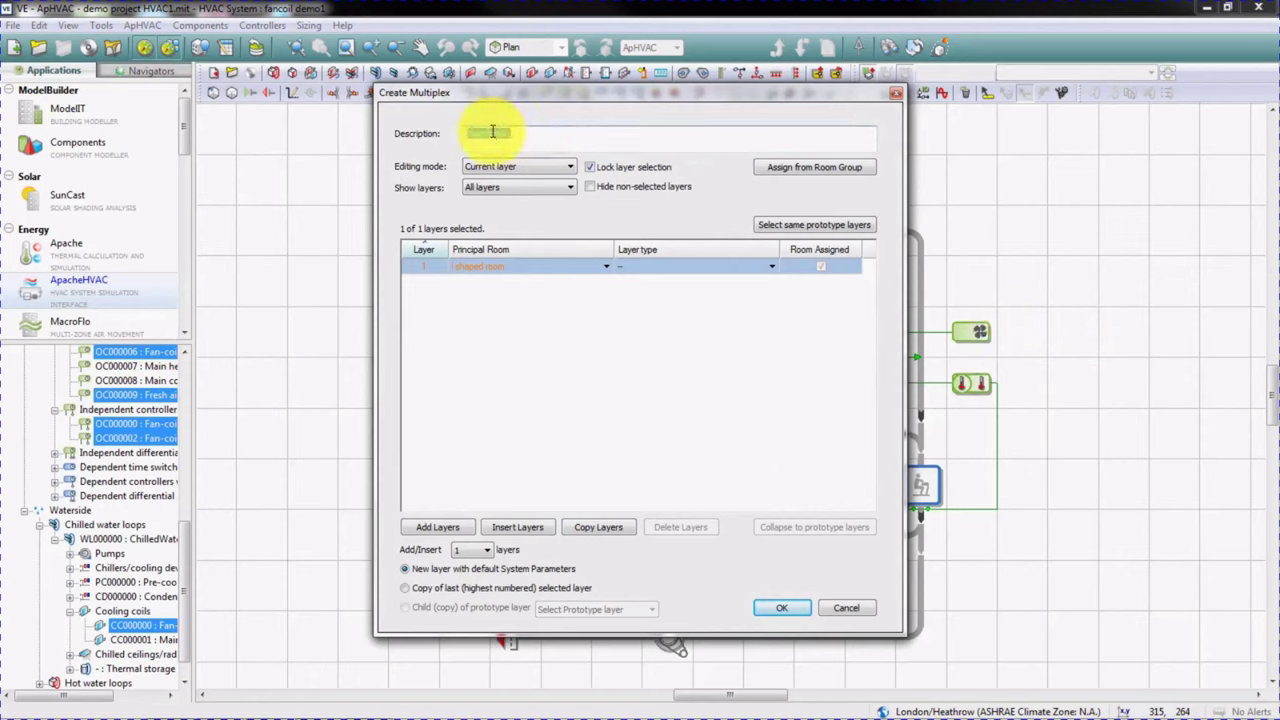
type("multiplex system1")
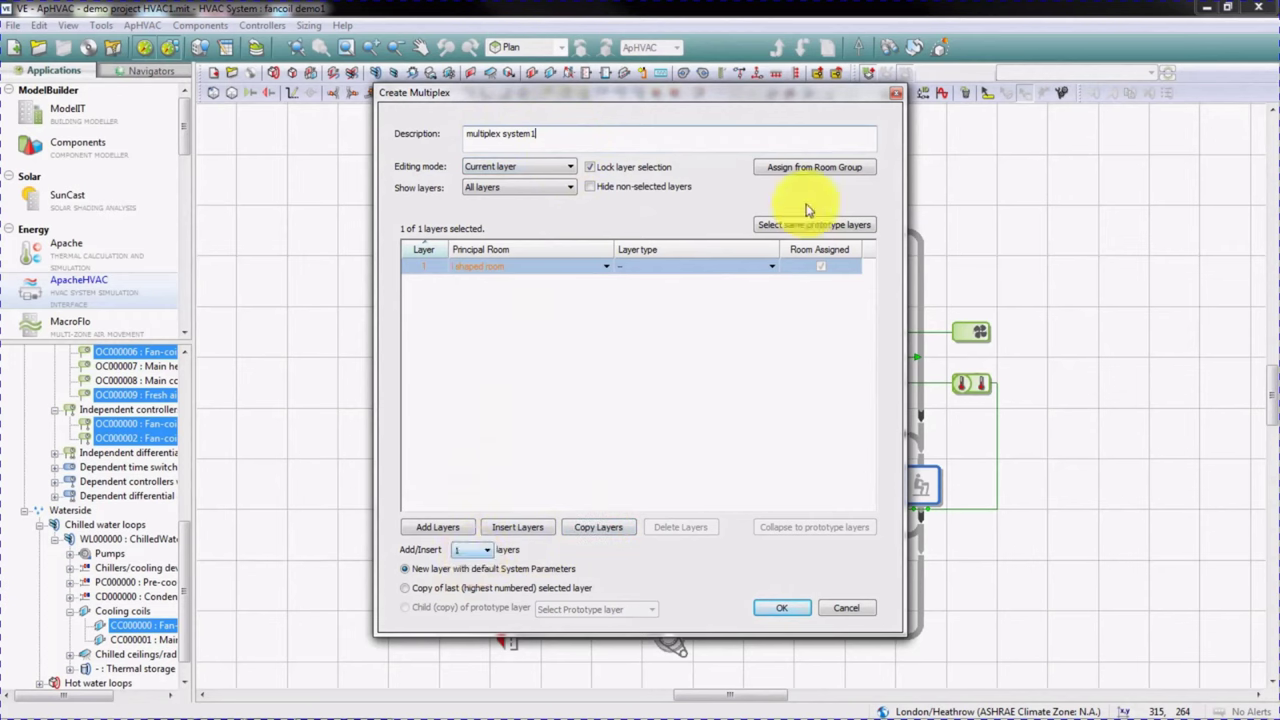
left_click(474, 550)
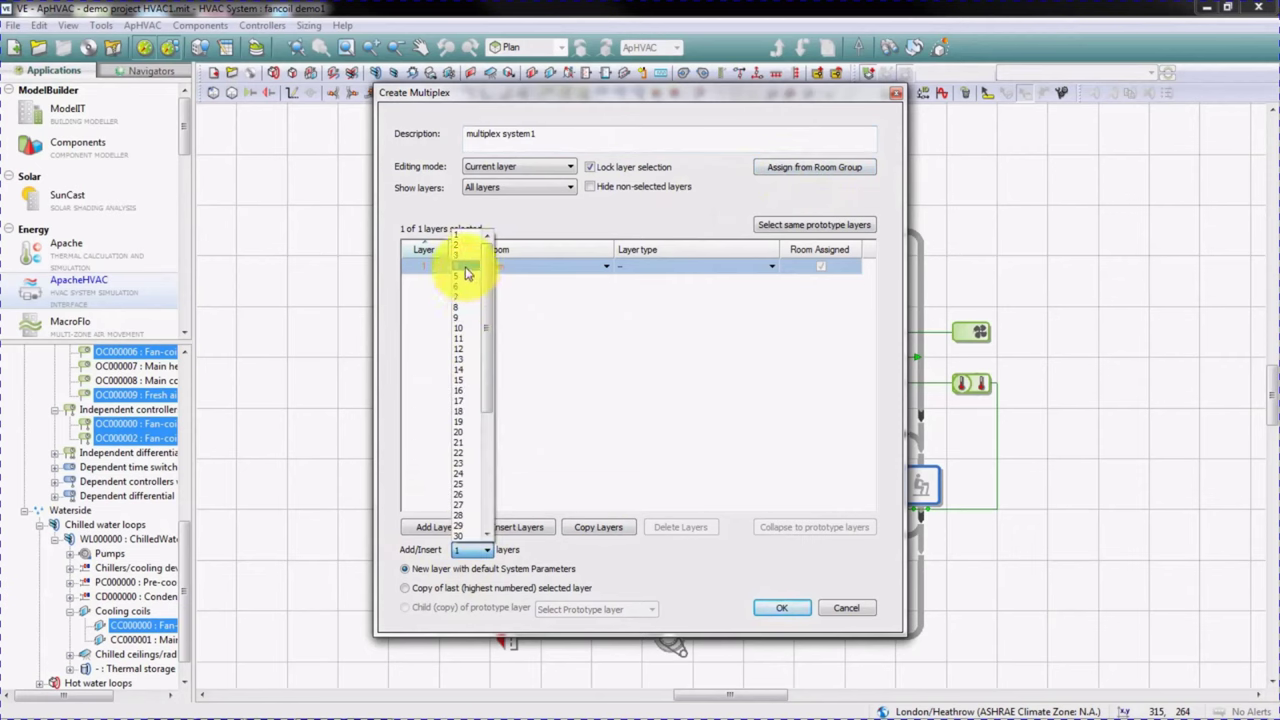
left_click(466, 272)
left_click(441, 530)
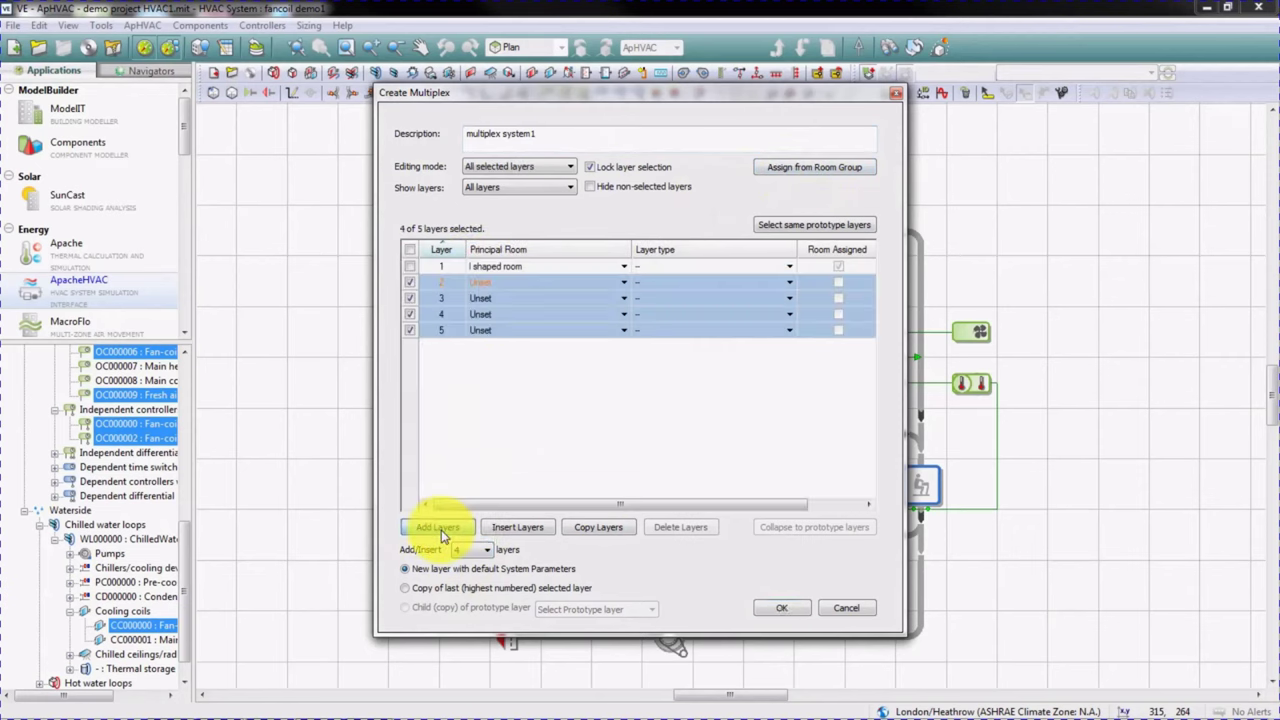
- Assign first floor office, studio, ground floor office and store to layers 2 to 5, and create the multiplex with all layers selected
left_click(516, 279)
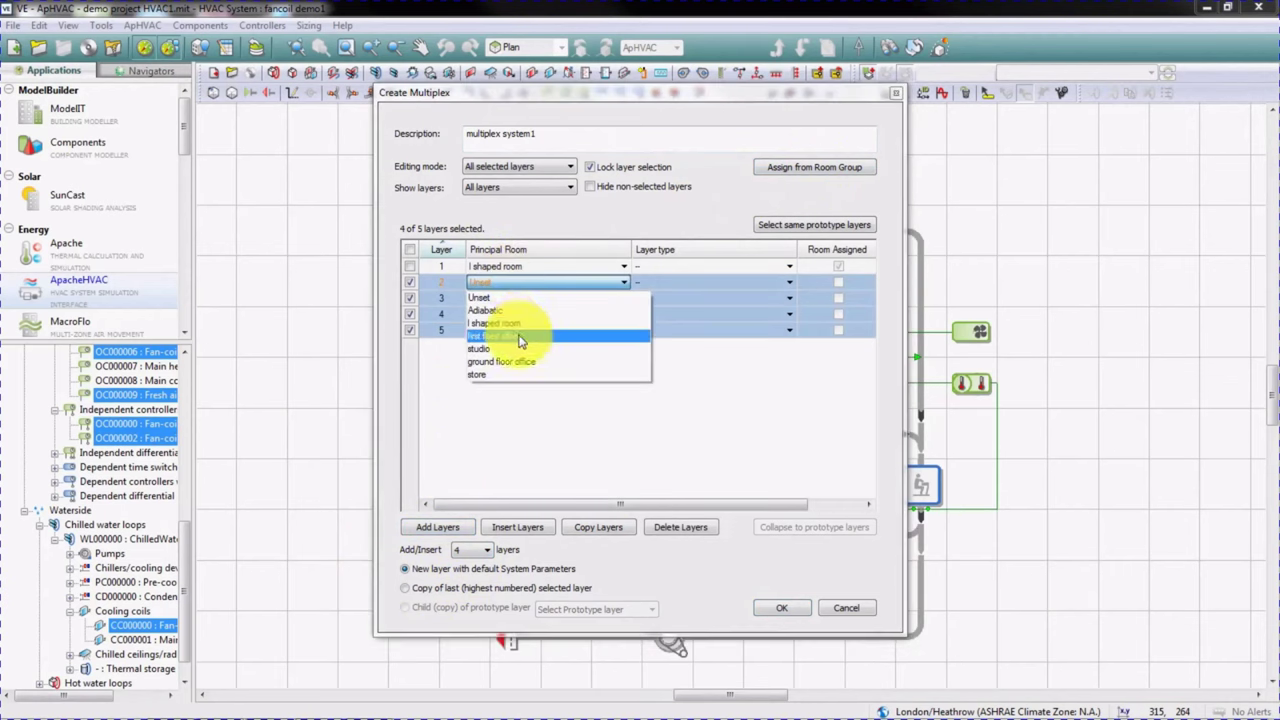
left_click(519, 313)
left_click(505, 298)
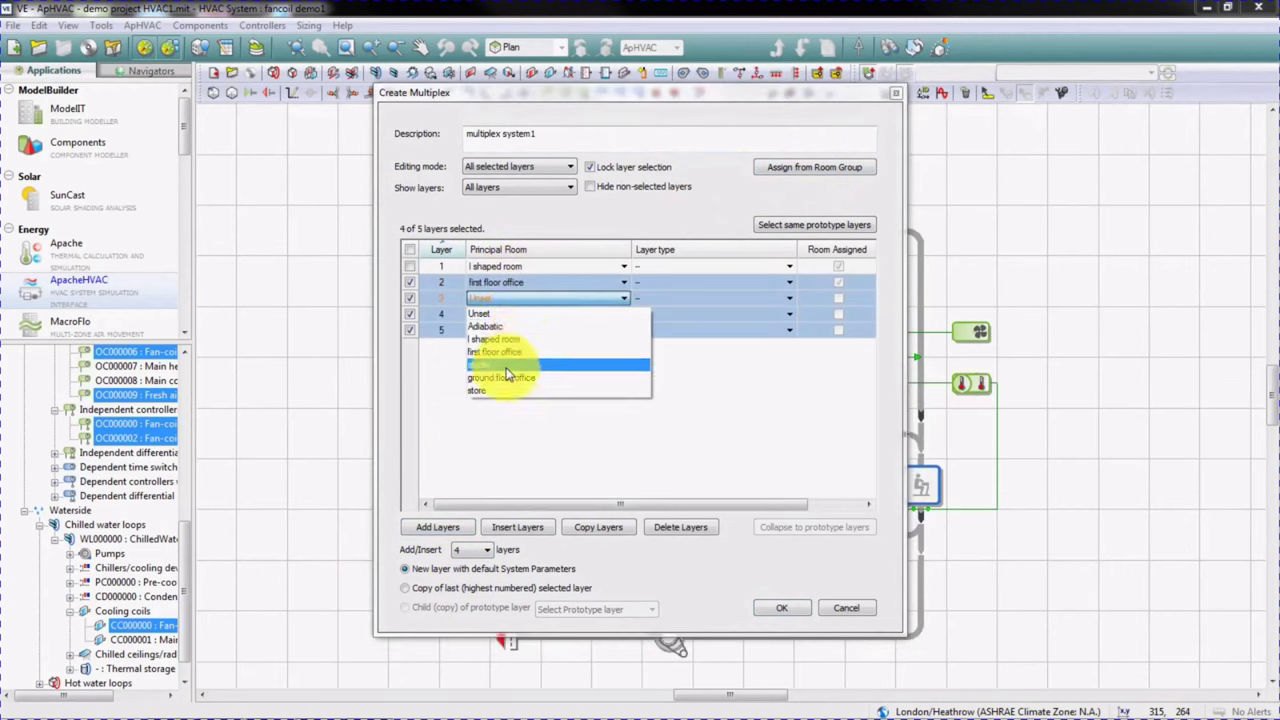
left_click(507, 366)
left_click(512, 313)
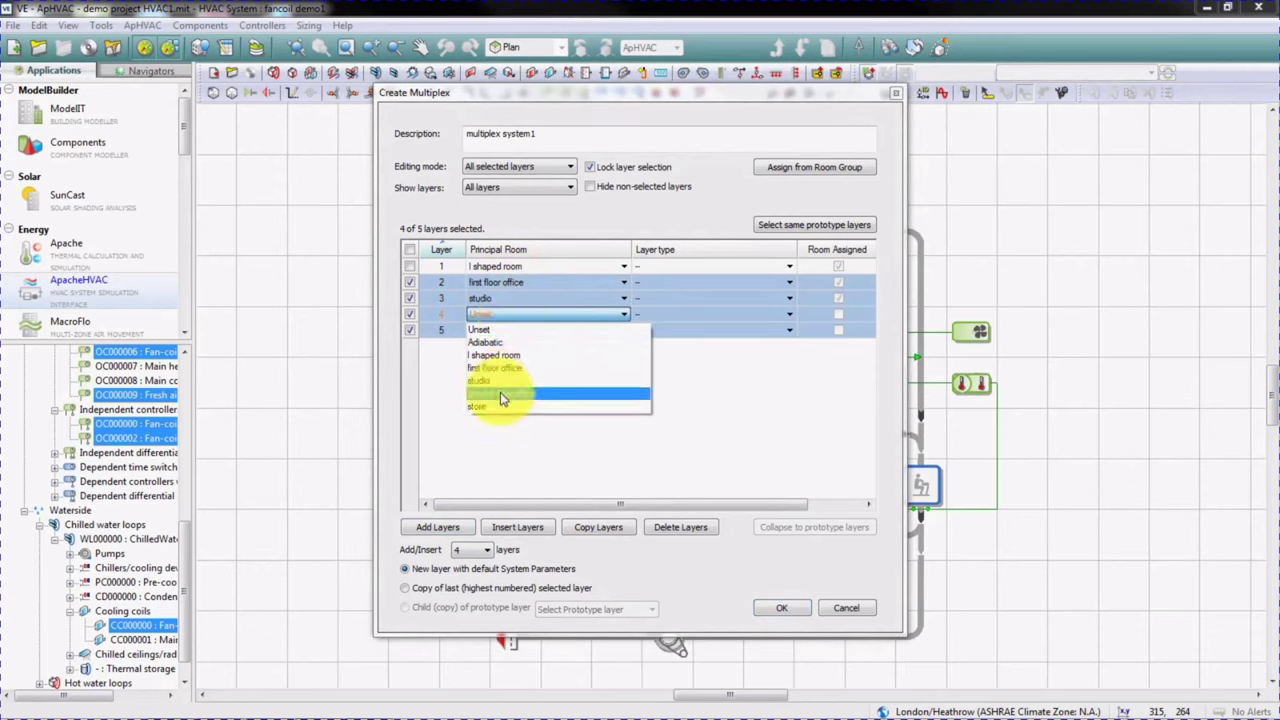
left_click(500, 392)
left_click(486, 331)
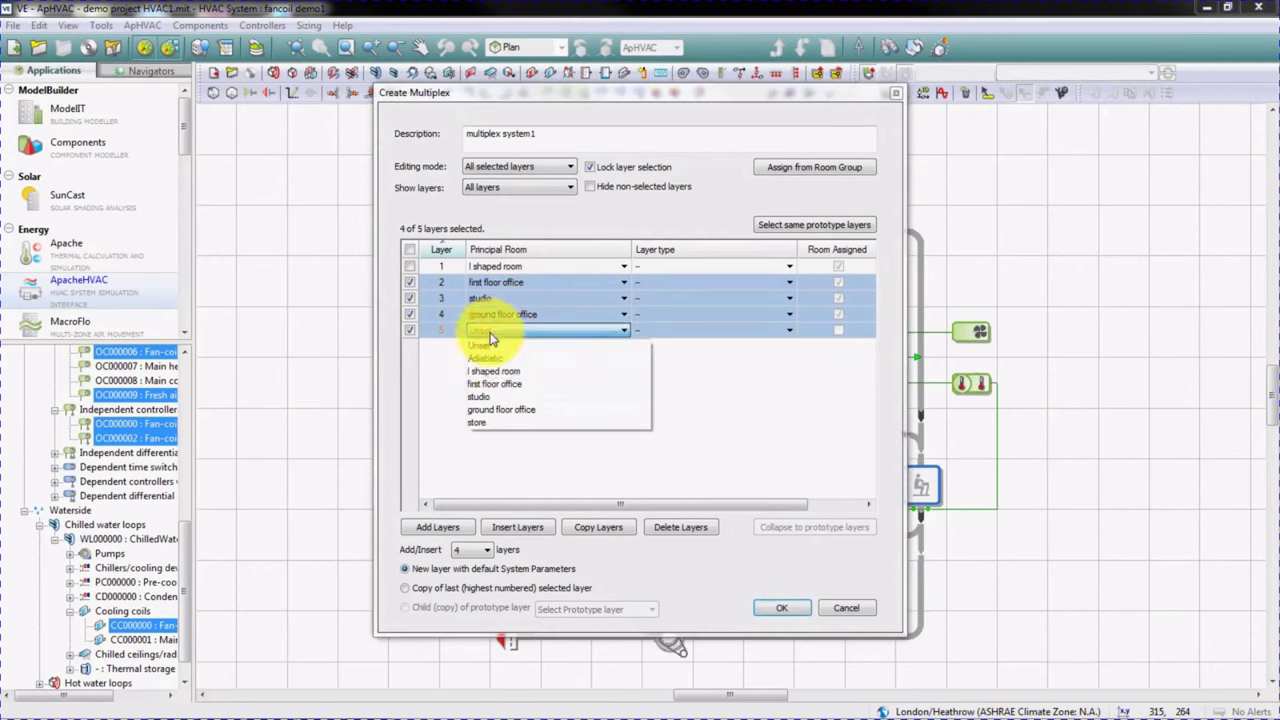
left_click(486, 422)
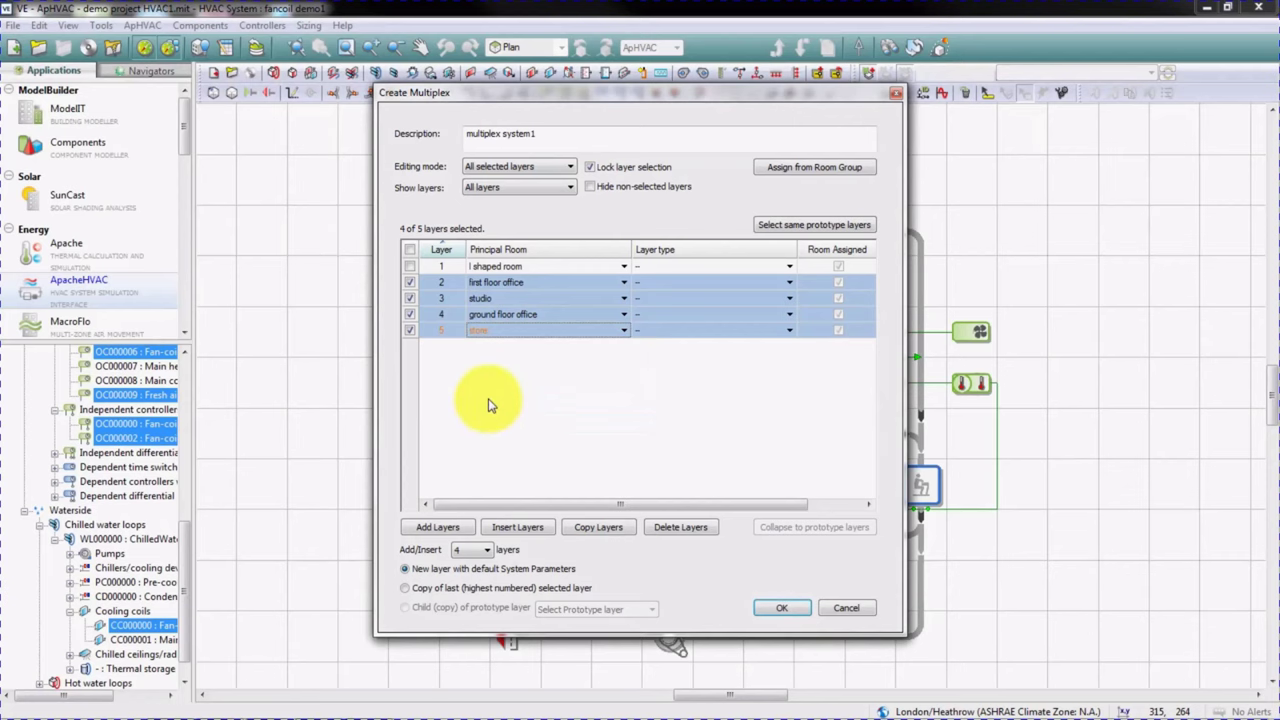
left_click(409, 268)
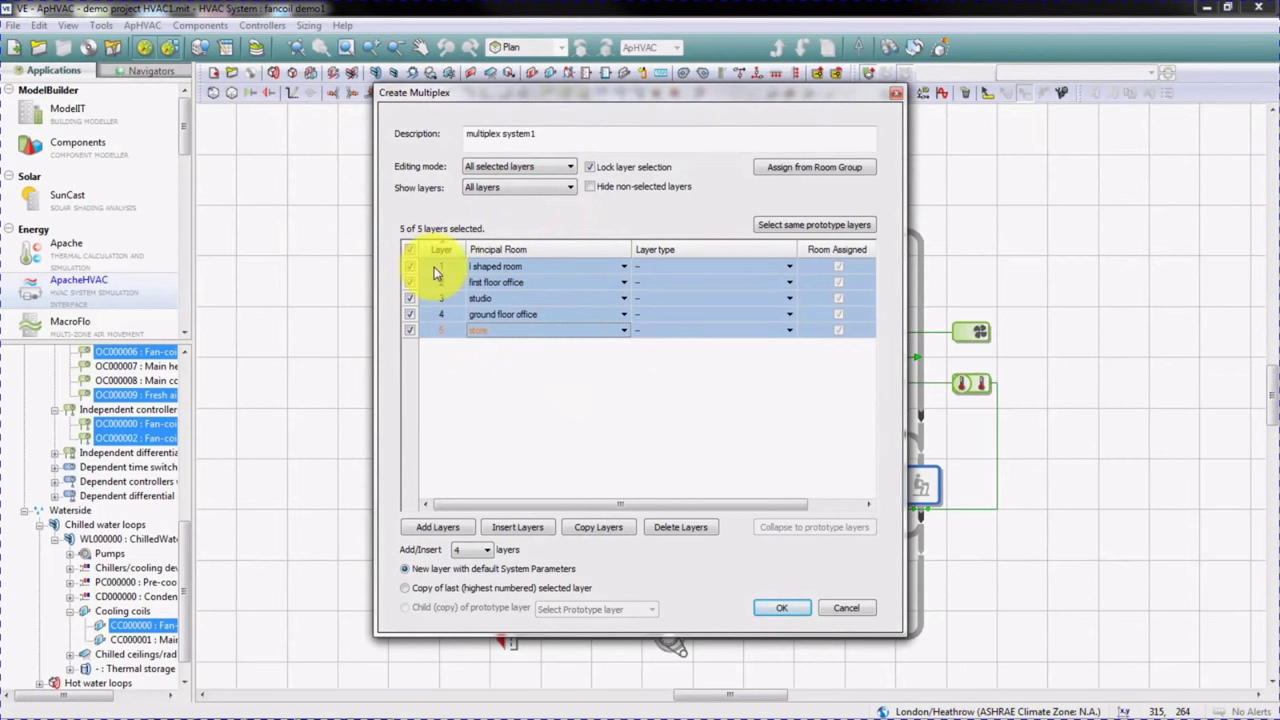
left_click(789, 608)
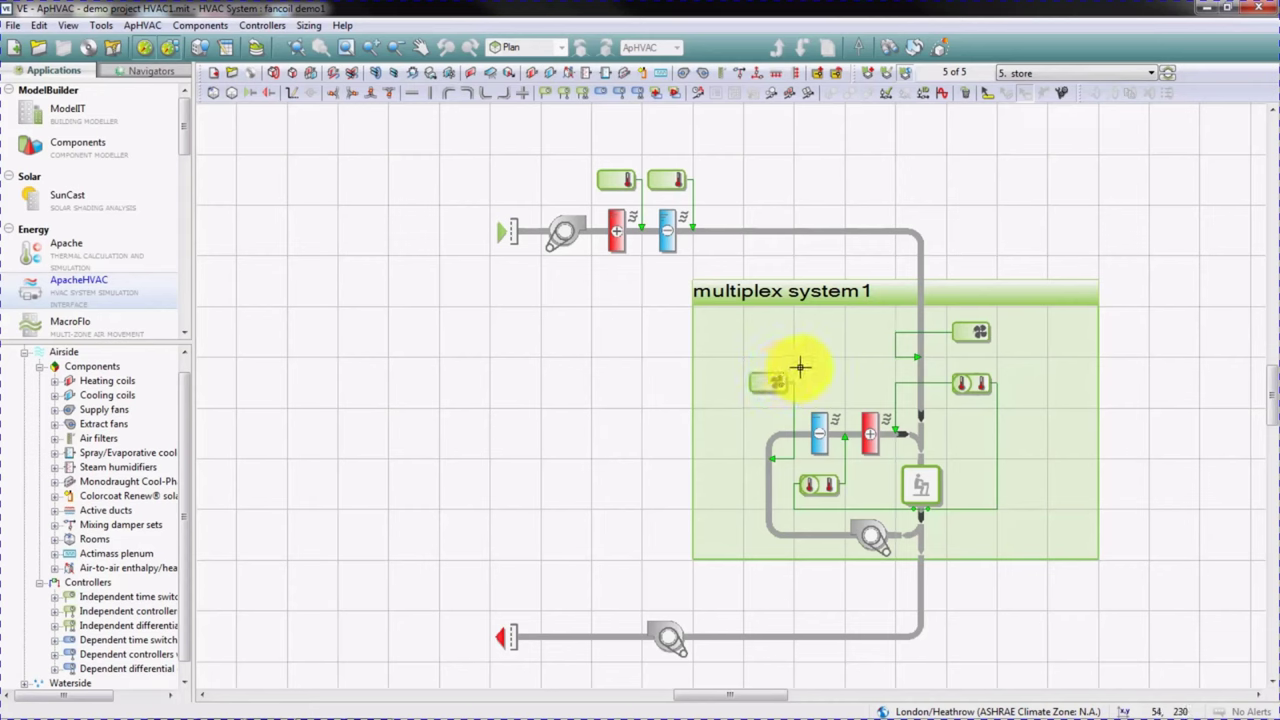
- Review the flow rate of each layer in the multiplexed Fresh air supply time switch controller
left_click(973, 332)
double_click(973, 332)
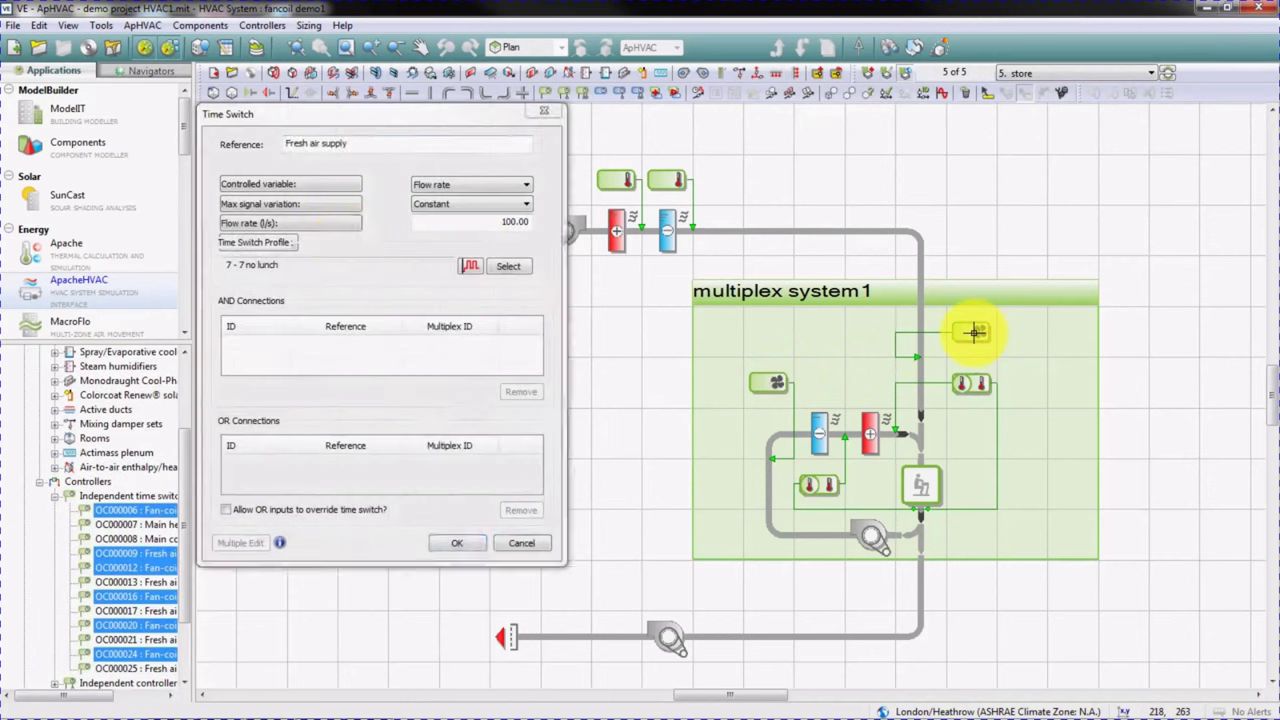
left_click(300, 223)
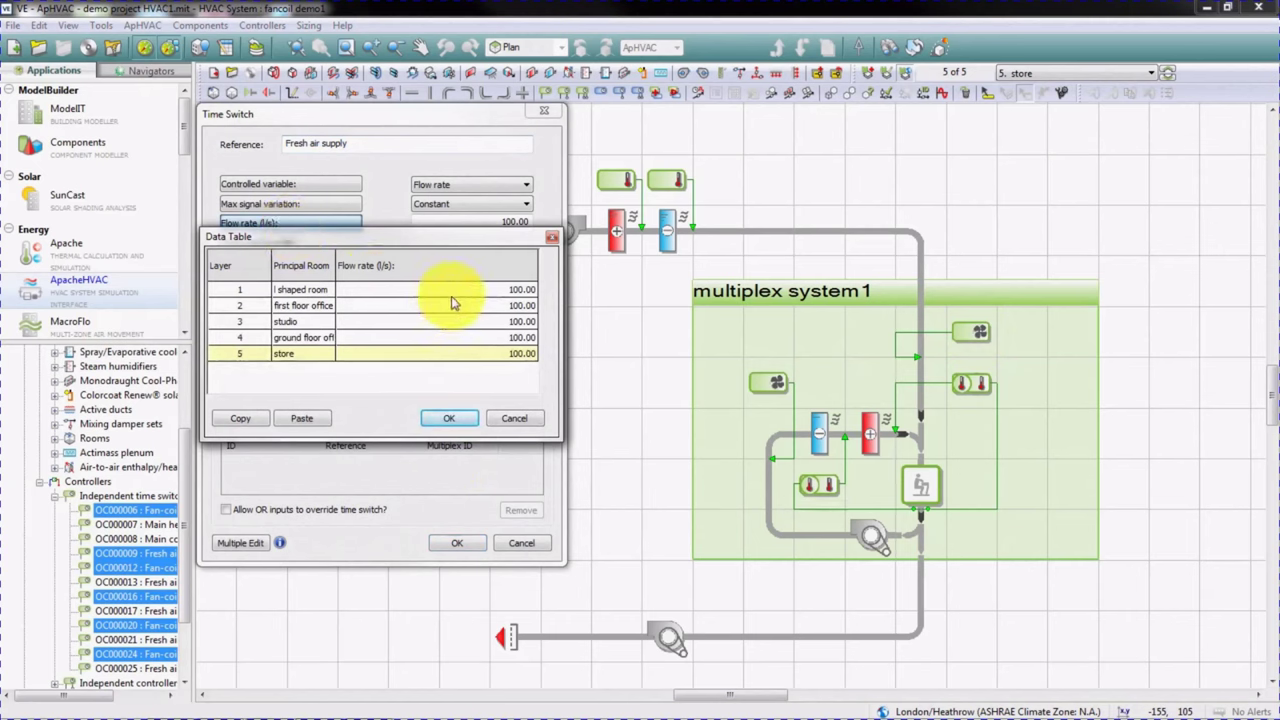
left_click(455, 419)
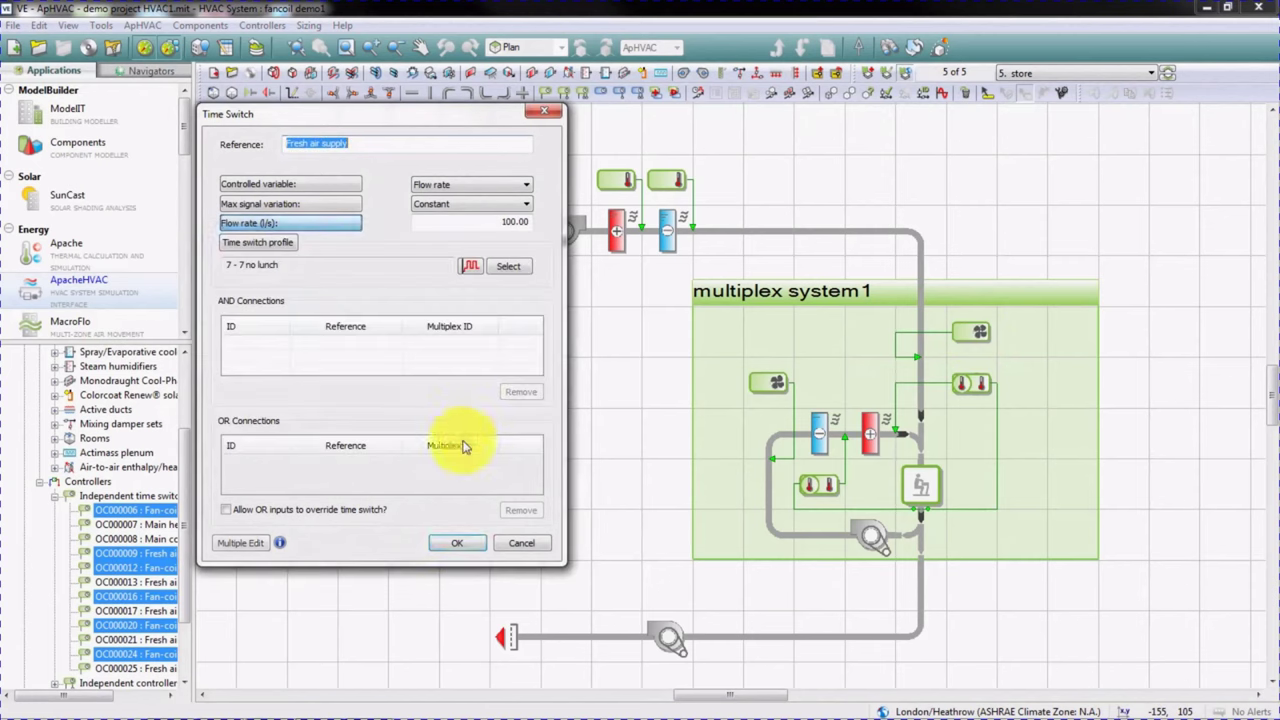
left_click(456, 542)
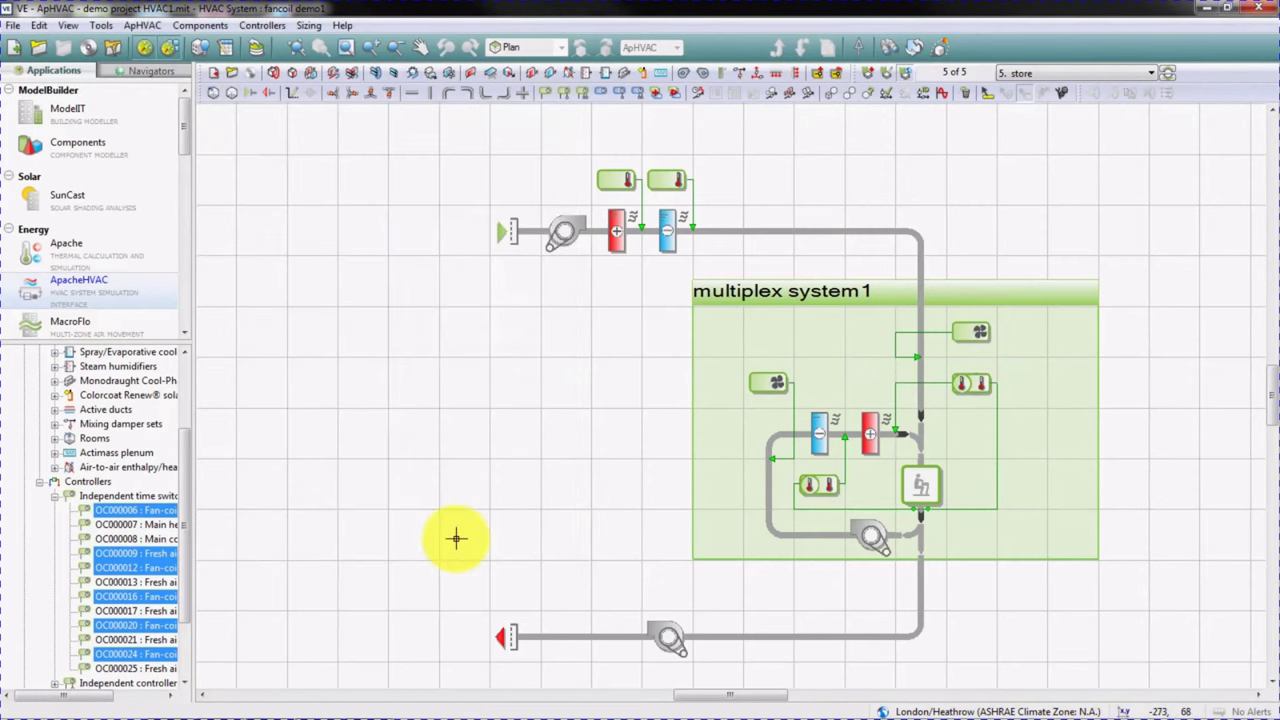
- Review the cooling capacity of each layer for the multiplexed Fan-coil cooler battery
double_click(822, 430)
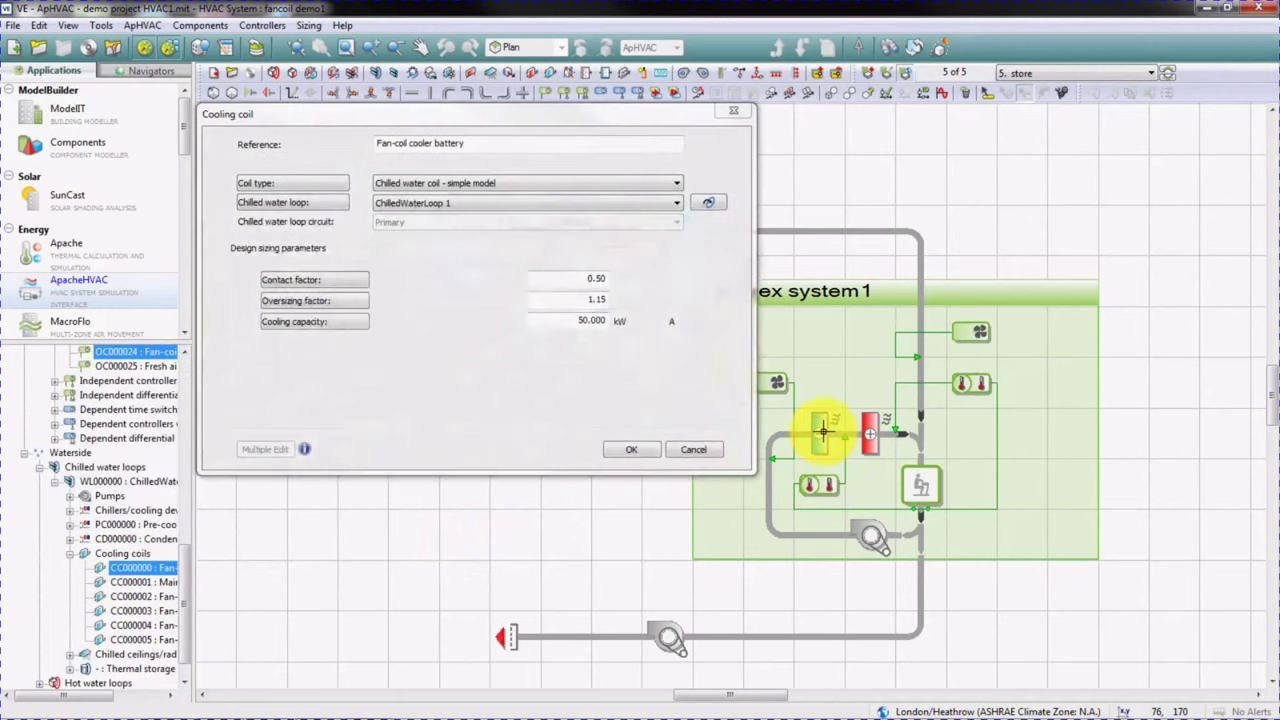
left_click(318, 323)
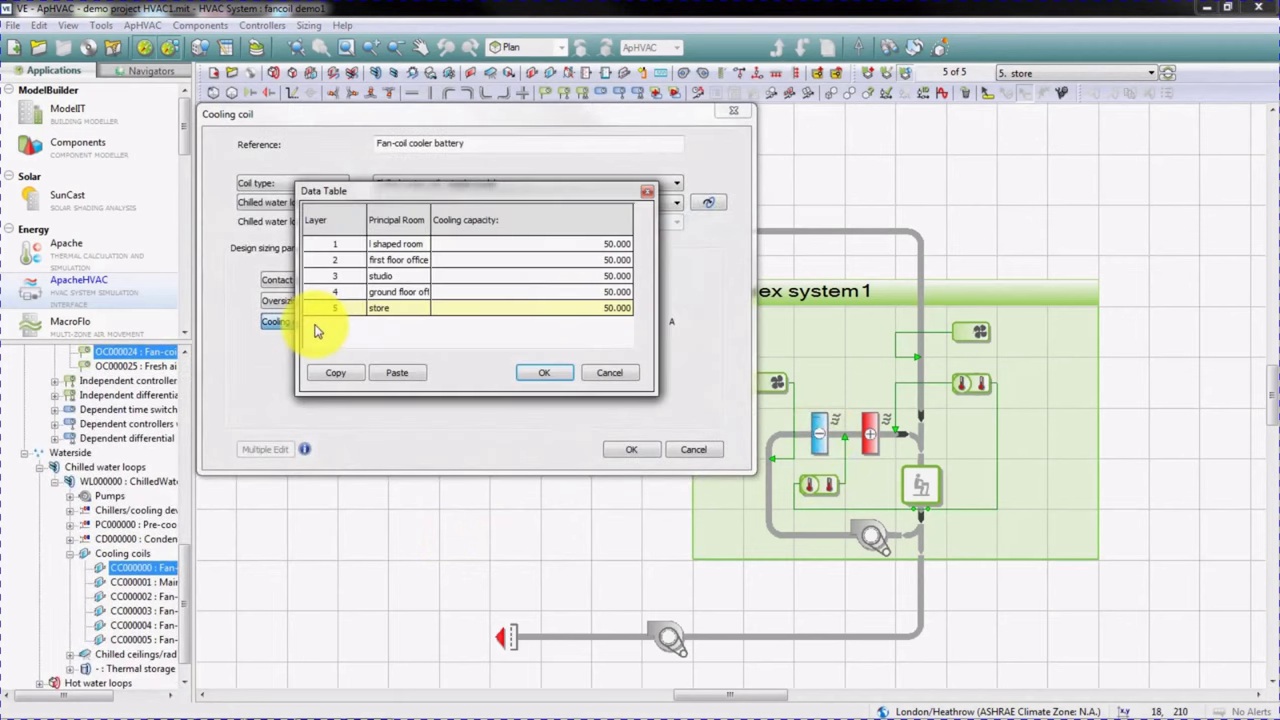
left_click(548, 374)
left_click(648, 449)
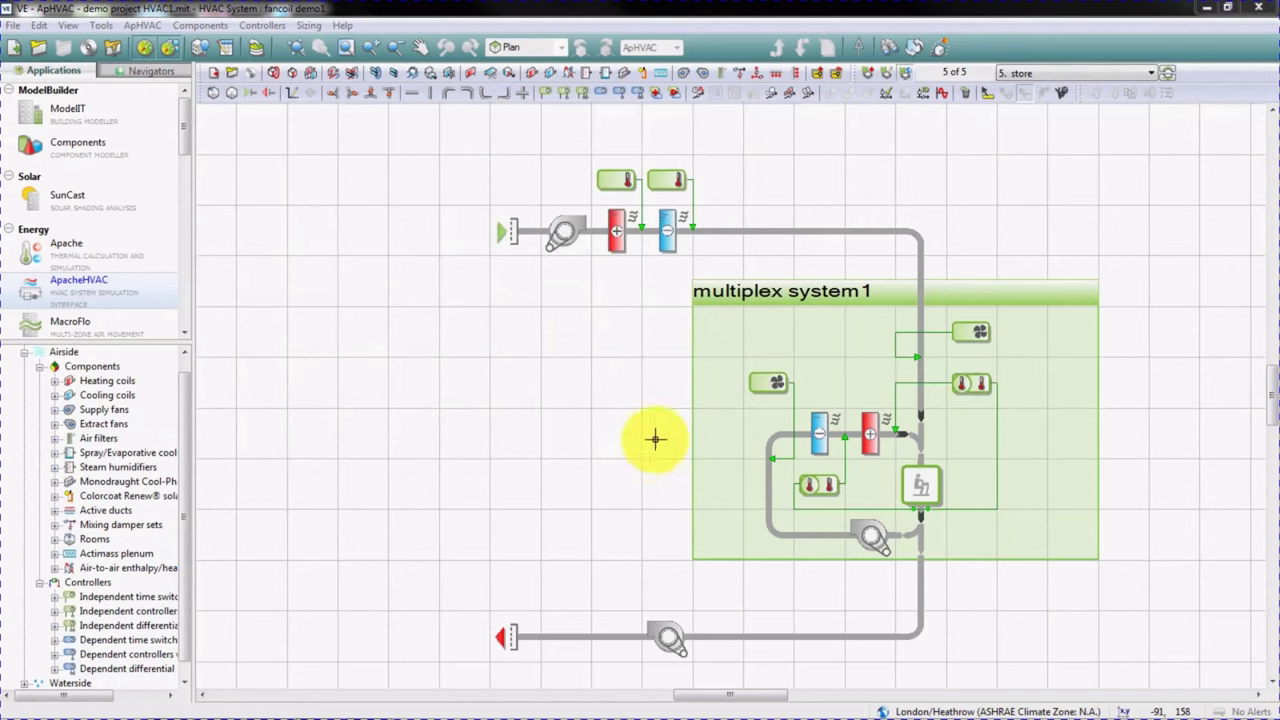
- Switch to the Apache module and show the building model in axonometric view
left_click(68, 251)
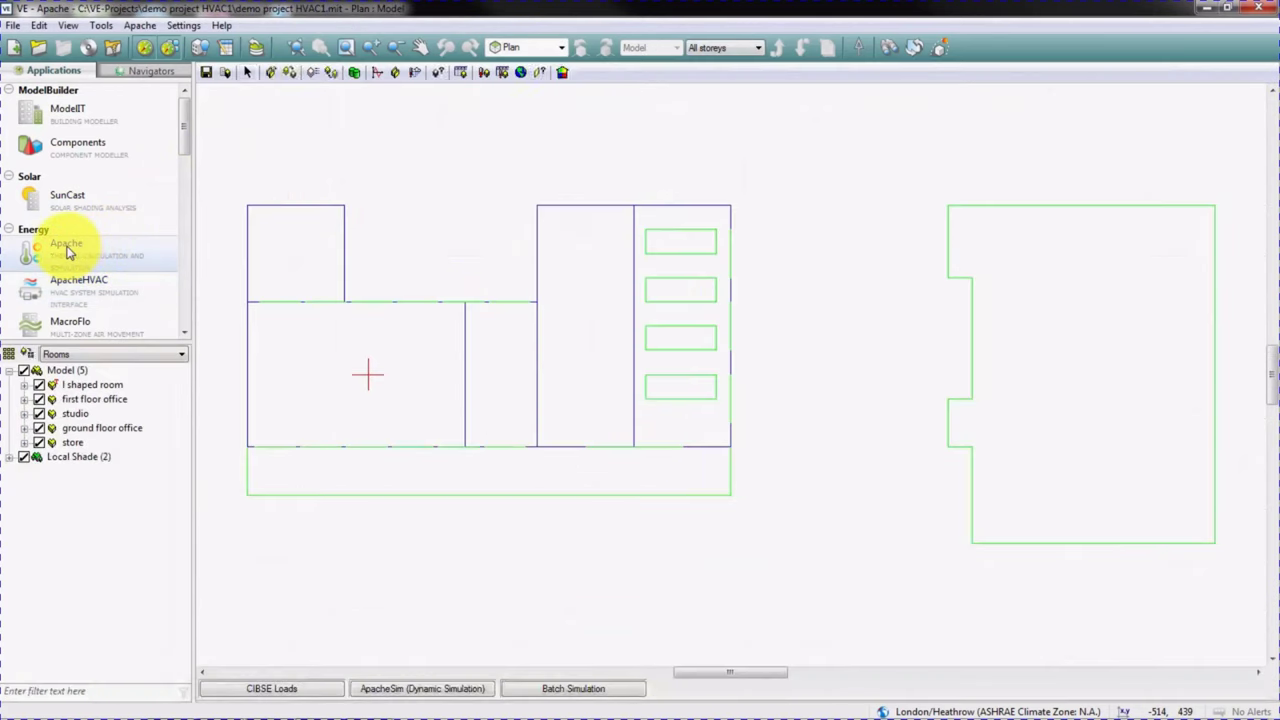
left_click(541, 49)
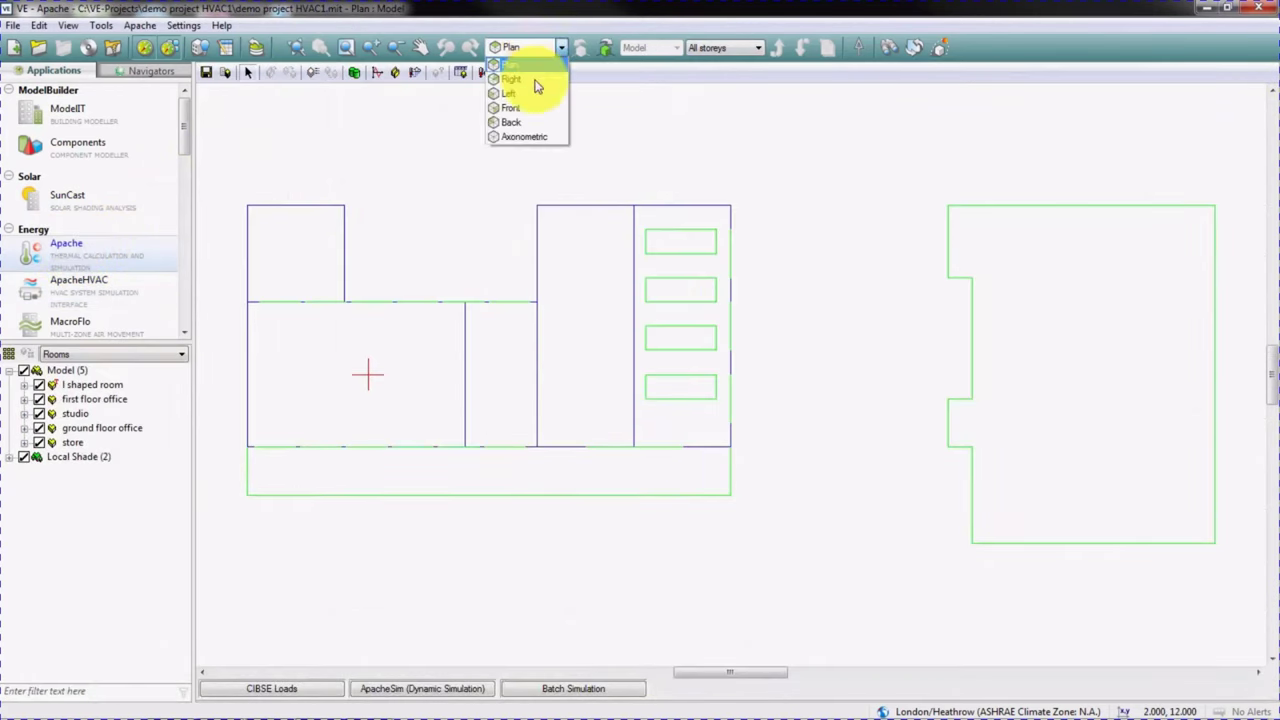
left_click(524, 146)
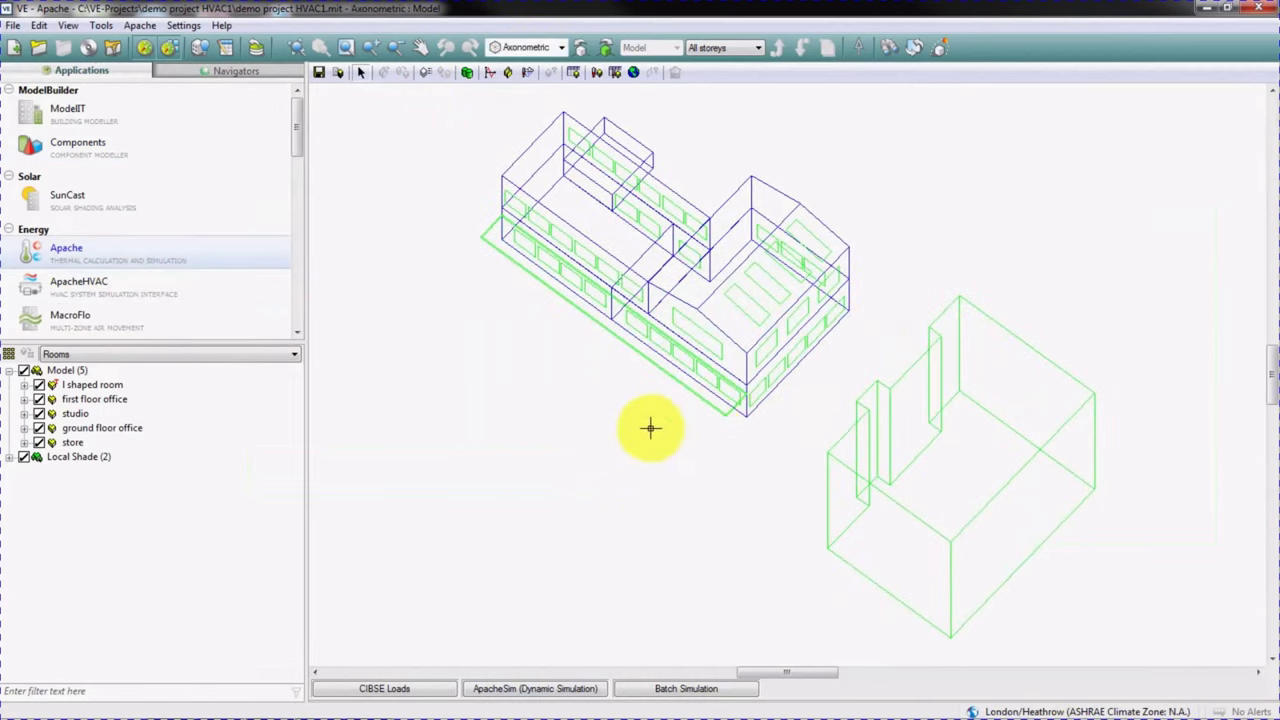
- Run the ApacheSim dynamic simulation with the ApacheHVAC link set to fancoil multiplexing demo1.asp
left_click(537, 689)
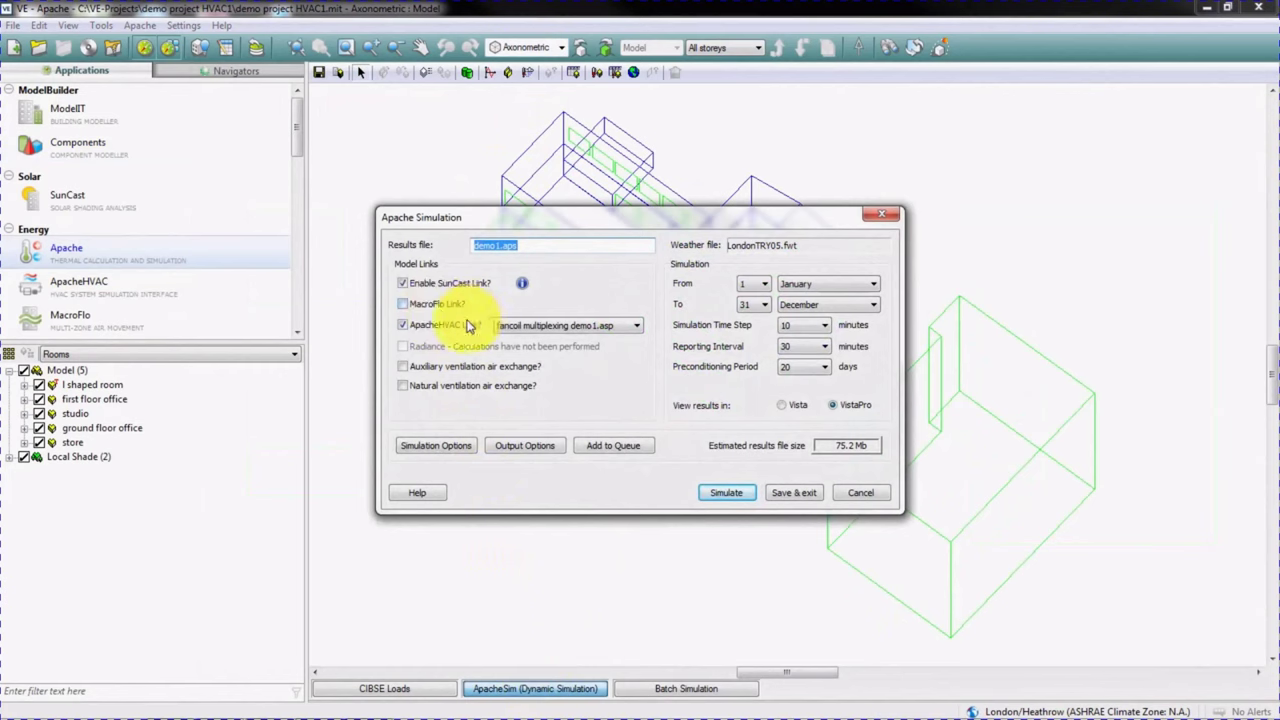
left_click(404, 326)
left_click(532, 326)
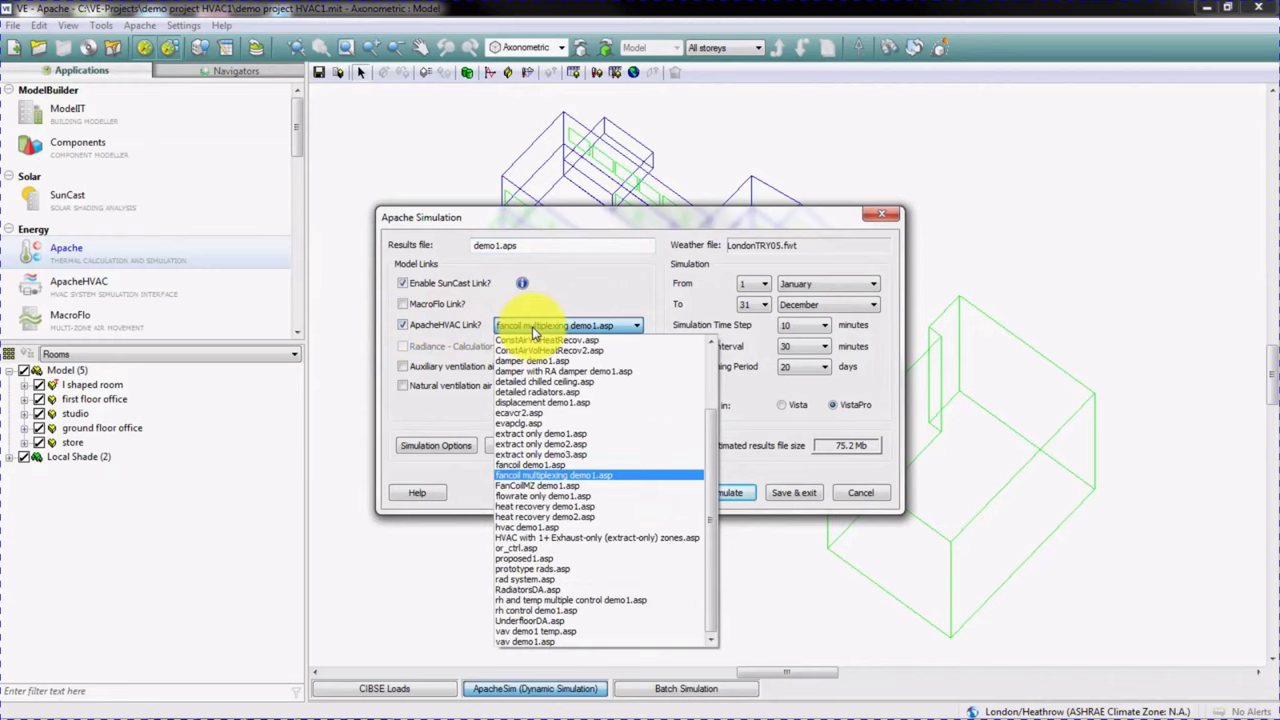
left_click(556, 475)
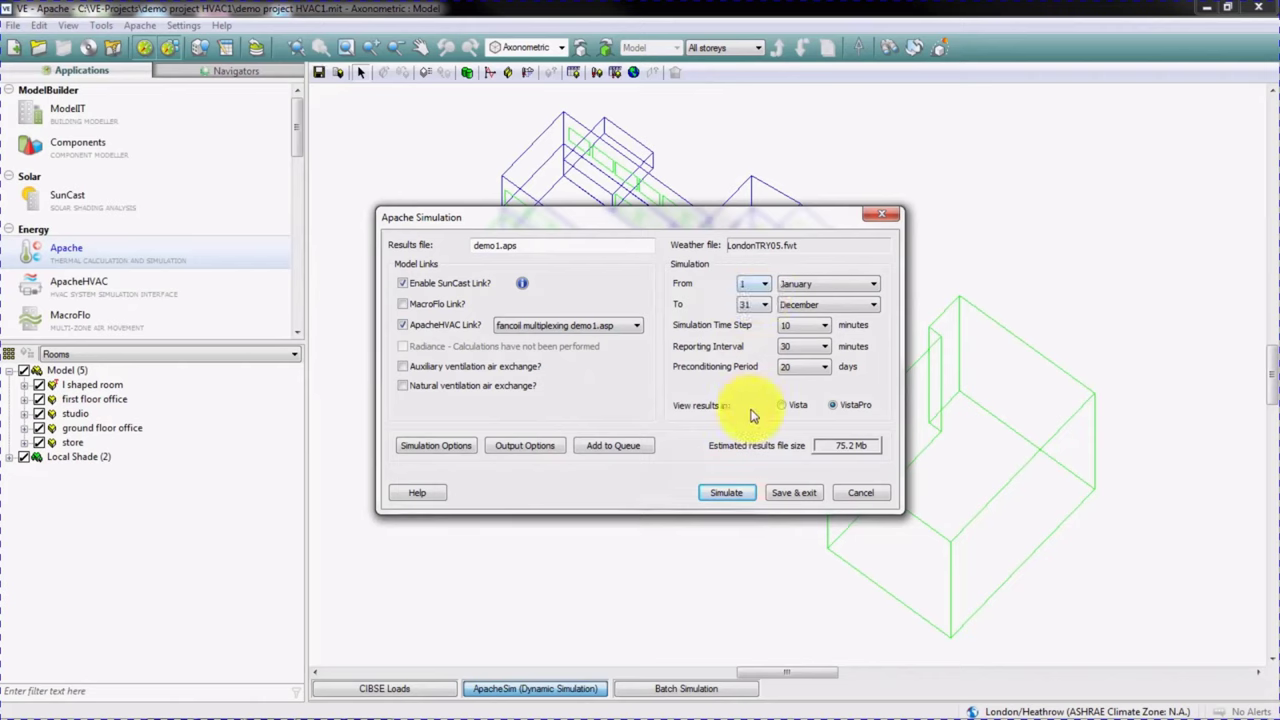
left_click(728, 493)
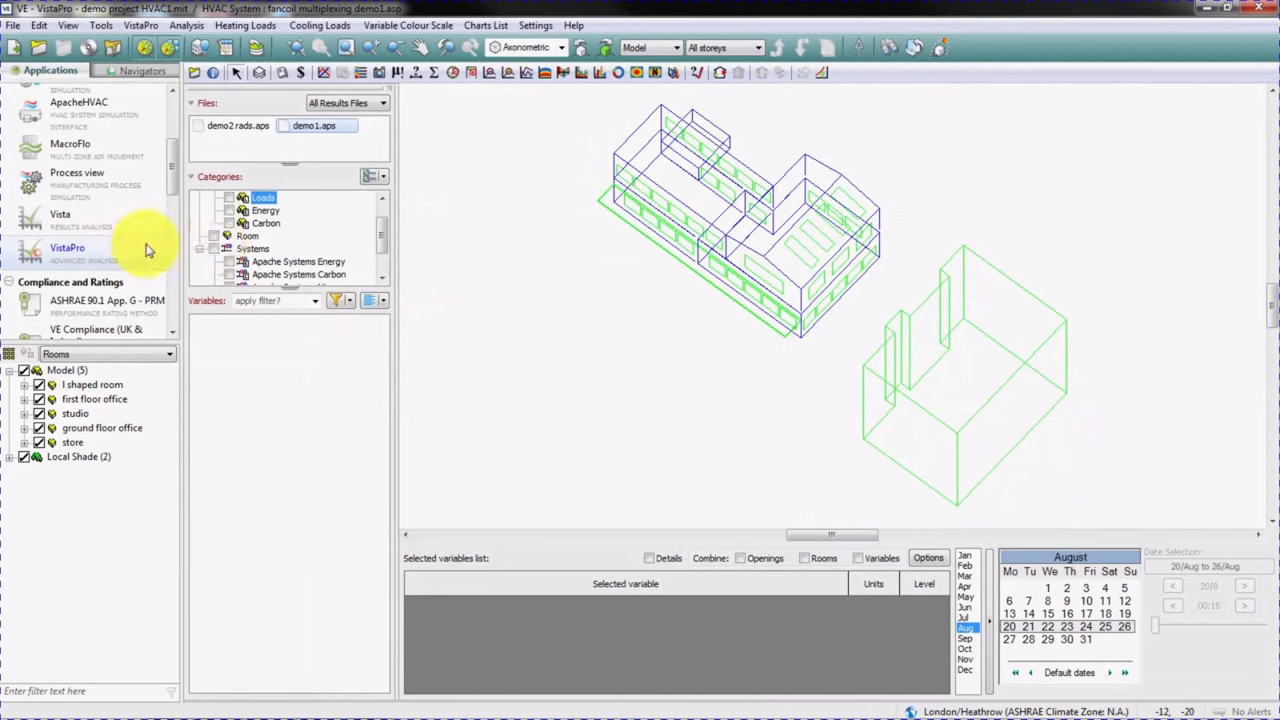
- Chart the air temperature of the l shaped room for 20 to 26 August and inspect the curve
left_click(227, 236)
left_click(92, 385)
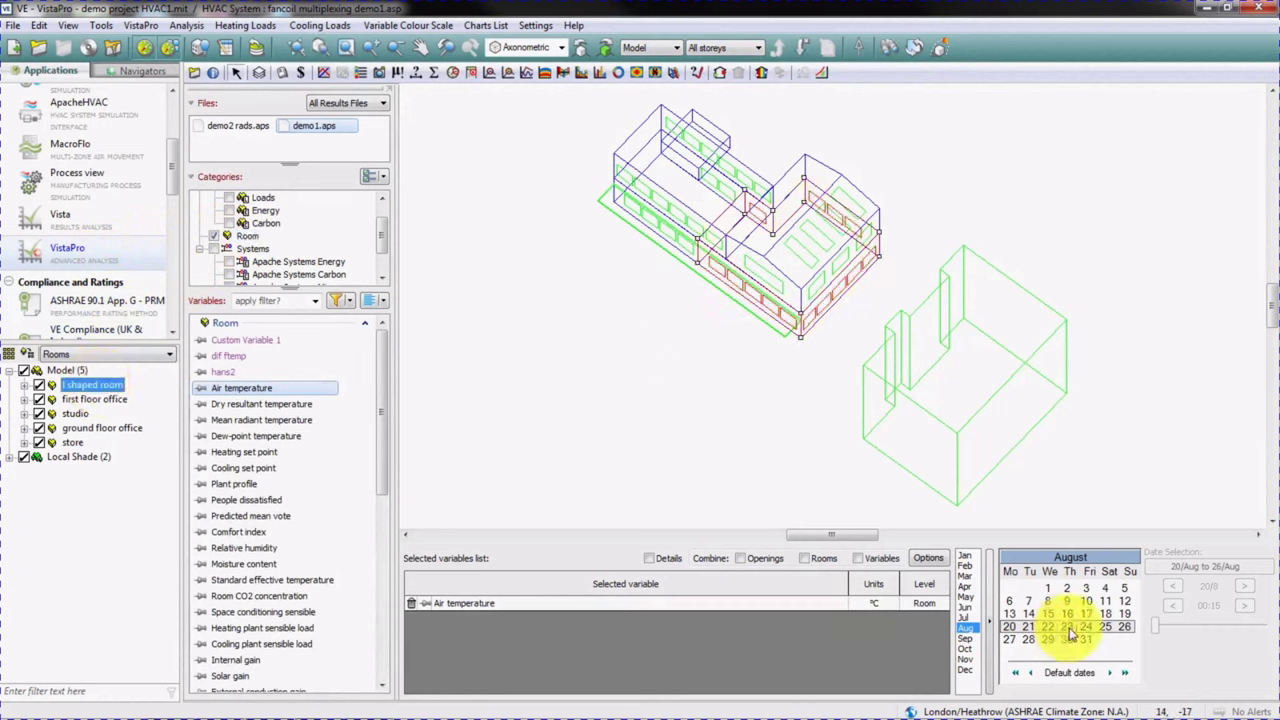
left_click(322, 75)
left_click_drag(614, 97, 745, 22)
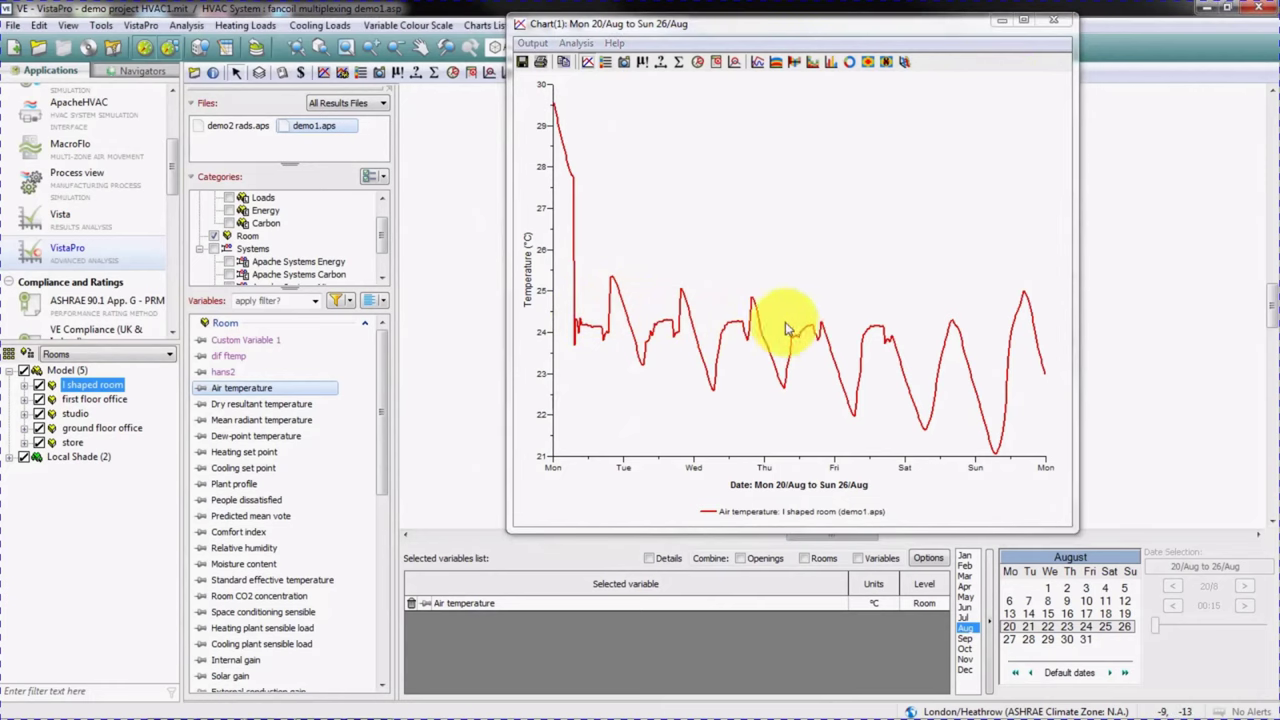
left_click(1053, 21)
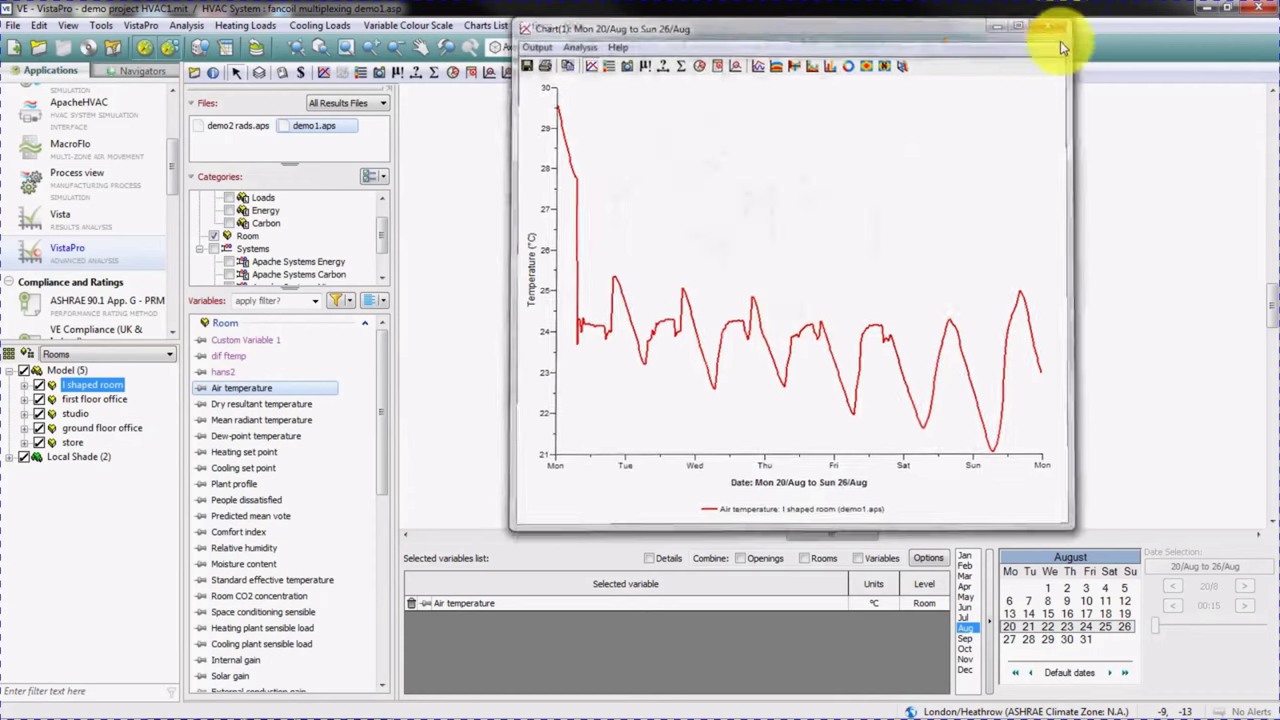
- Tabulate the monthly ApHVAC boilers energy and ApHVAC chillers energy for the whole year, 1 January to 31 December
left_click(1068, 677)
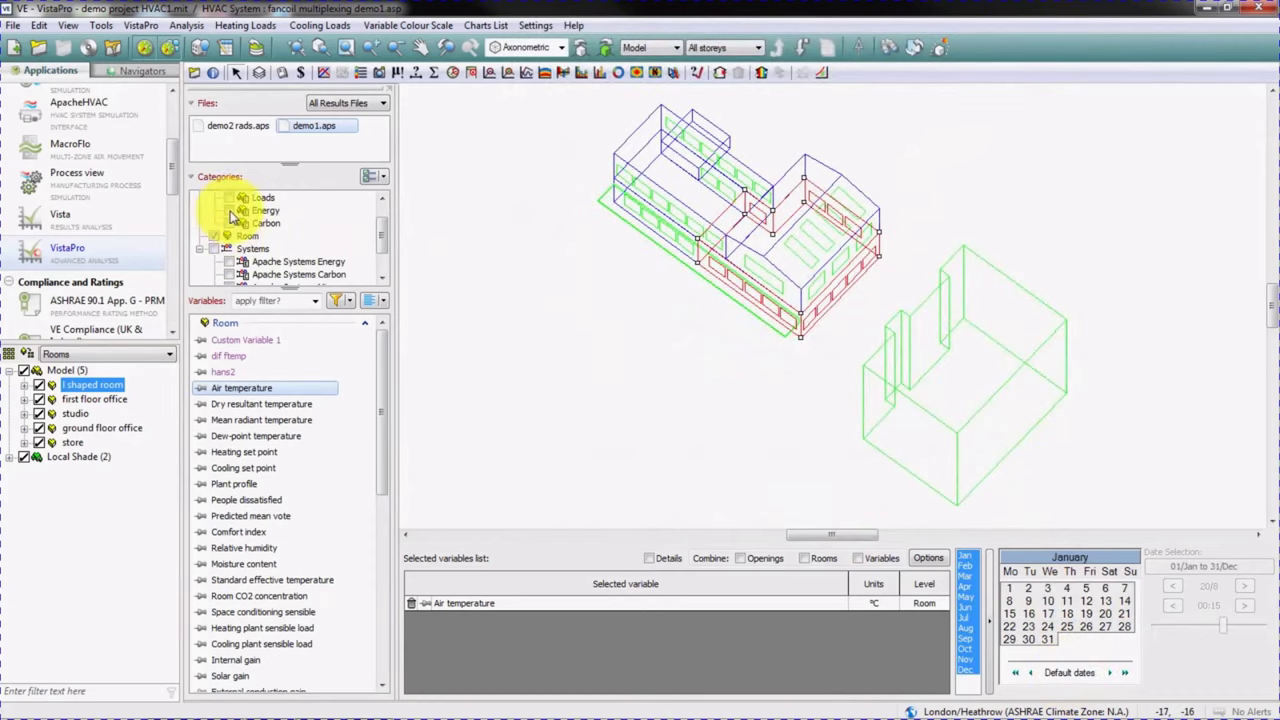
left_click(262, 211)
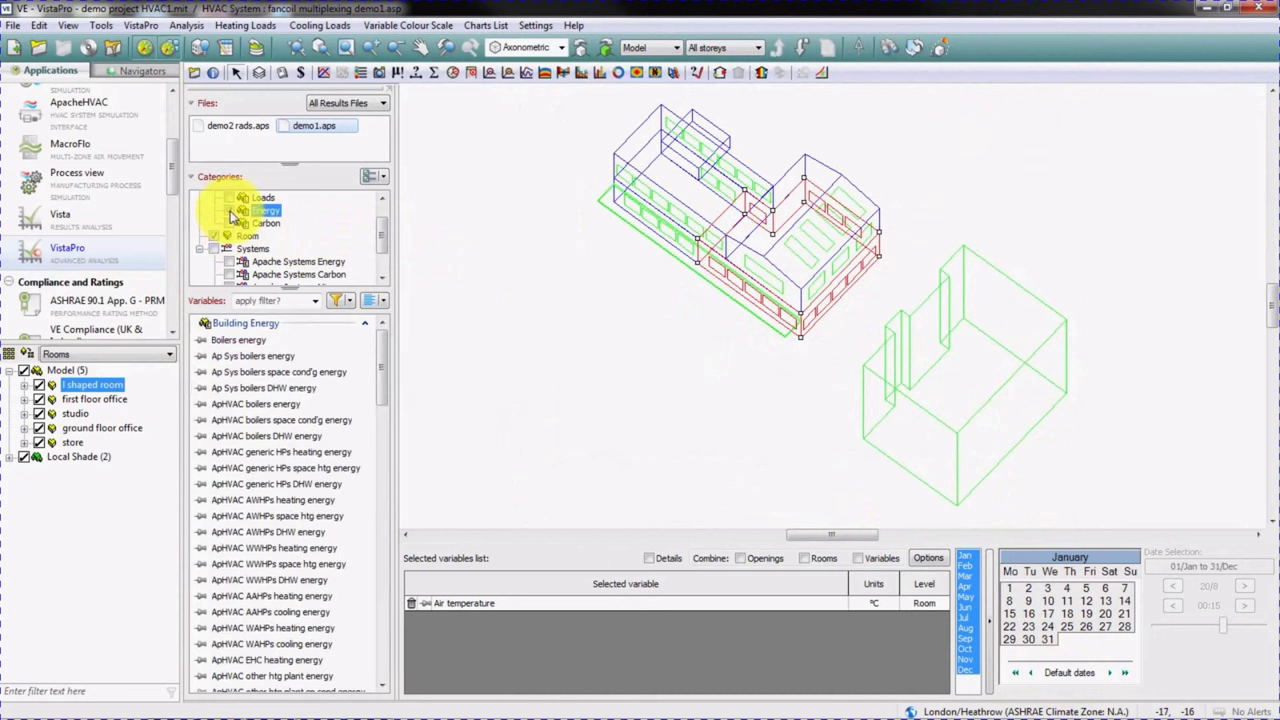
left_click(230, 211)
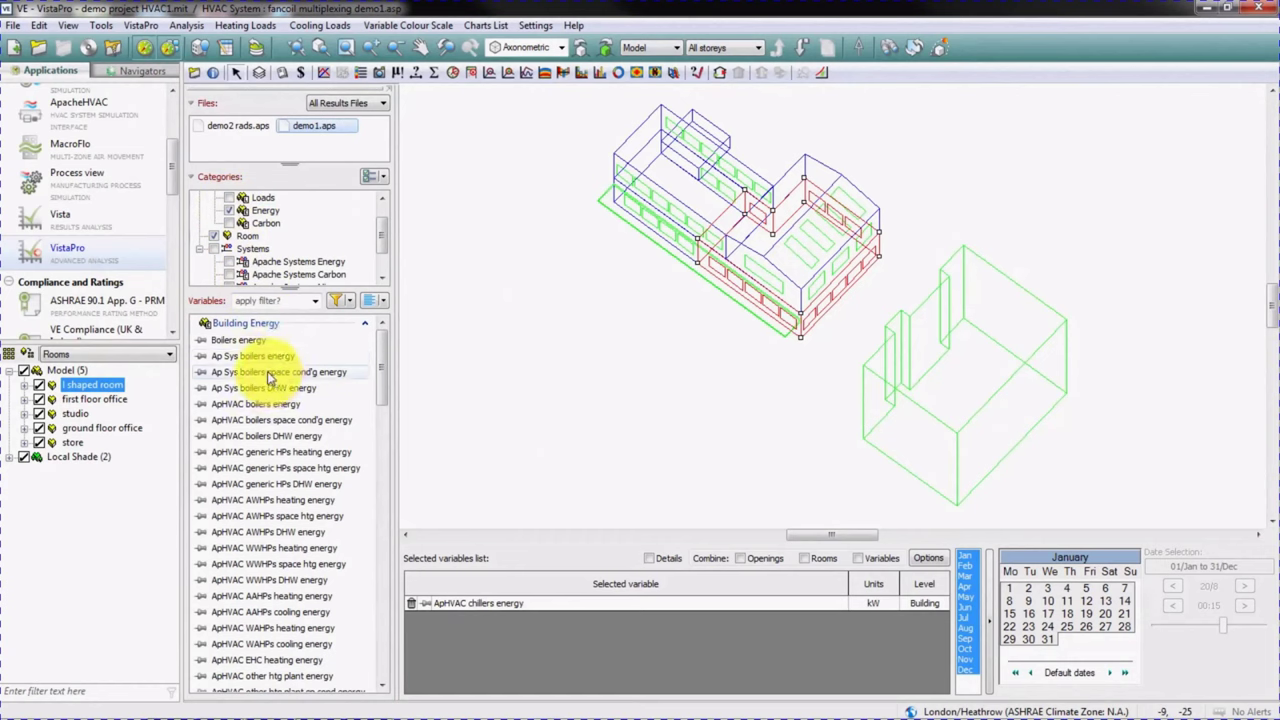
left_click(271, 408)
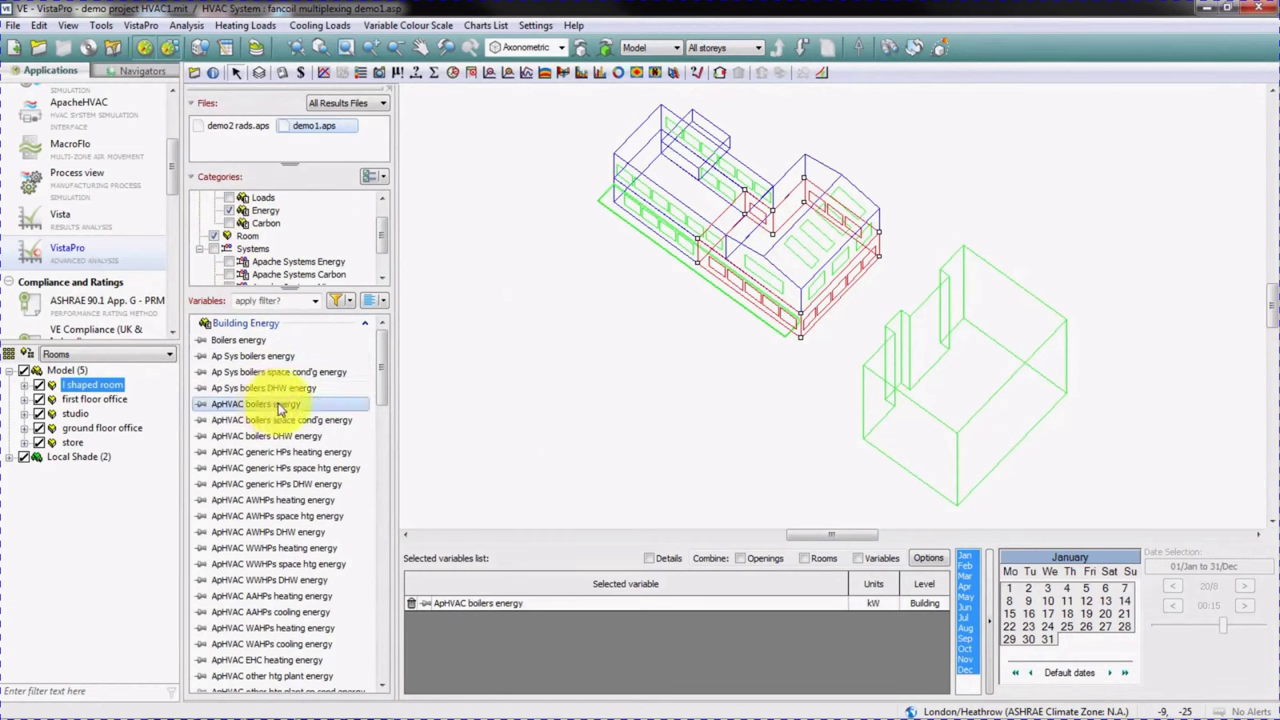
left_click_drag(380, 366, 372, 424)
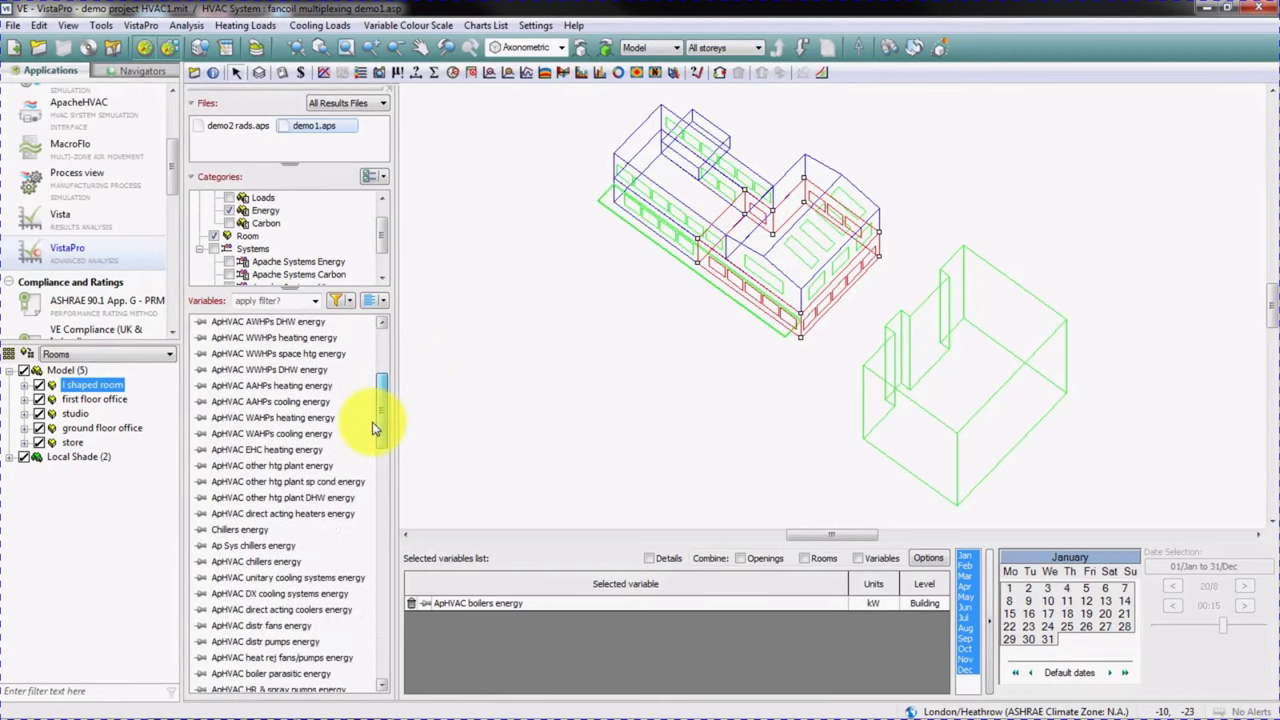
left_click(230, 562)
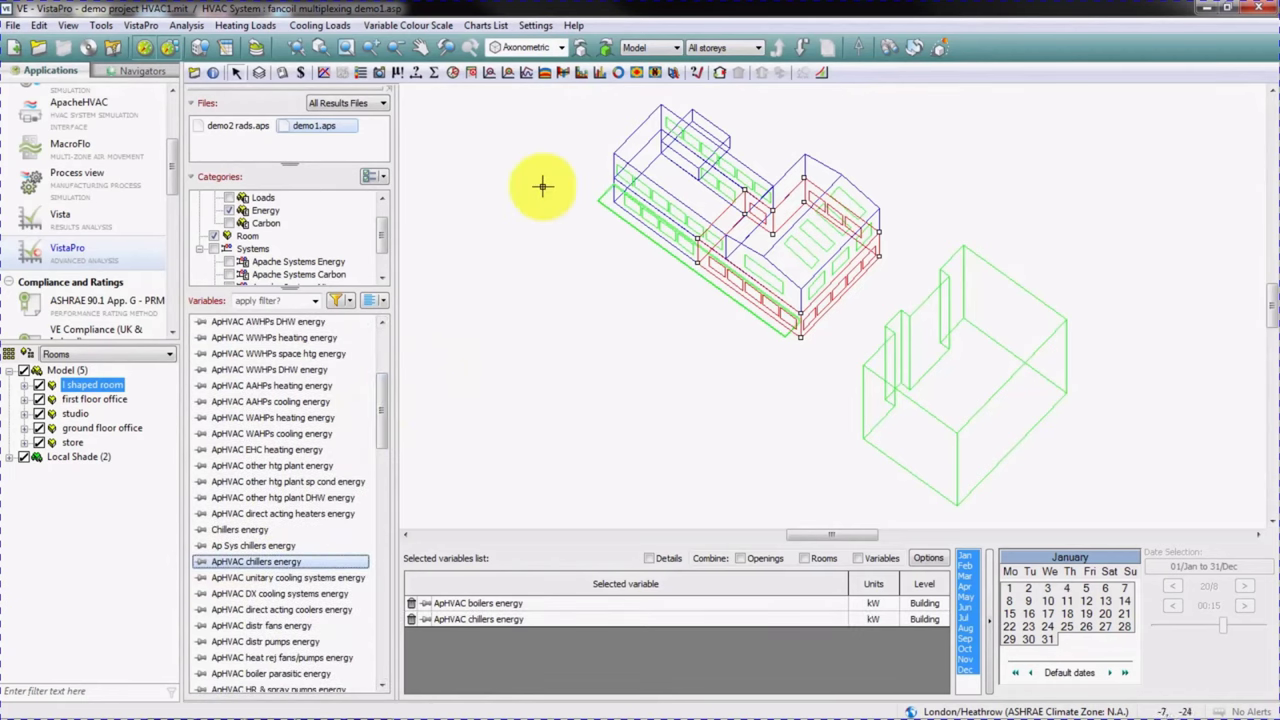
left_click(433, 74)
left_click_drag(661, 88, 704, 92)
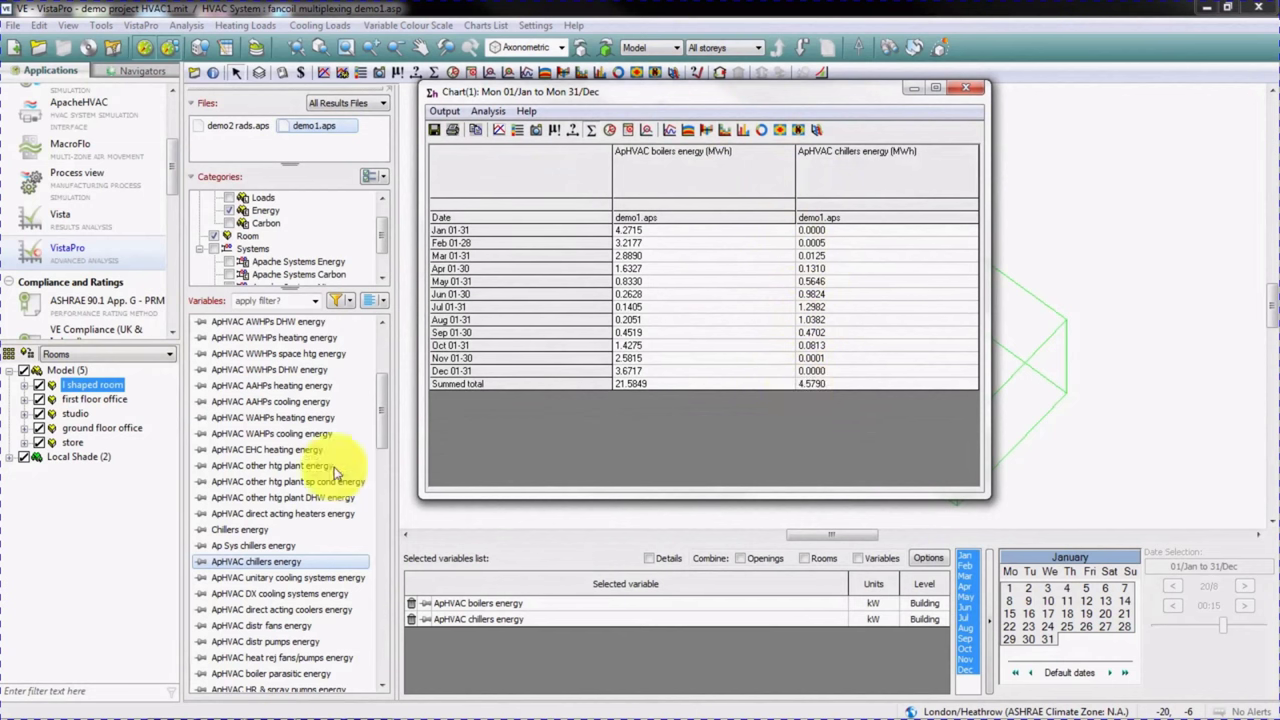
- Examine the monthly totals of ApHVAC distr fans energy and ApHVAC distr pumps energy
scroll(325, 465, "down", 3)
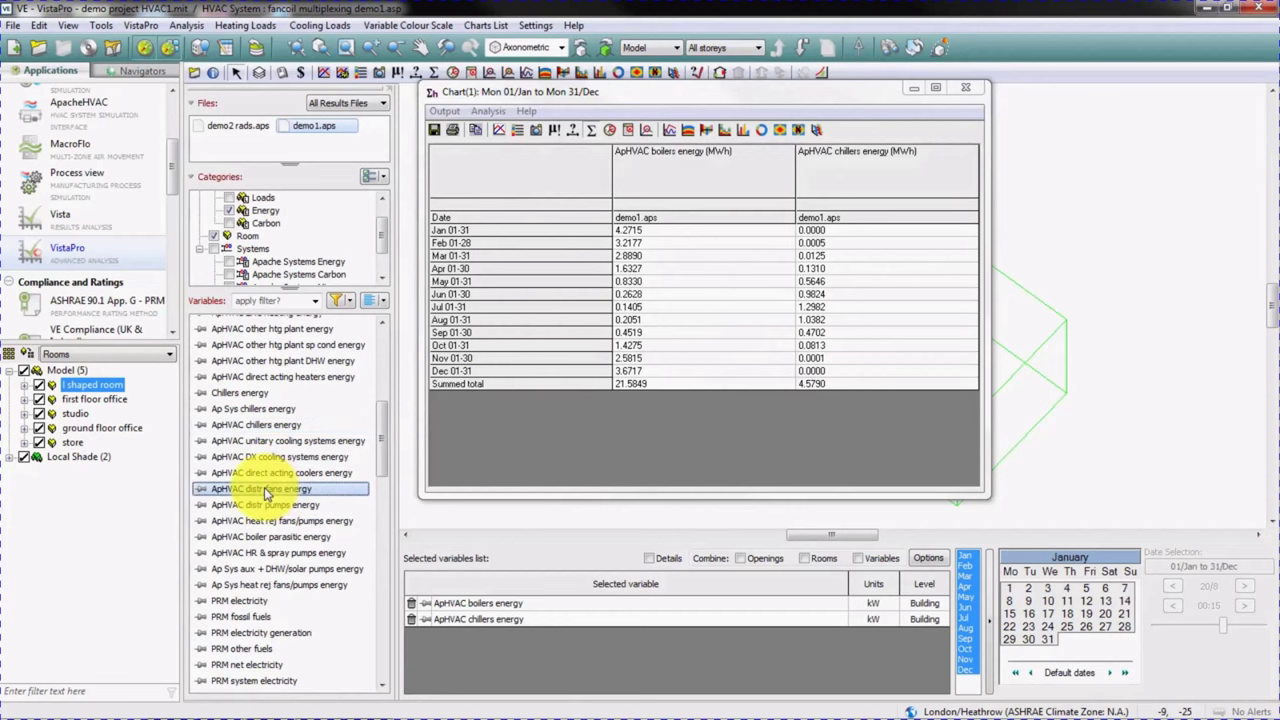
left_click(266, 490)
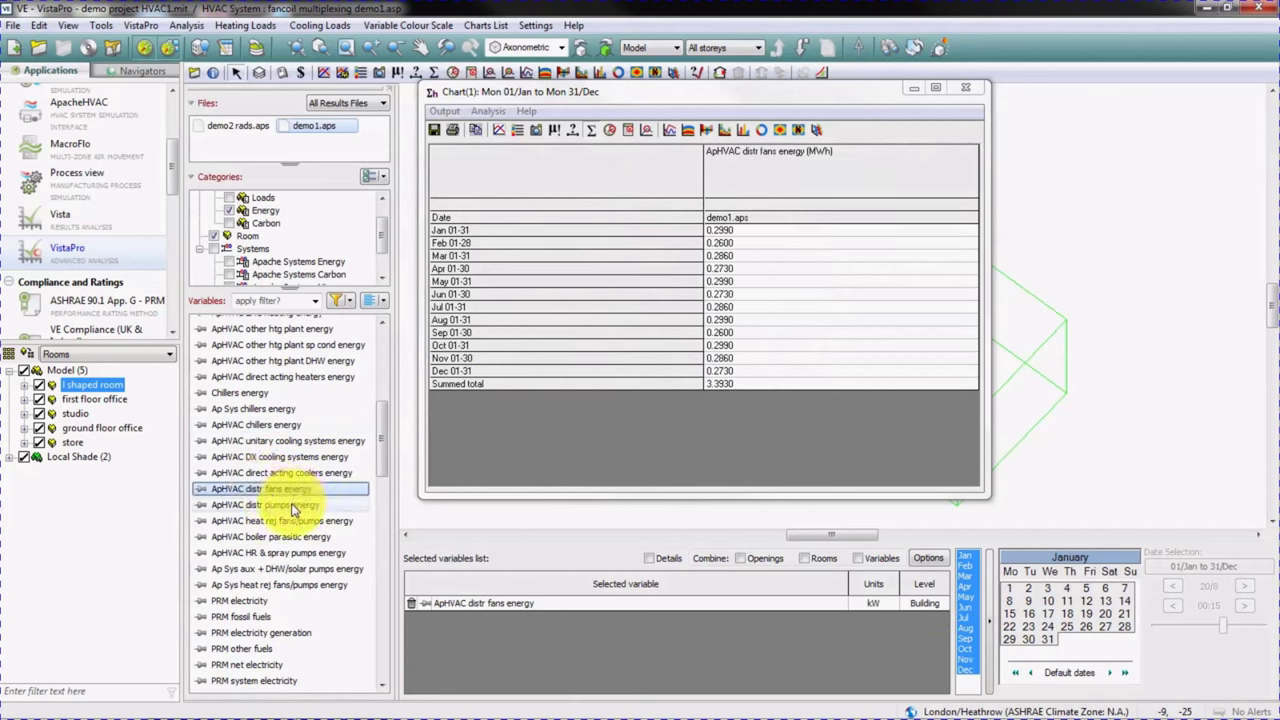
left_click(293, 506)
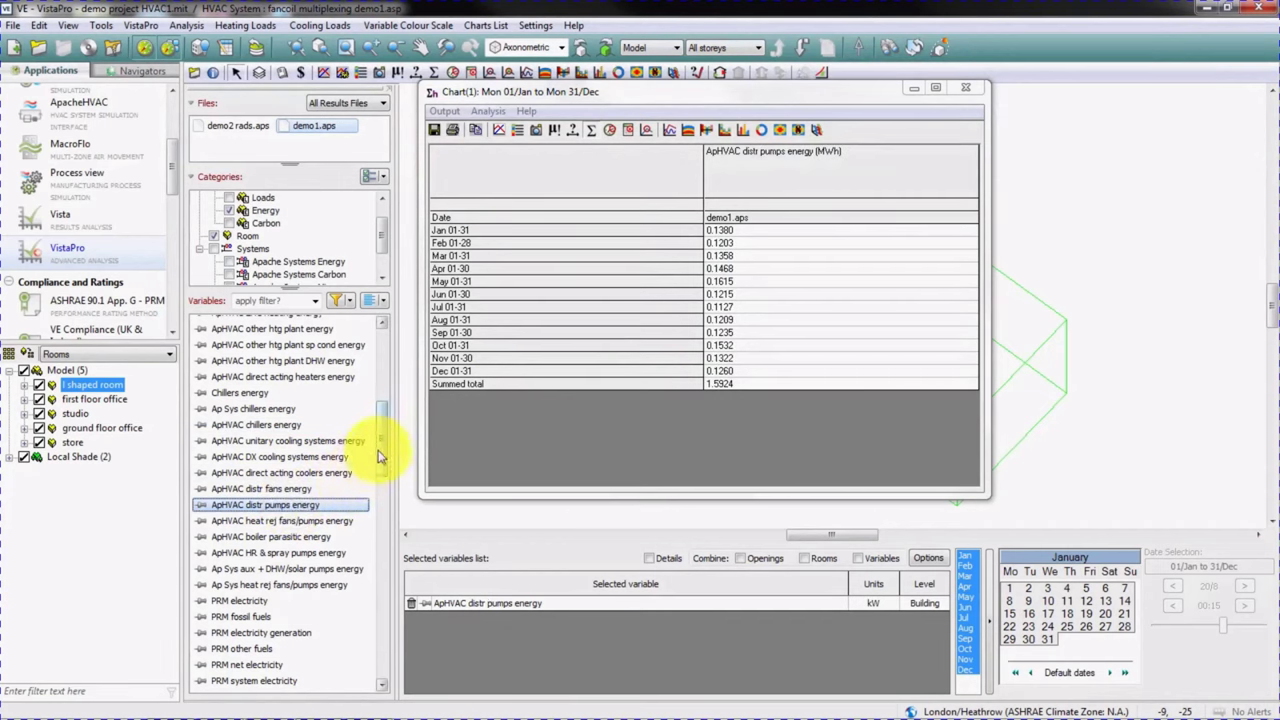
left_click_drag(386, 443, 387, 490)
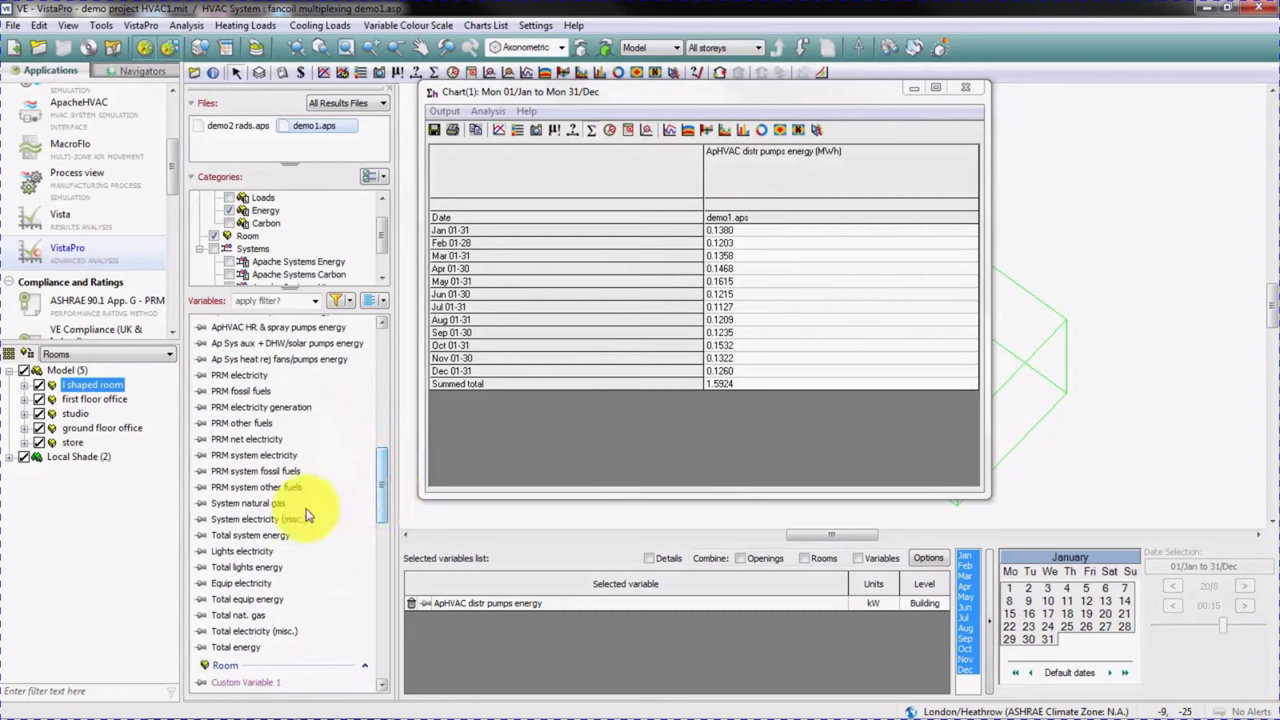
- Tabulate the monthly Total system energy and the building carbon variable Total system CE, and close the results table
left_click(273, 542)
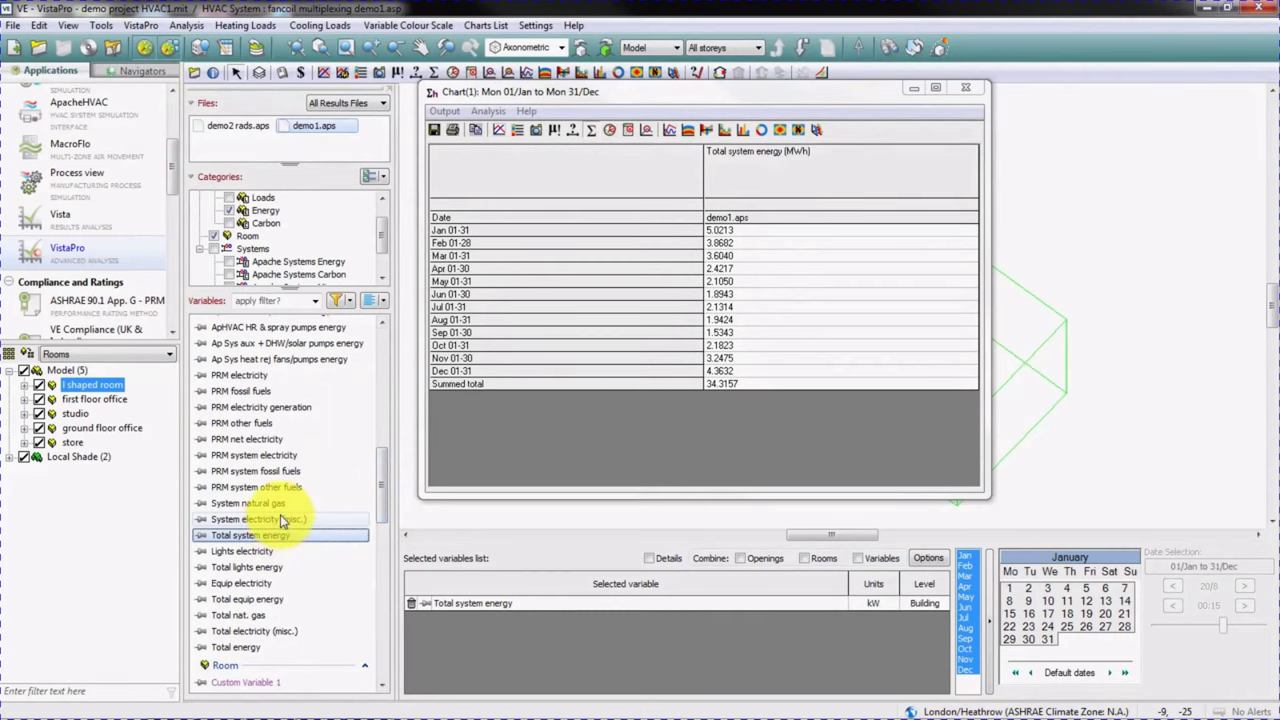
left_click(230, 212)
left_click(230, 224)
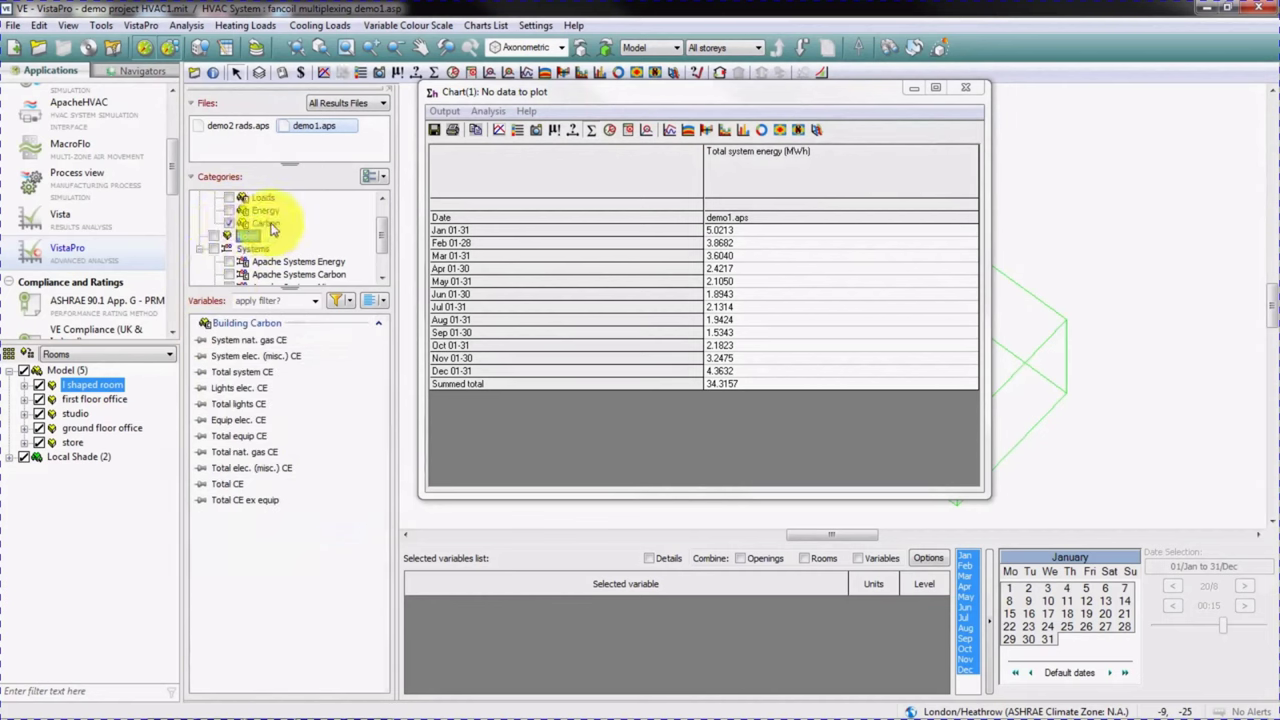
left_click(255, 372)
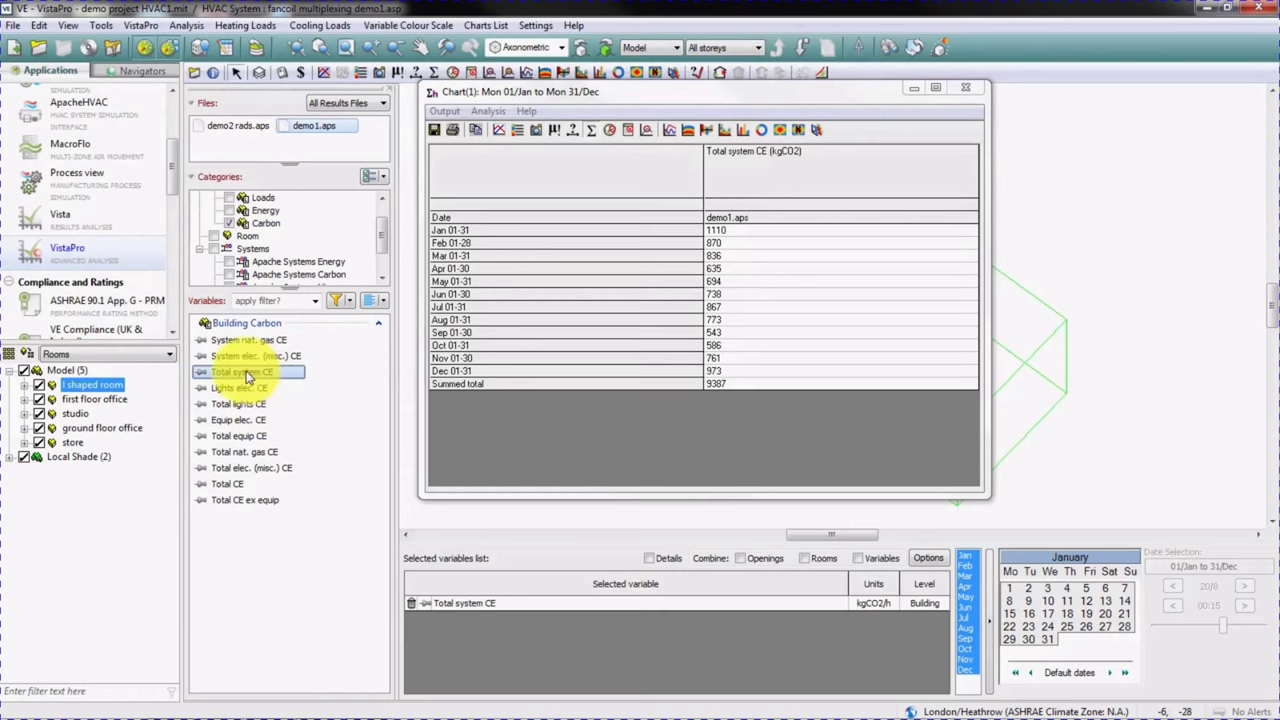
left_click(966, 91)
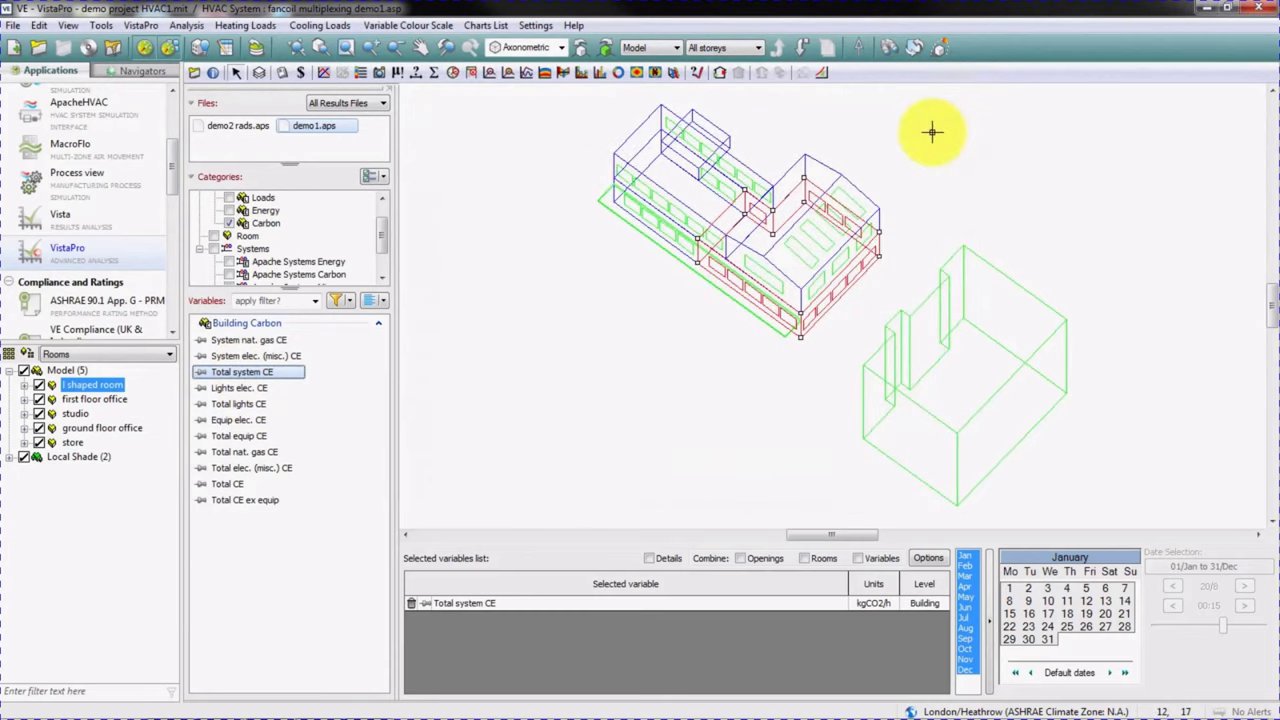
- Browse the results by HVAC network fancoil multiplexing demo1.asp and tabulate the Chiller 1 loop's monthly Chillers energy for the whole year
left_click(93, 382)
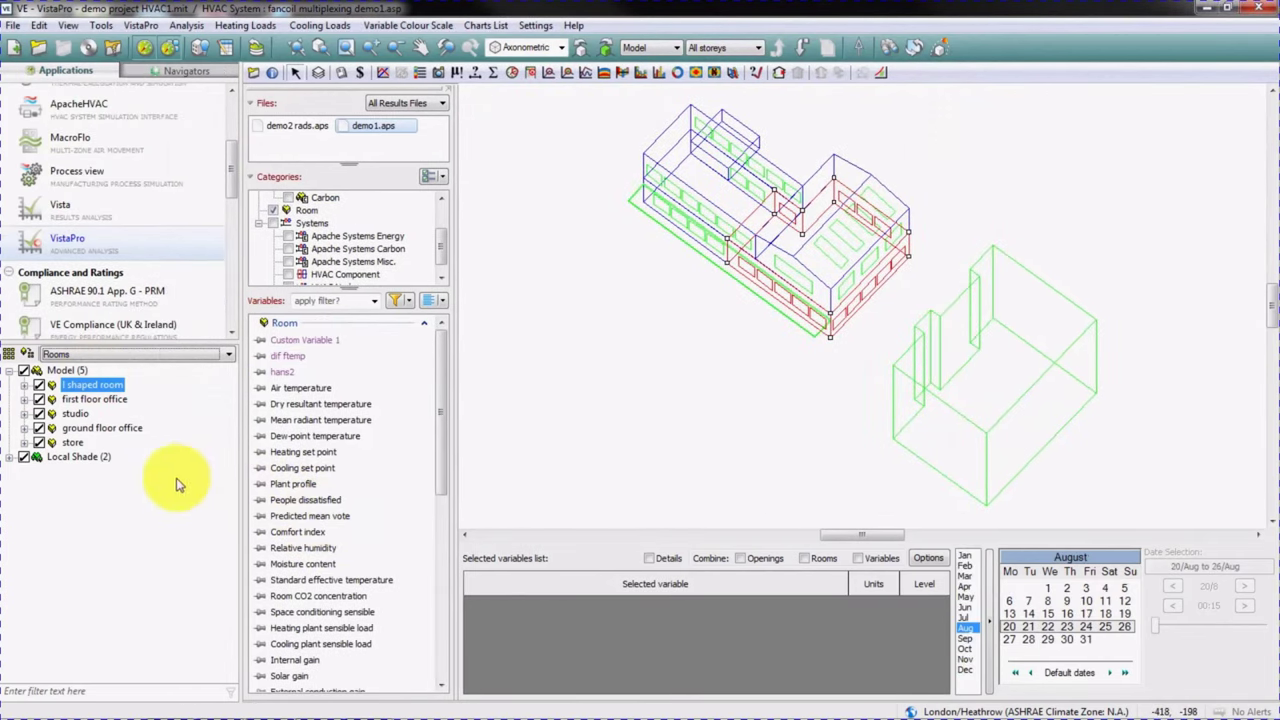
left_click(184, 354)
left_click(181, 402)
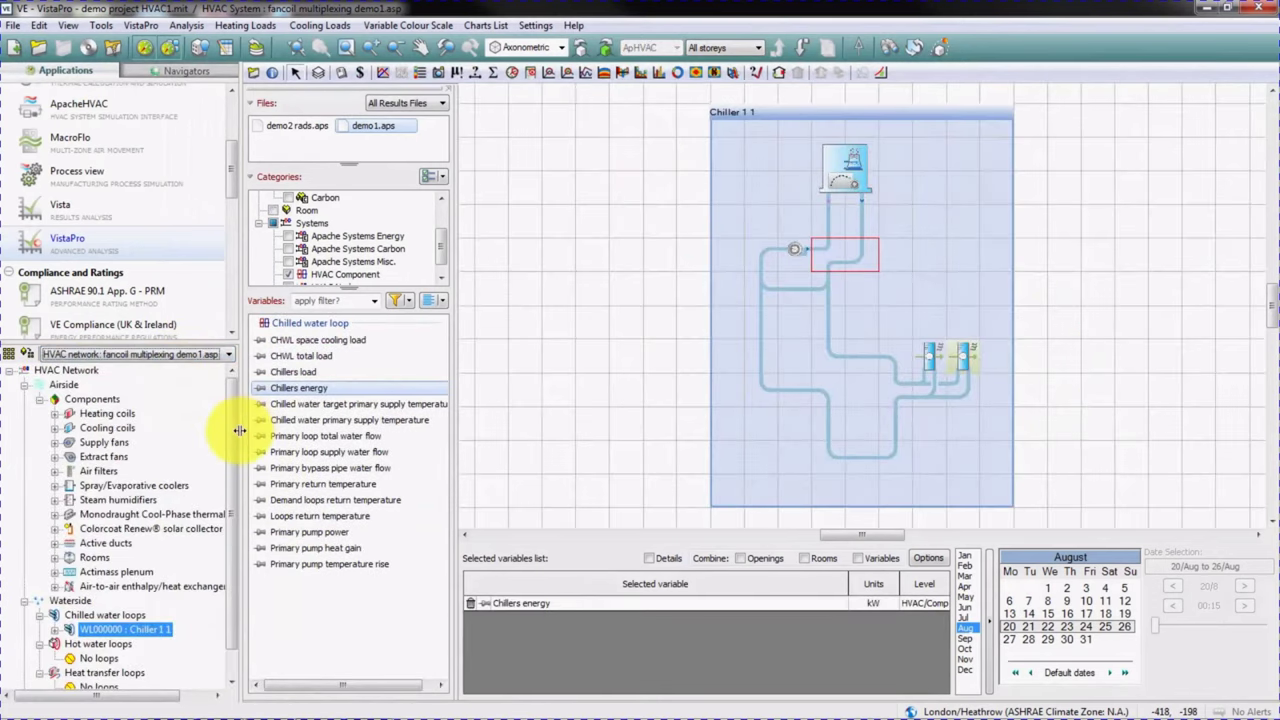
scroll(228, 485, "down", 1)
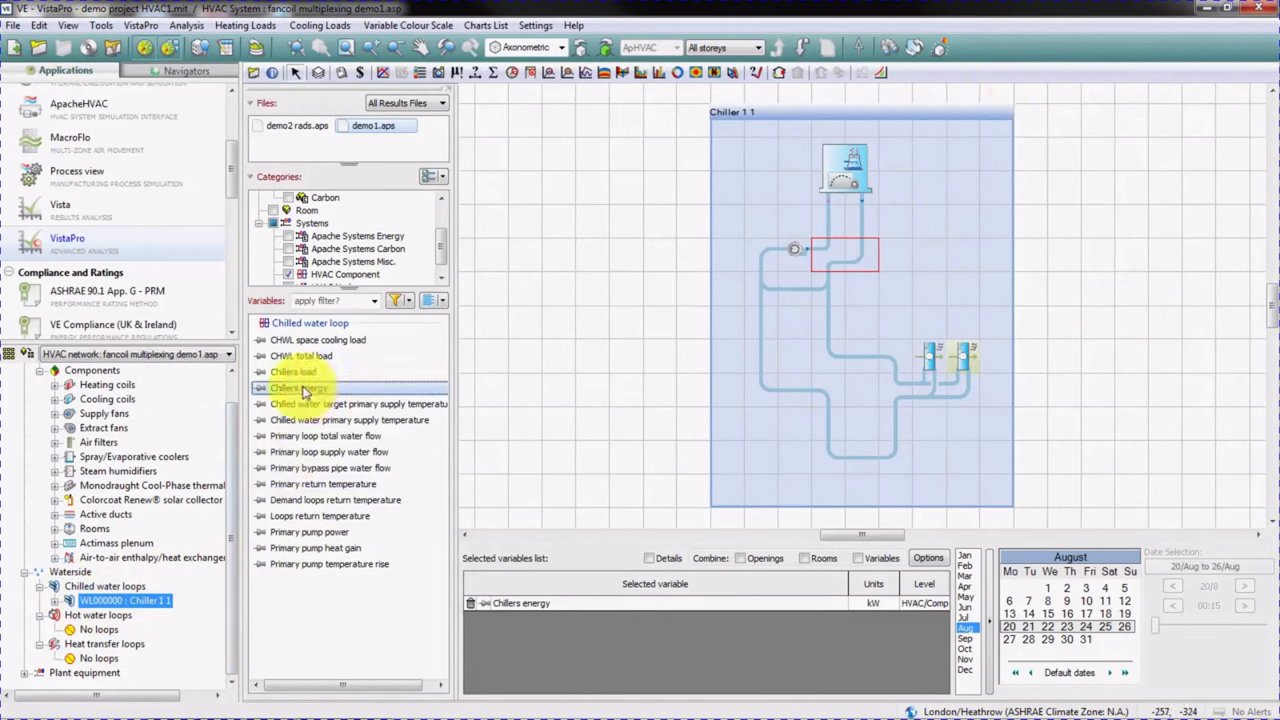
left_click(1072, 672)
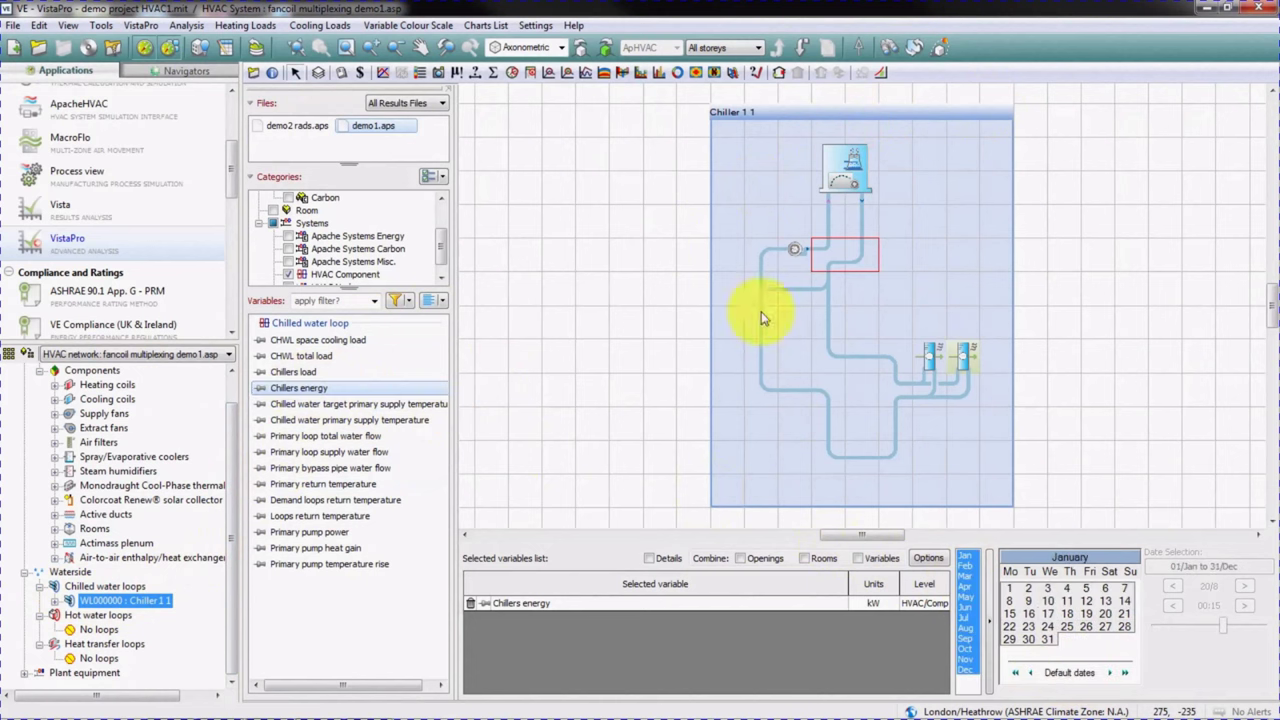
left_click(493, 74)
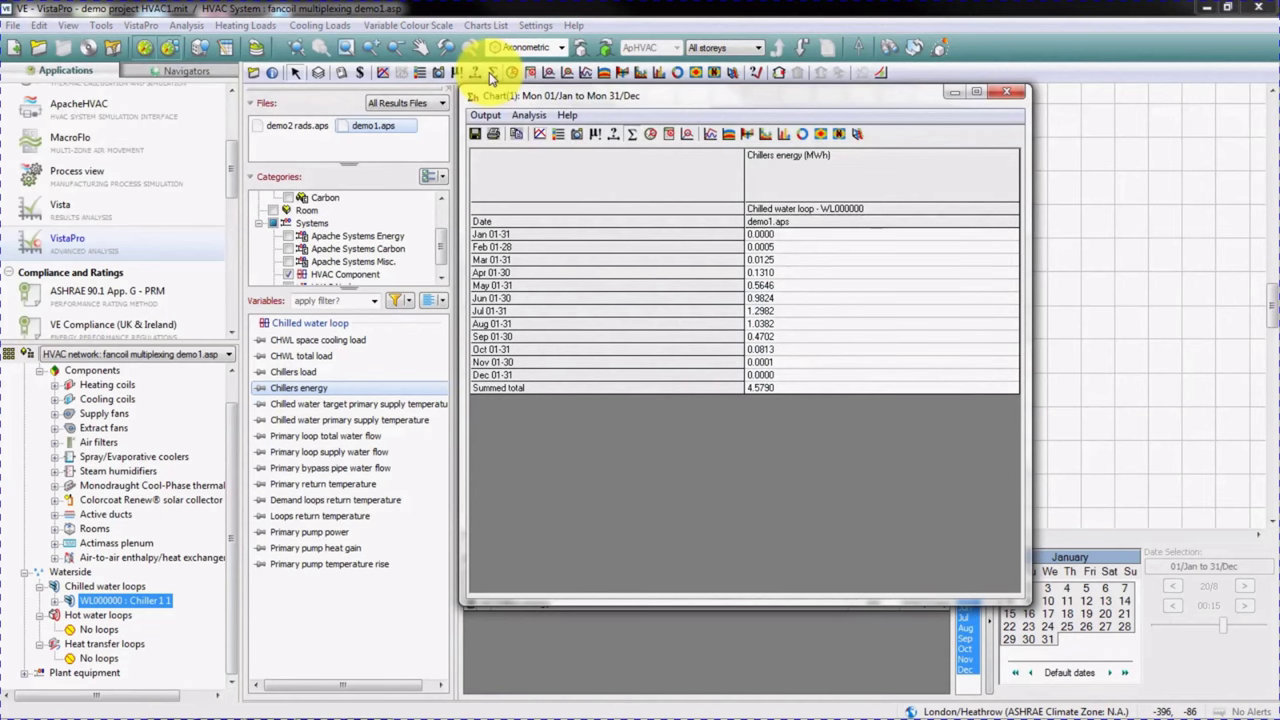
left_click(490, 78)
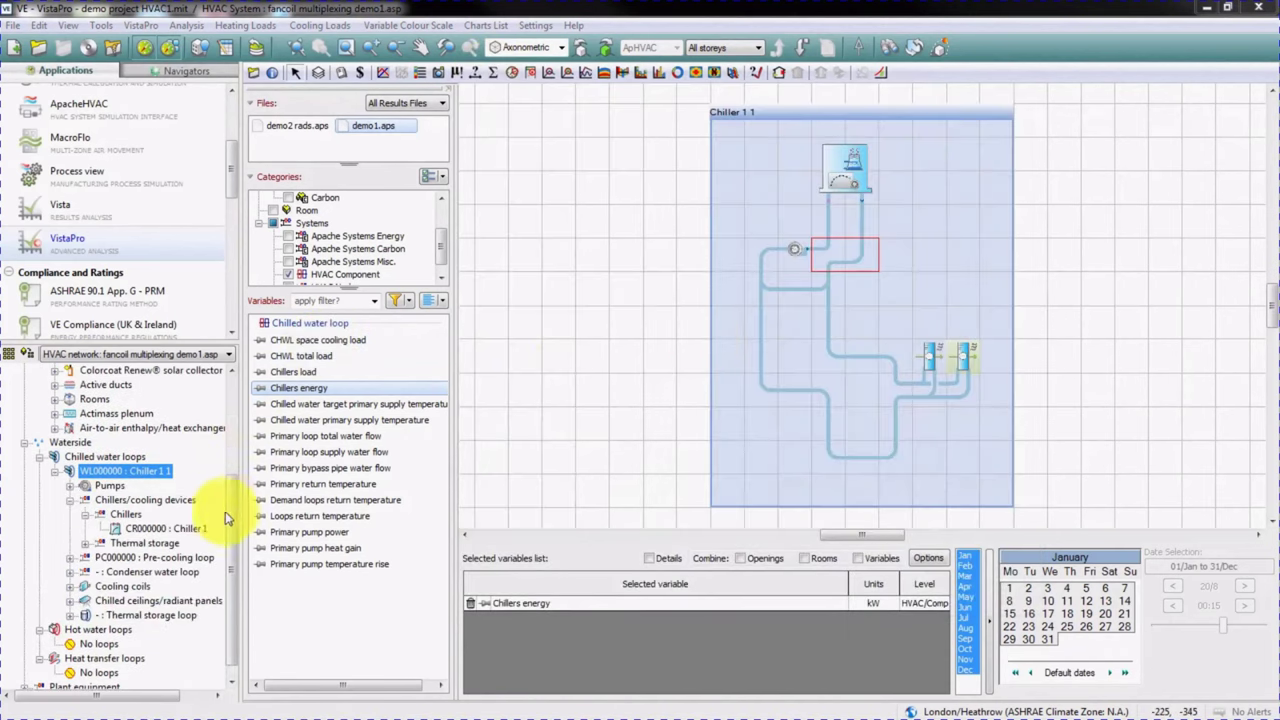
- Chart the whole-year air temperature at airside node 3, between the main duct's heating and cooling coils
left_click_drag(233, 640, 230, 385)
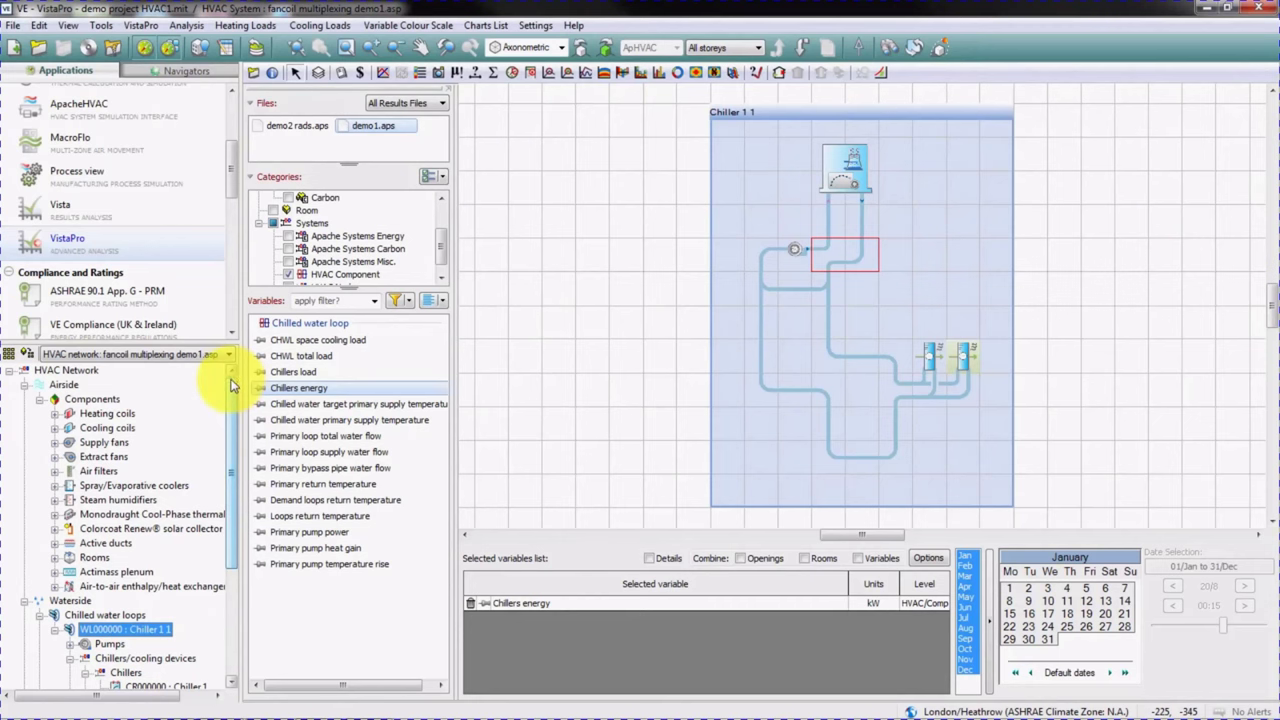
left_click(64, 386)
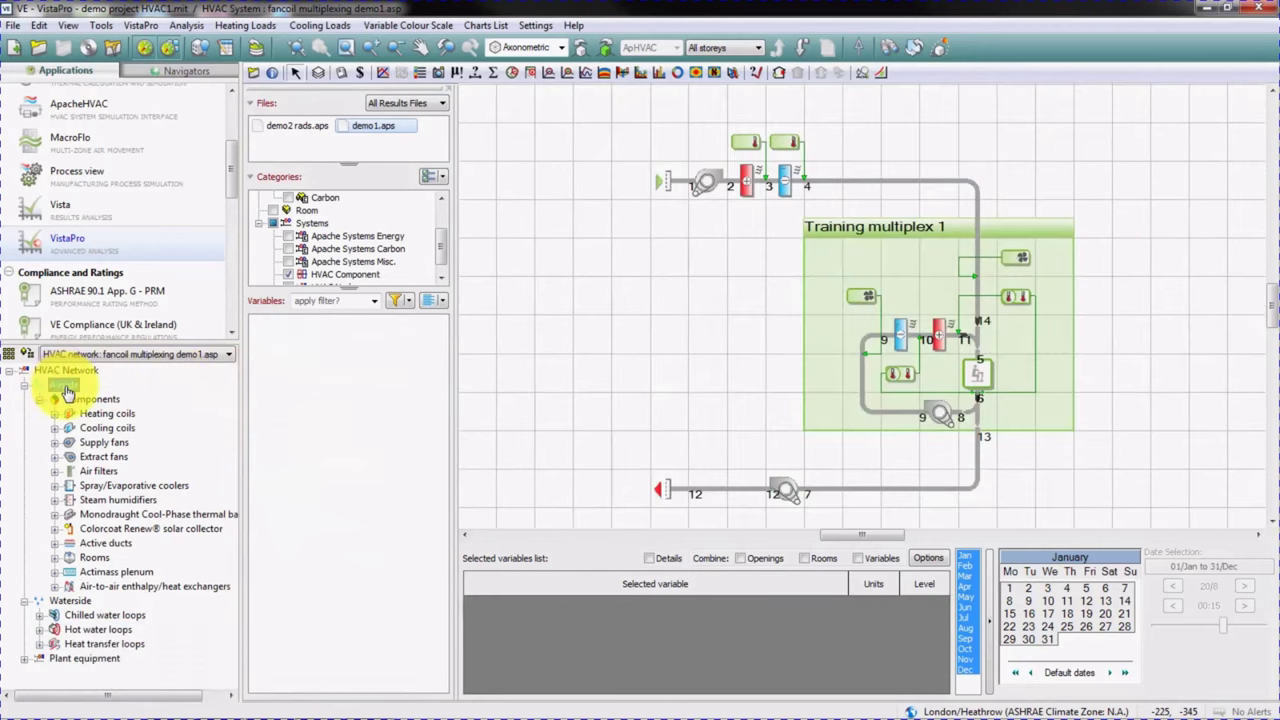
left_click(770, 186)
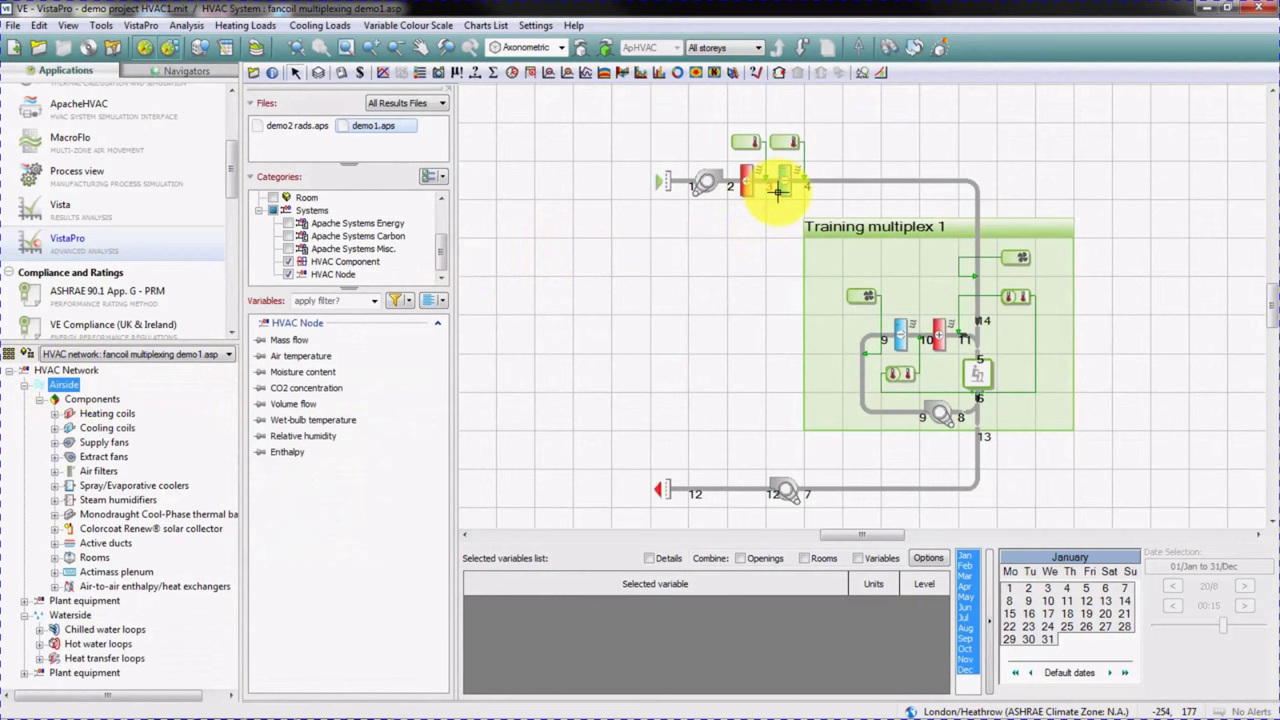
double_click(297, 356)
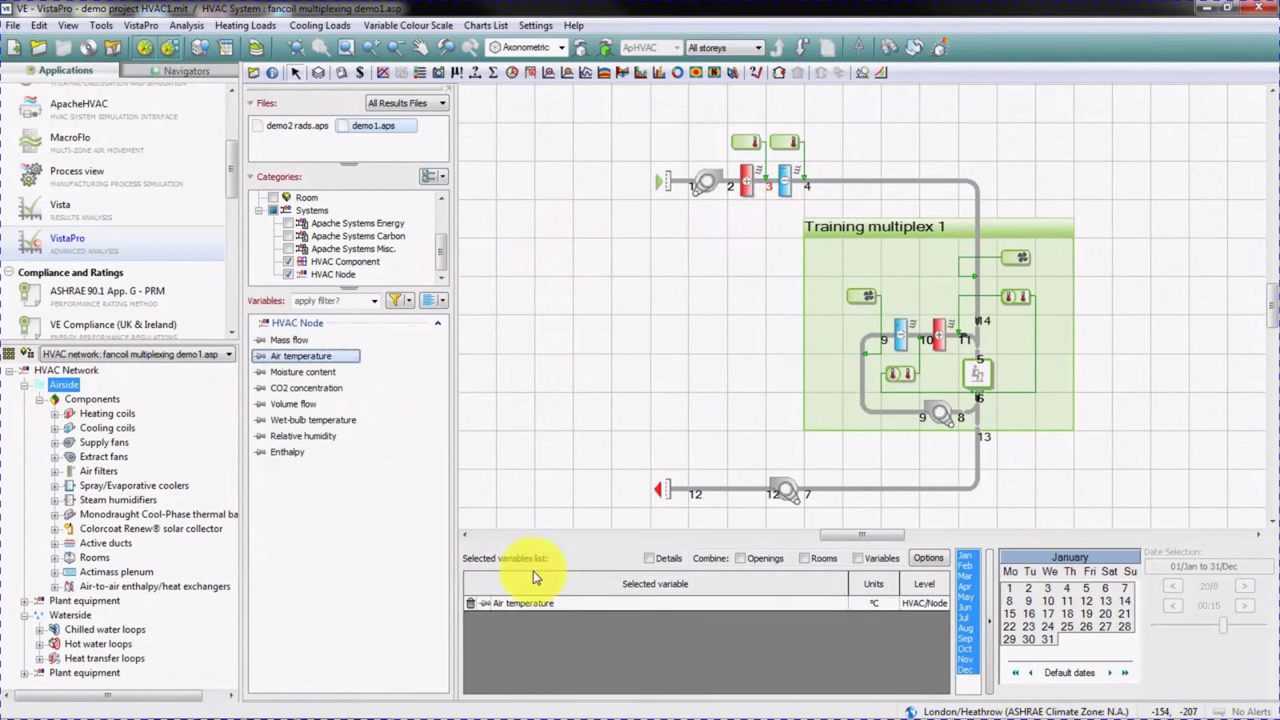
left_click(384, 72)
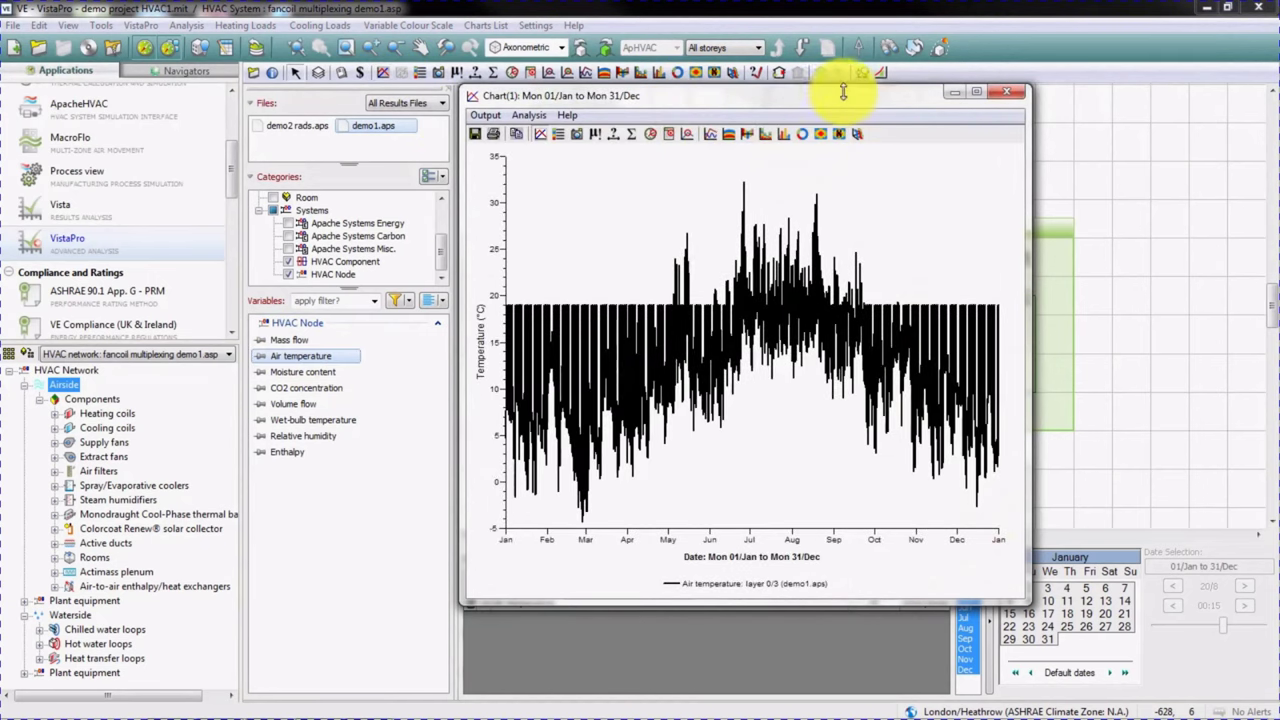
left_click_drag(843, 87, 714, 25)
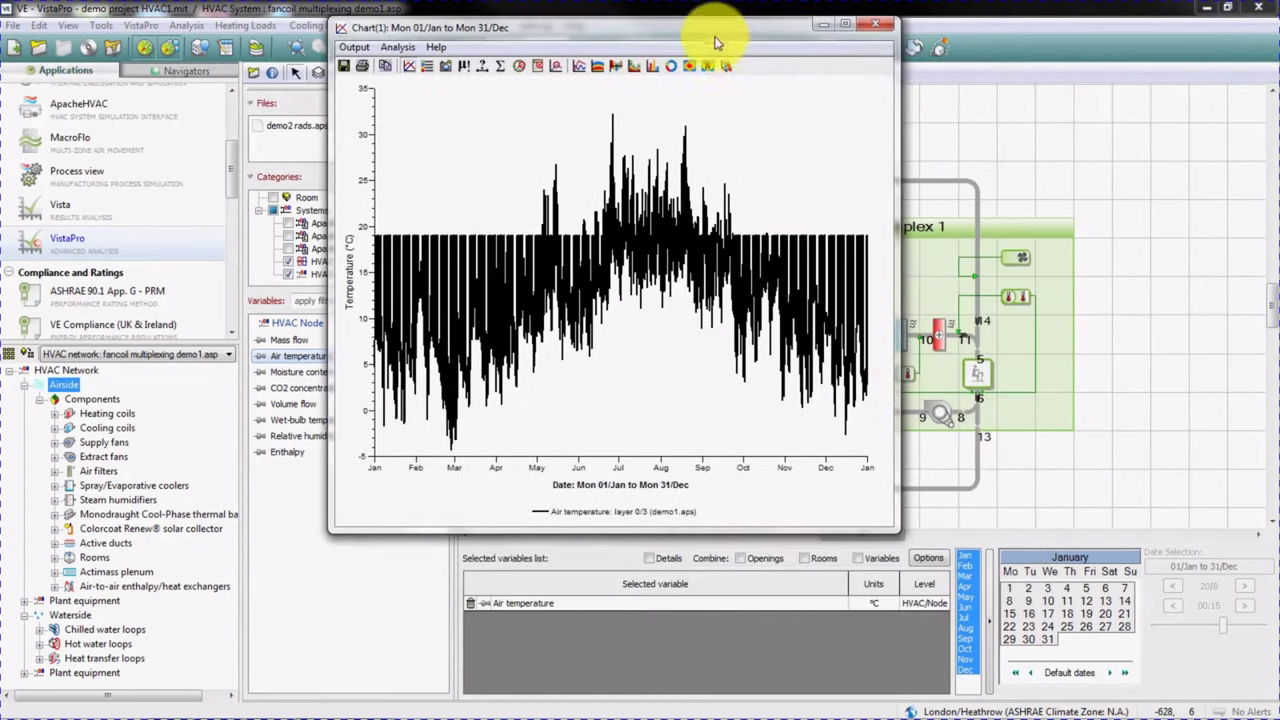
- Narrow the node 3 air temperature chart to 5 to 11 February, read Monday's midday value, and return to browsing by Rooms
left_click(966, 565)
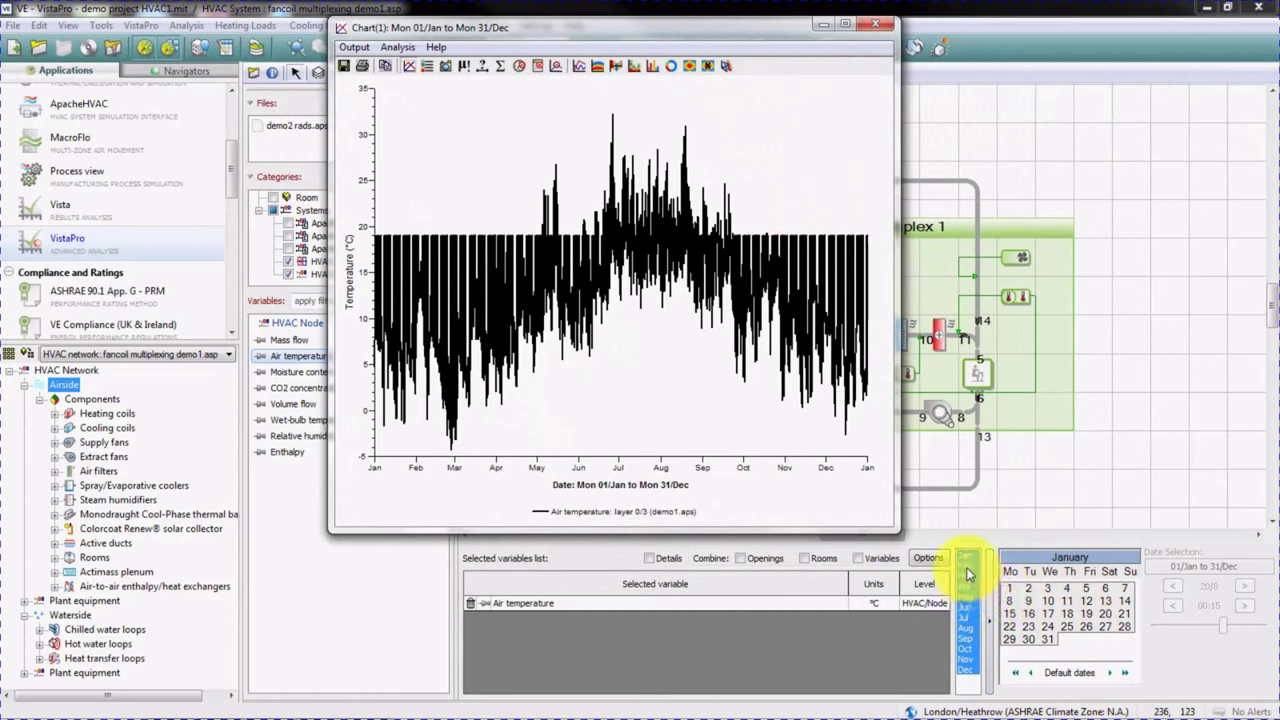
left_click_drag(1012, 601, 1127, 607)
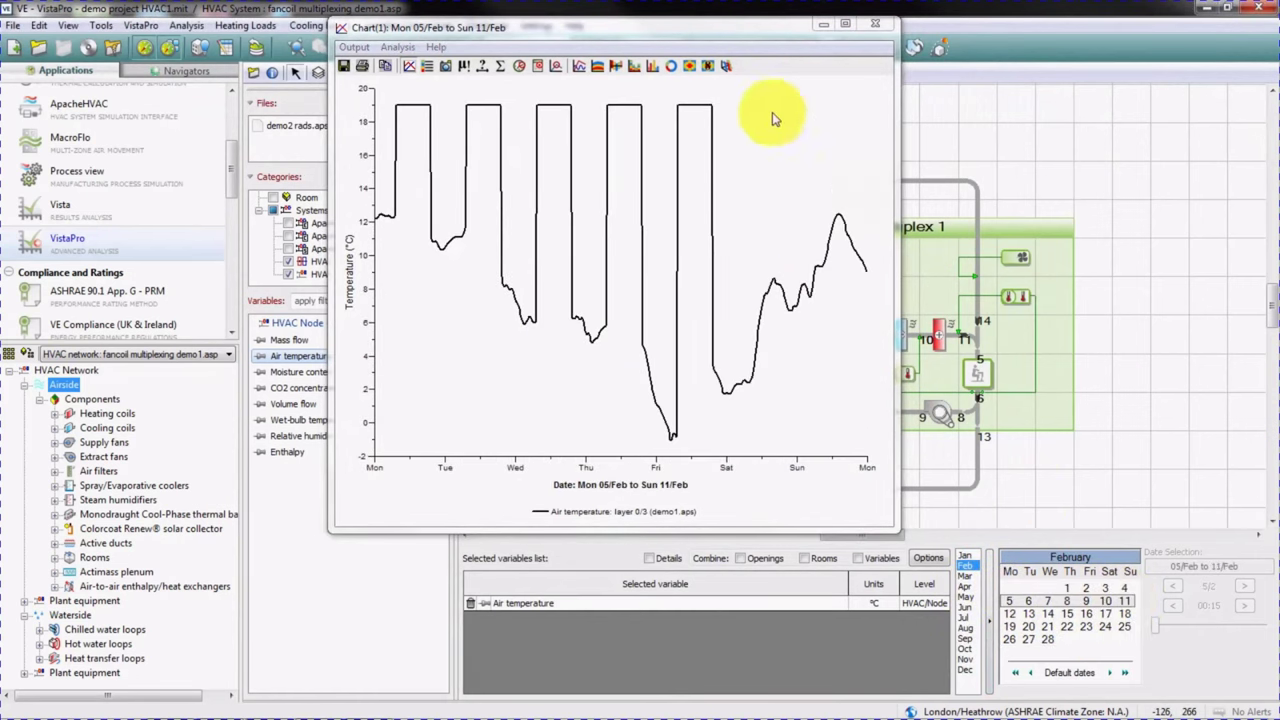
left_click_drag(697, 20, 819, 36)
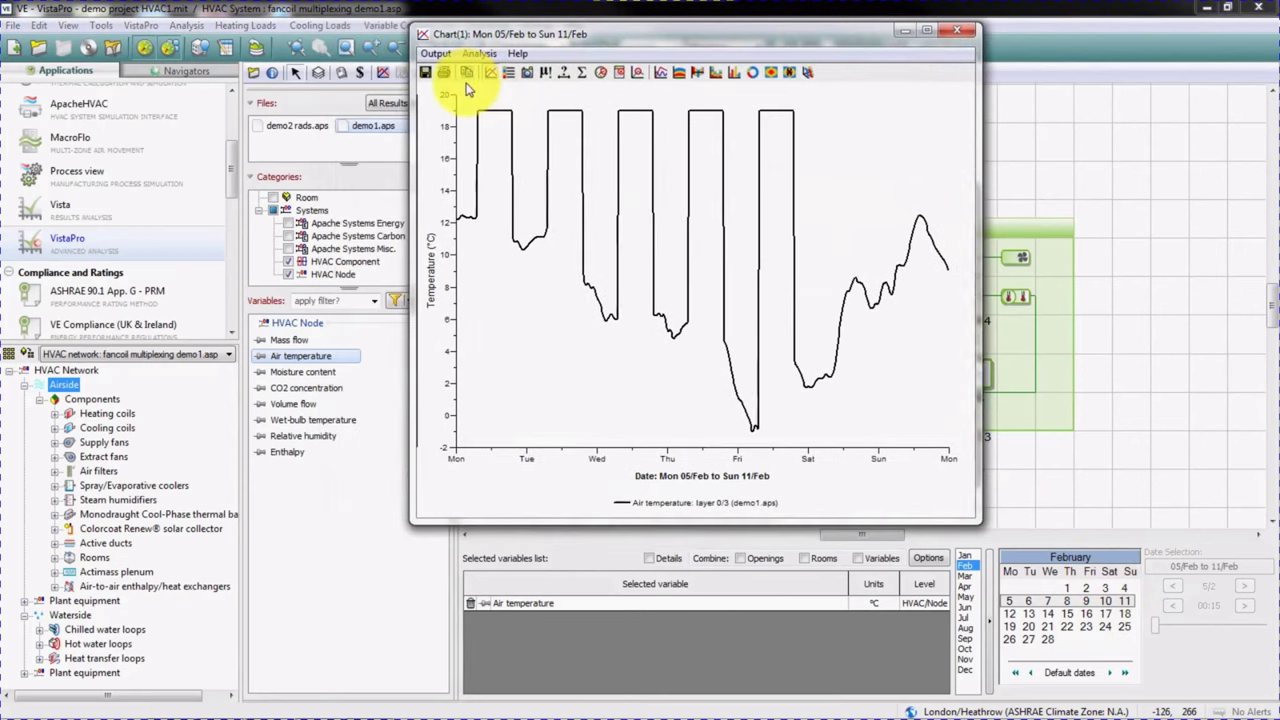
left_click(493, 112)
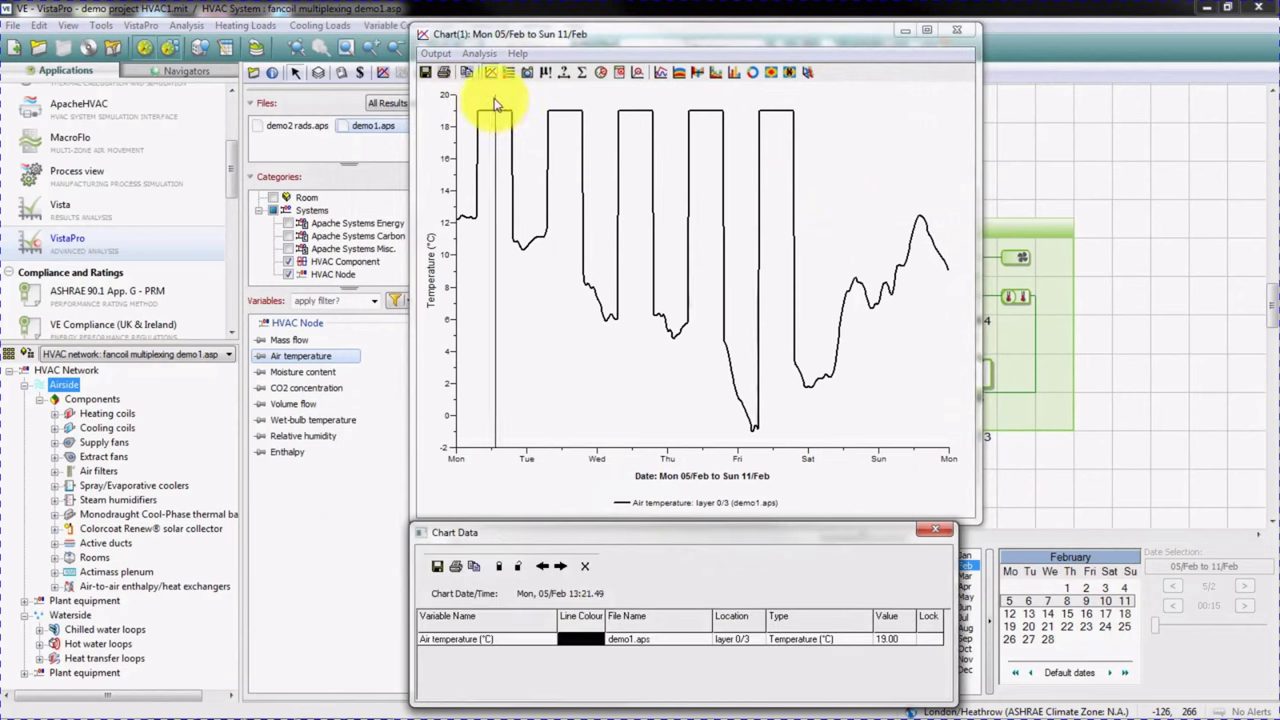
left_click(933, 536)
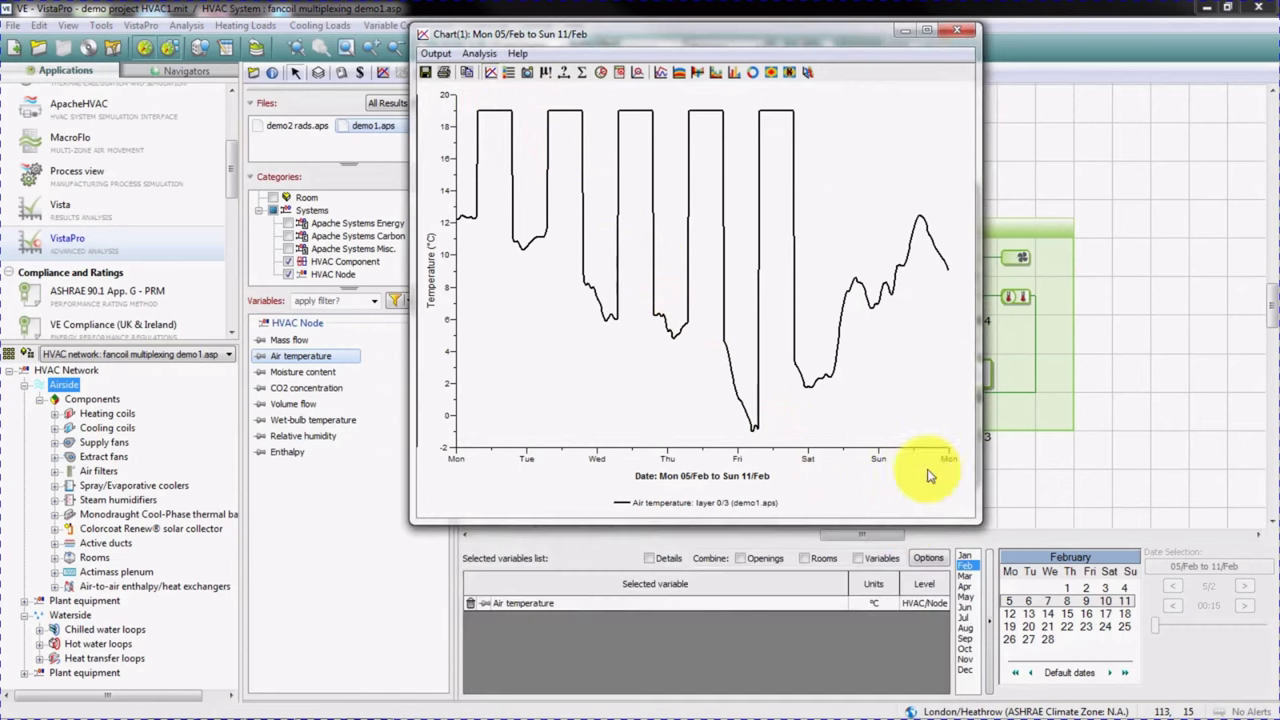
left_click(952, 30)
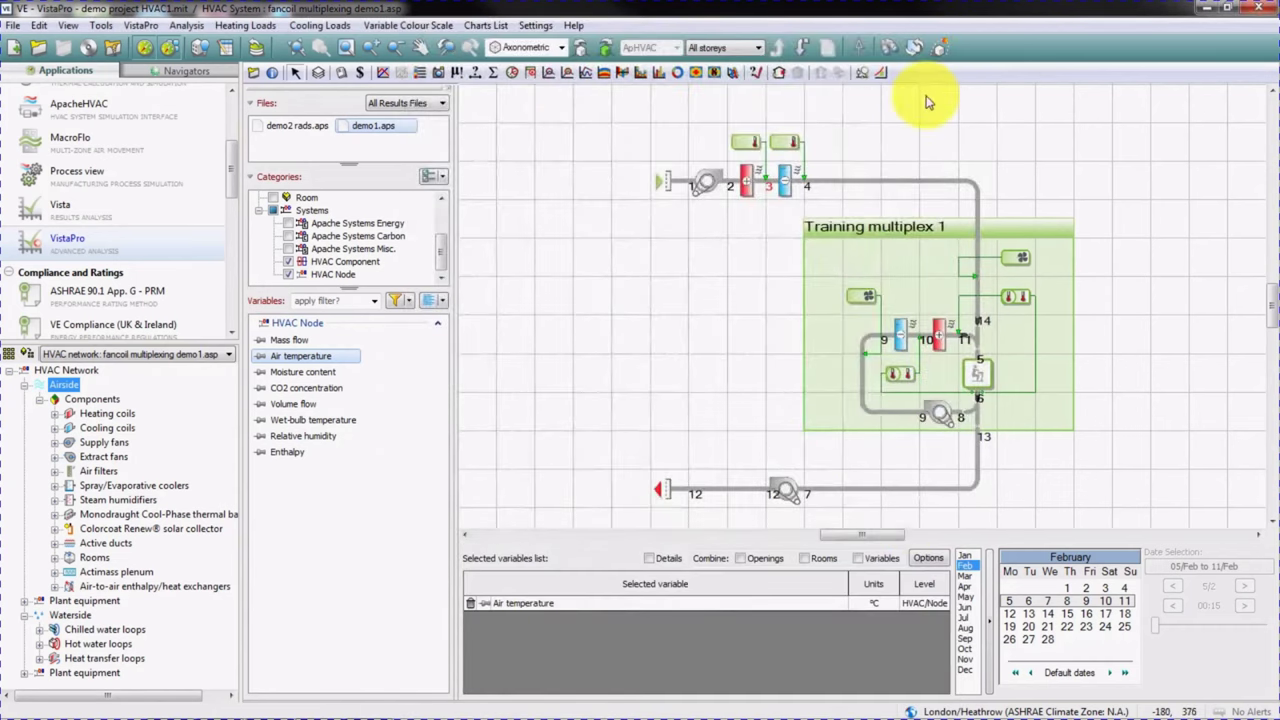
left_click(218, 356)
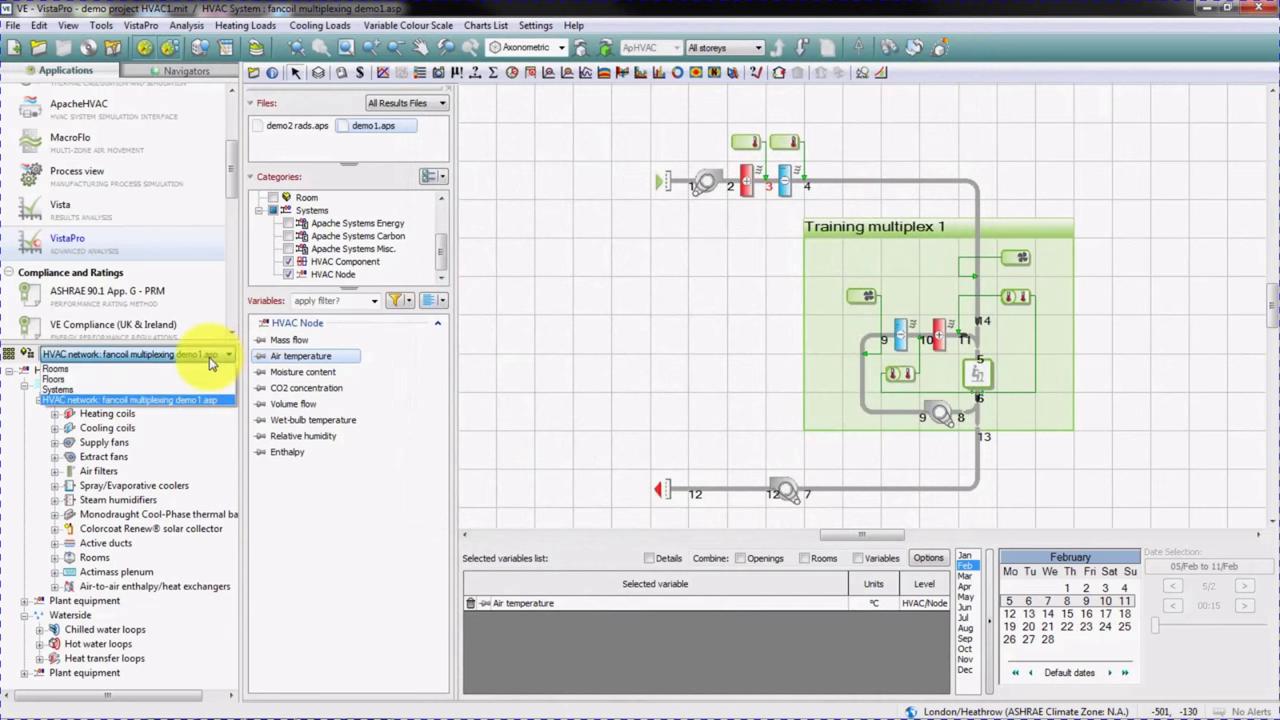
left_click(60, 374)
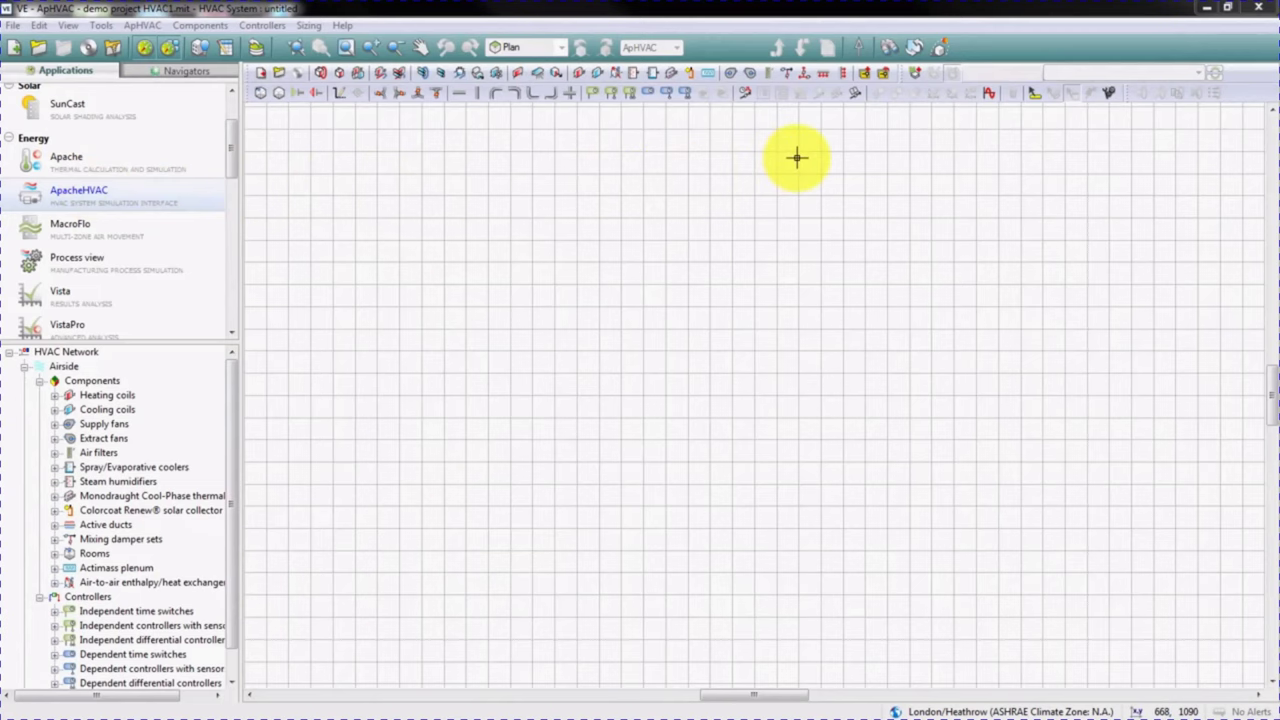
- Browse the importable system libraries and preview PRM-Baseline-05 Pkg-VAVr-DX-HW from the 90.1 PRM 2004 and 2007 Baseline systems
left_click(866, 76)
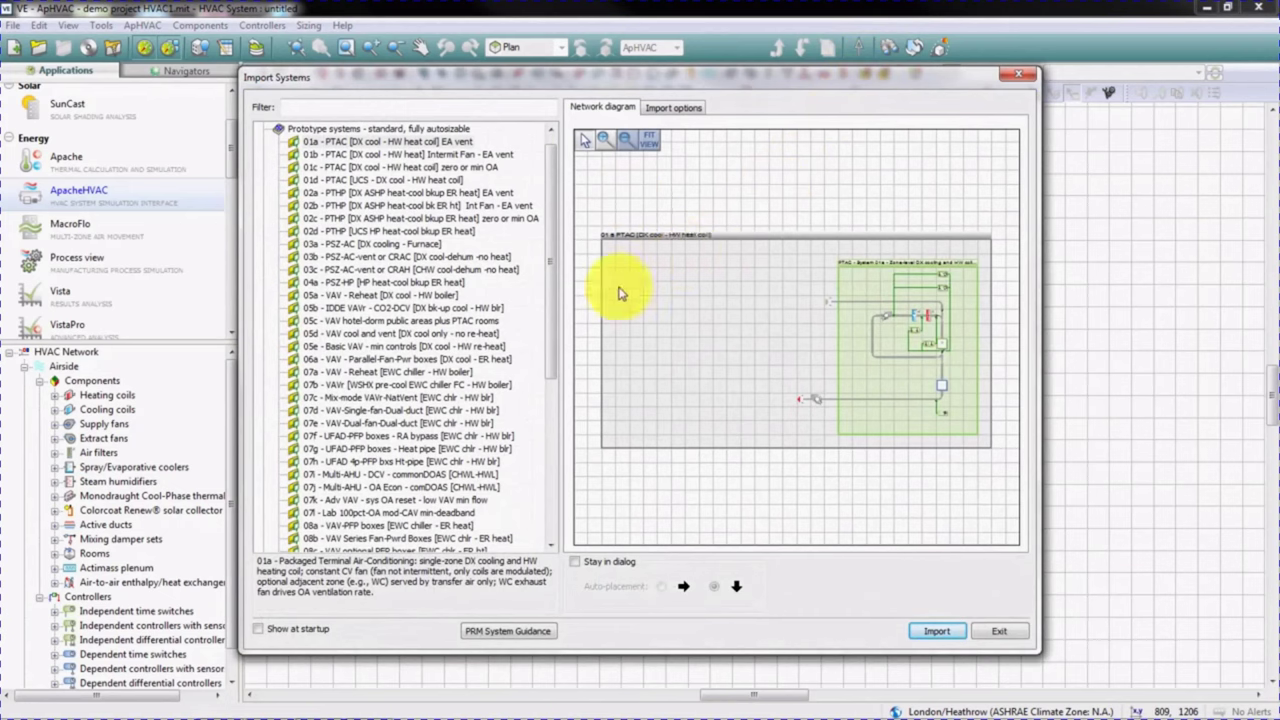
left_click_drag(551, 271, 531, 466)
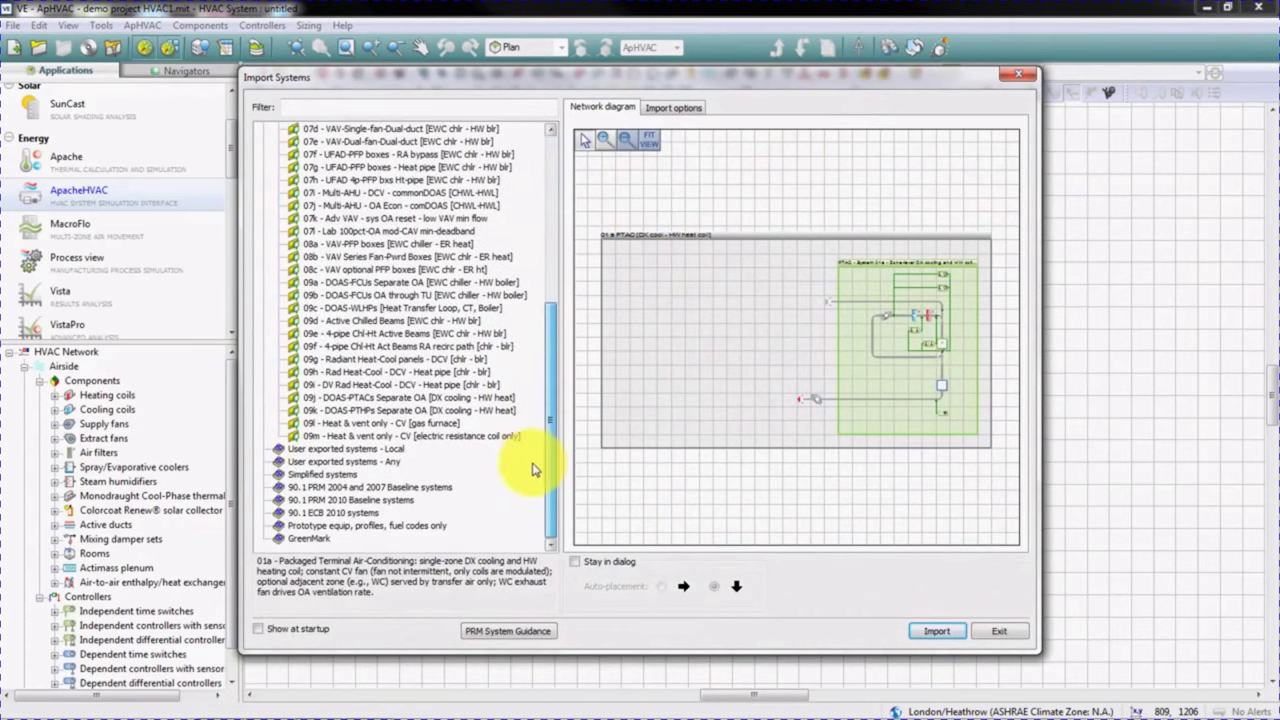
double_click(305, 487)
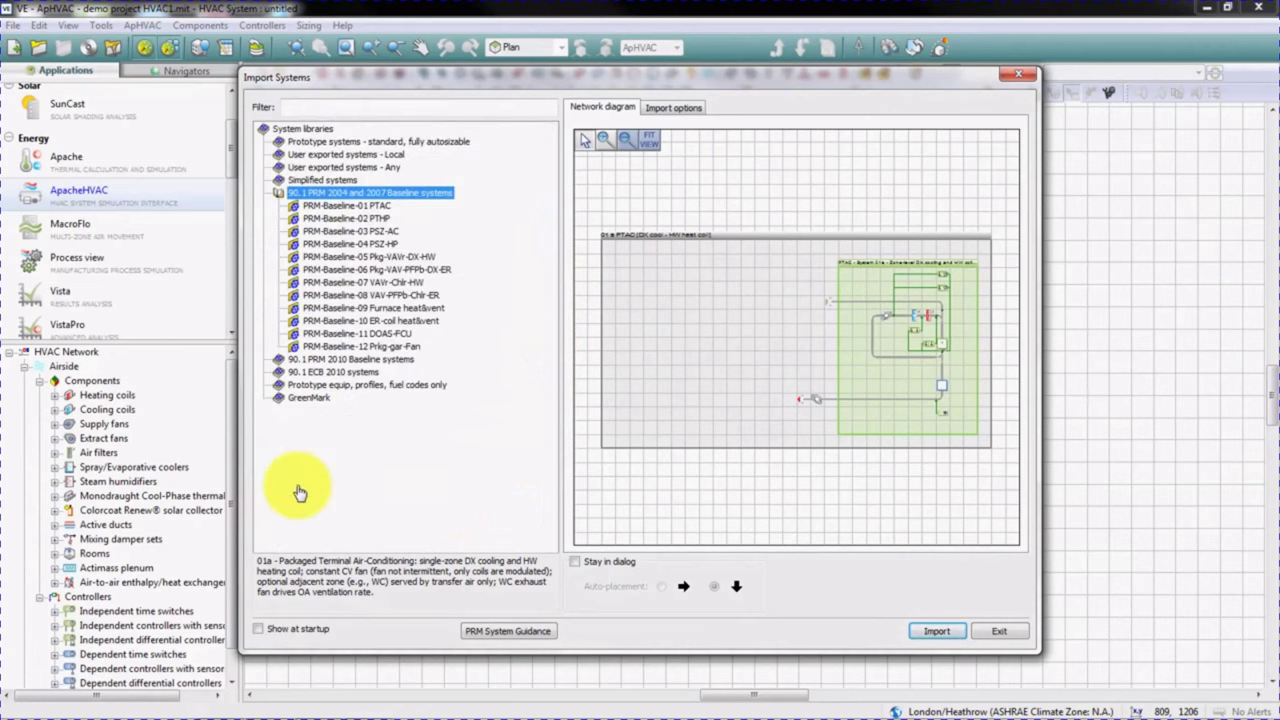
left_click(338, 257)
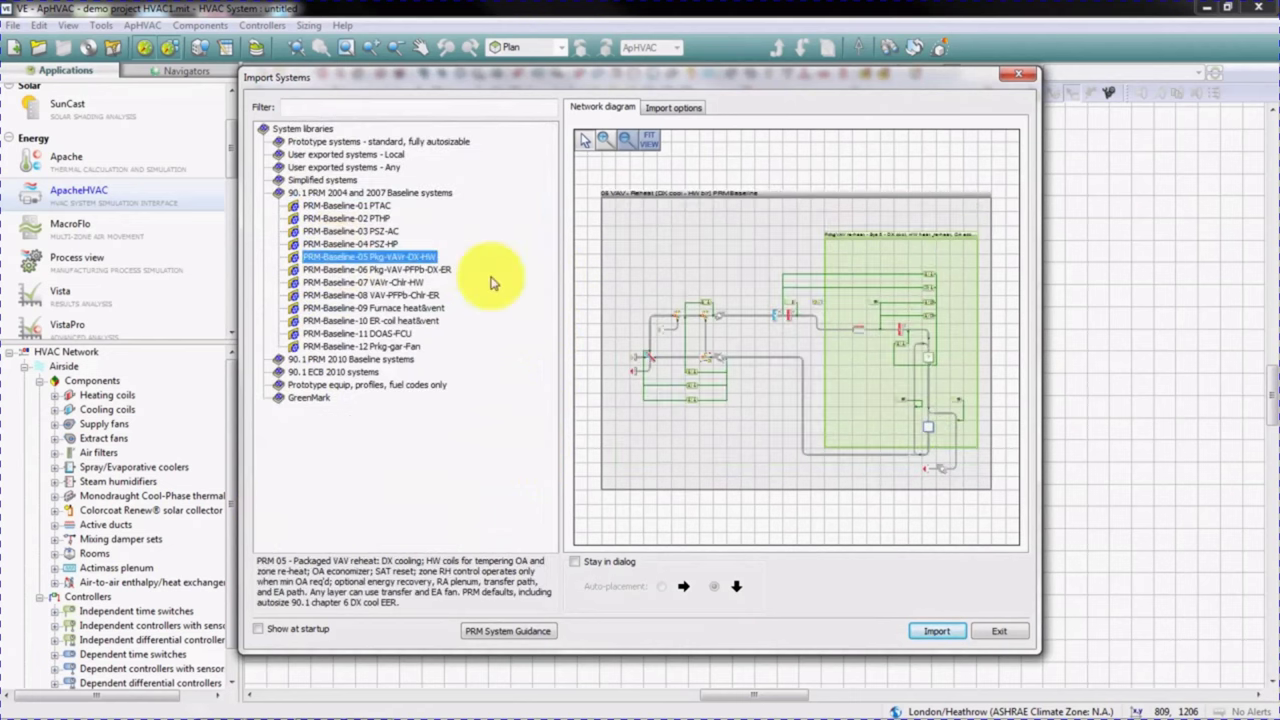
- Import the prototype system 09a - DOAS-FCUs Separate OA [EWC chlr - HW boiler] and place it on the empty network canvas
double_click(300, 141)
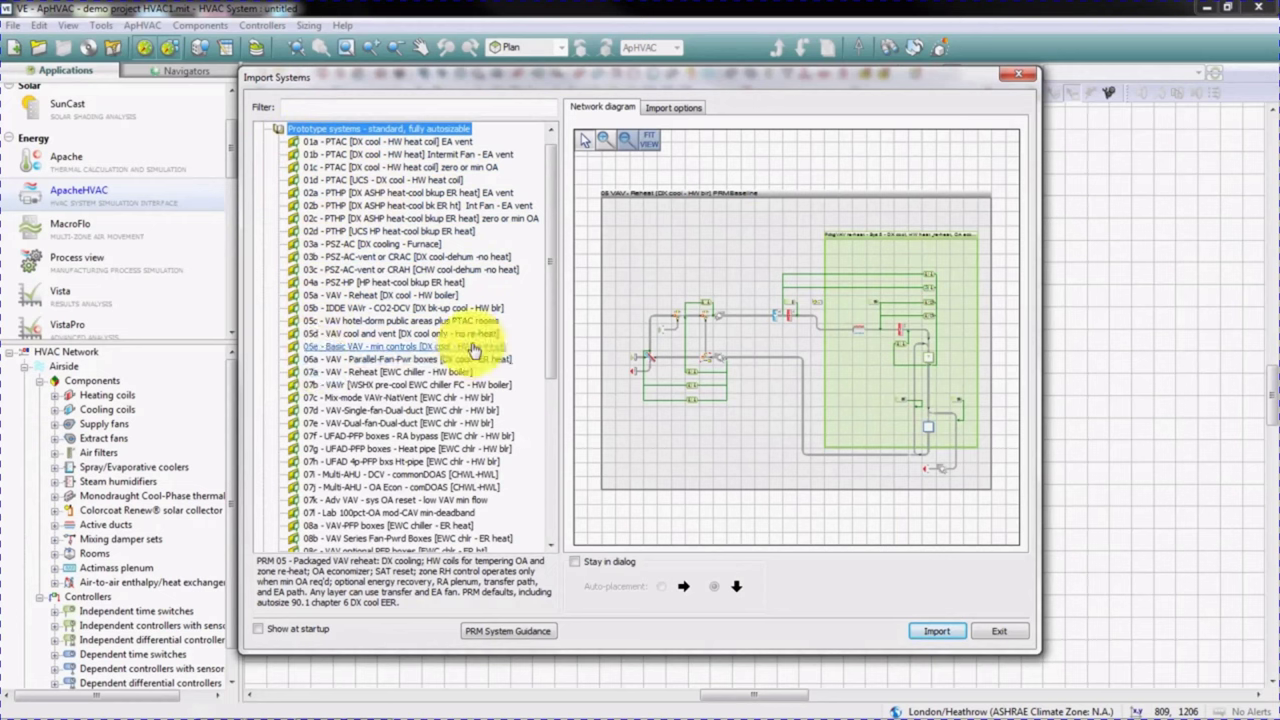
left_click_drag(549, 304, 547, 360)
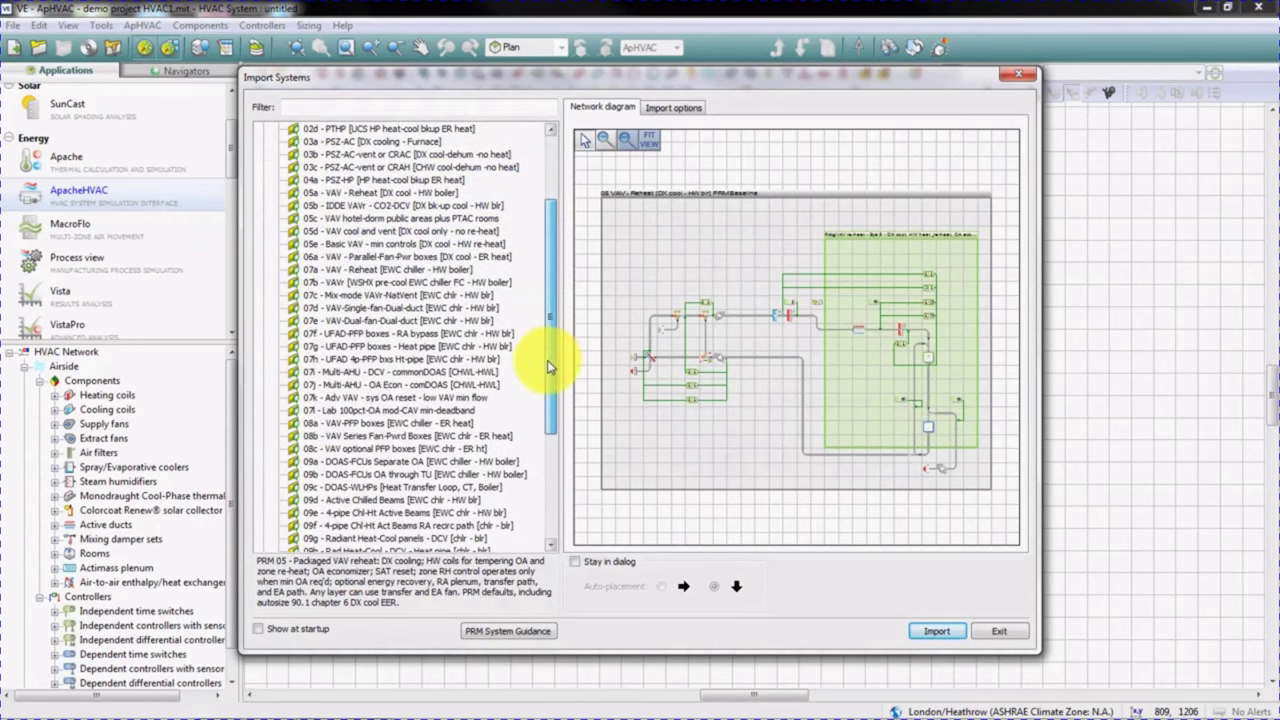
left_click(380, 466)
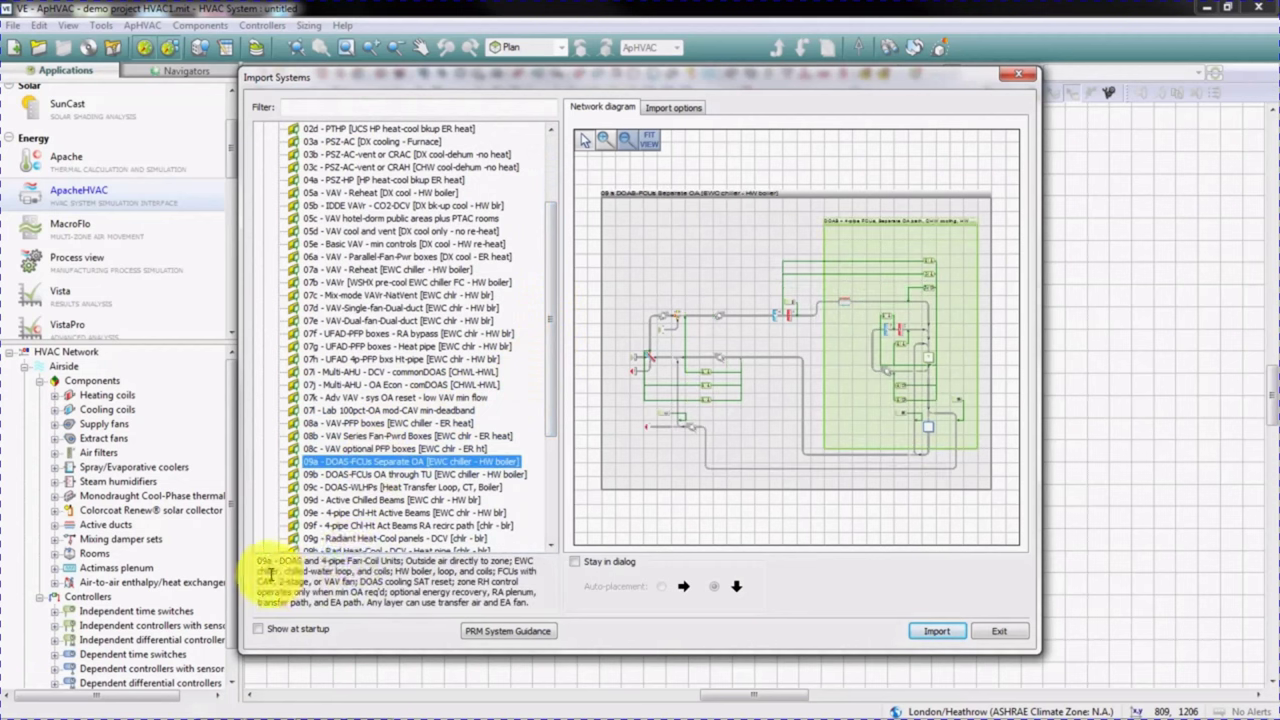
left_click_drag(259, 561, 579, 604)
left_click(528, 592)
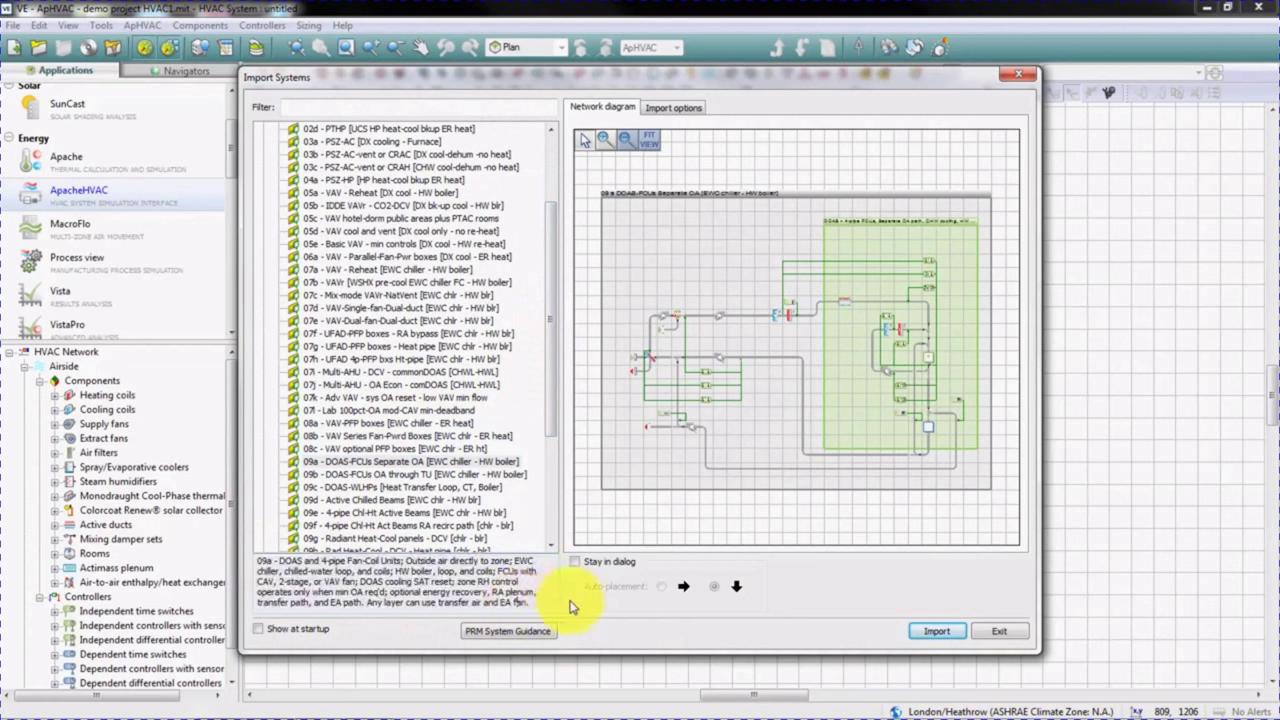
left_click(940, 631)
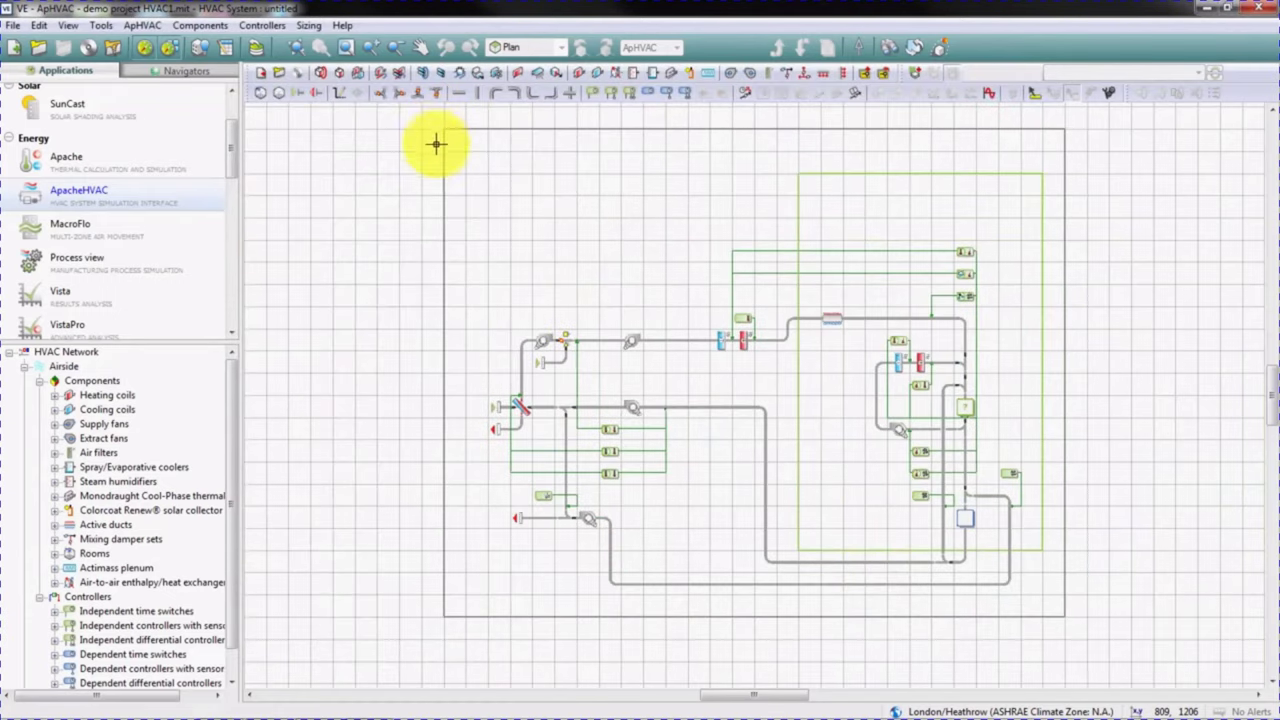
left_click(435, 147)
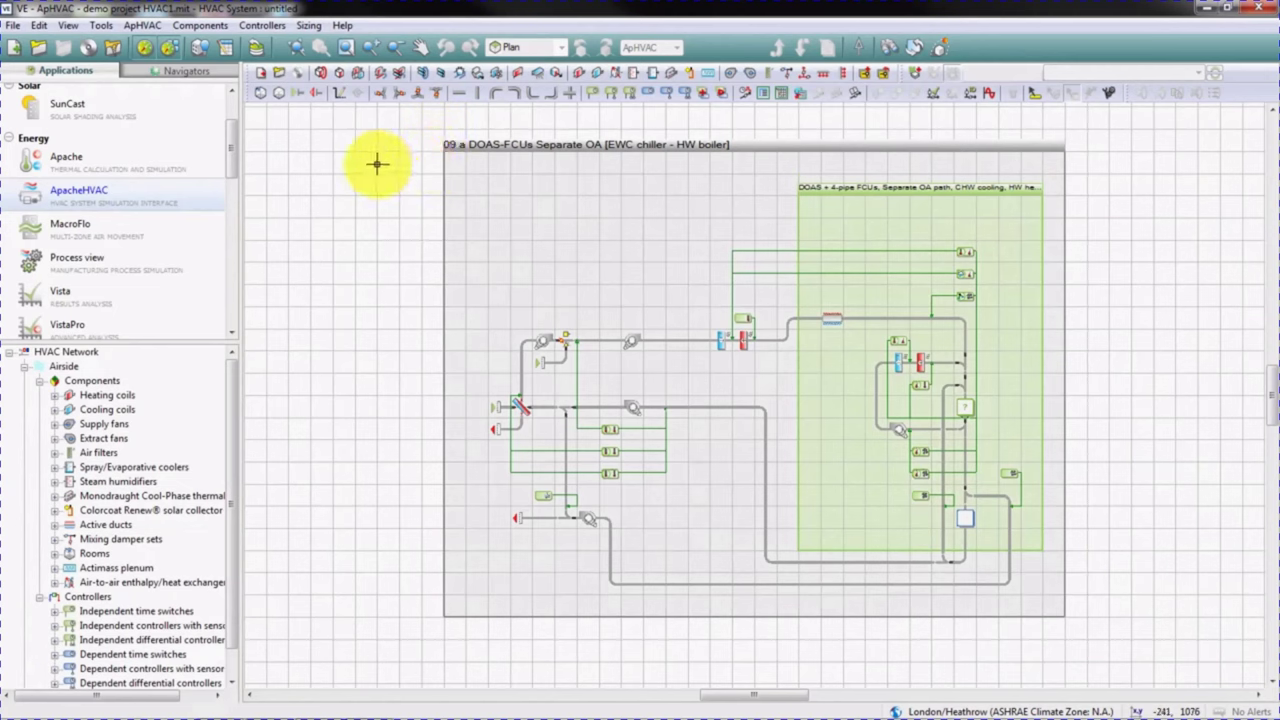
right_click(377, 163)
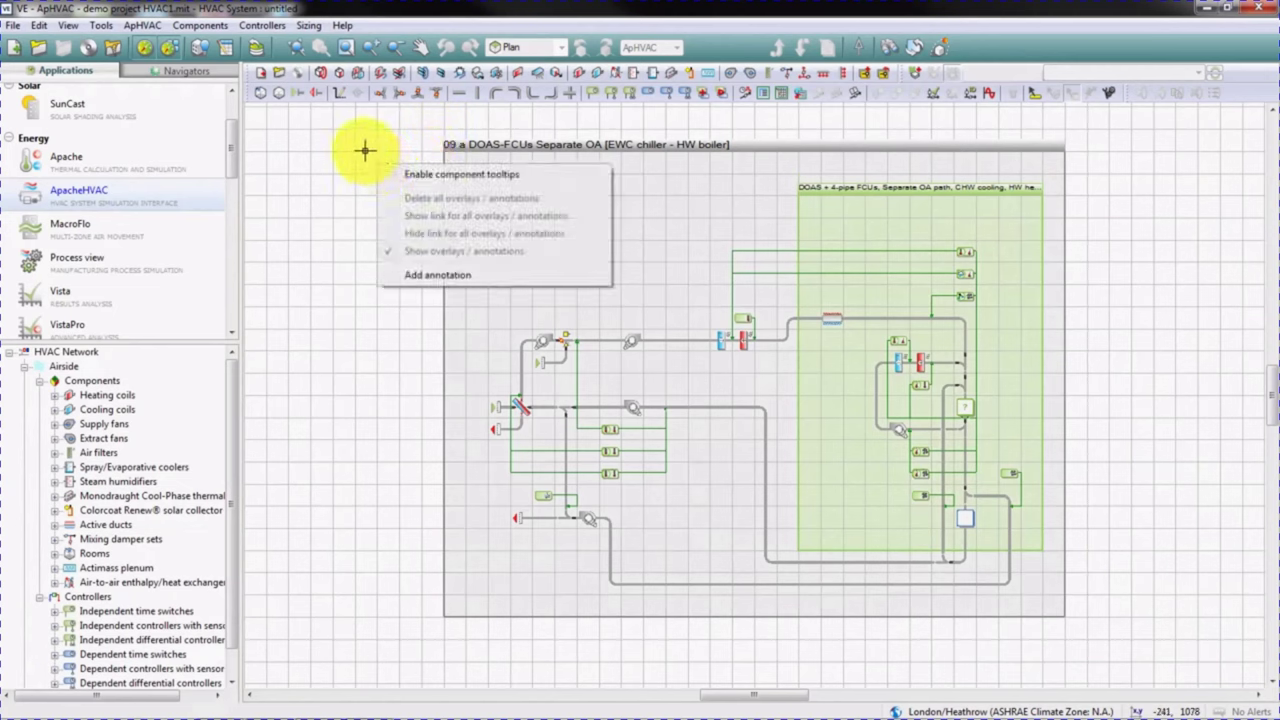
- Examine the predefined hot water loops on the waterside and list their boilers, leaving the loops unedited, and return to the airside network
left_click(365, 149)
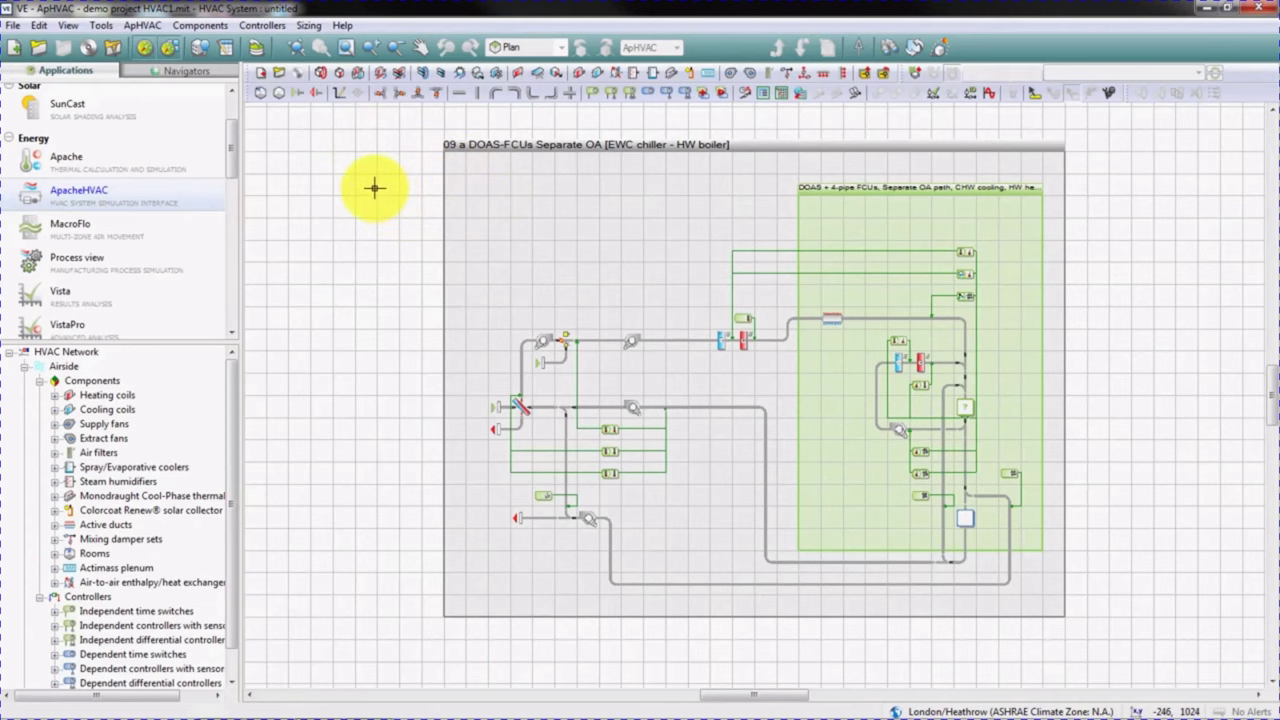
left_click(320, 77)
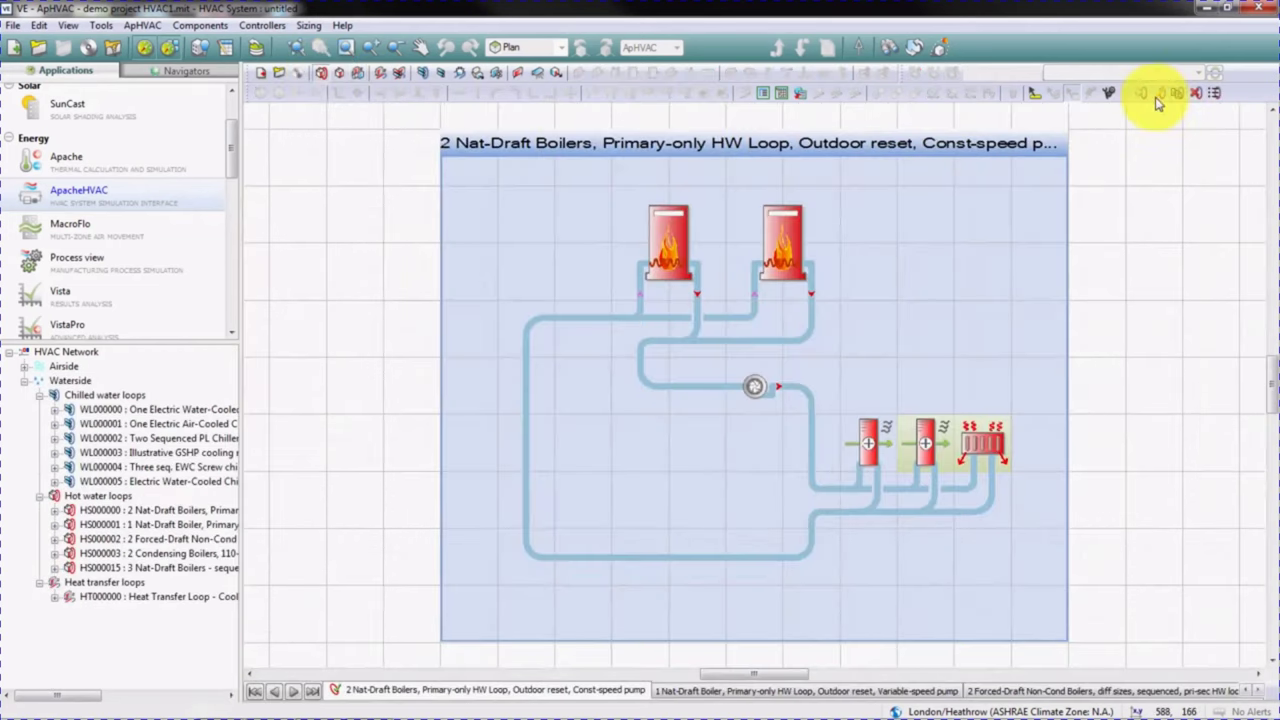
left_click(1213, 93)
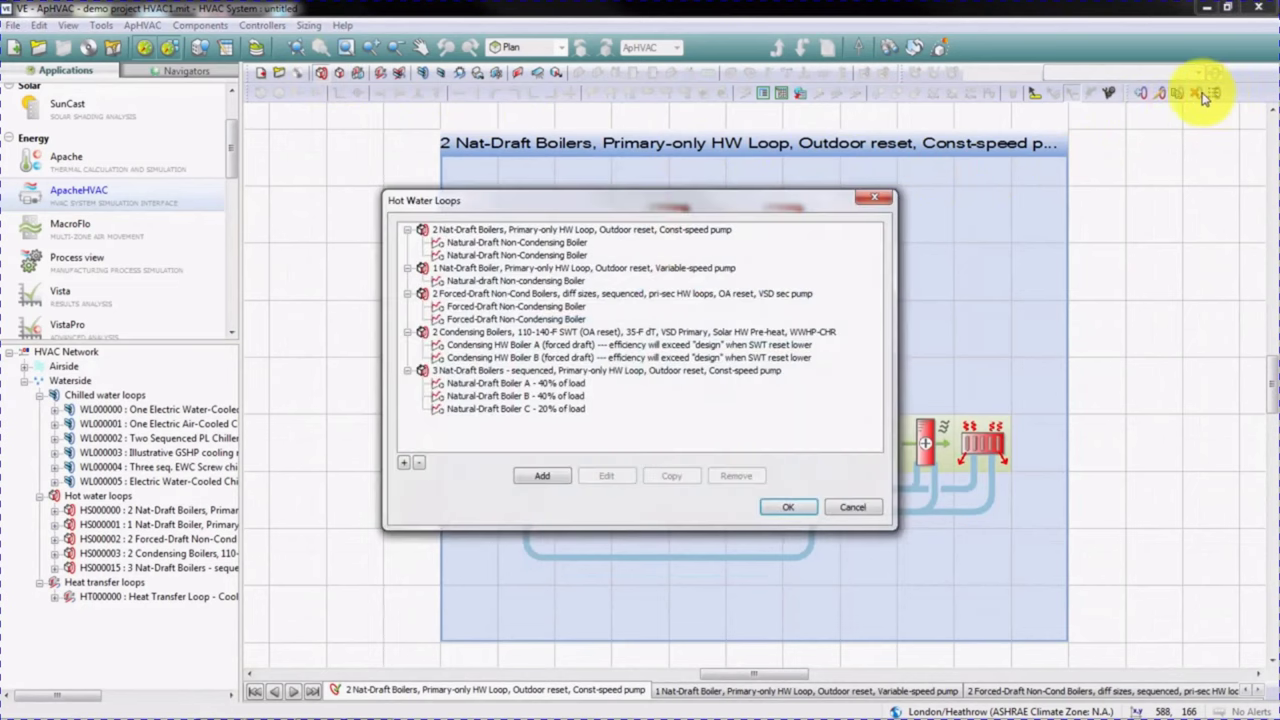
left_click(852, 508)
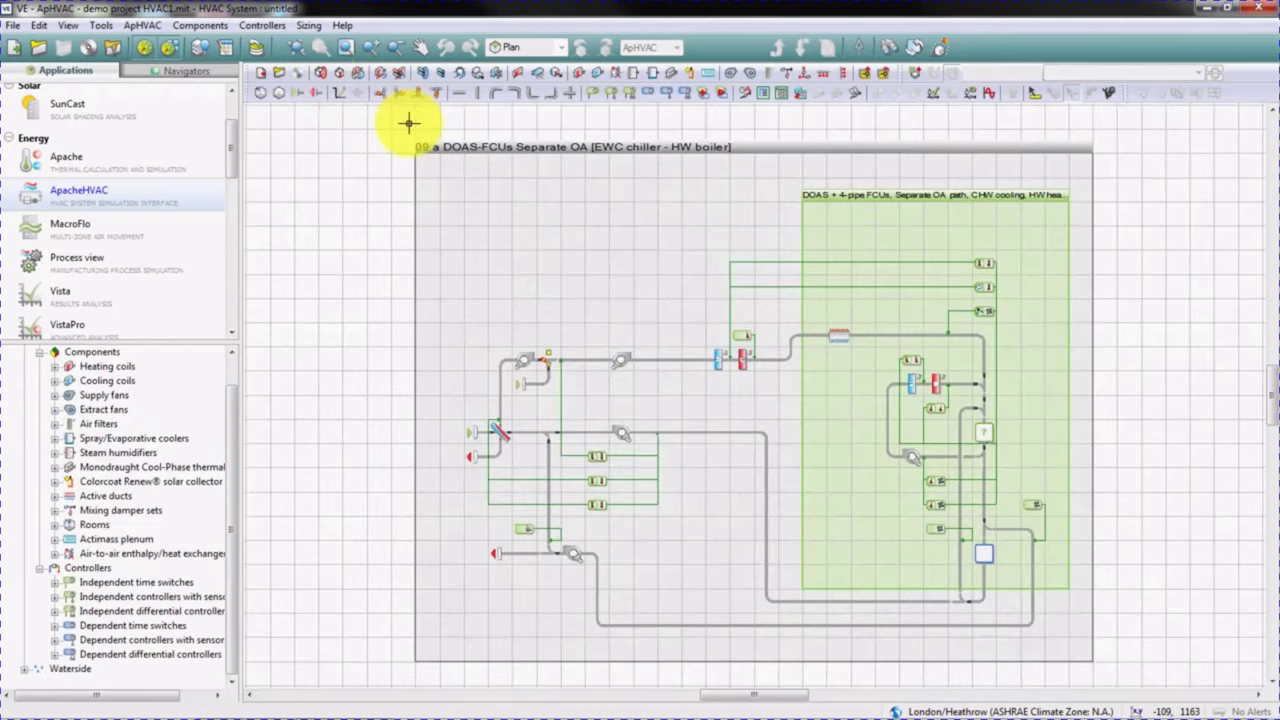
left_click(476, 75)
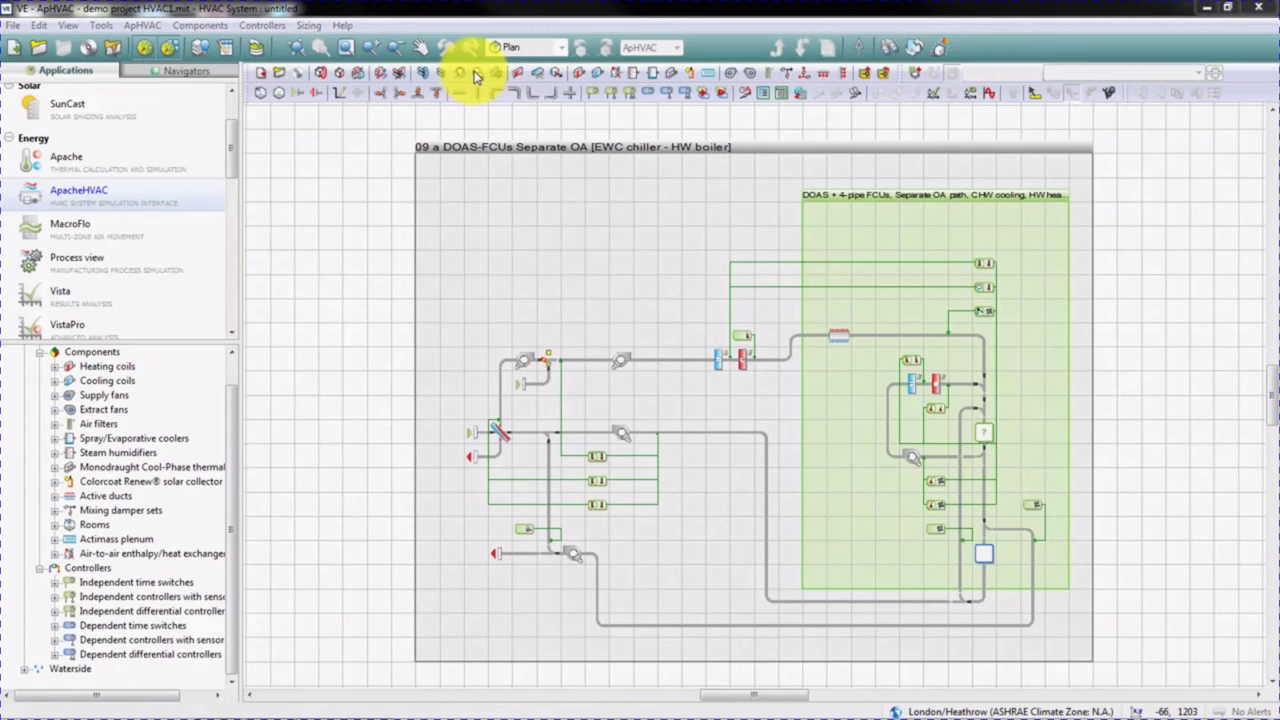
left_click(746, 494)
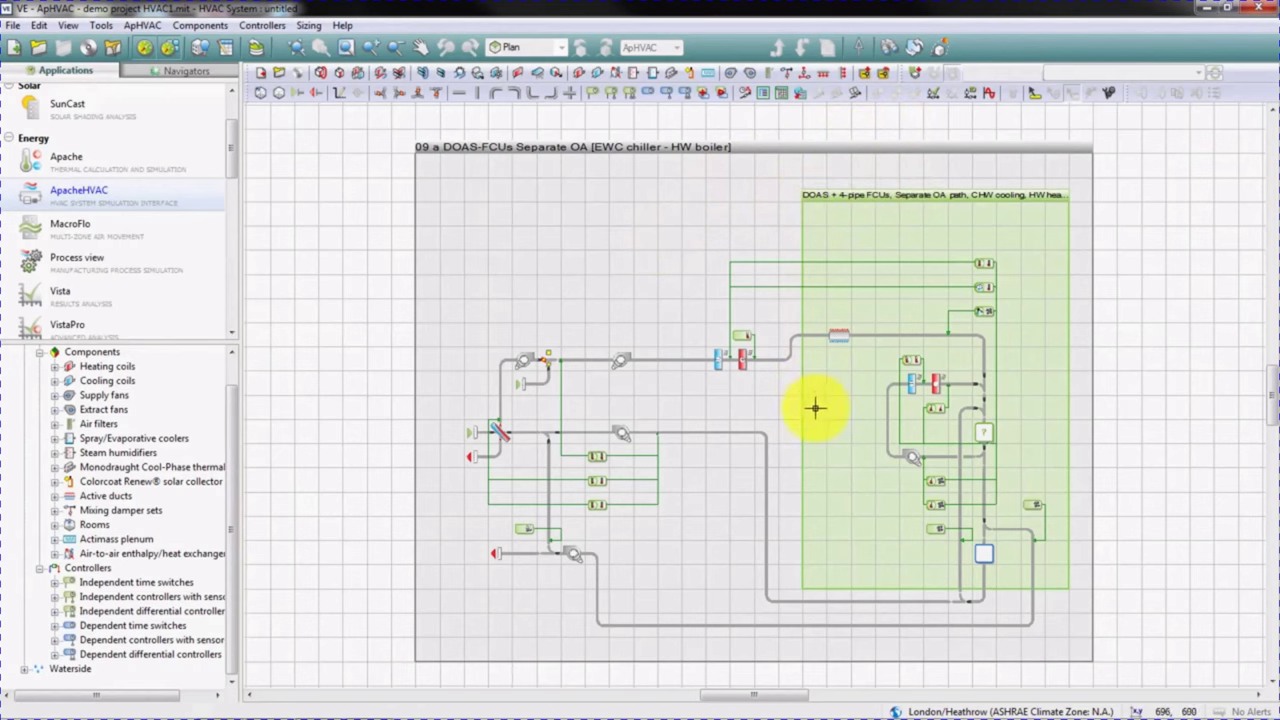
- Add 4 layers with default system parameters to the DOAS + 4-pipe FCUs multiplex
double_click(852, 199)
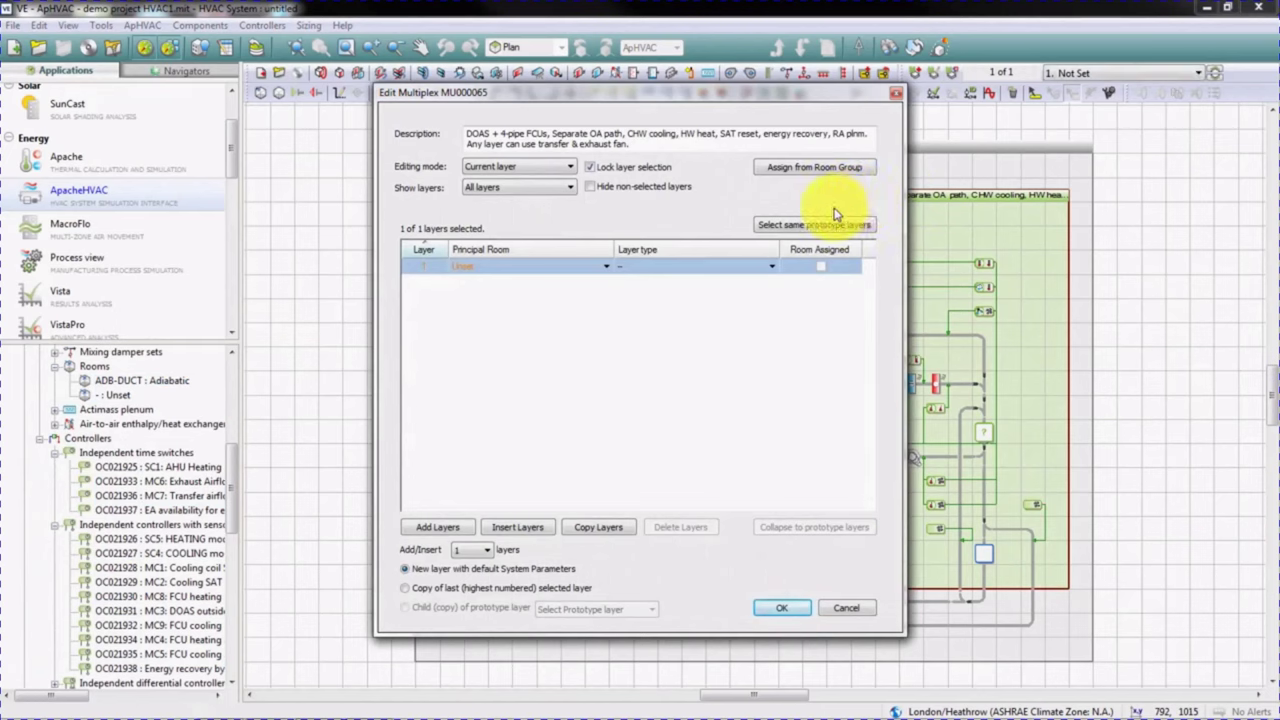
left_click(478, 551)
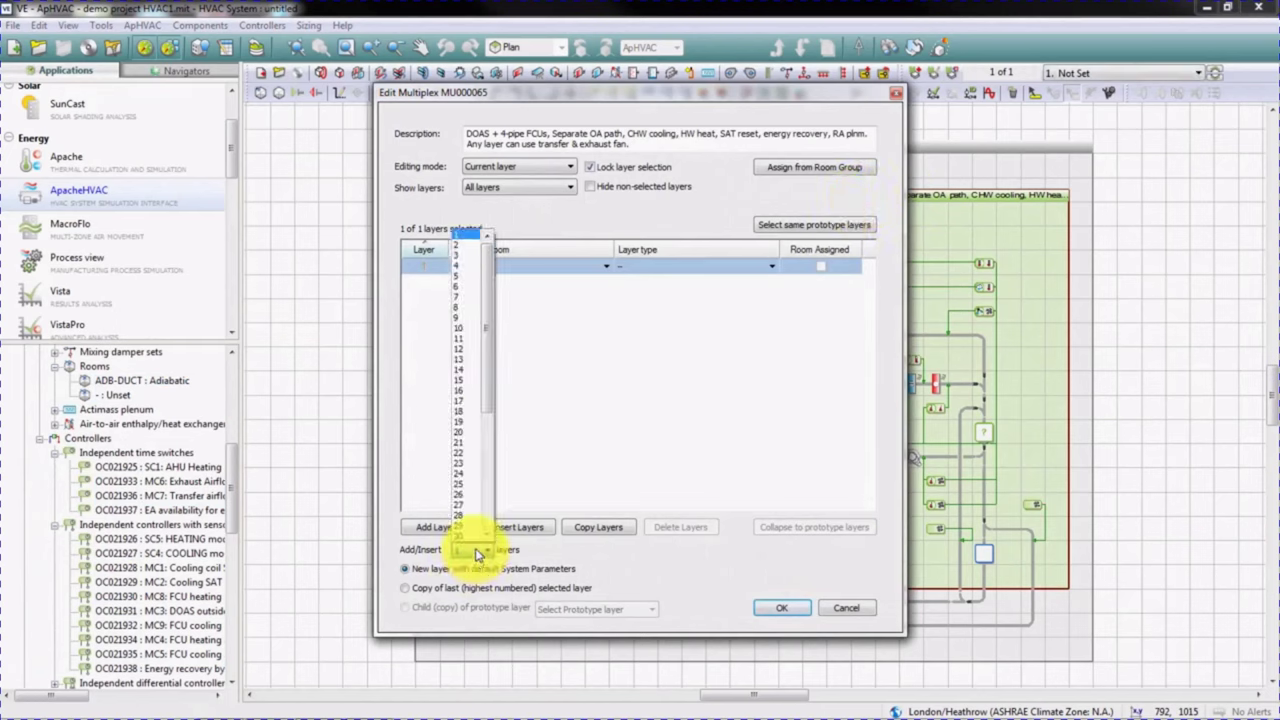
left_click(458, 268)
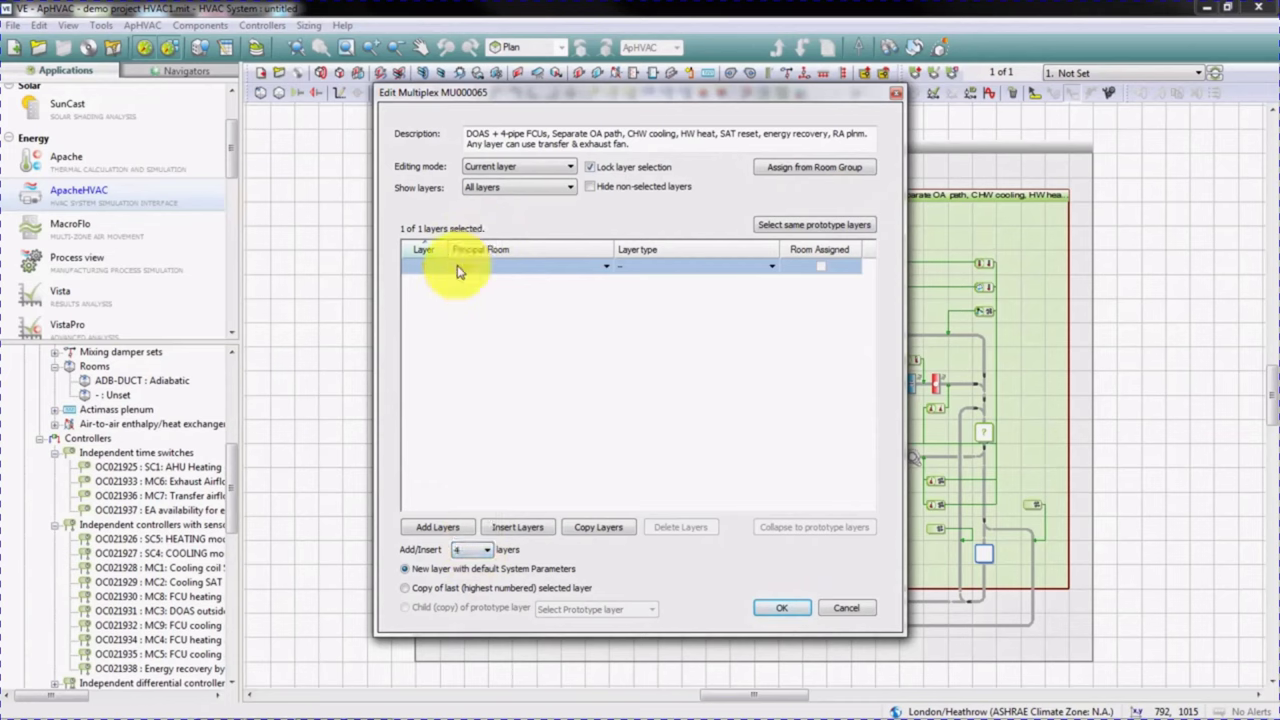
left_click(437, 528)
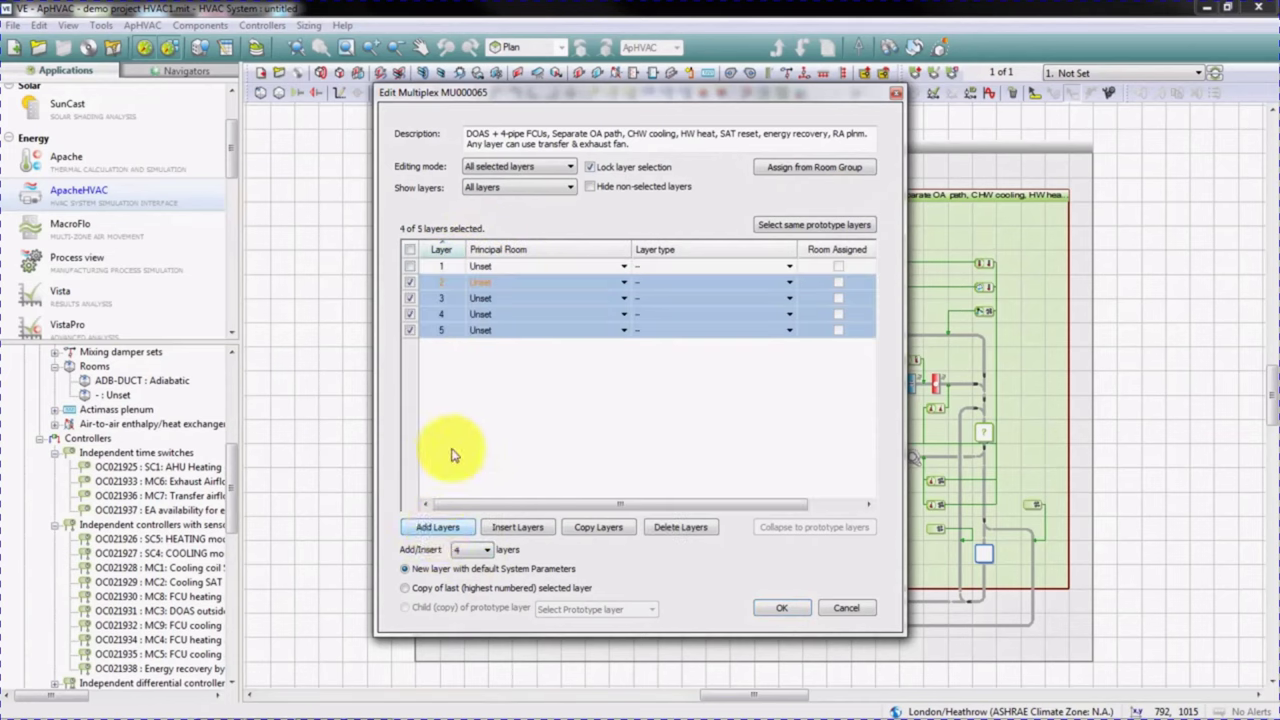
- Assign l shaped room, first floor office, studio and ground floor office as principal rooms of multiplex layers 1 to 4
left_click(485, 298)
left_click(487, 300)
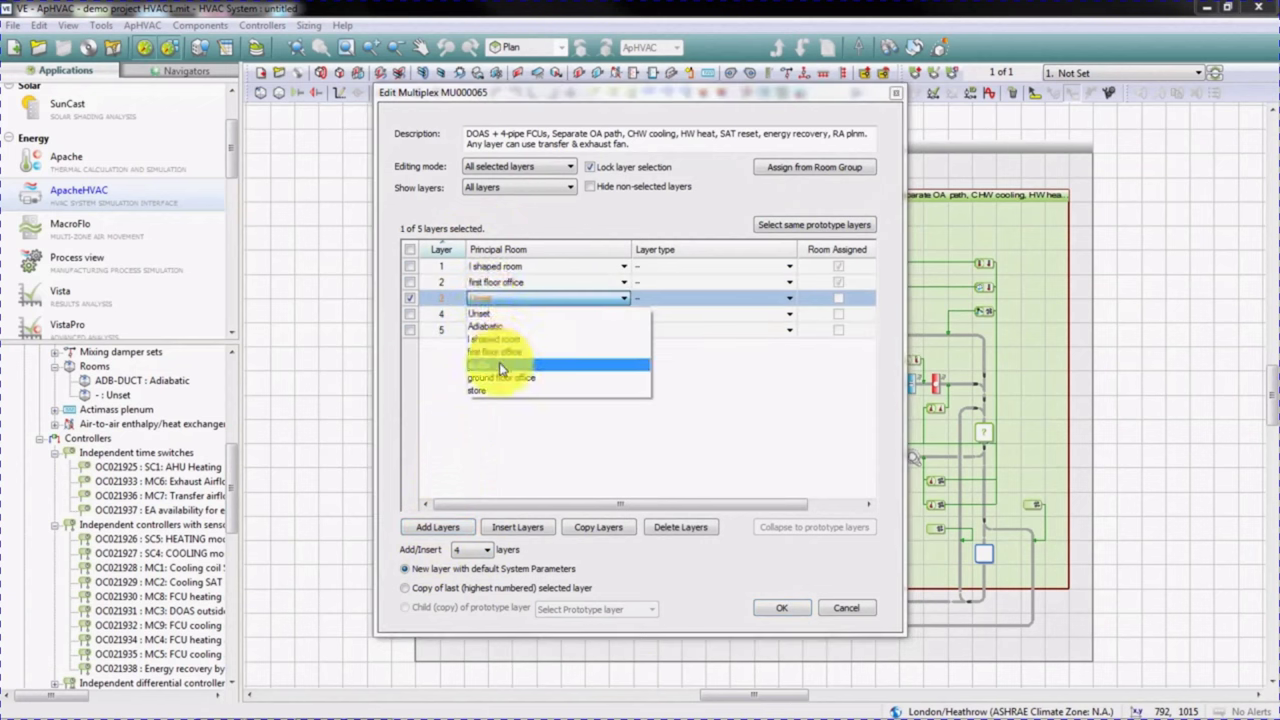
left_click(499, 362)
left_click(498, 314)
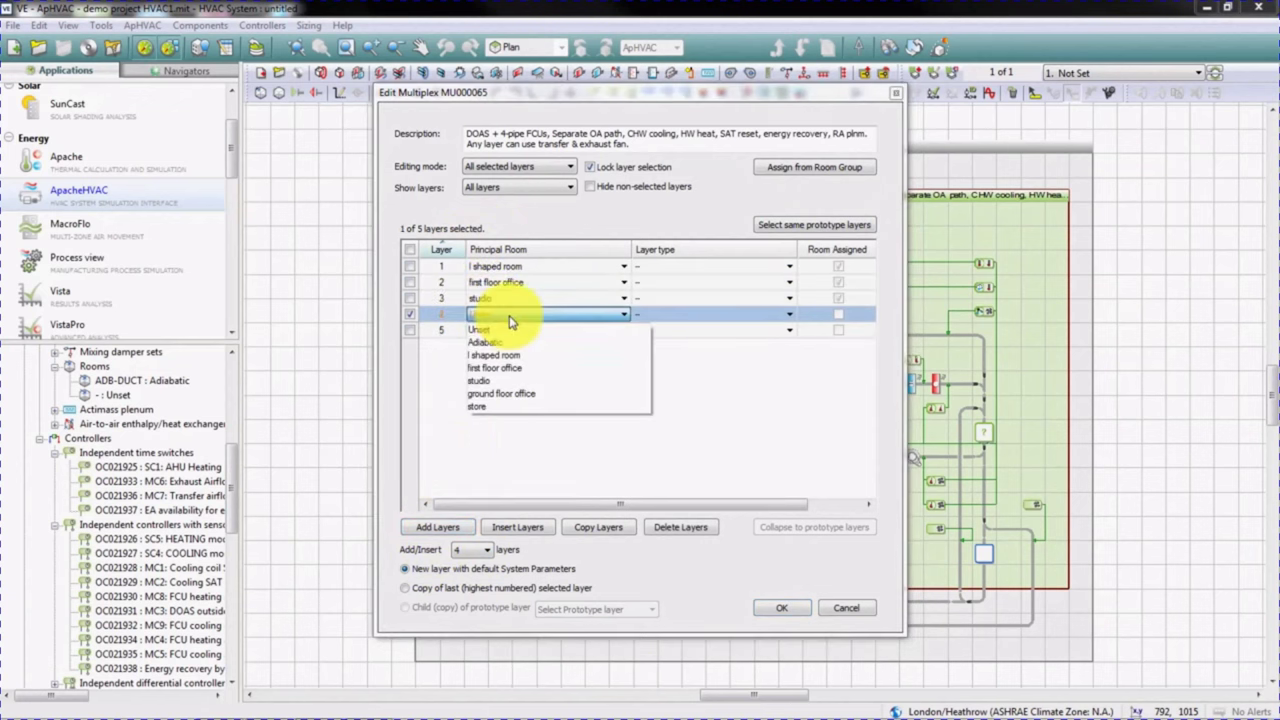
left_click(501, 396)
- Delete the unassigned fifth layer and apply the multiplex edits to the network
left_click(410, 328)
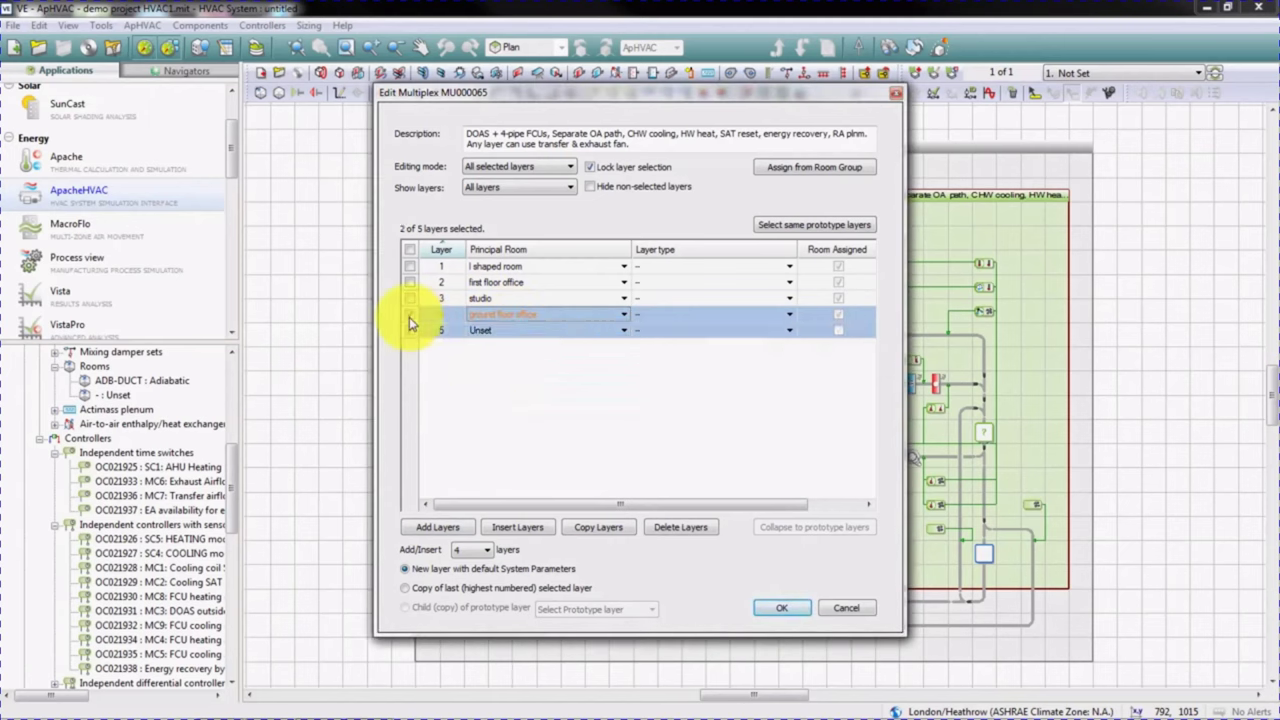
left_click(409, 317)
left_click(678, 530)
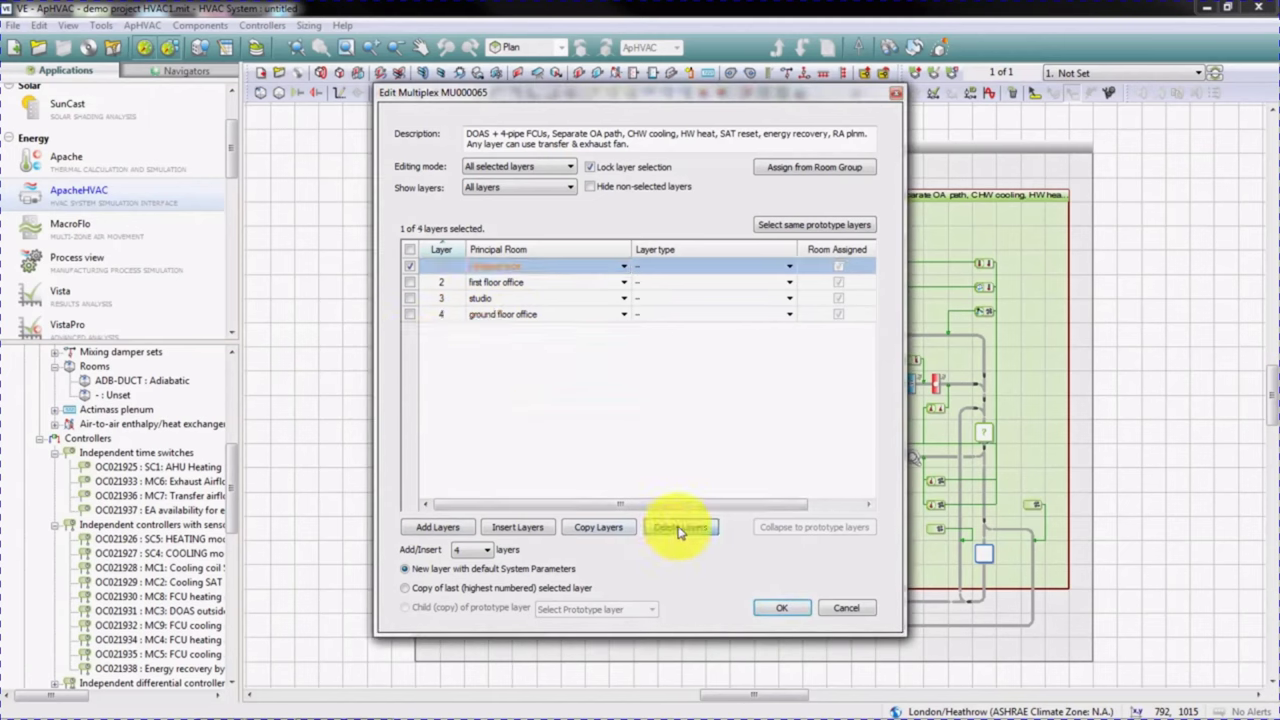
left_click(773, 607)
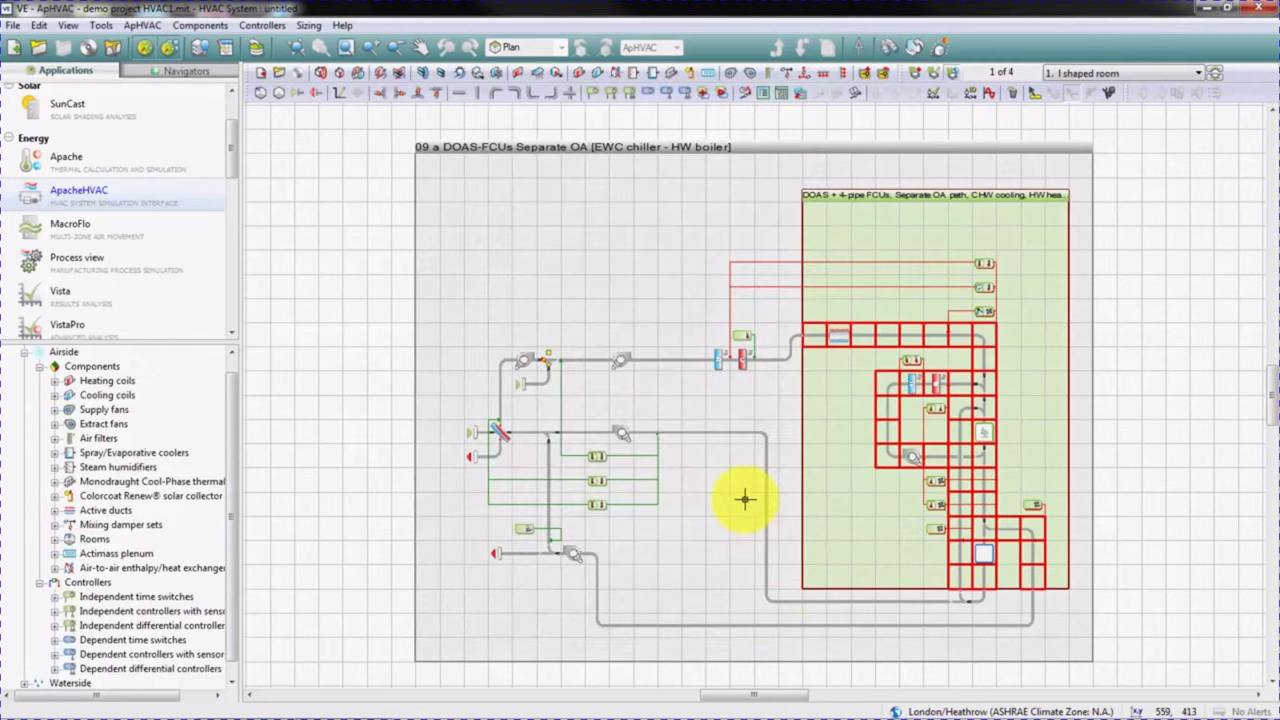
right_click(755, 425)
left_click(1166, 406)
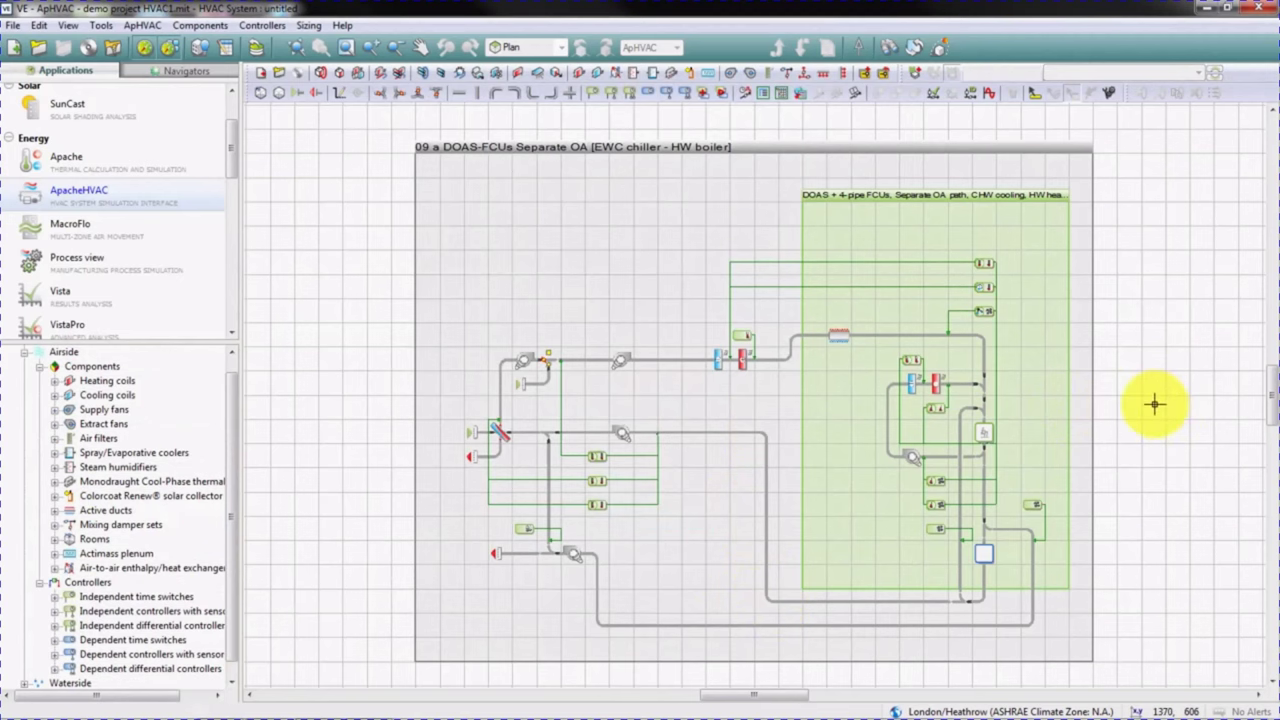
- Save the HVAC system under the file name proposed2 in the demo project folder
left_click(148, 26)
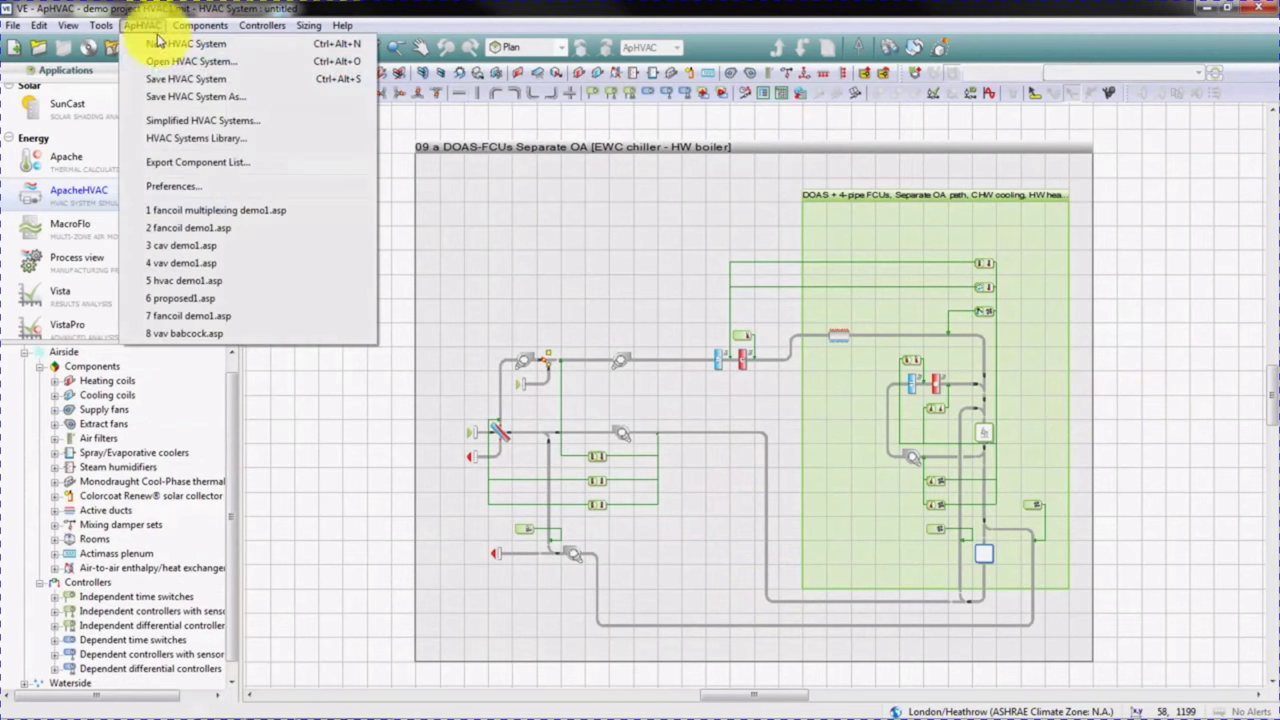
left_click(166, 97)
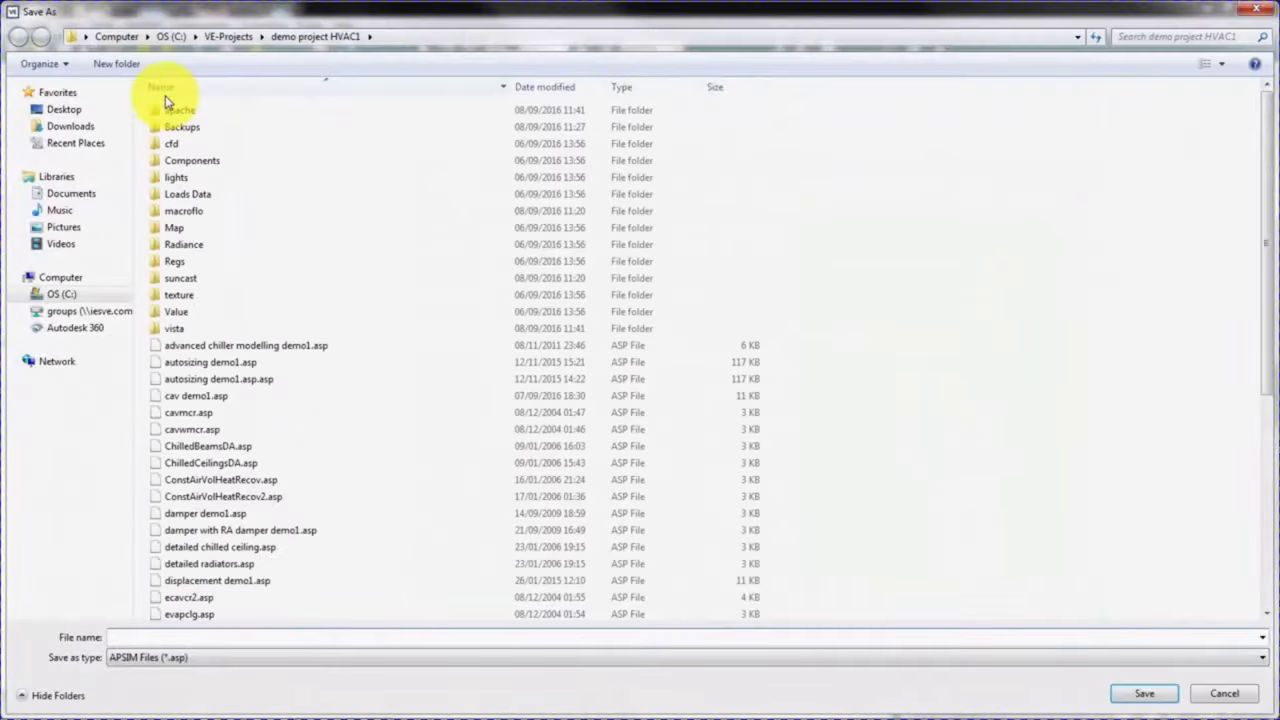
type("propos")
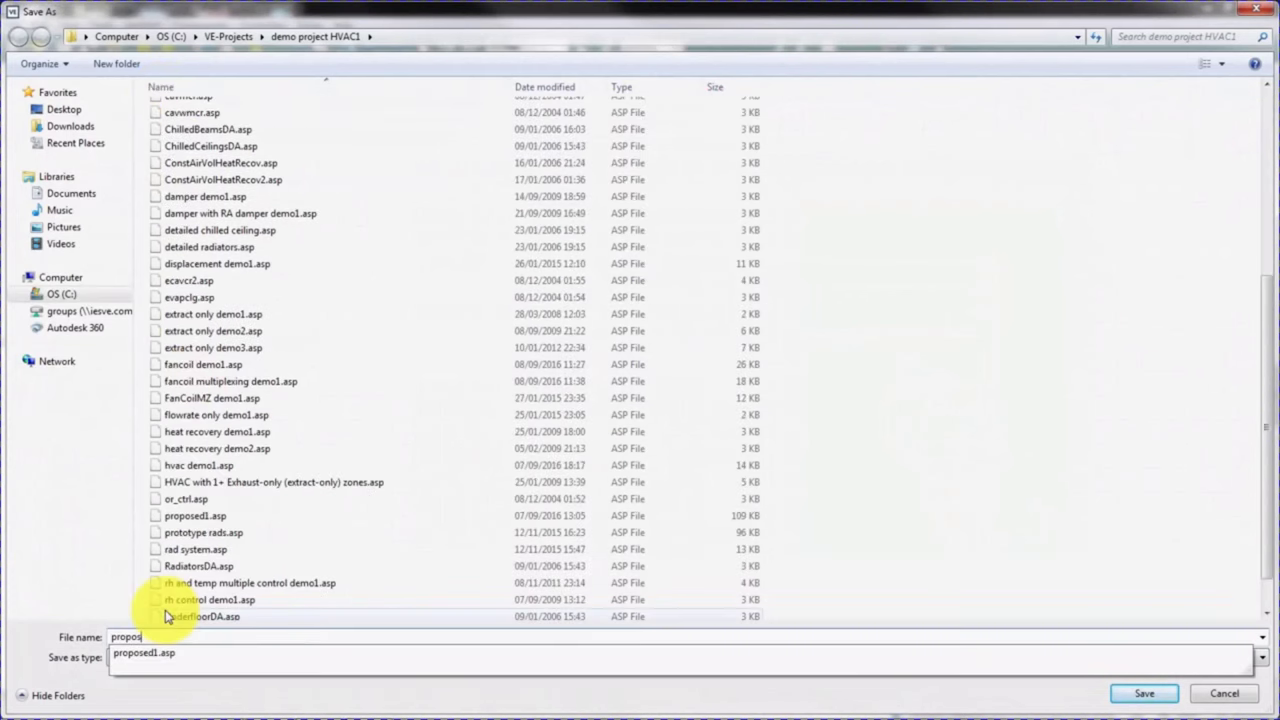
type("ed2")
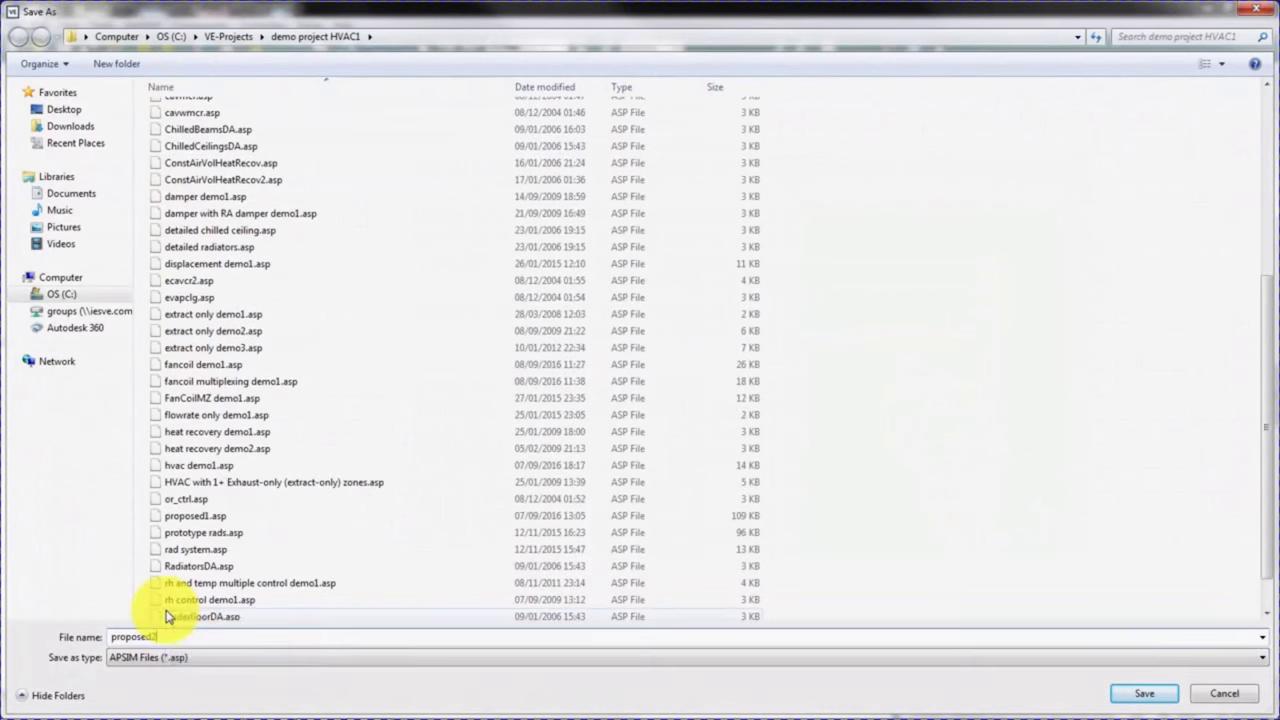
left_click(1141, 694)
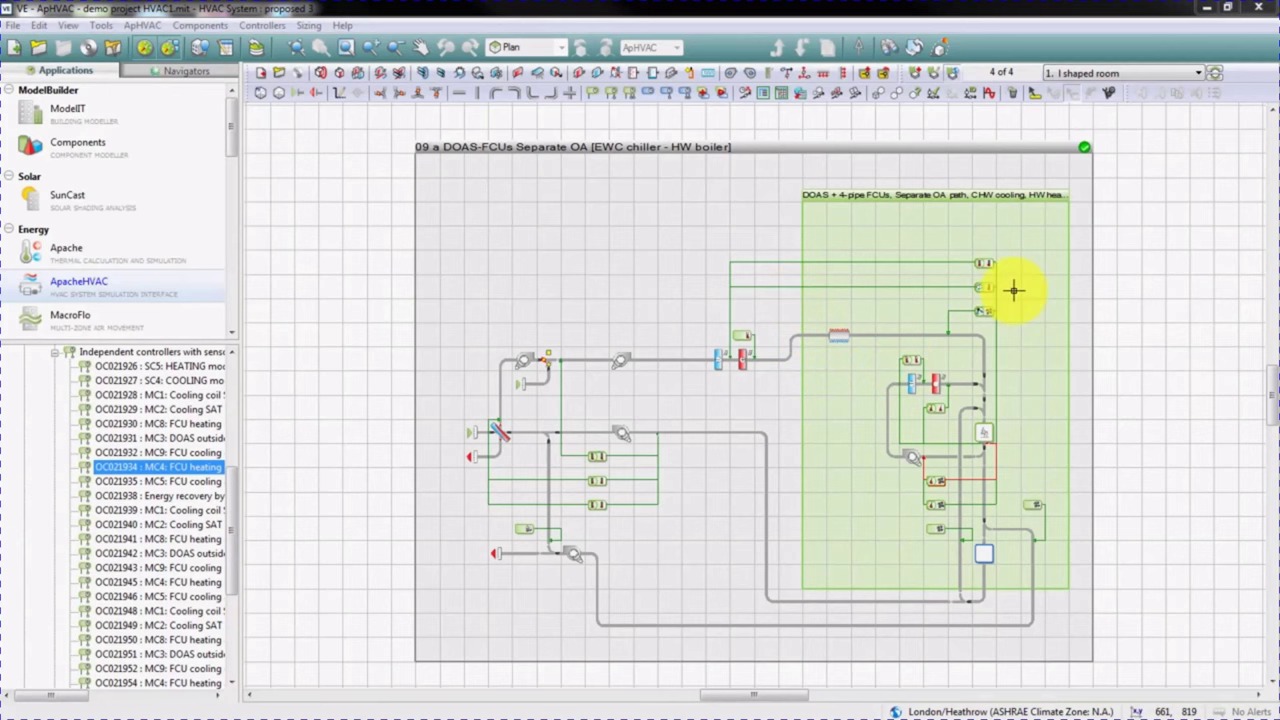
- Review the opening hours, setpoints, HVAC timing and setback strategy of the pr2 HVAC profiles
left_click(818, 93)
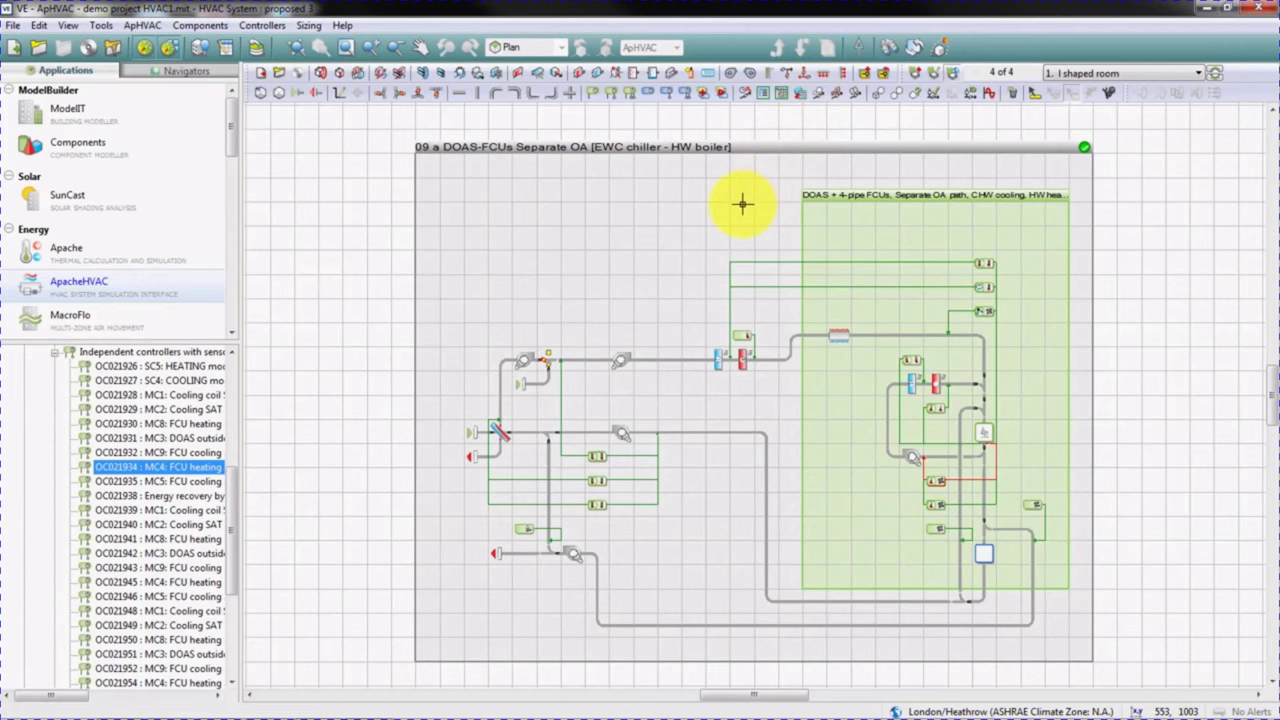
left_click(838, 95)
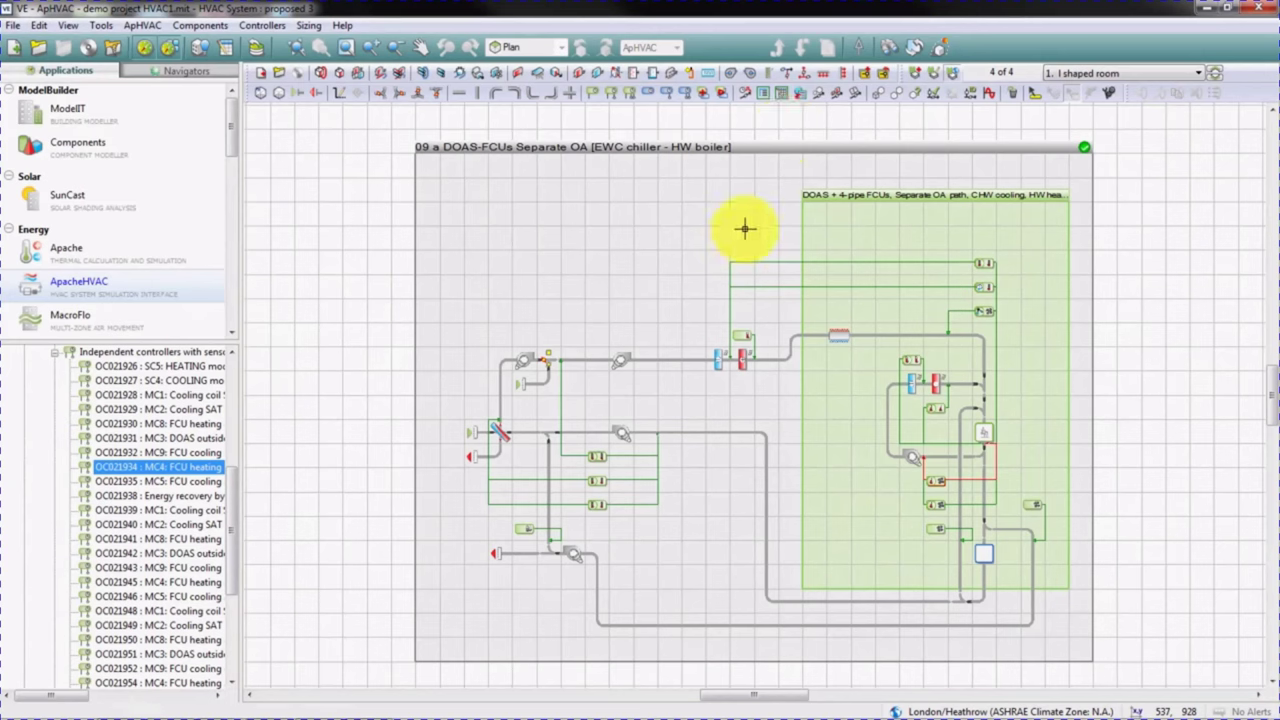
left_click(743, 95)
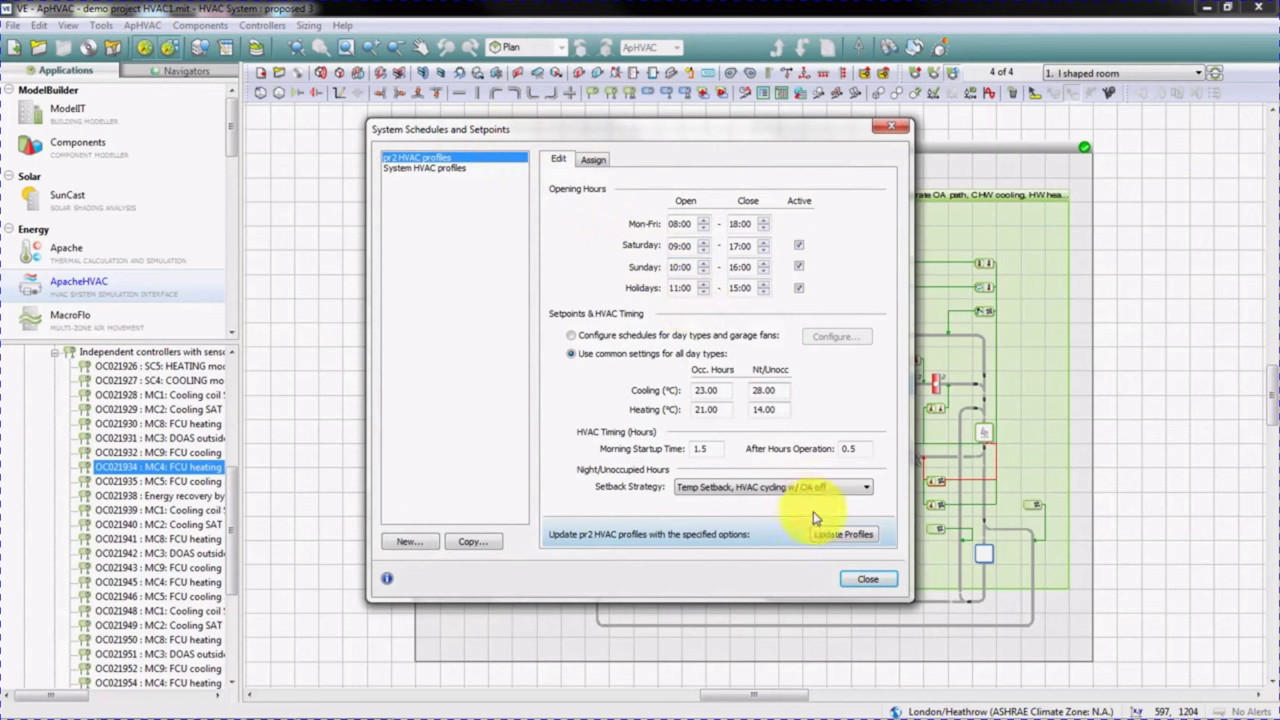
left_click(862, 582)
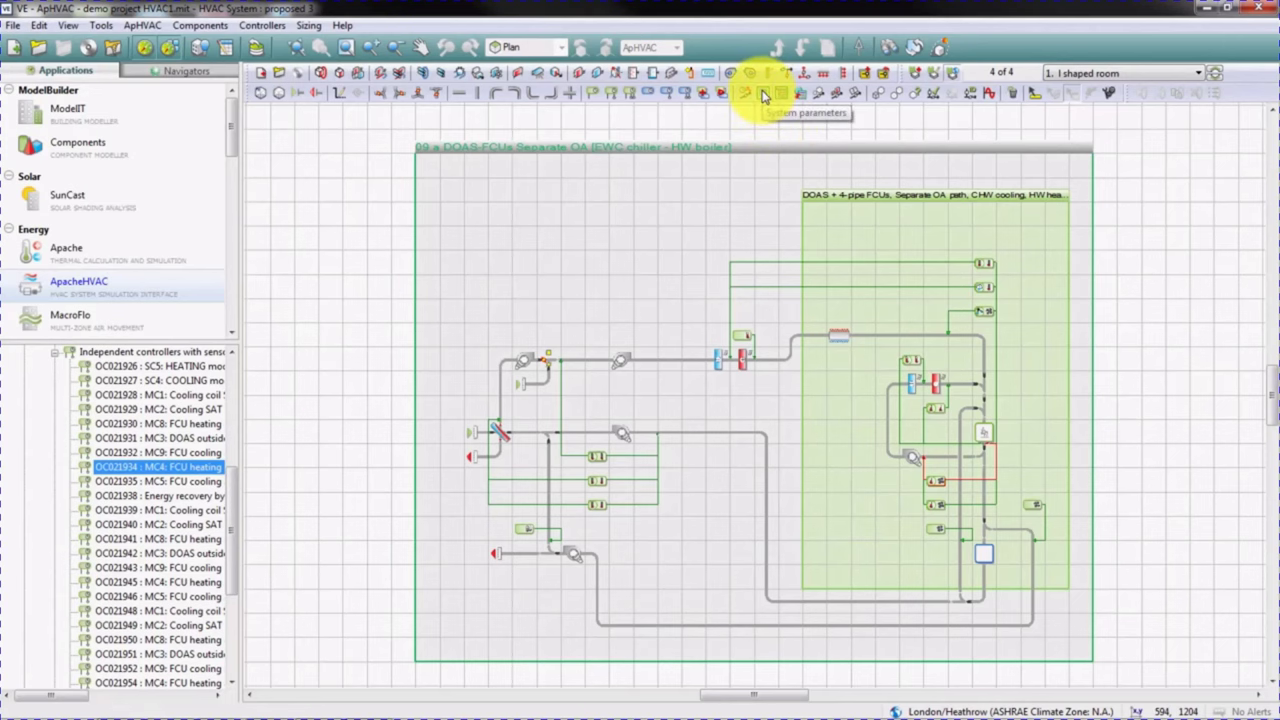
- Review the DOAS fancoil system's parameters, zone temperature and equipment settings, ventilation and exhaust, and zone loads and supply airflows
left_click(764, 95)
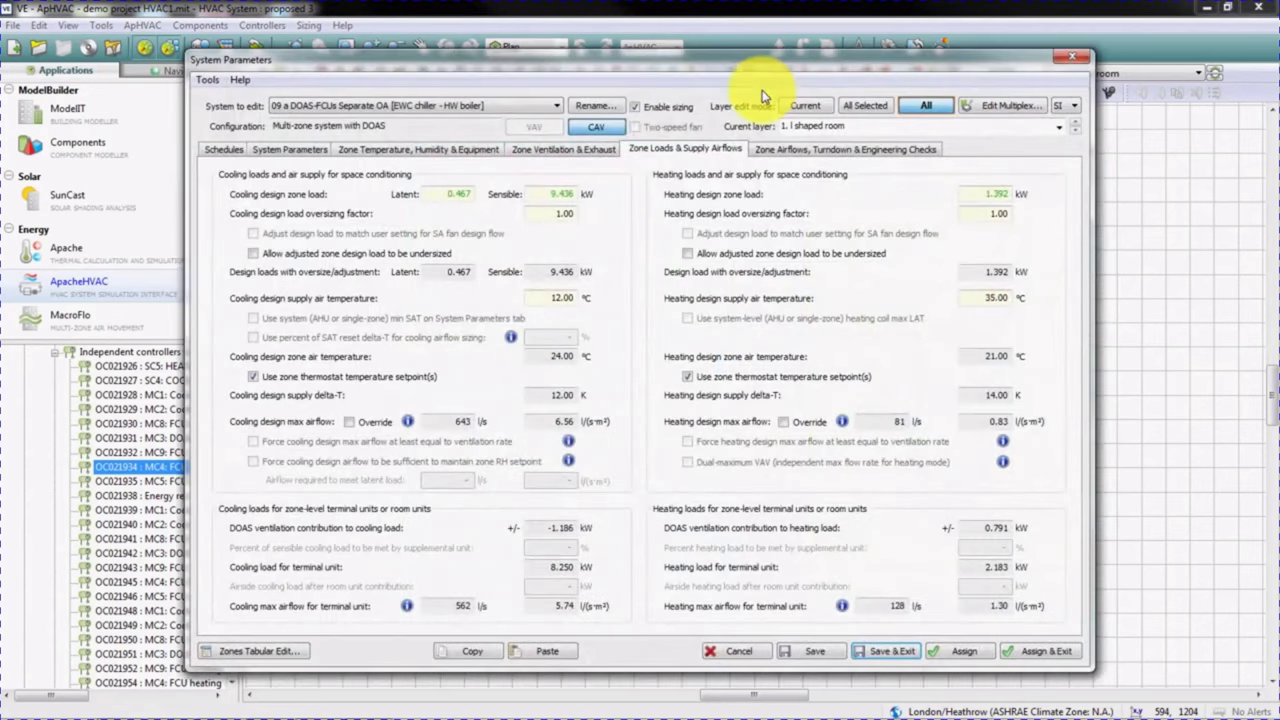
left_click(292, 149)
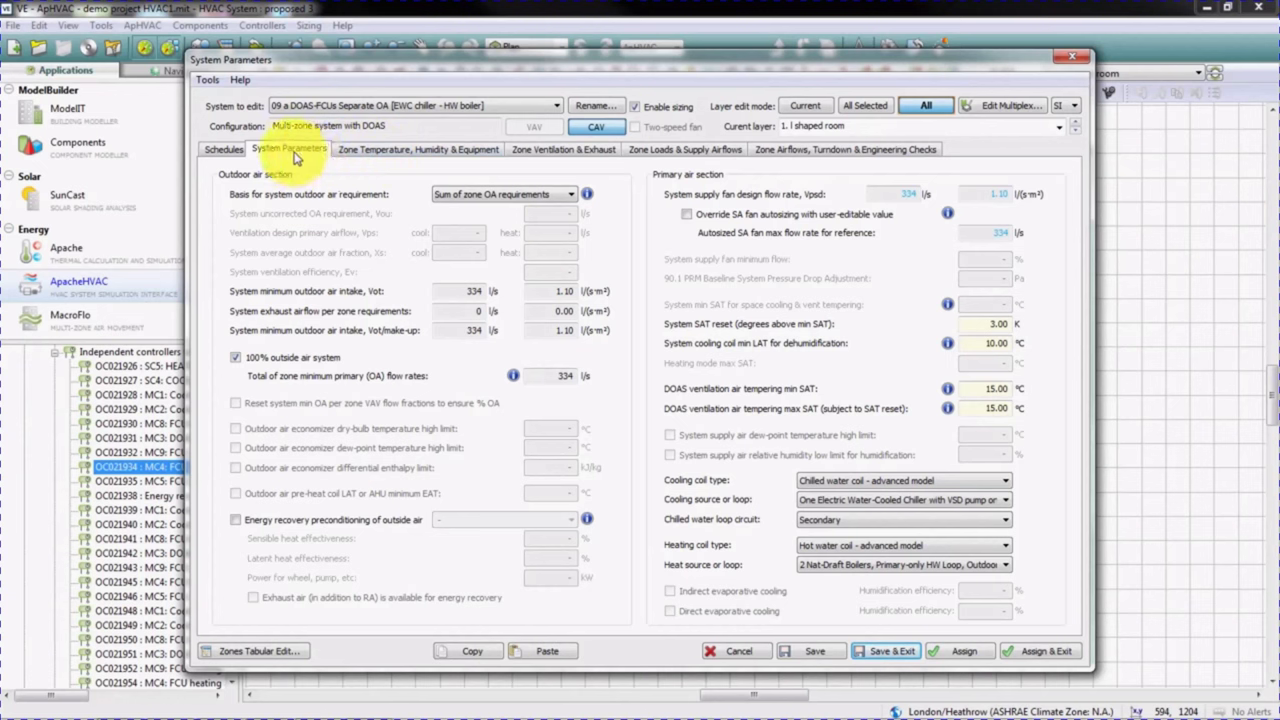
left_click(400, 150)
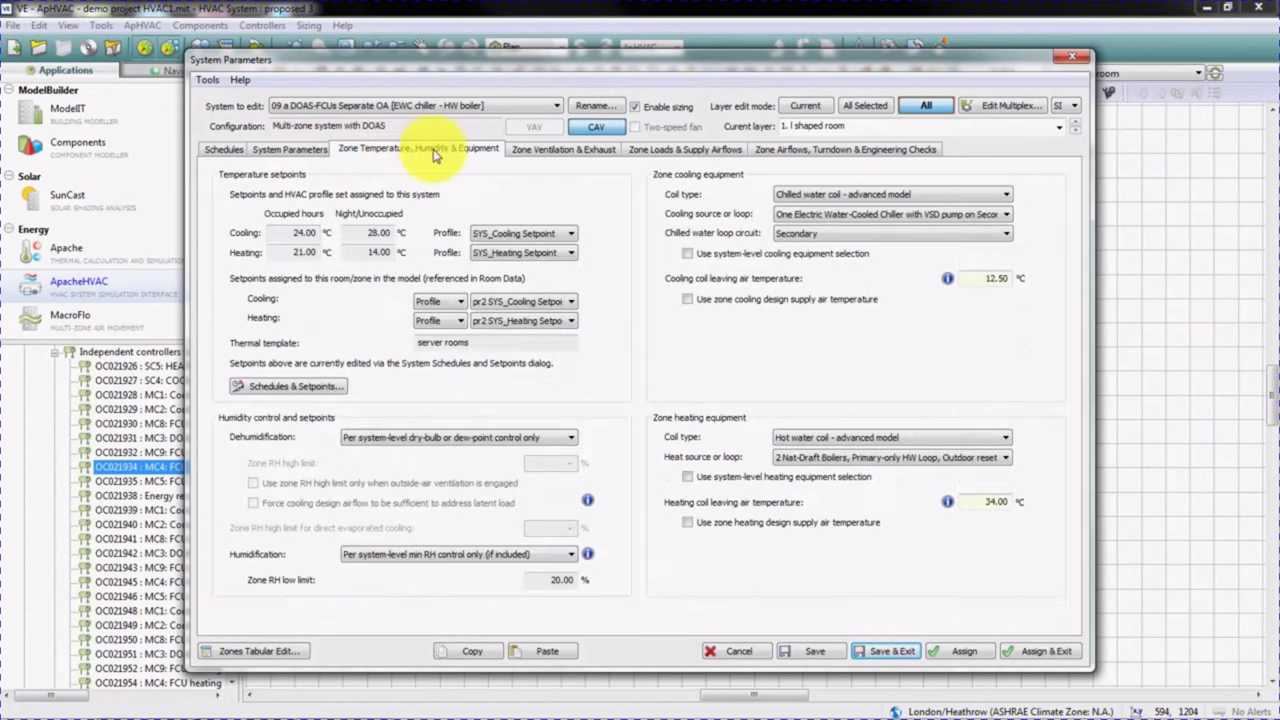
left_click(540, 153)
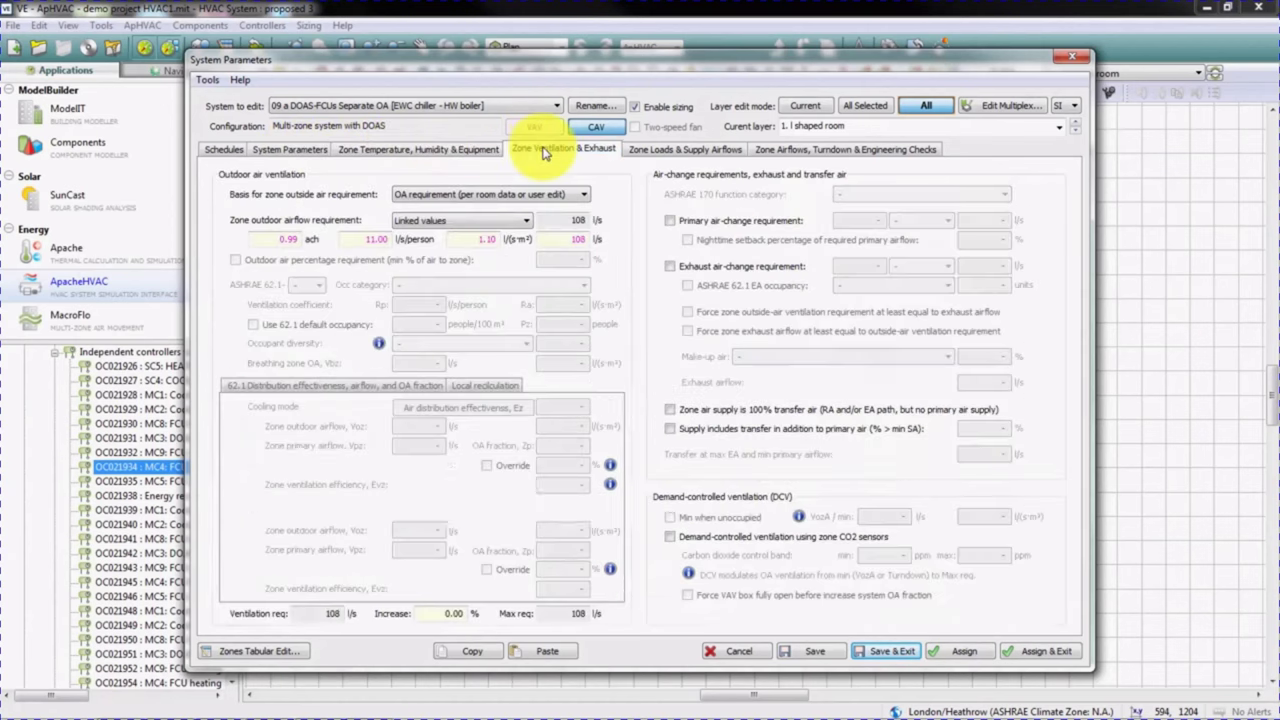
left_click(659, 154)
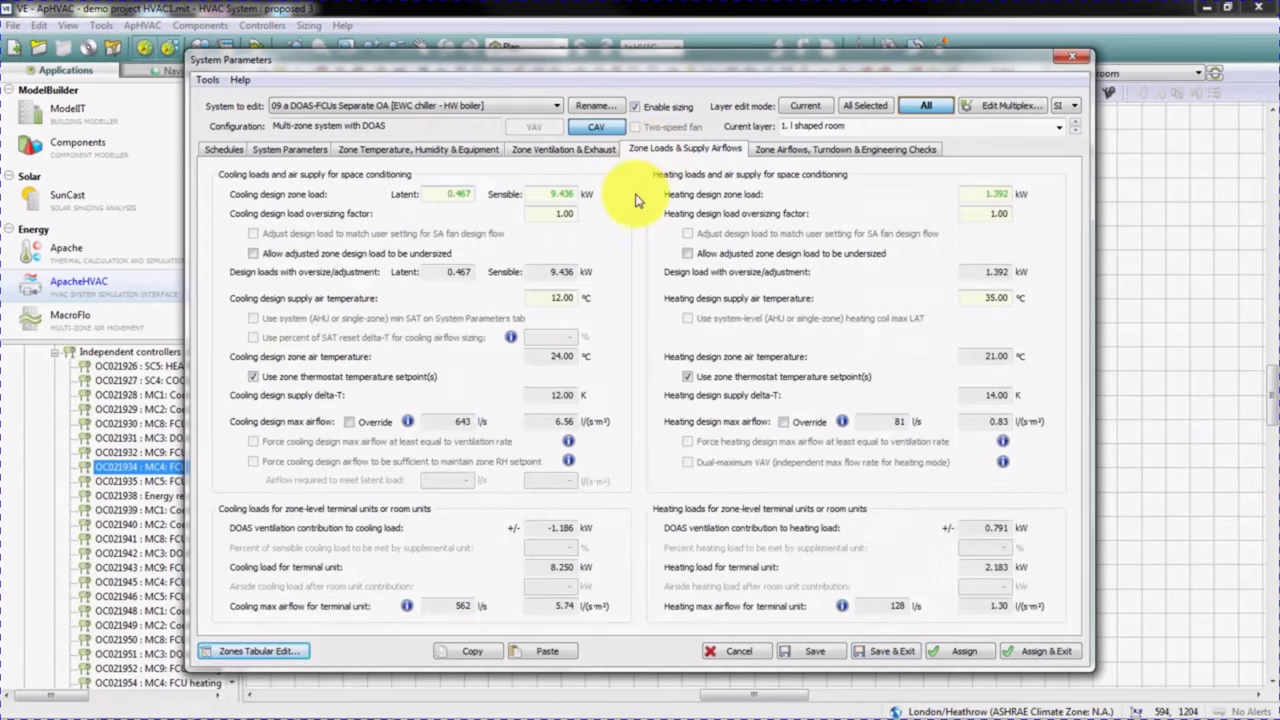
- Examine the zone design airflows and cooling airflows of all four zones in the zones tabular edit
left_click(260, 652)
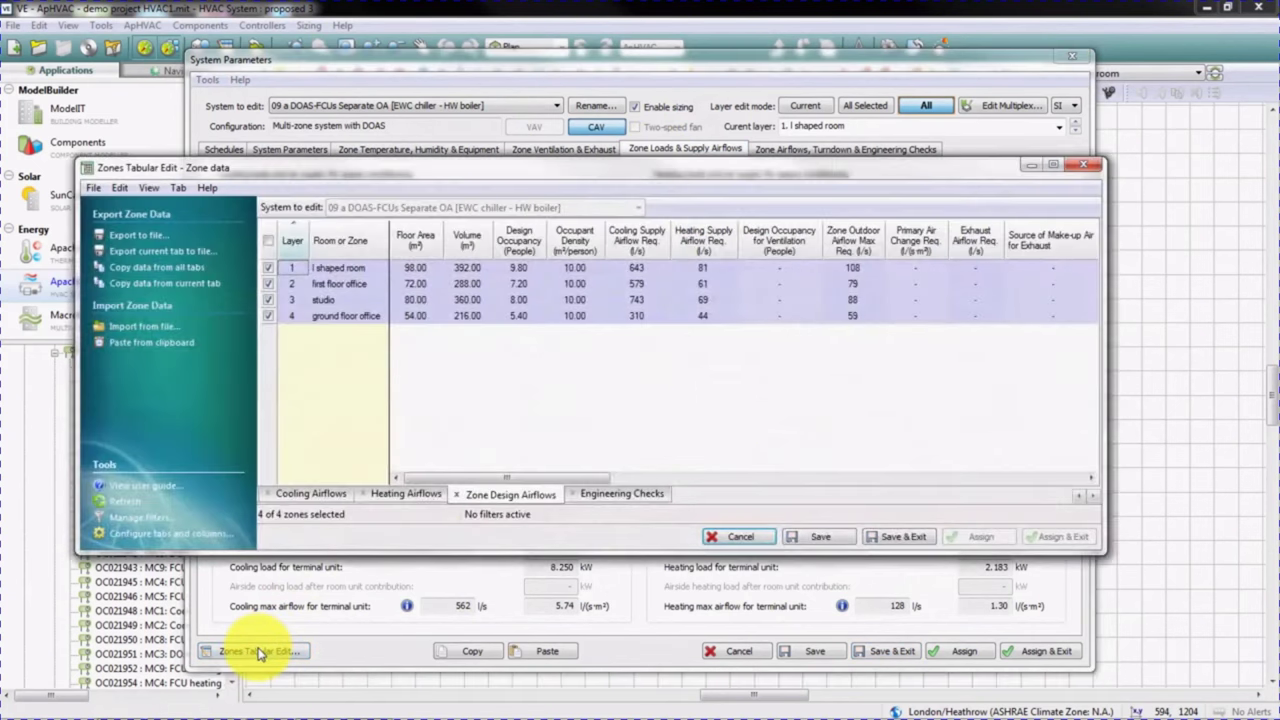
left_click(508, 494)
left_click(321, 495)
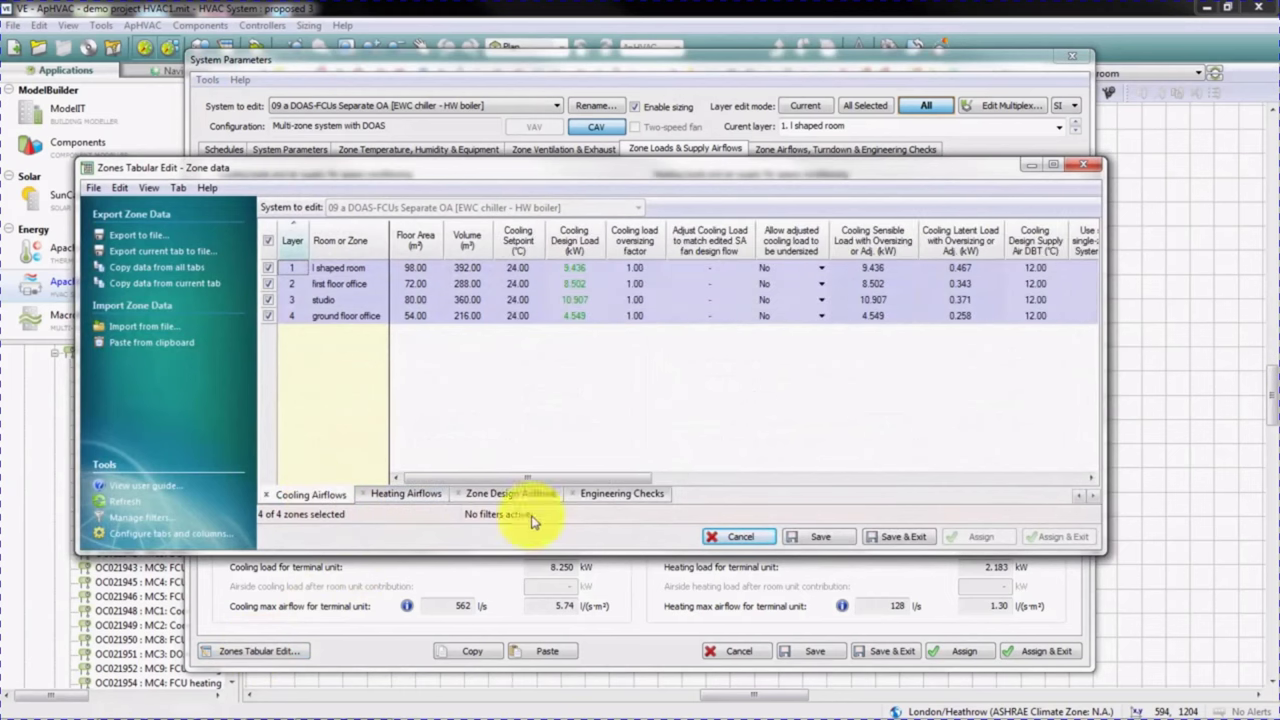
left_click(1094, 165)
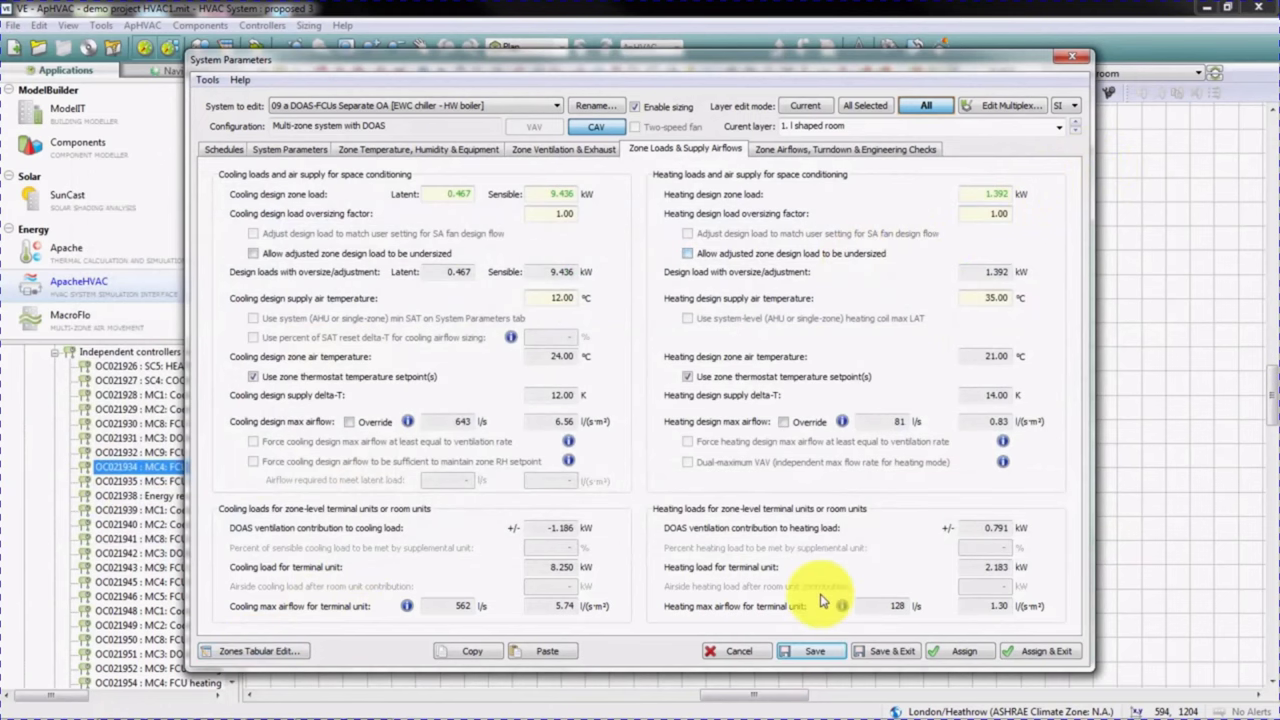
- Save the system parameters and system, and run the room/zone loads sizing for proposed 3.asp, overwriting the demo1 results
left_click(886, 651)
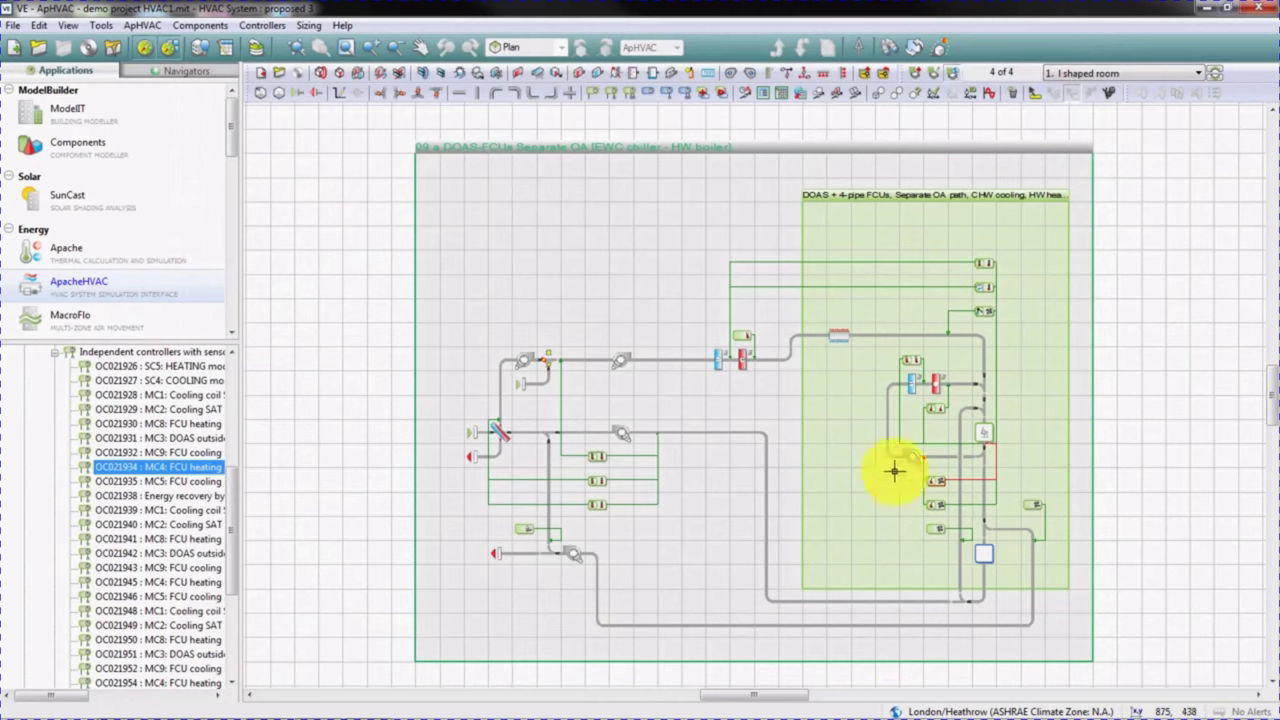
left_click(820, 96)
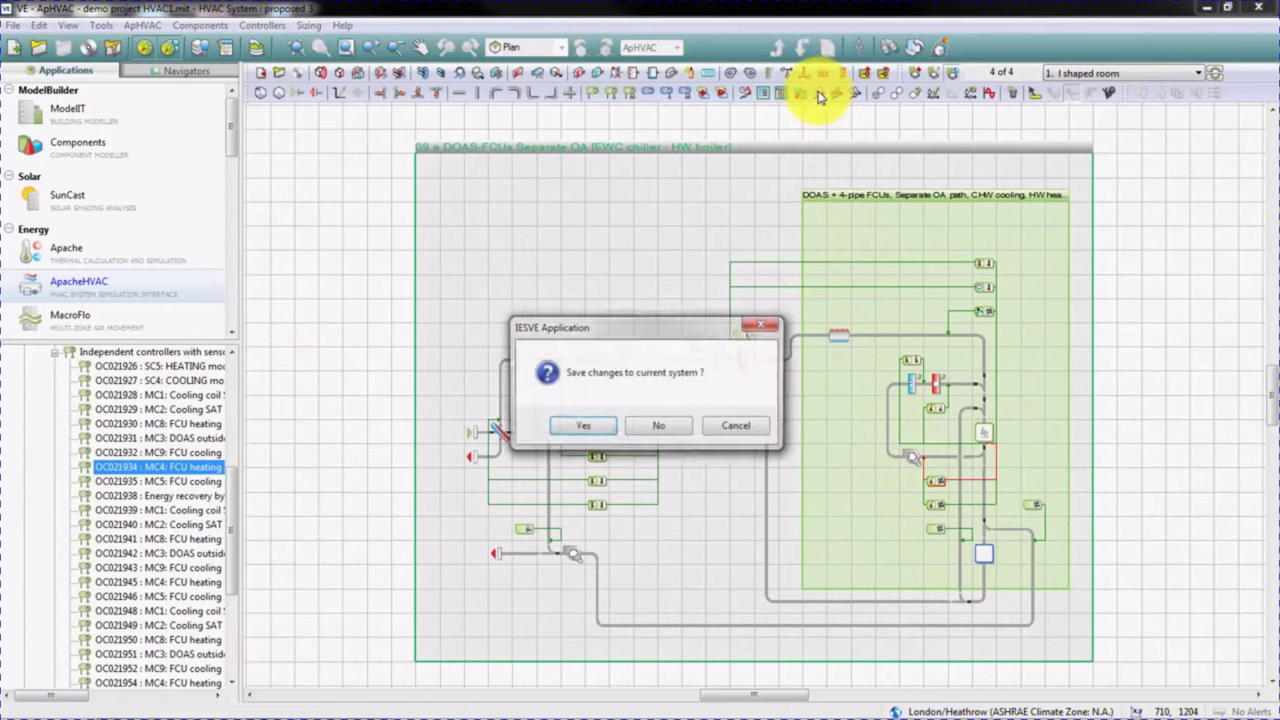
left_click(581, 428)
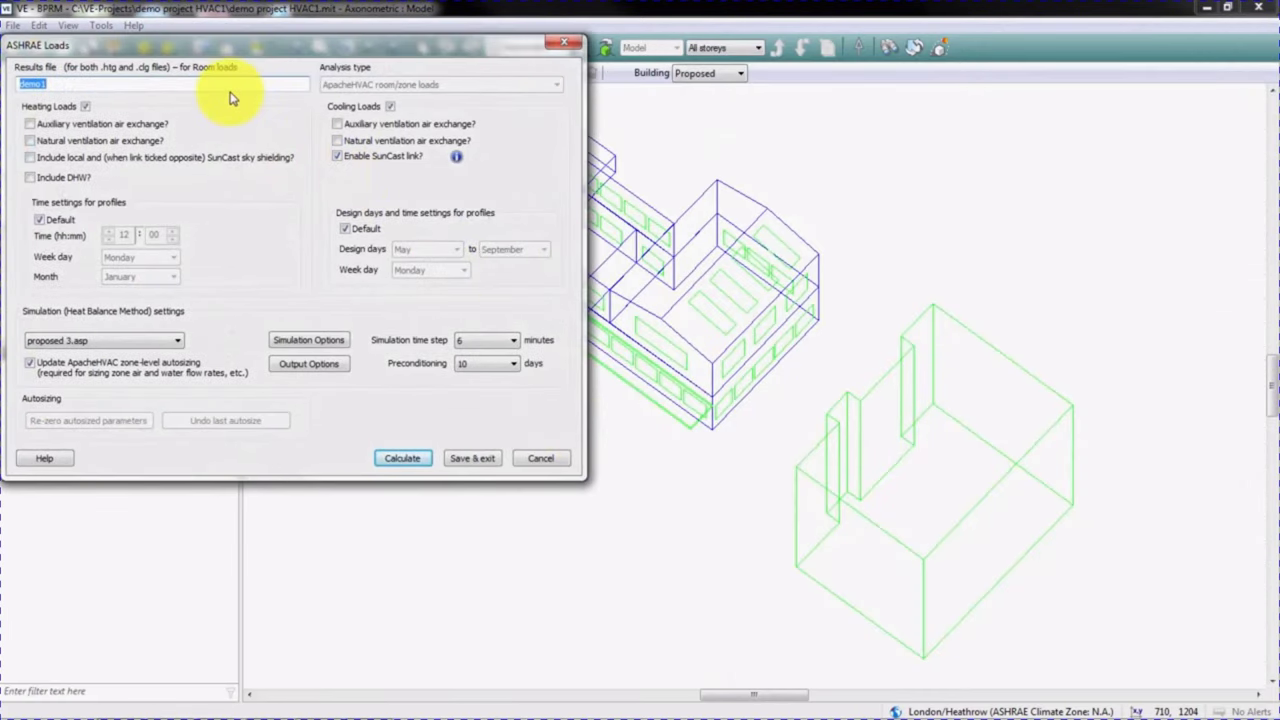
left_click_drag(228, 50, 266, 56)
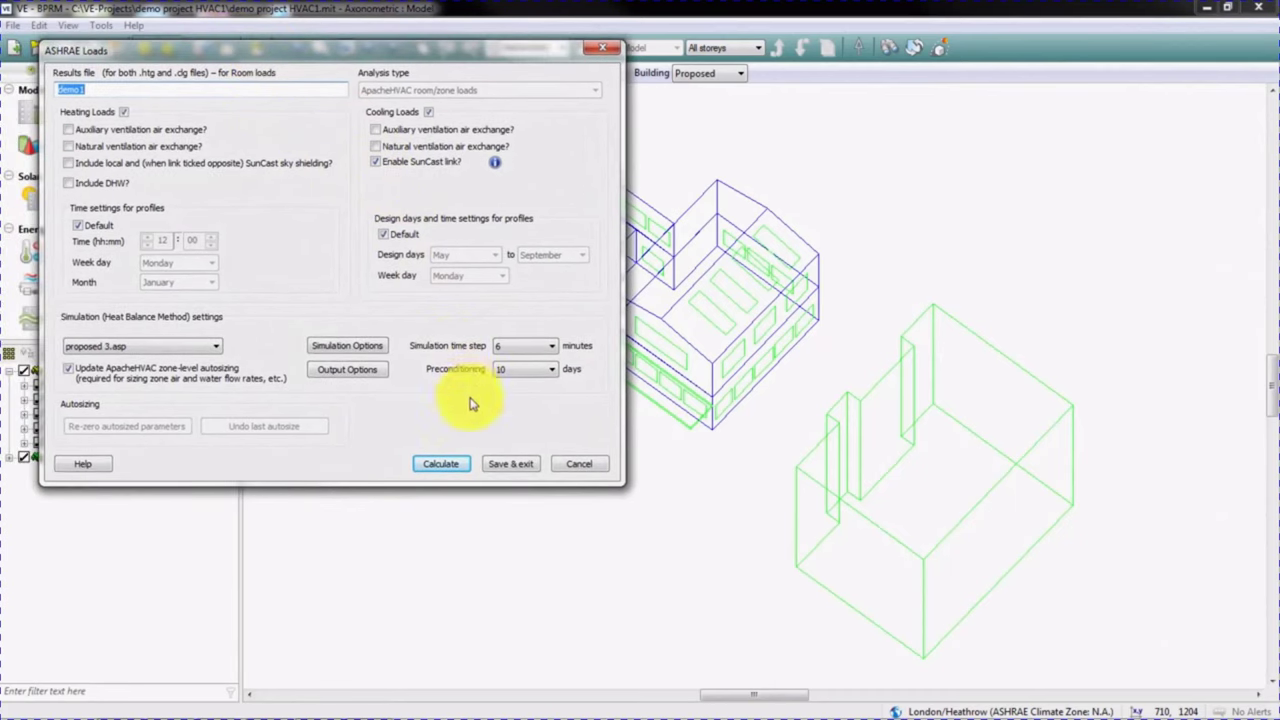
left_click(443, 465)
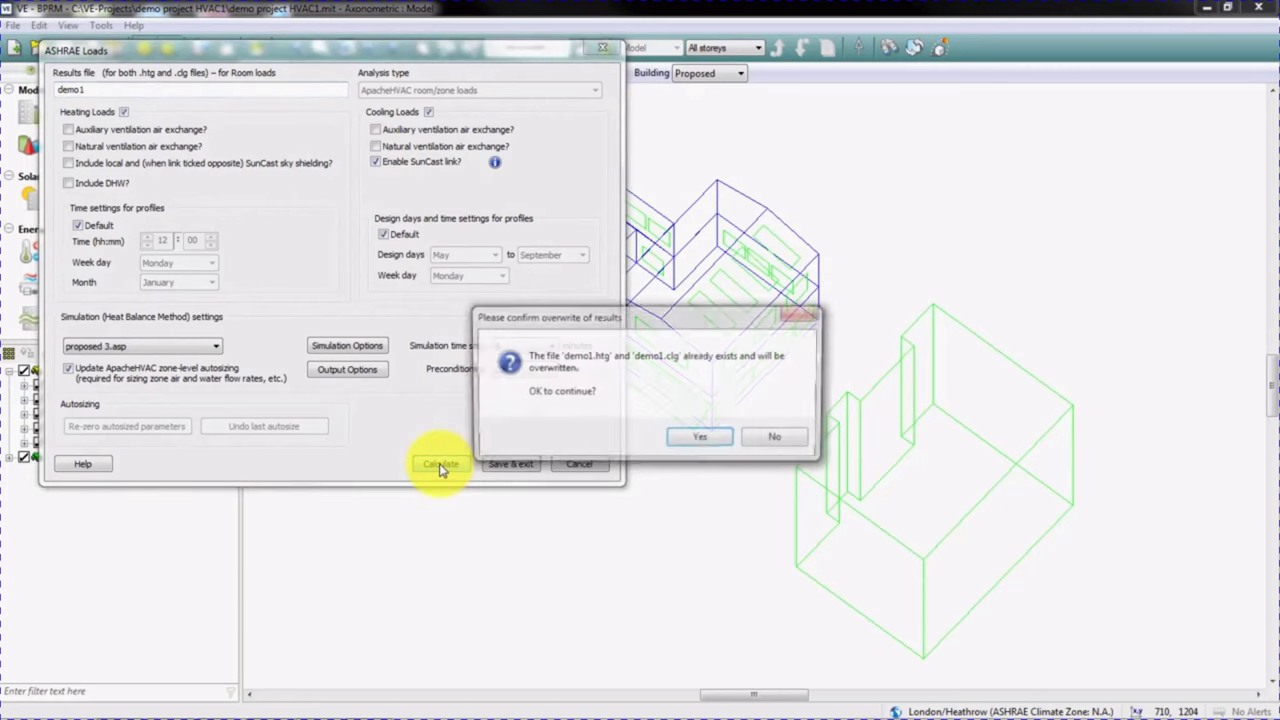
left_click(699, 439)
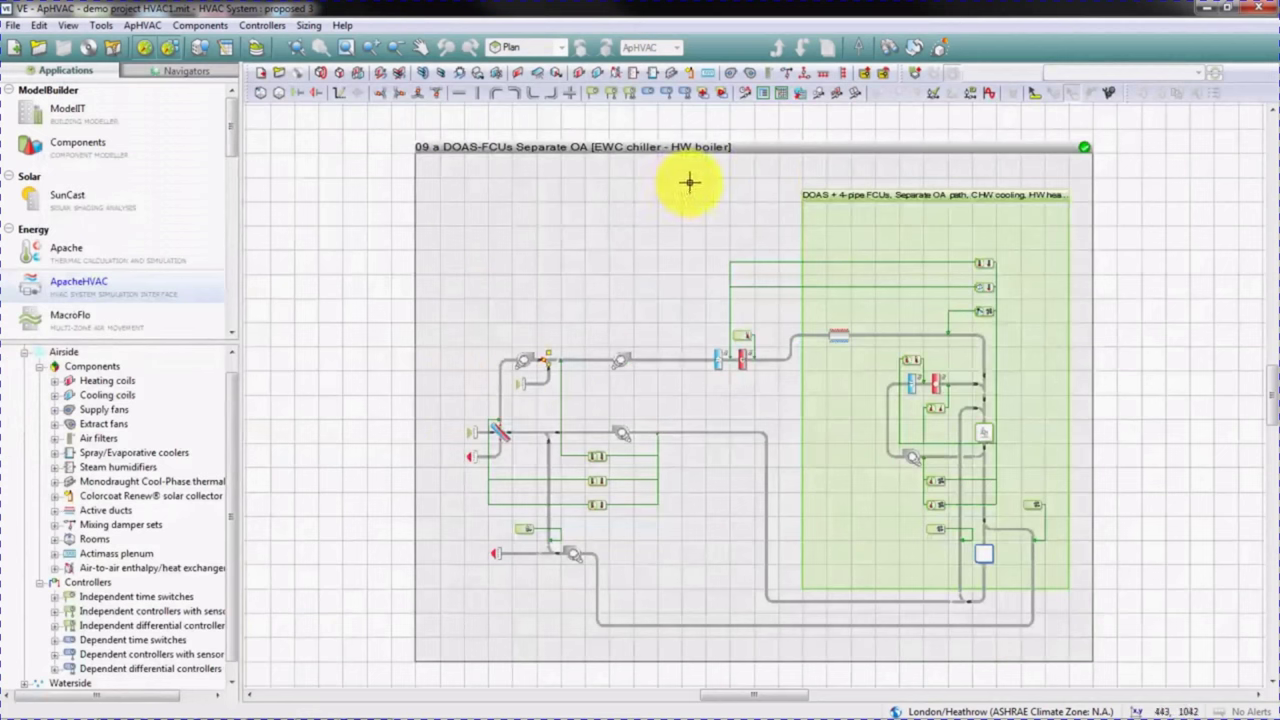
- Review the zone loads and supply airflows of the DOAS fancoil system, checking the first floor office and l shaped room layers
left_click(765, 94)
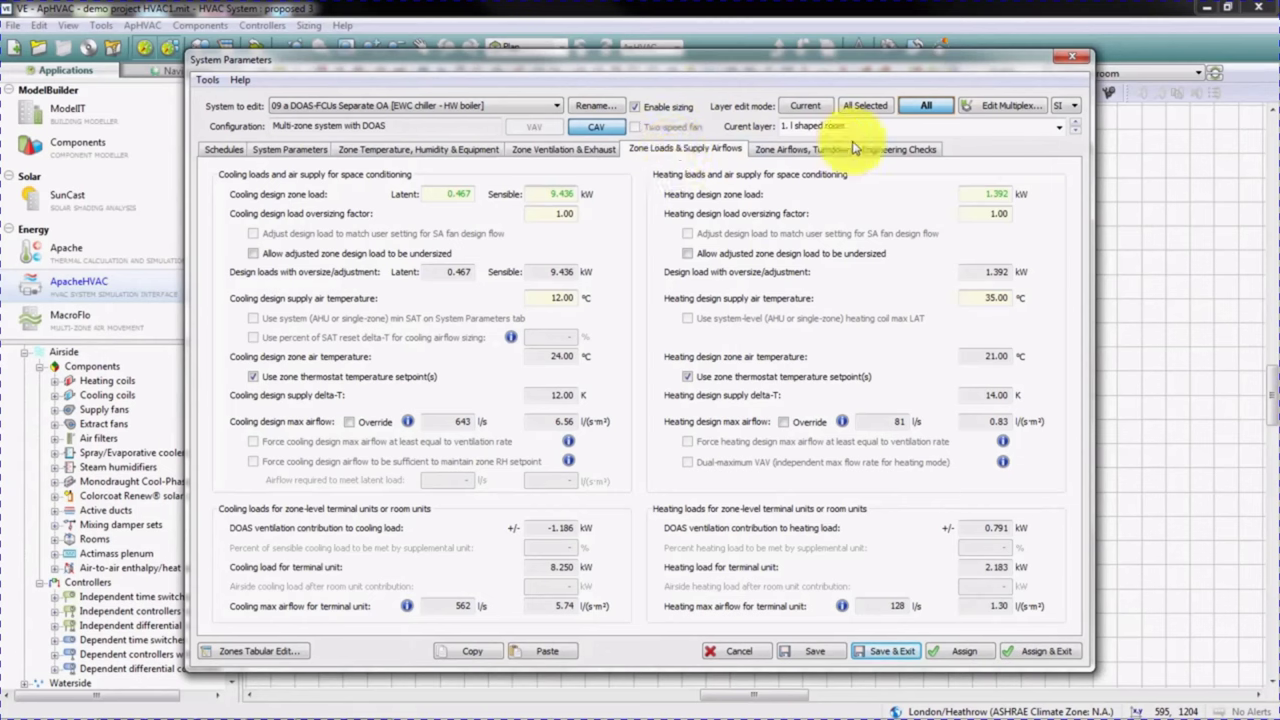
left_click(940, 129)
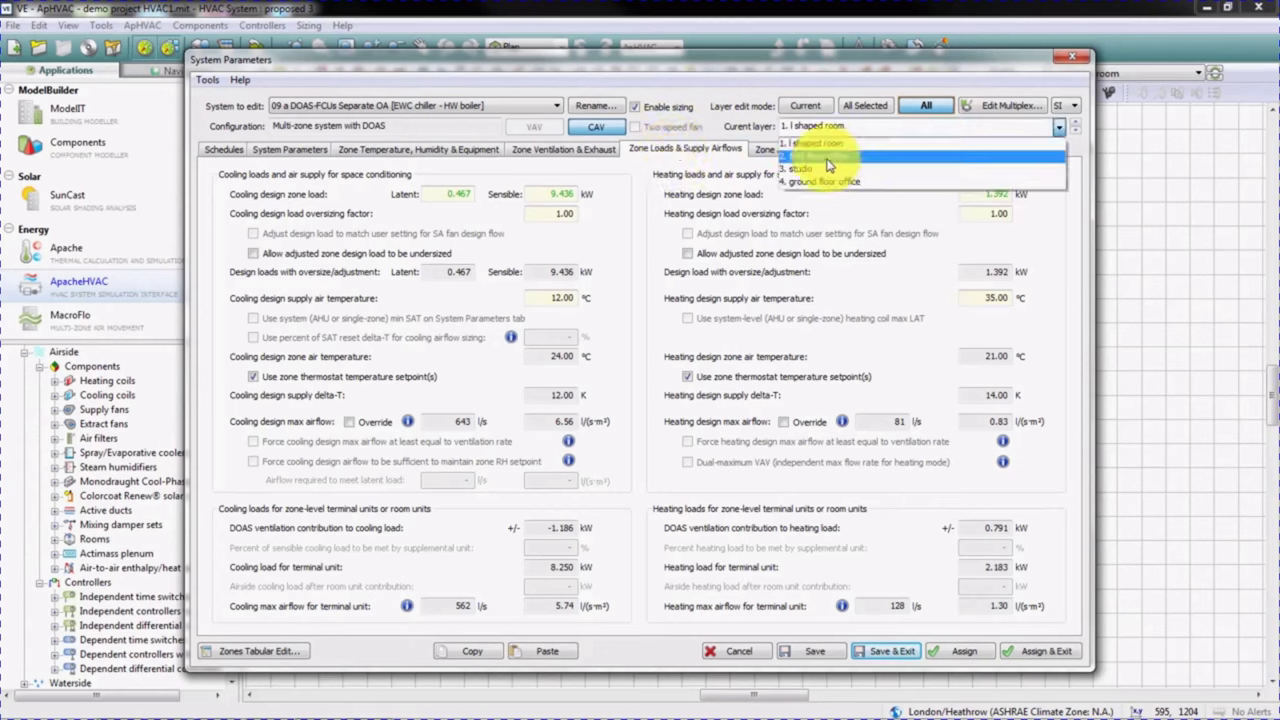
left_click(827, 157)
left_click(825, 130)
left_click(820, 139)
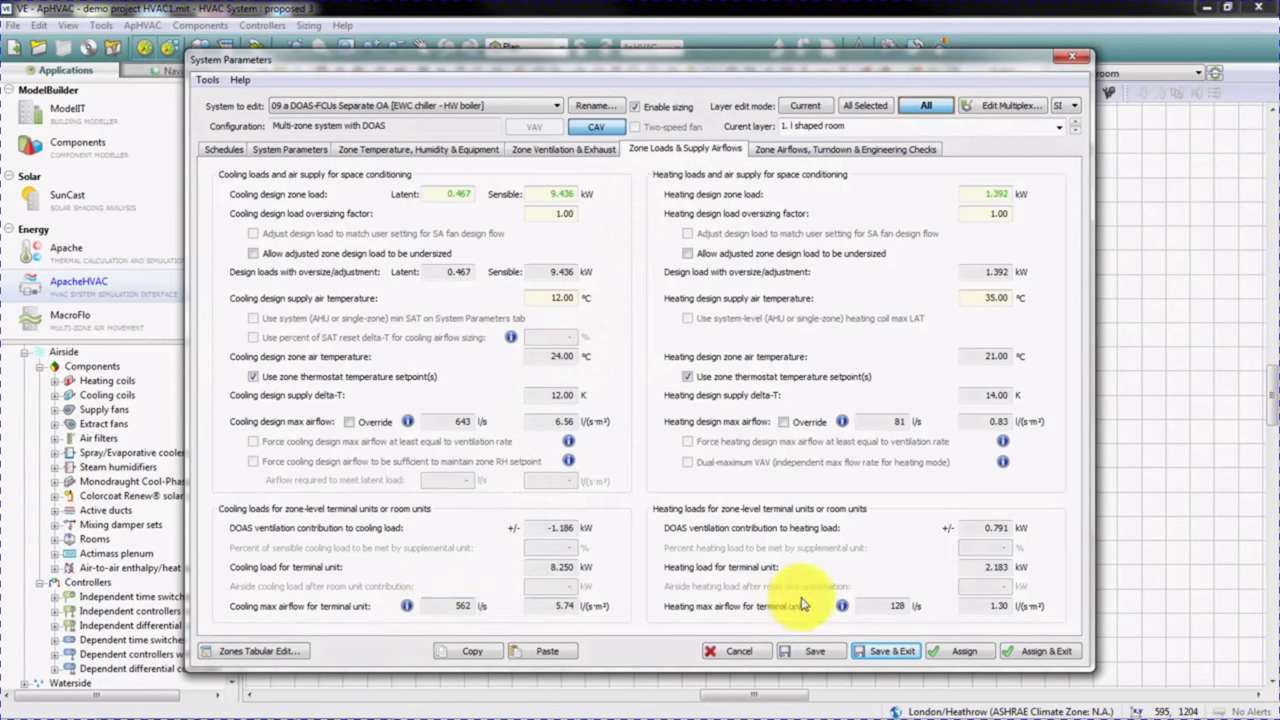
- Check the l shaped room's airflows, turndown and engineering checks, and assign the sized parameters to the network
left_click(782, 148)
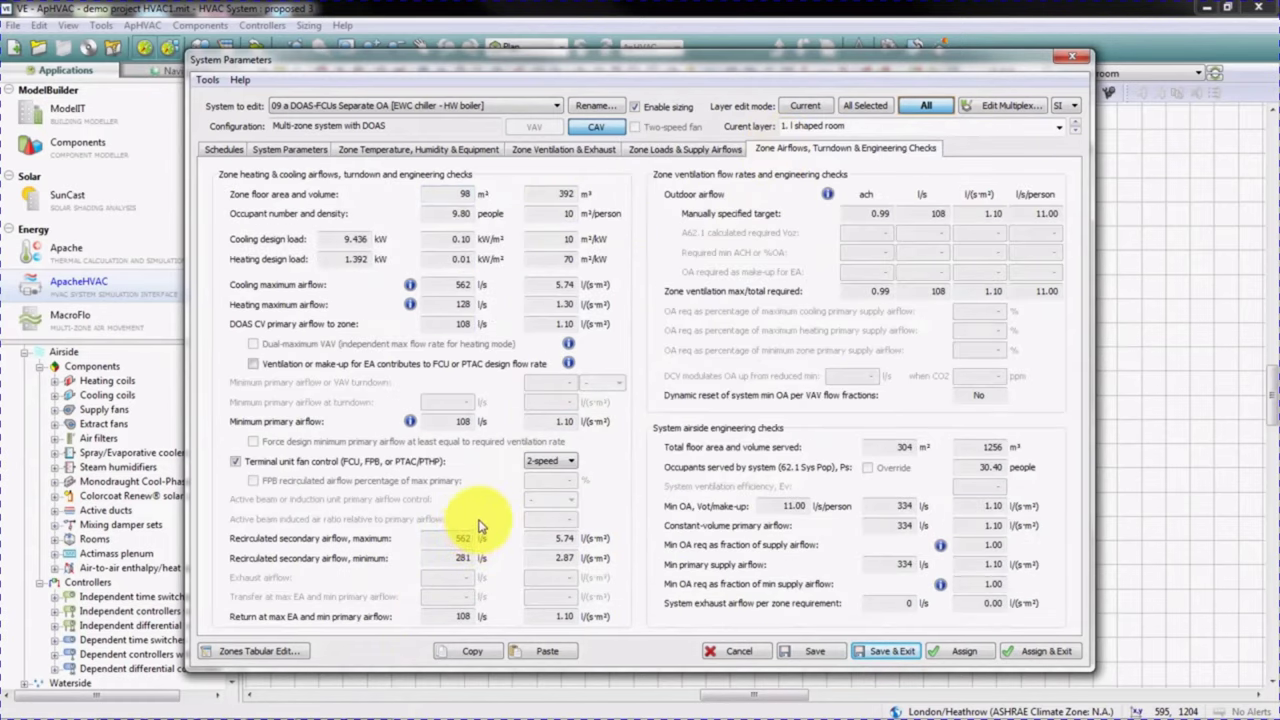
mouse_move(478, 526)
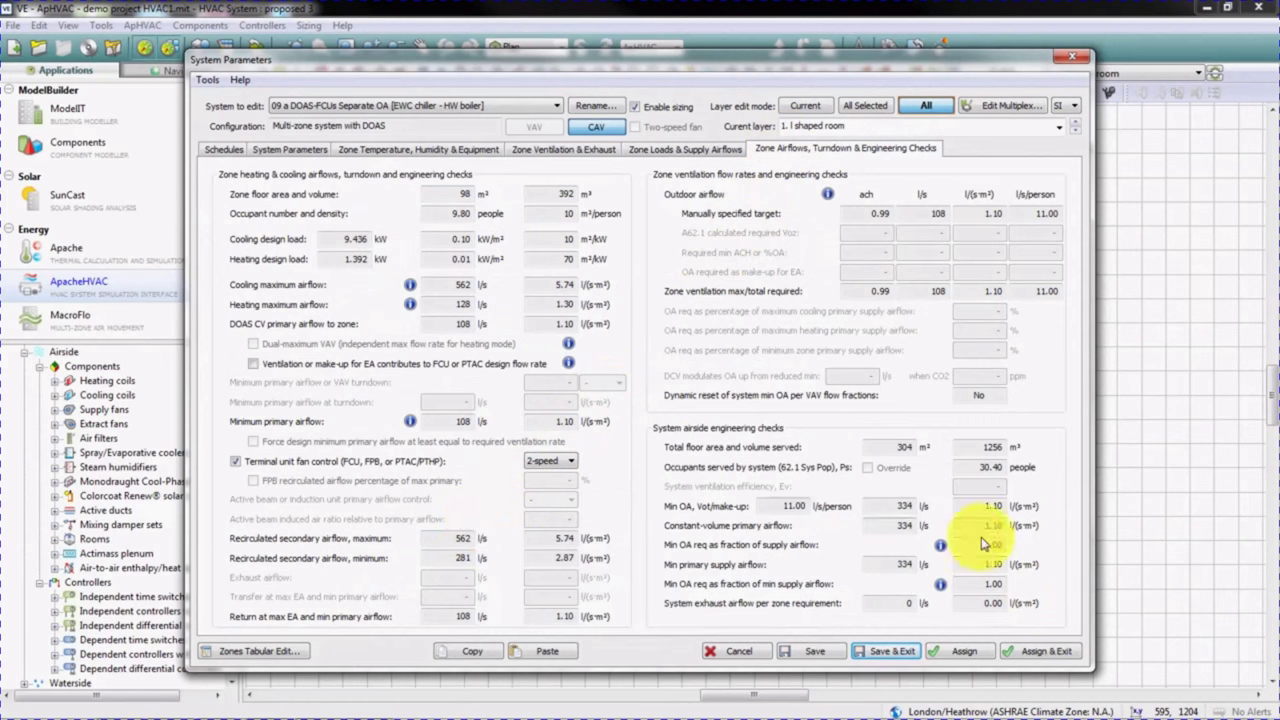
left_click(1038, 653)
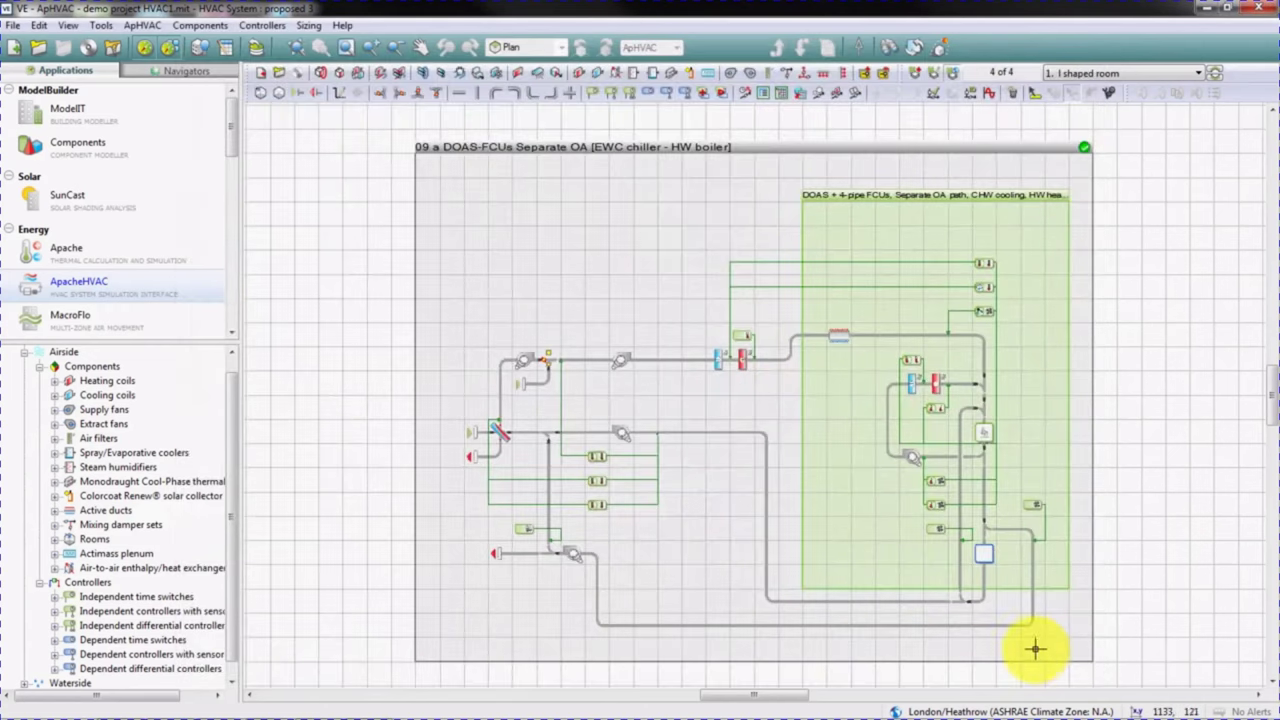
- Inspect the FCU heating airflow controller MC4 and its minimum-sensed-temperature flow rates for all four room layers
left_click(935, 503)
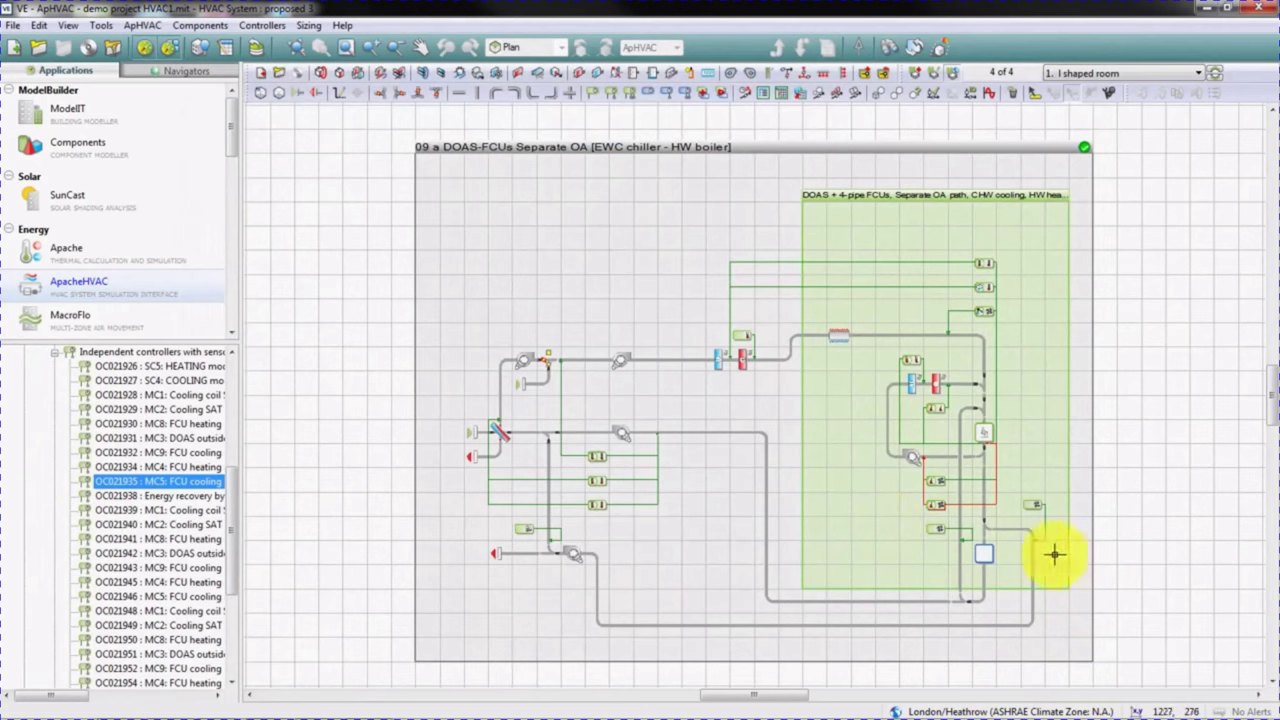
double_click(934, 481)
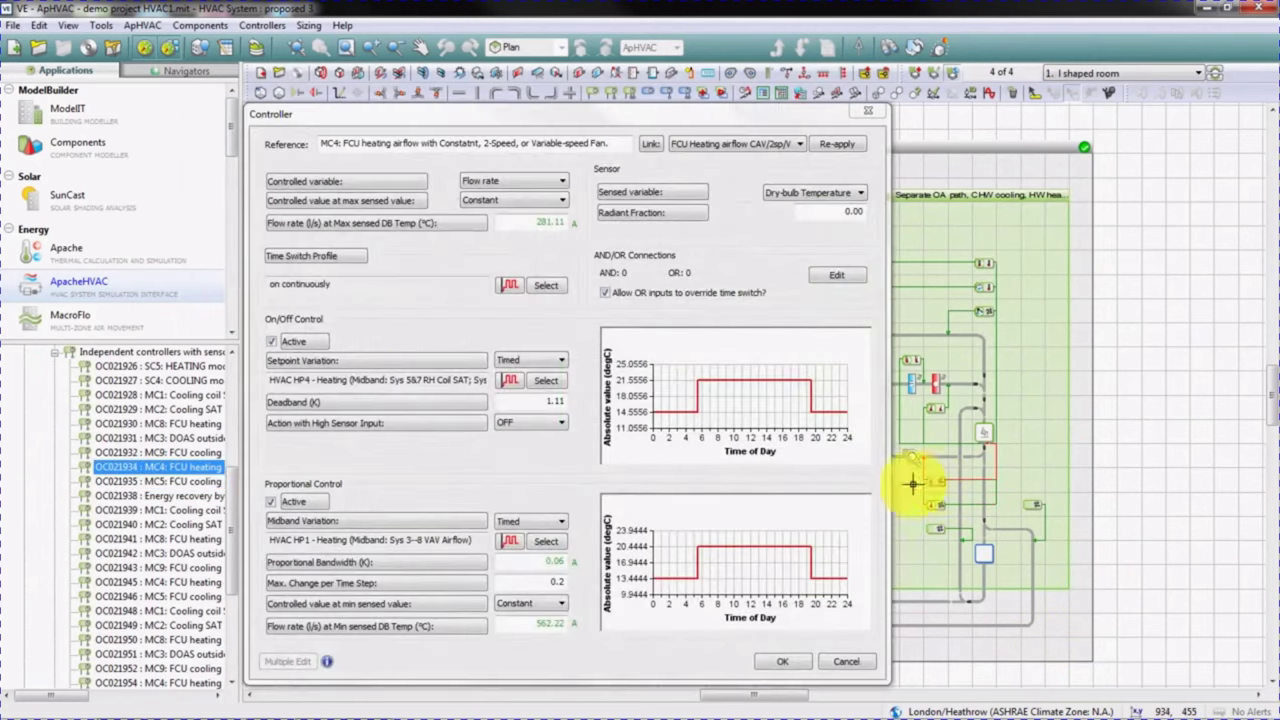
left_click_drag(527, 625, 571, 626)
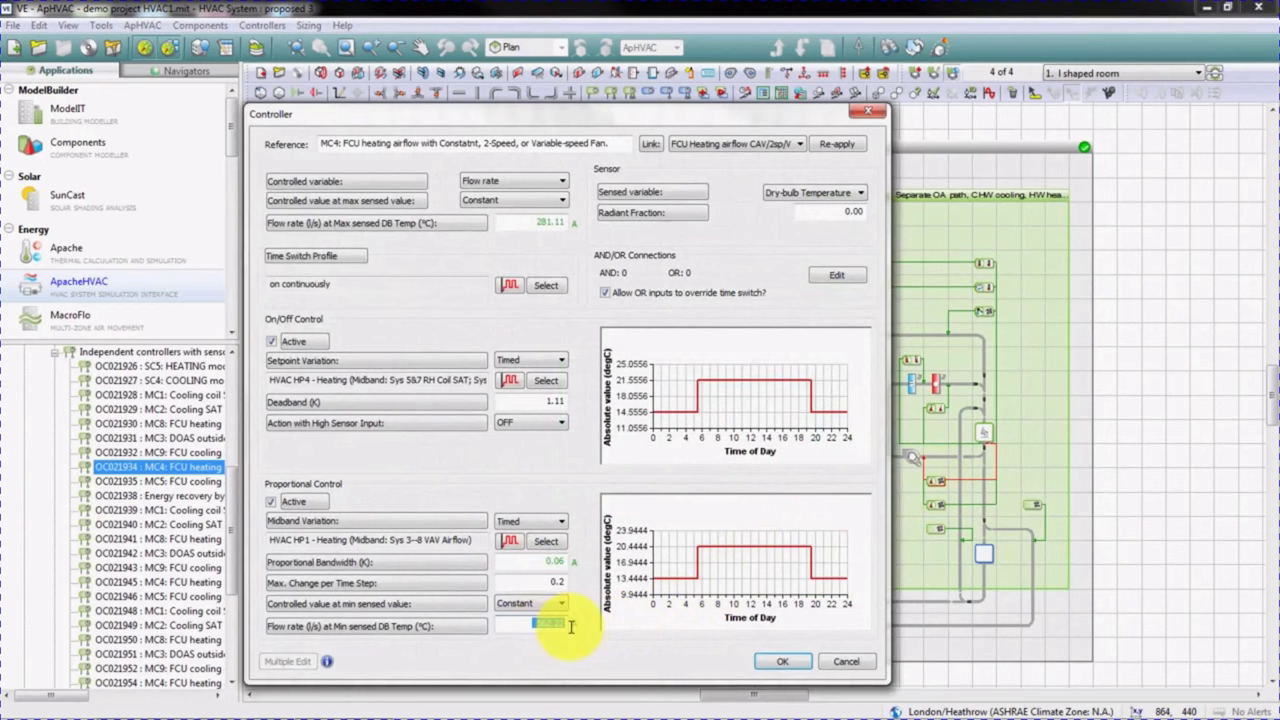
left_click(575, 635)
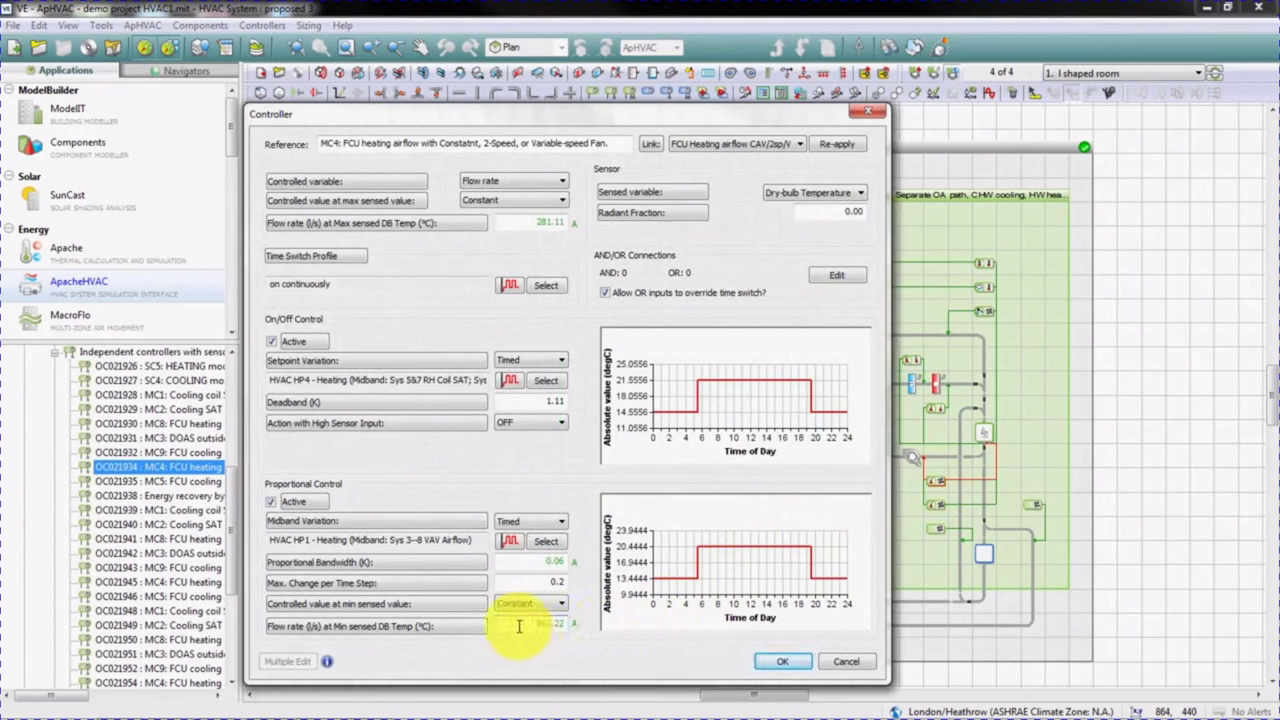
left_click(435, 632)
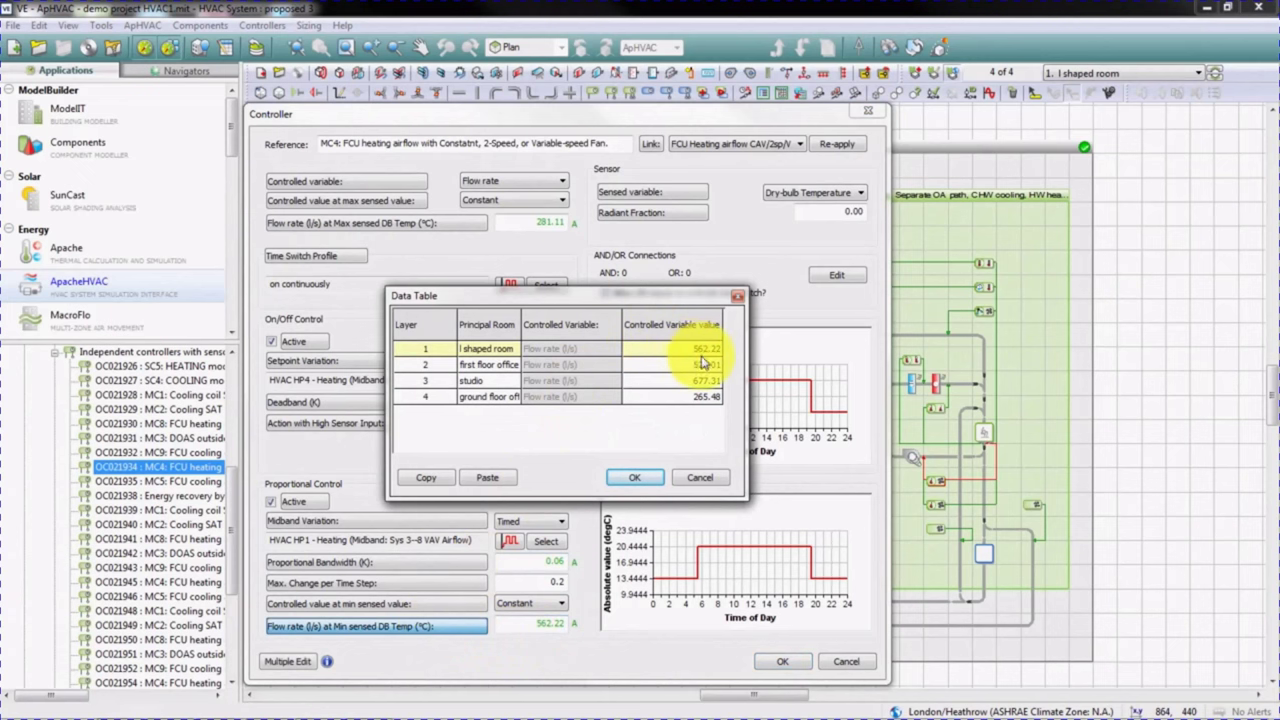
left_click(640, 477)
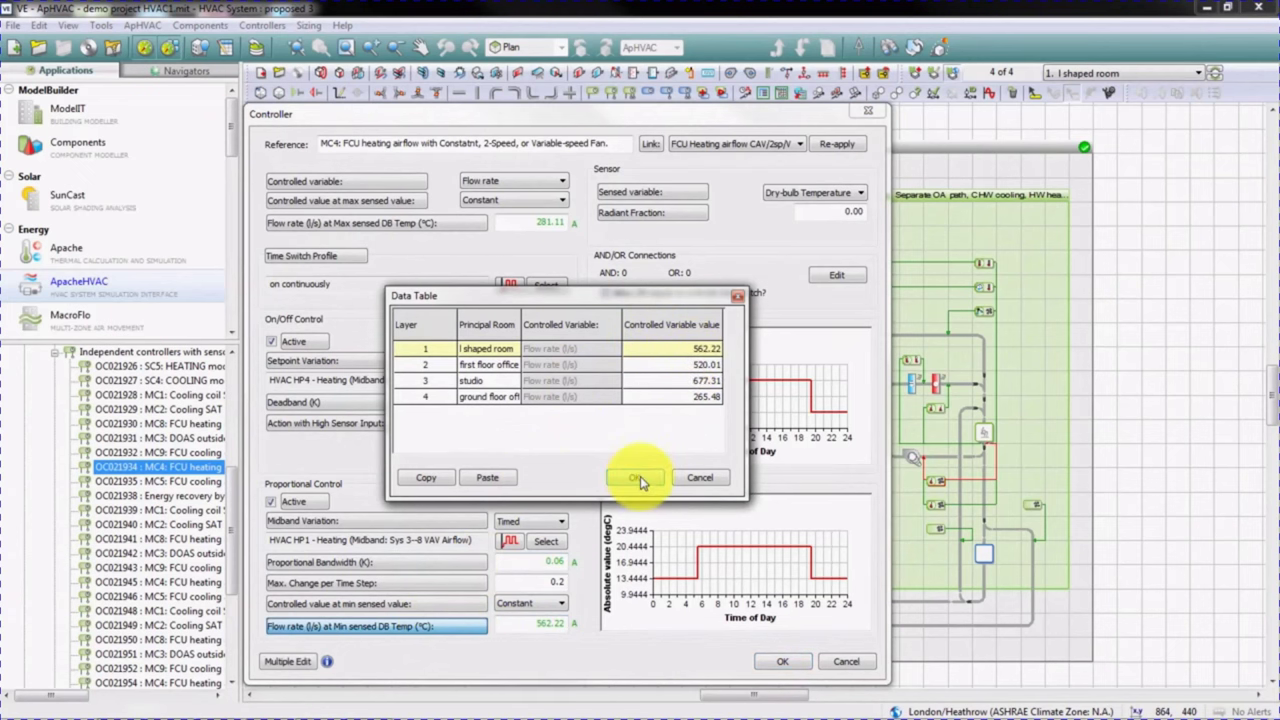
left_click(778, 663)
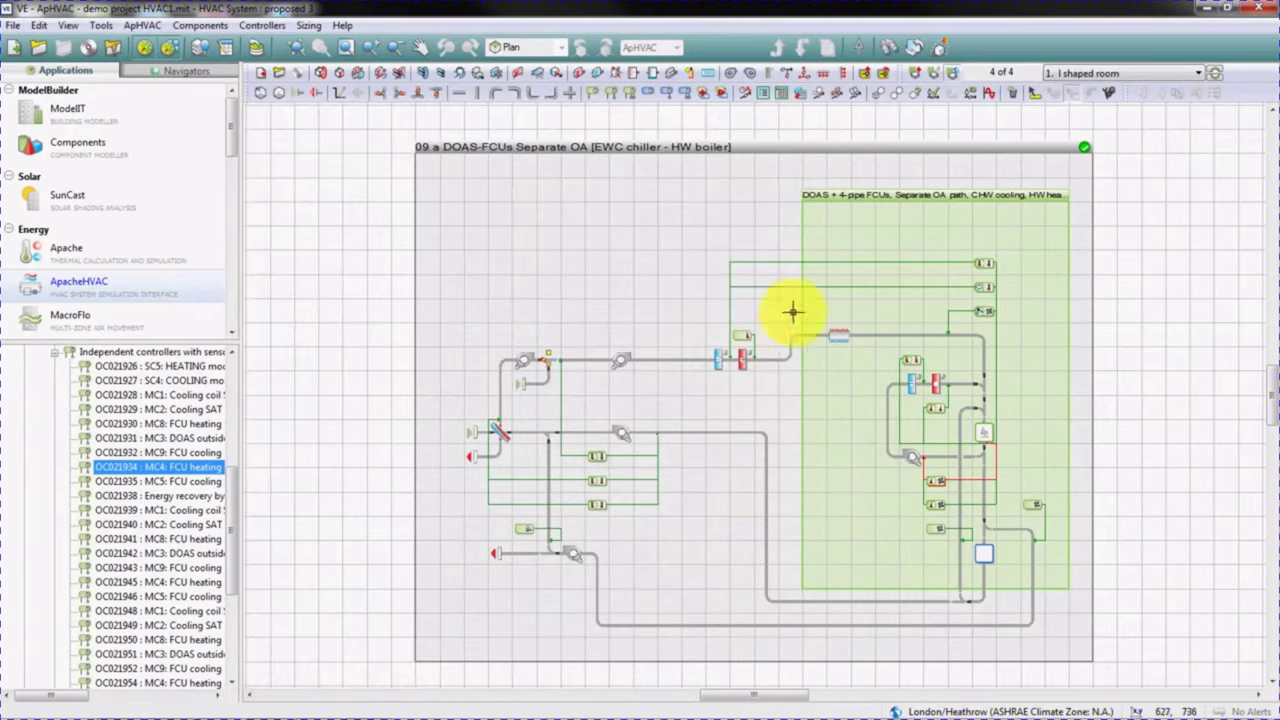
- Save the system and run the ASHRAE loads calculation for proposed 3.asp with results file demo1a to size the coils and plant
left_click(837, 96)
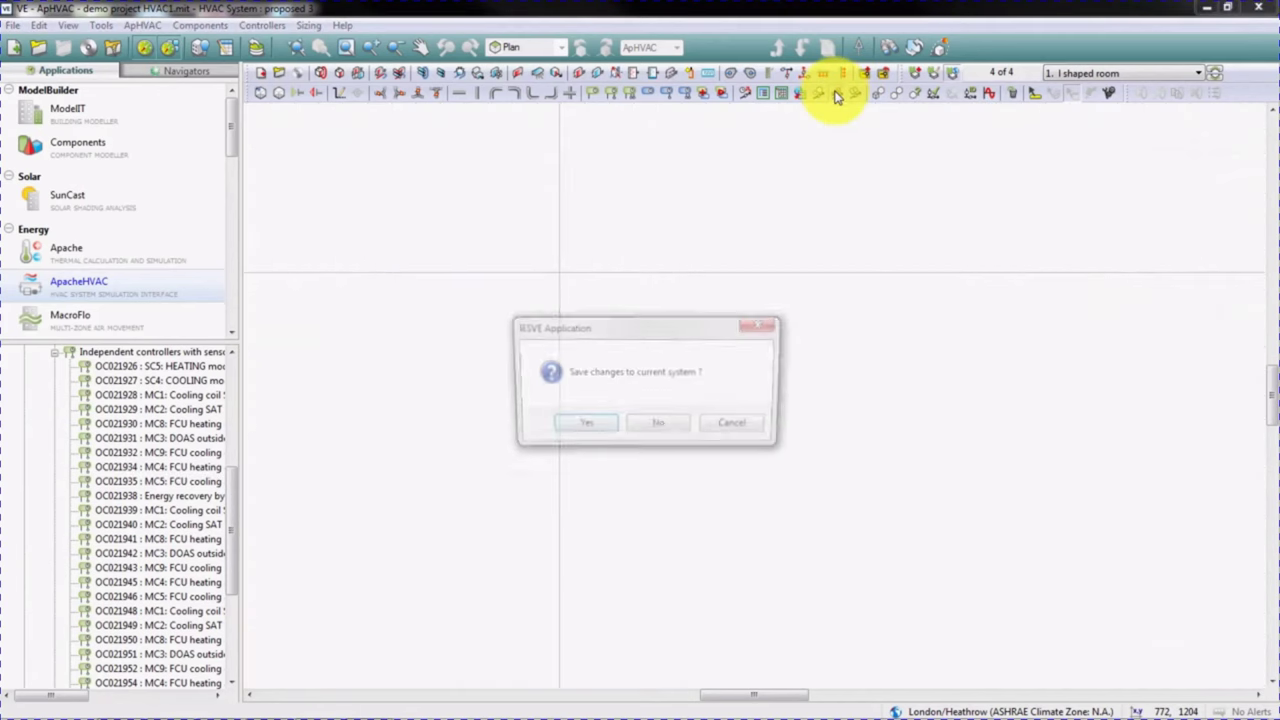
left_click(592, 428)
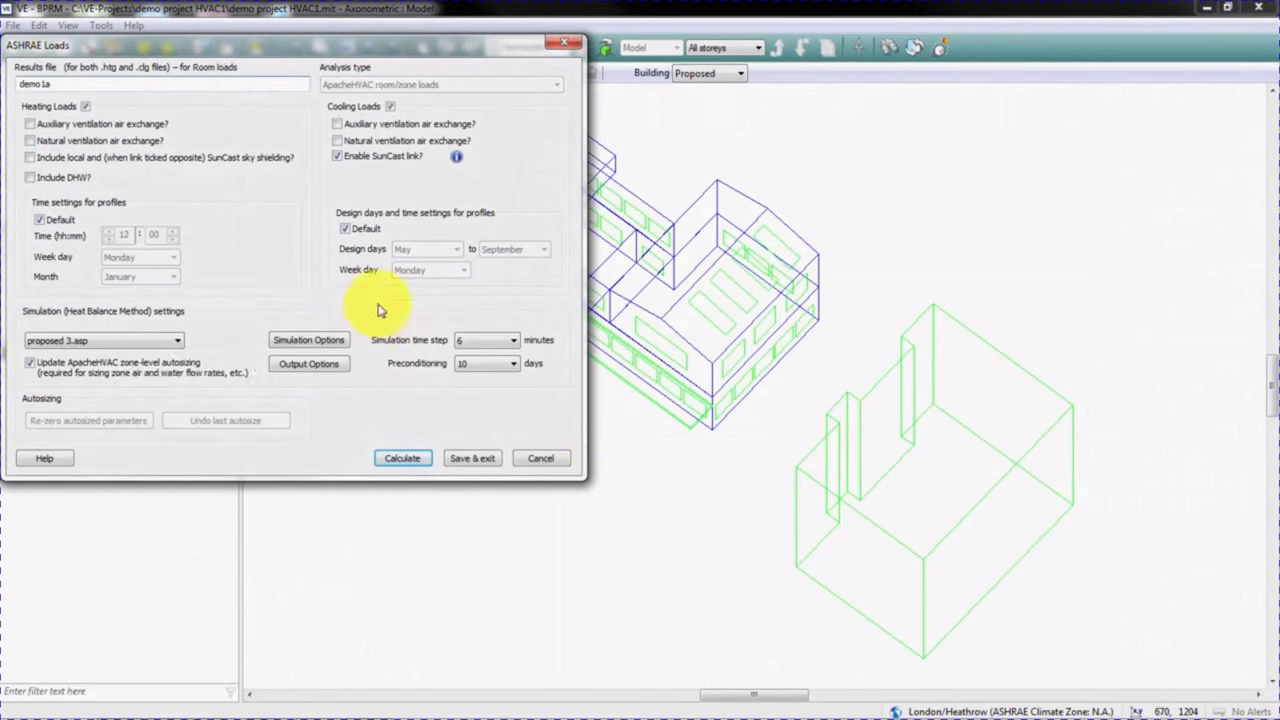
left_click(404, 457)
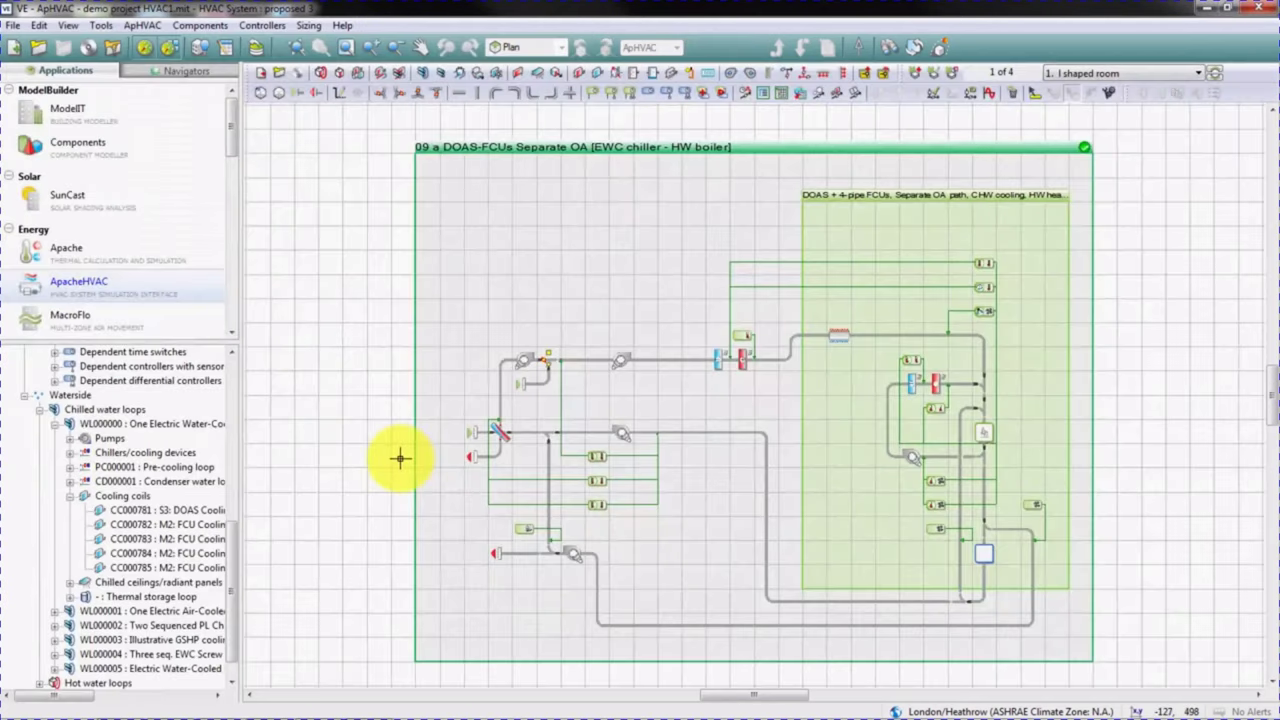
- Review the sizing parameters of the FCU cooling coil, the FCU heating coil and the DOAS heating coil
double_click(911, 385)
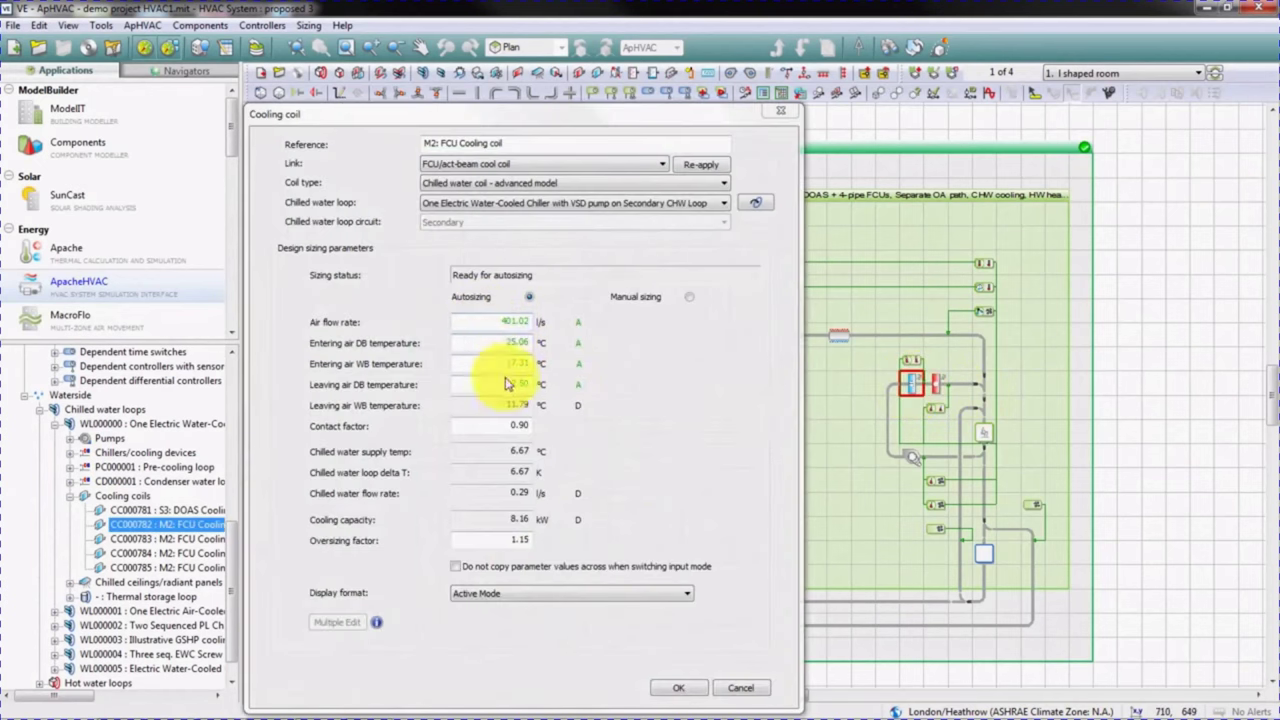
left_click(741, 688)
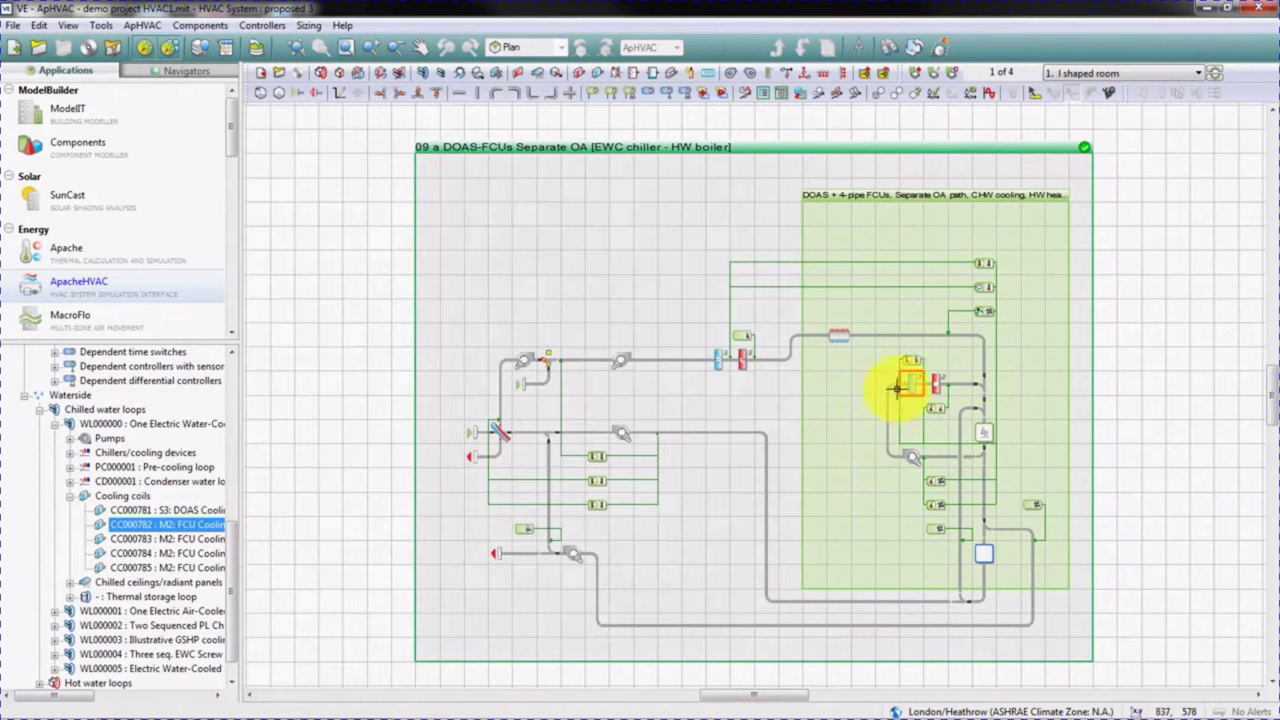
double_click(937, 385)
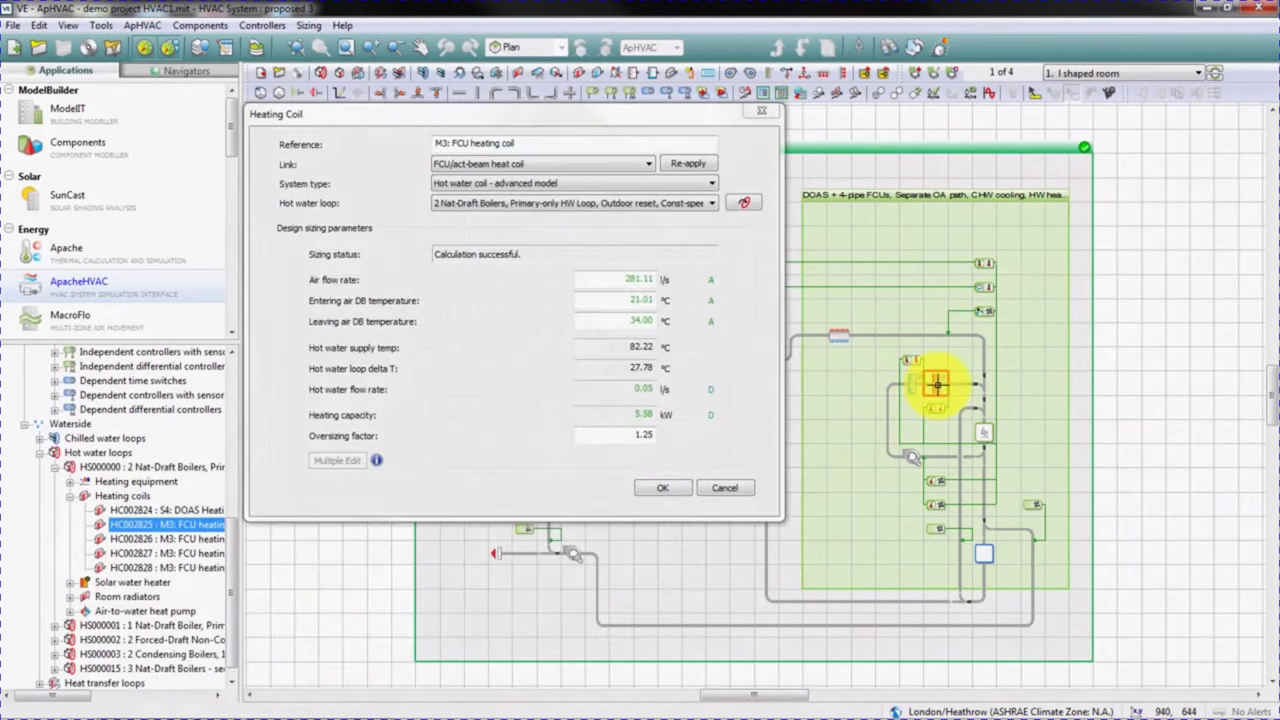
left_click(724, 488)
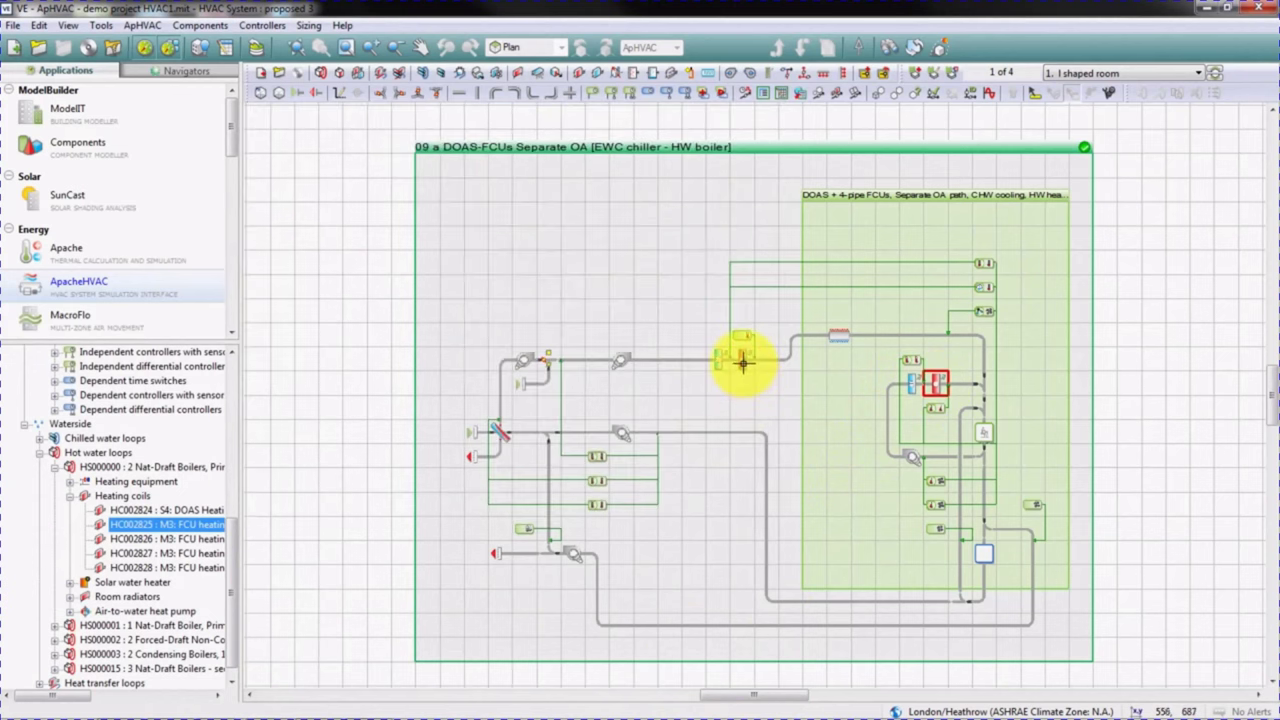
double_click(741, 362)
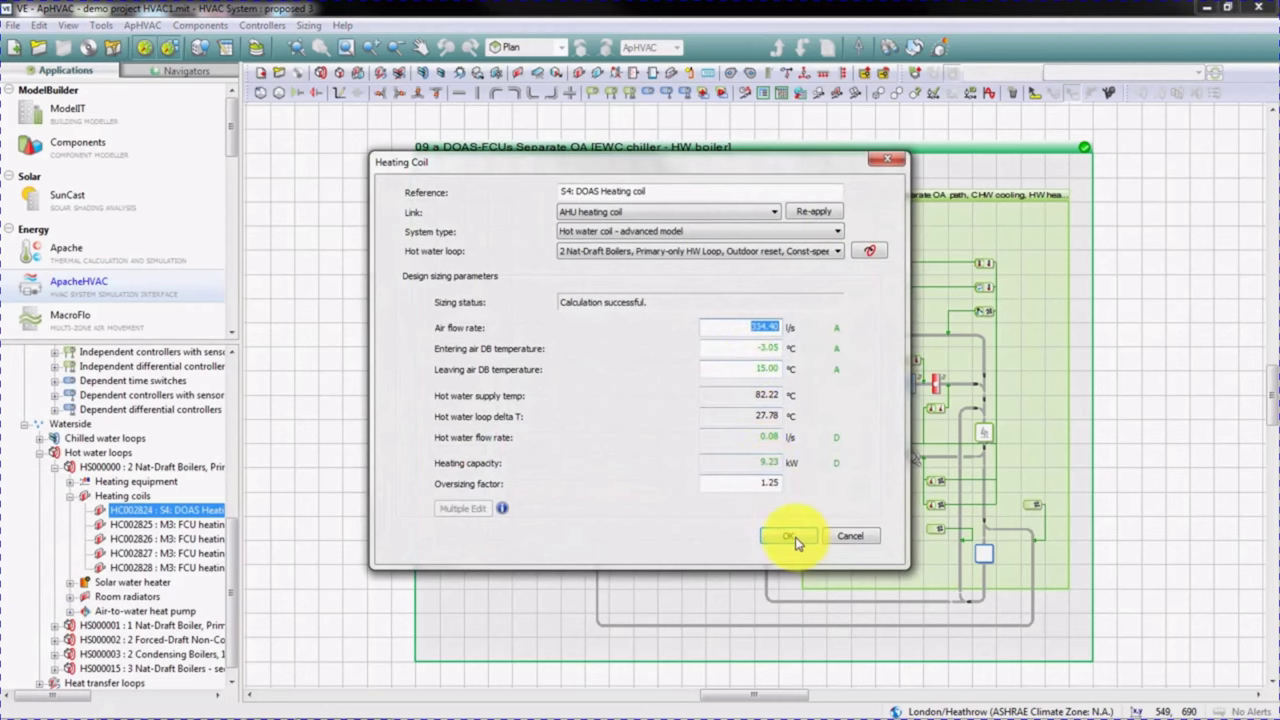
left_click(796, 537)
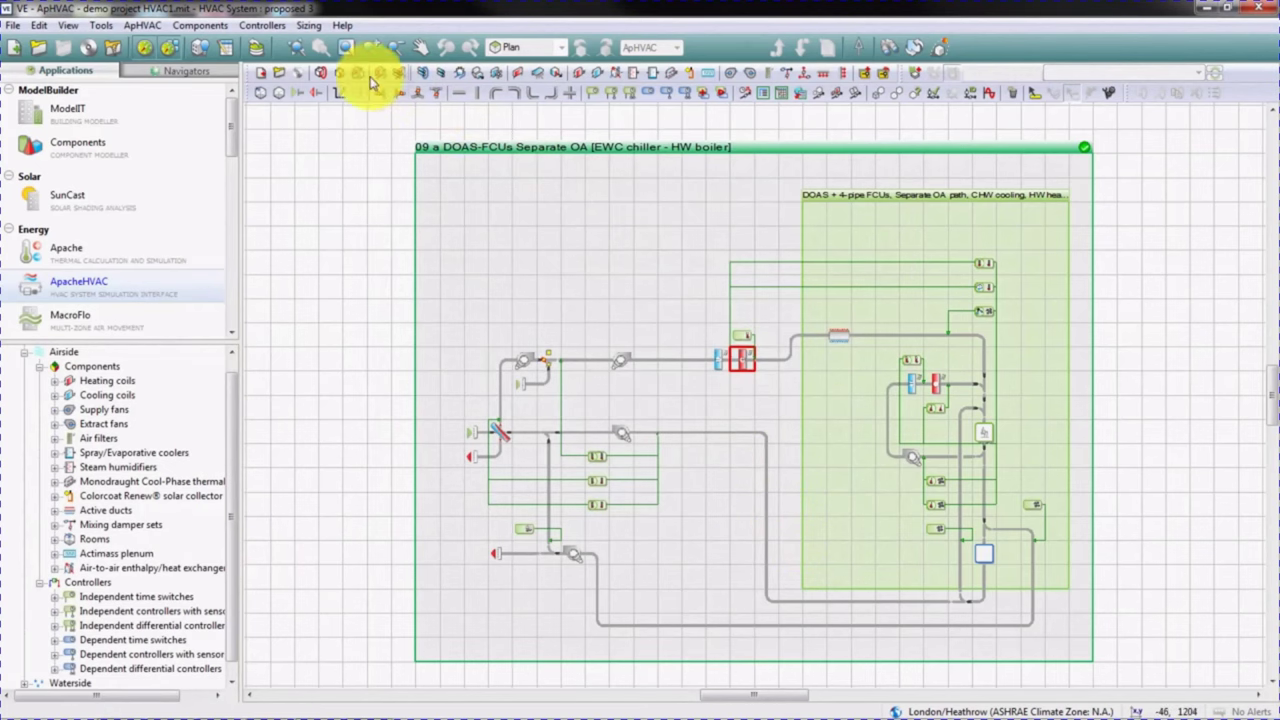
- Examine the first natural-draft boiler's design and rated conditions and the heating equipment sequencing on the two-boiler hot water loop
left_click(322, 75)
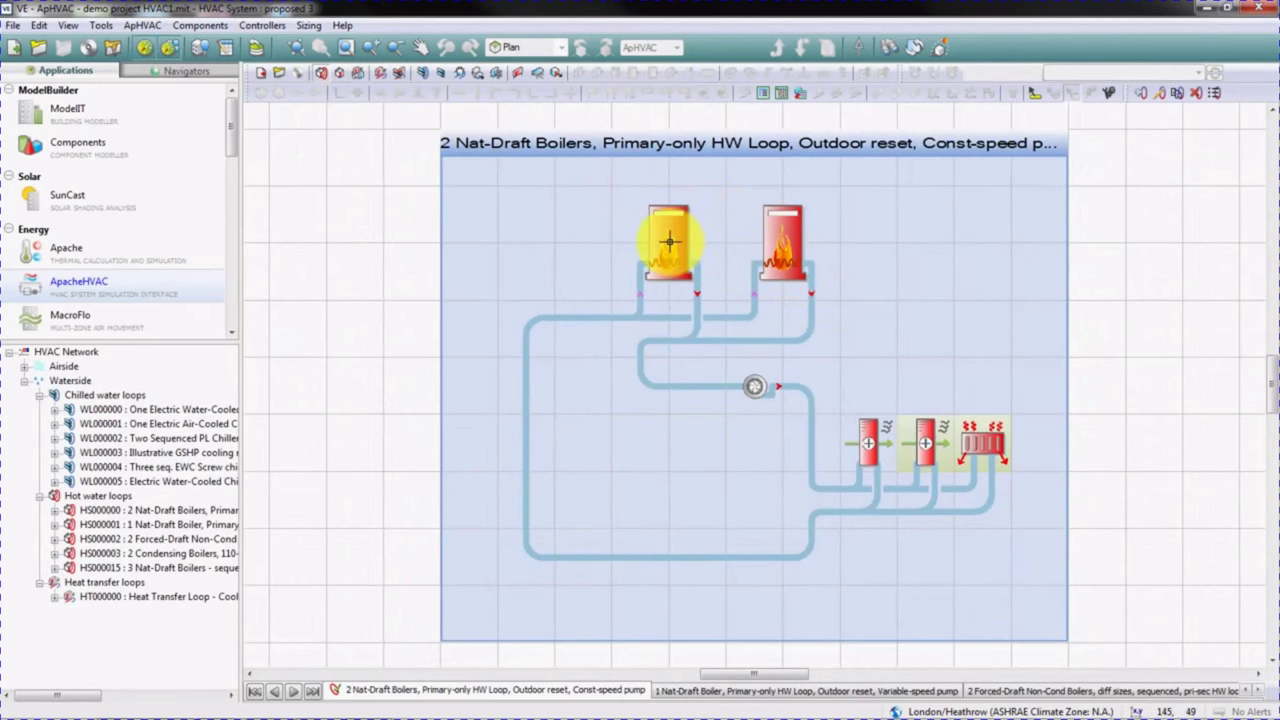
double_click(669, 241)
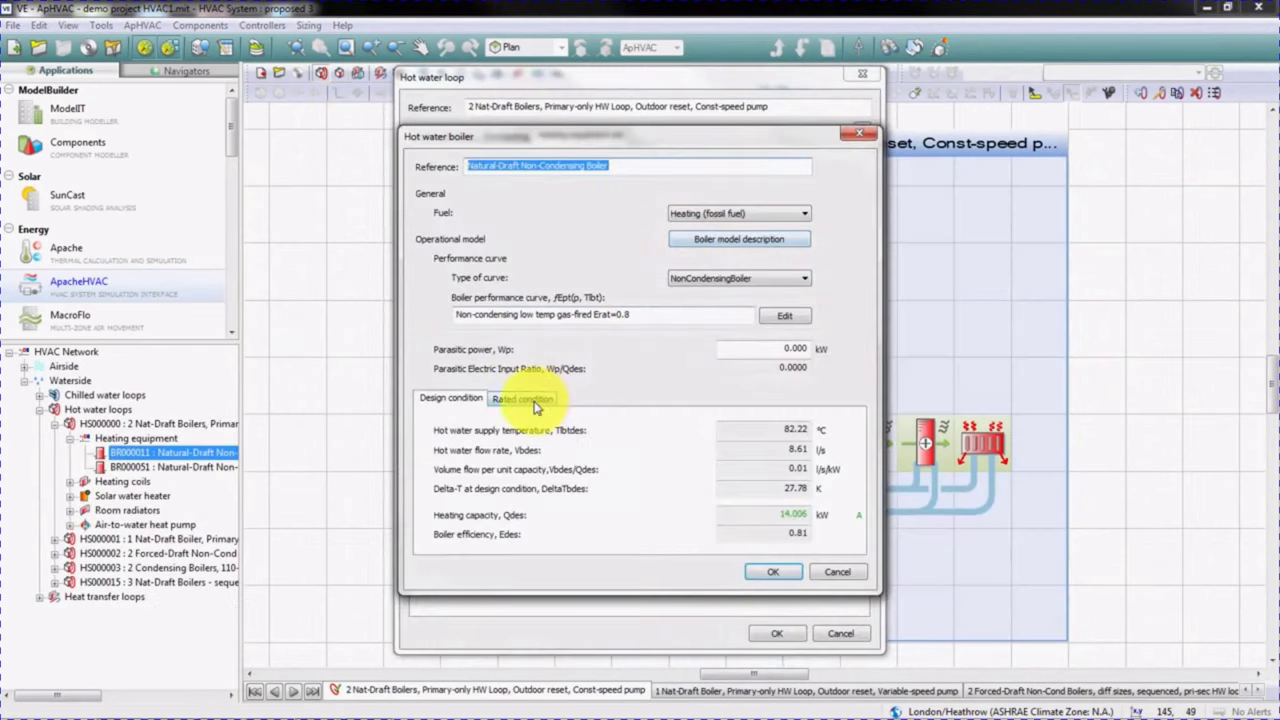
left_click(522, 398)
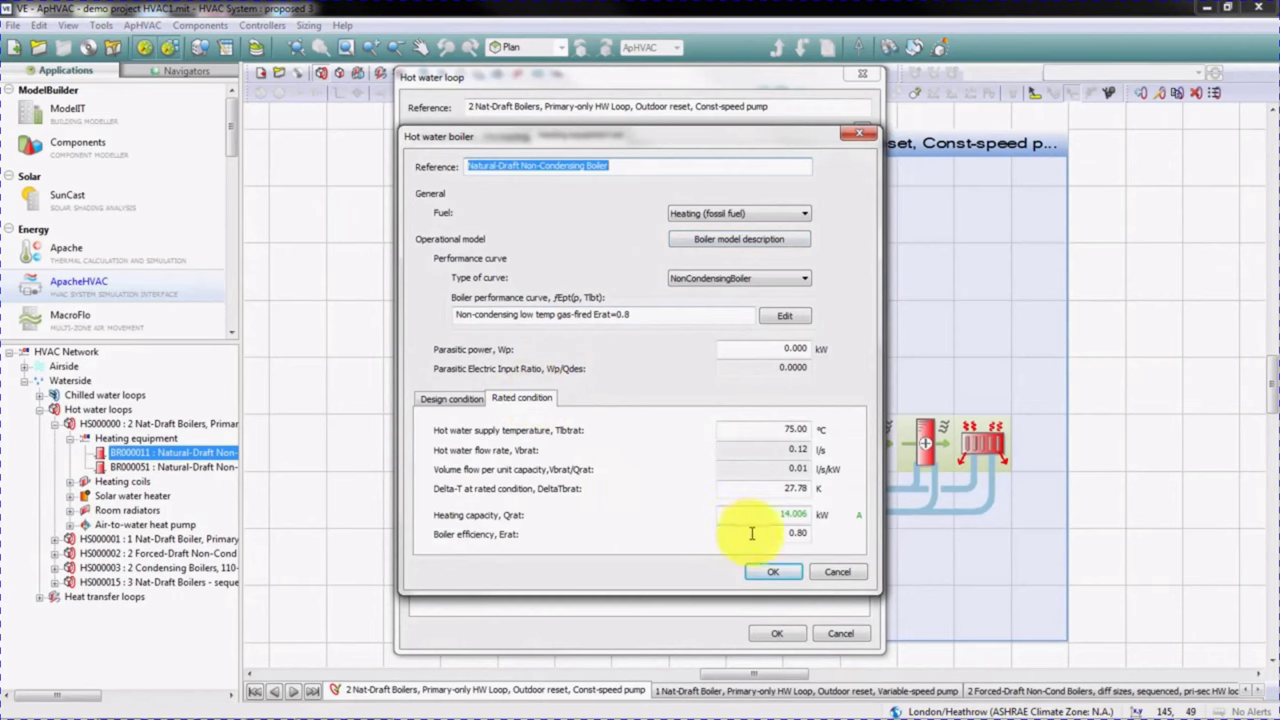
left_click(777, 514)
left_click_drag(777, 514, 808, 514)
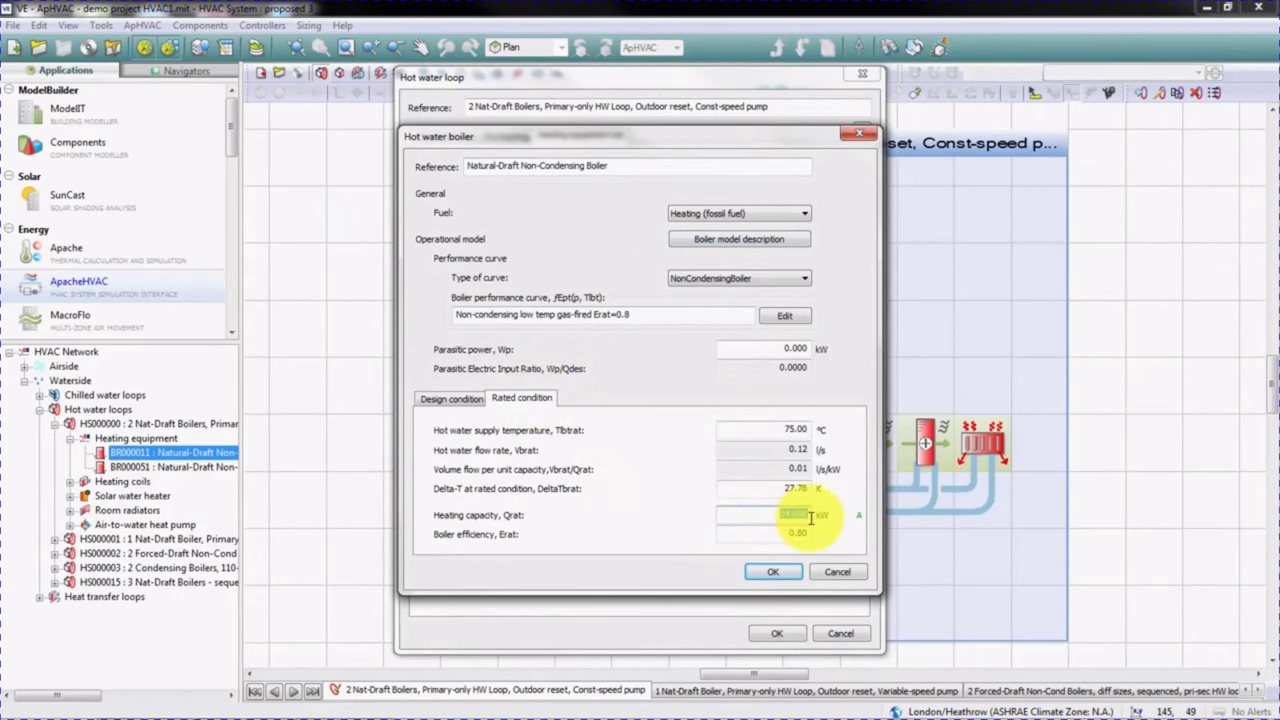
left_click(838, 573)
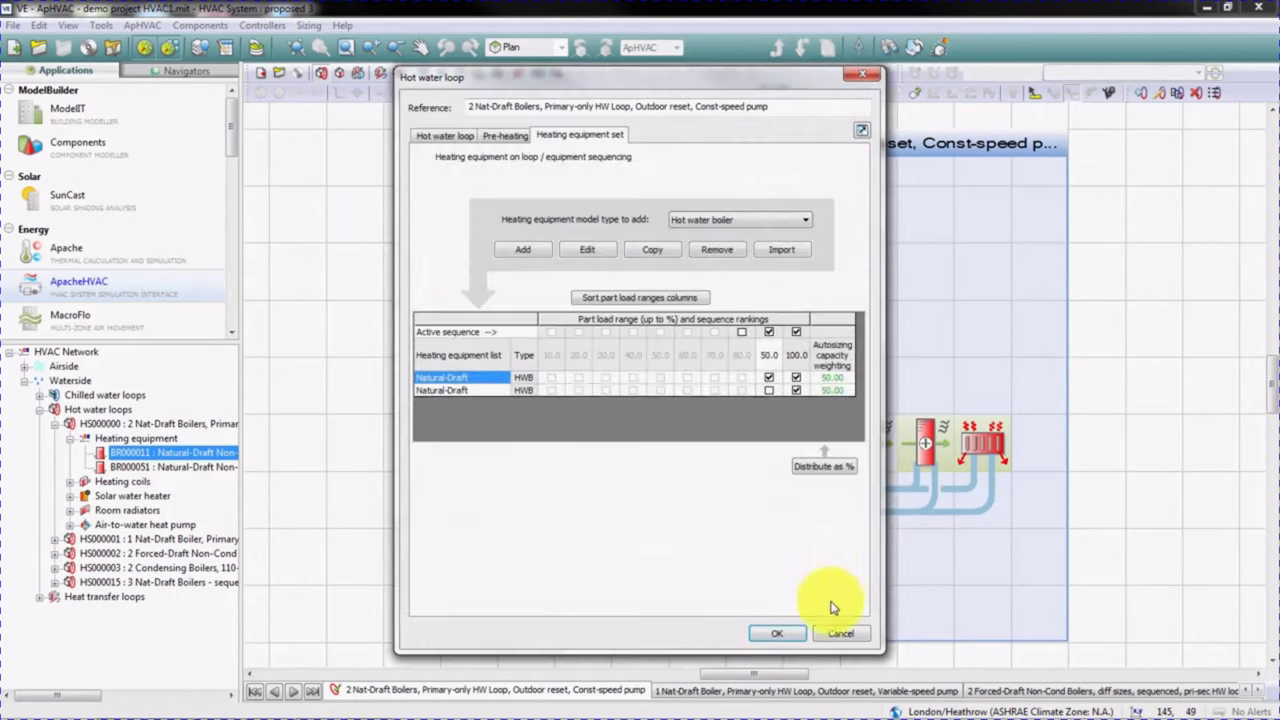
left_click(823, 636)
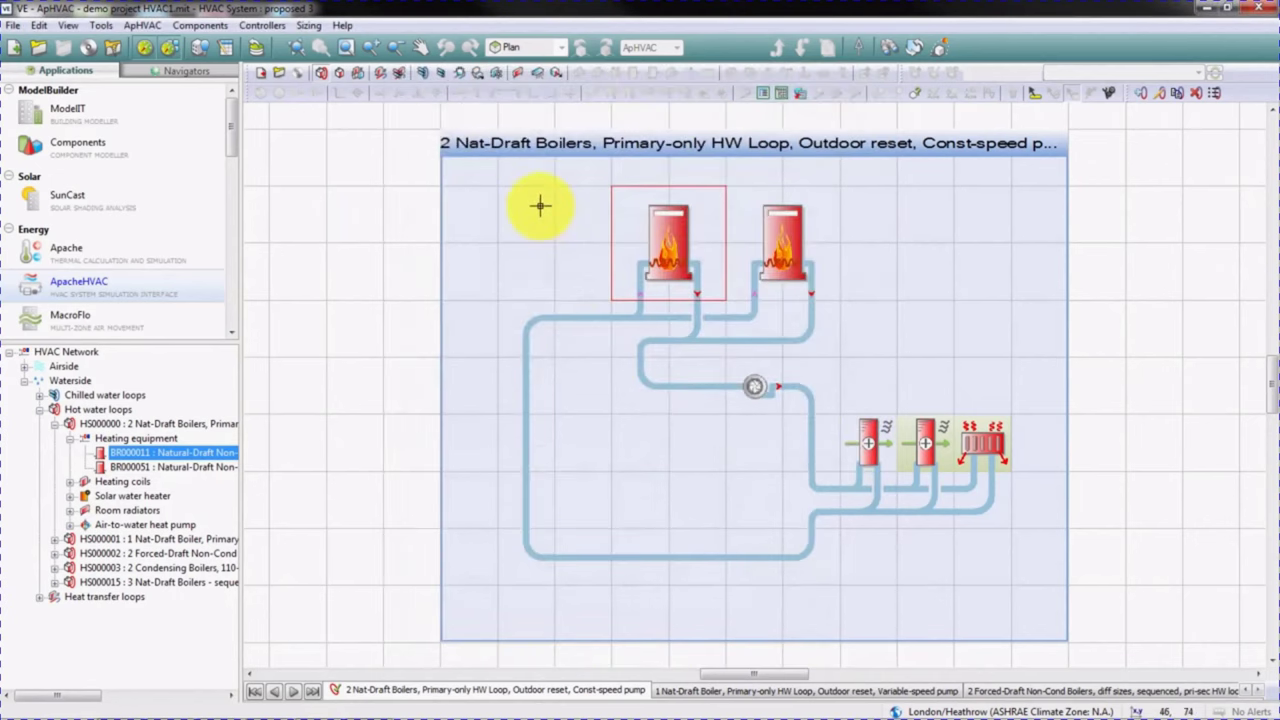
- Examine the electric water-cooled chiller's design and rated conditions on the VSD-pump chilled water loop, and return to the DOAS fancoil airside network
left_click(423, 74)
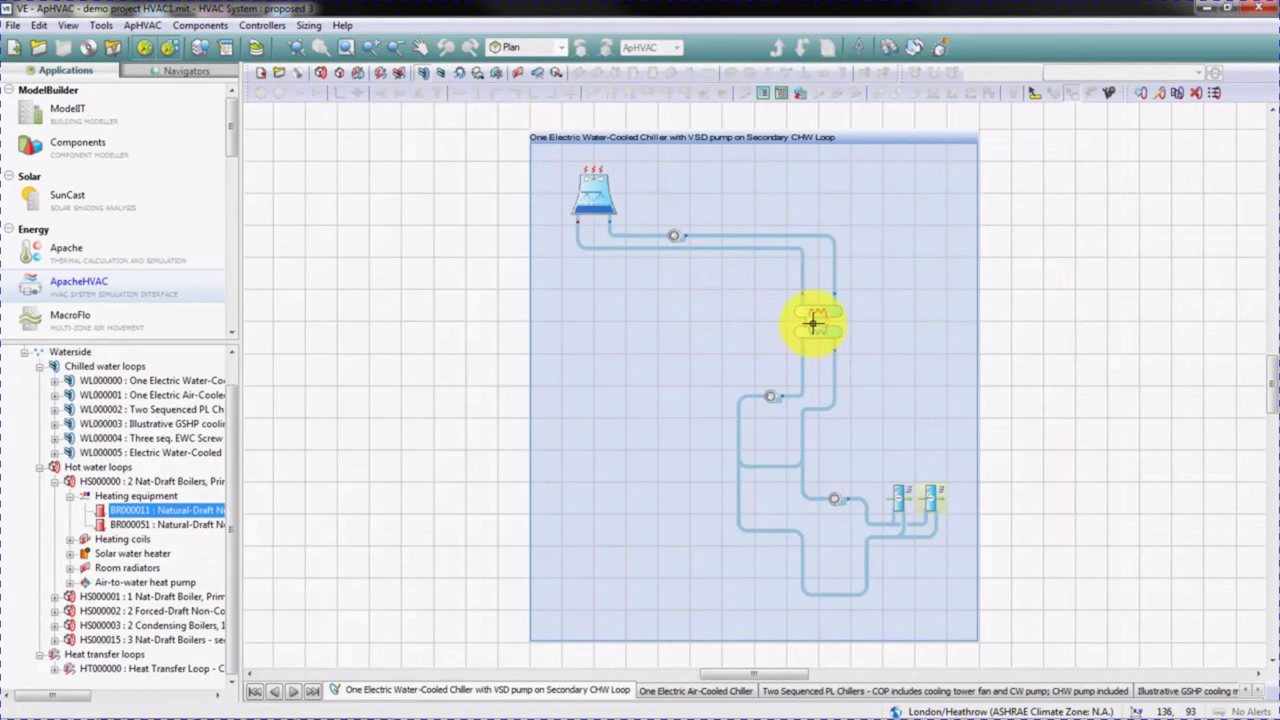
left_click(813, 322)
double_click(813, 322)
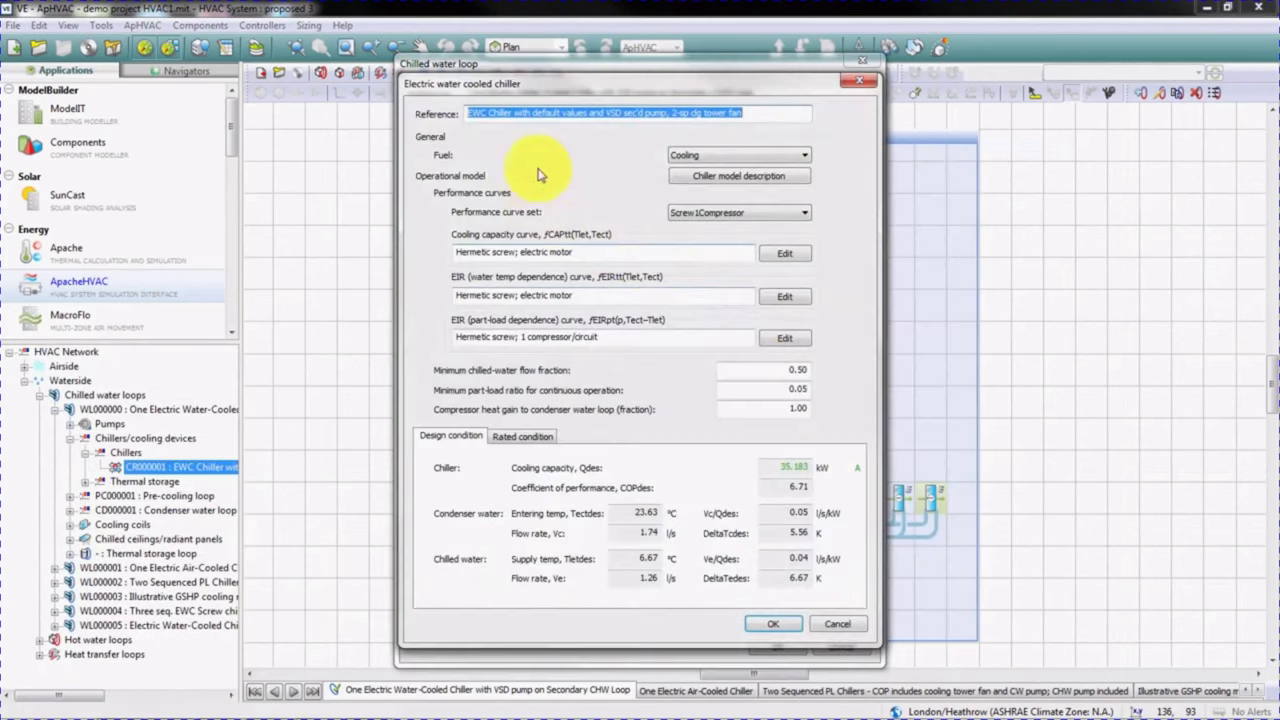
left_click(530, 437)
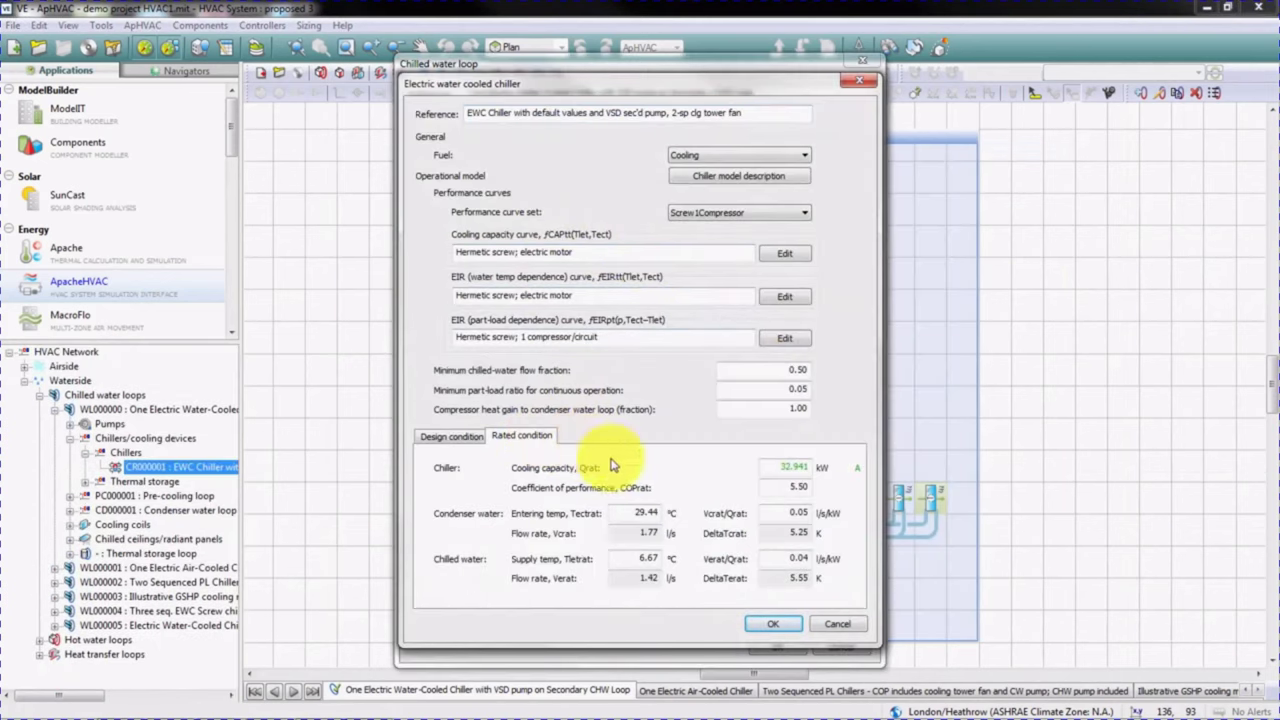
left_click_drag(776, 466, 821, 468)
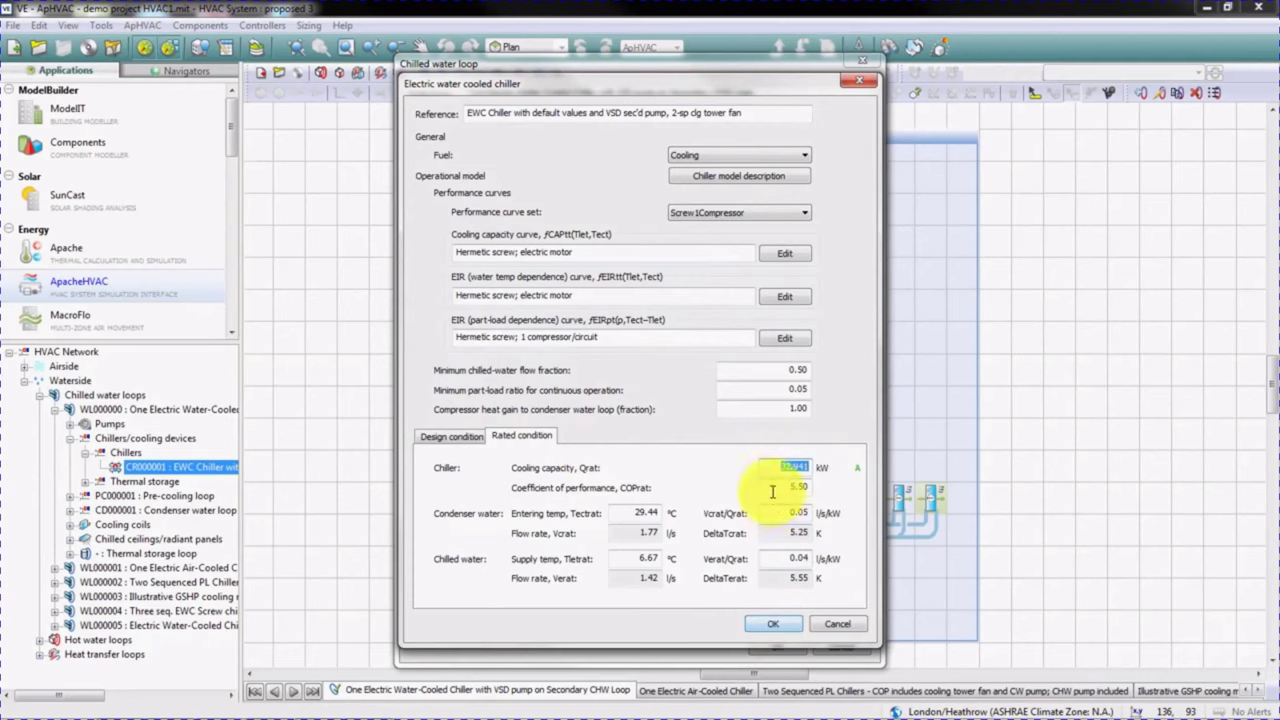
left_click(790, 487)
left_click(772, 622)
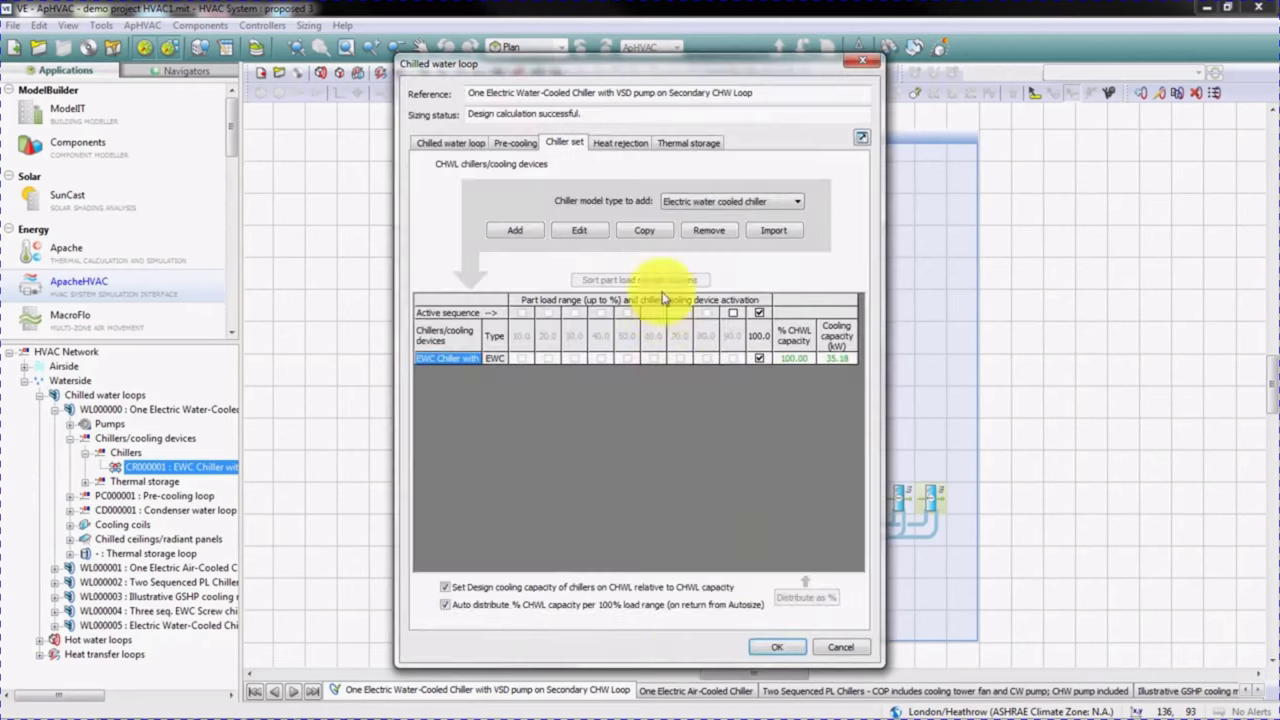
left_click(772, 646)
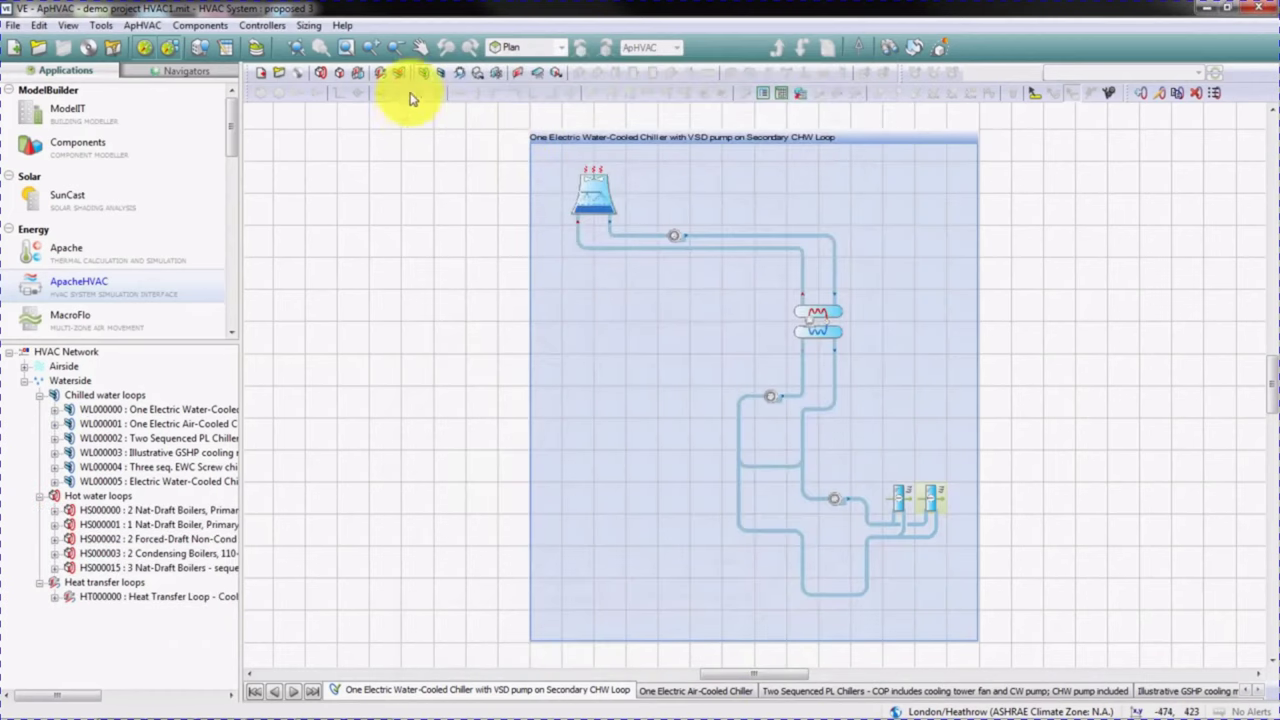
left_click(422, 77)
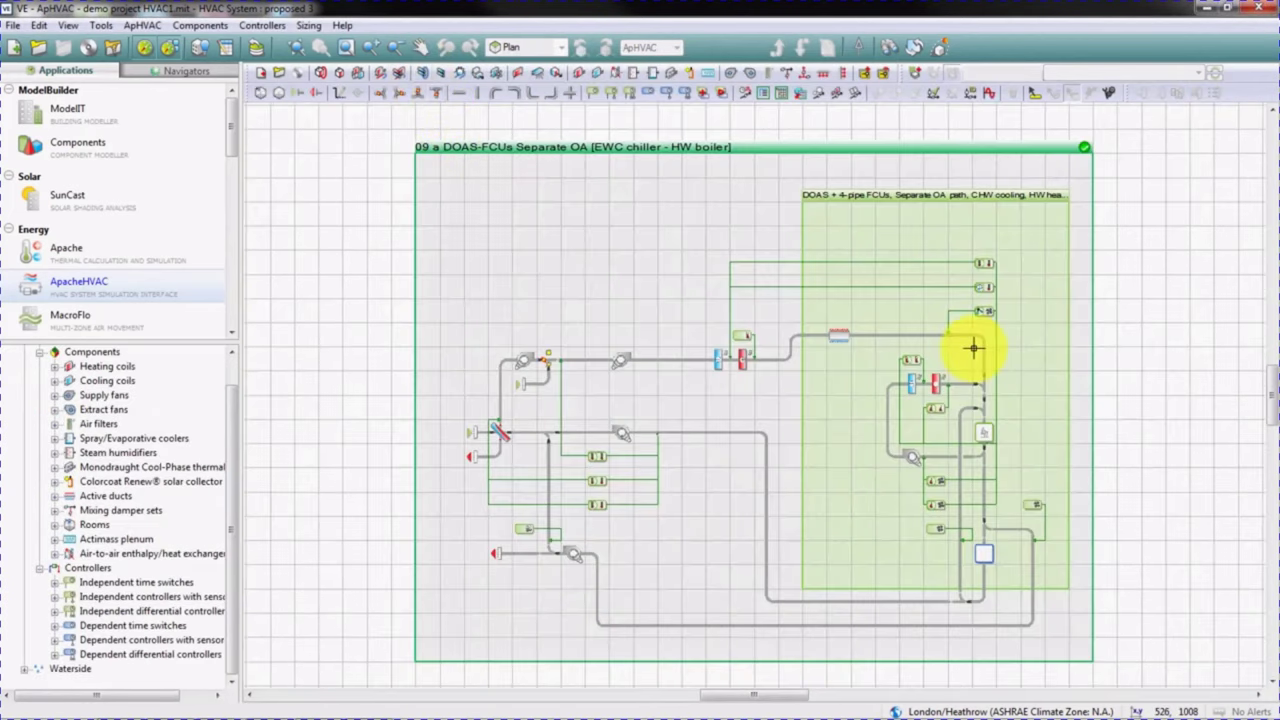